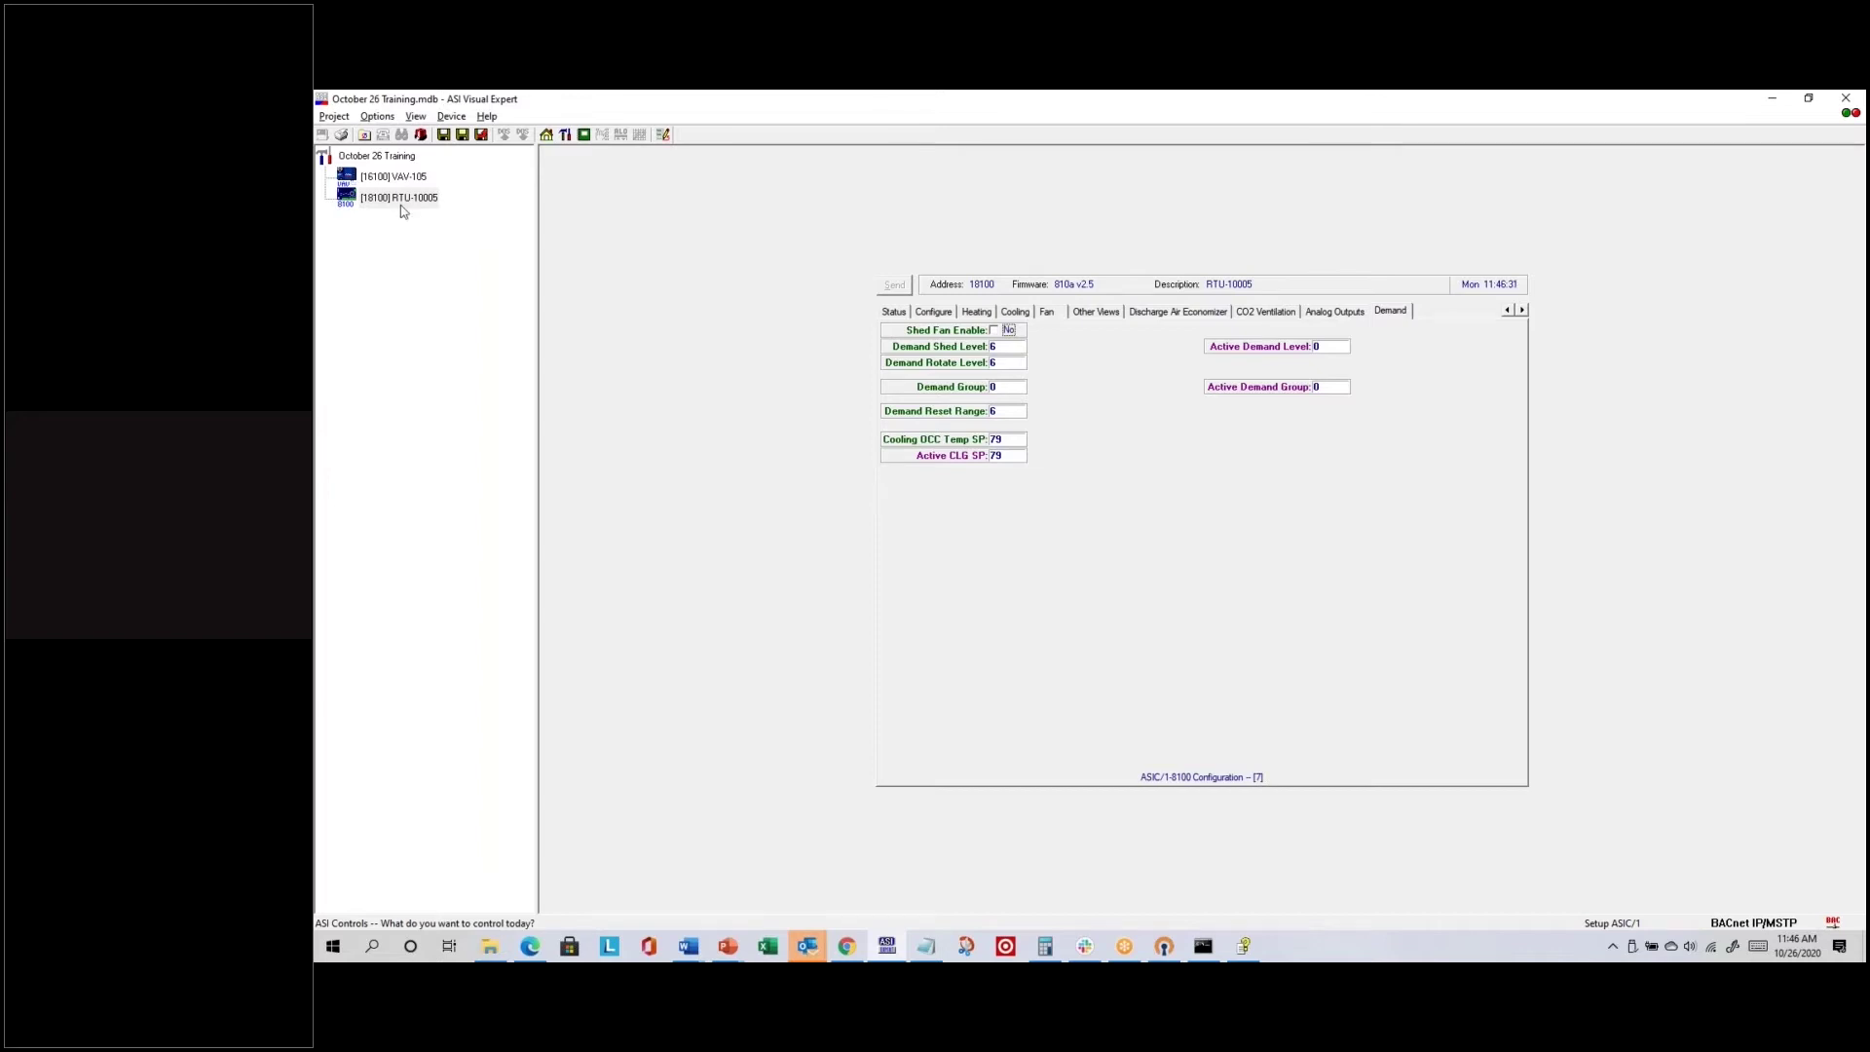
Step: Save the RTU-10005 configuration to its default archive and open the C: drive's ASI Controls\Projects\October 26 Training folder in File Explorer
{"action": "left_click", "coordinate": [444, 136]}
{"action": "left_click", "coordinate": [490, 945]}
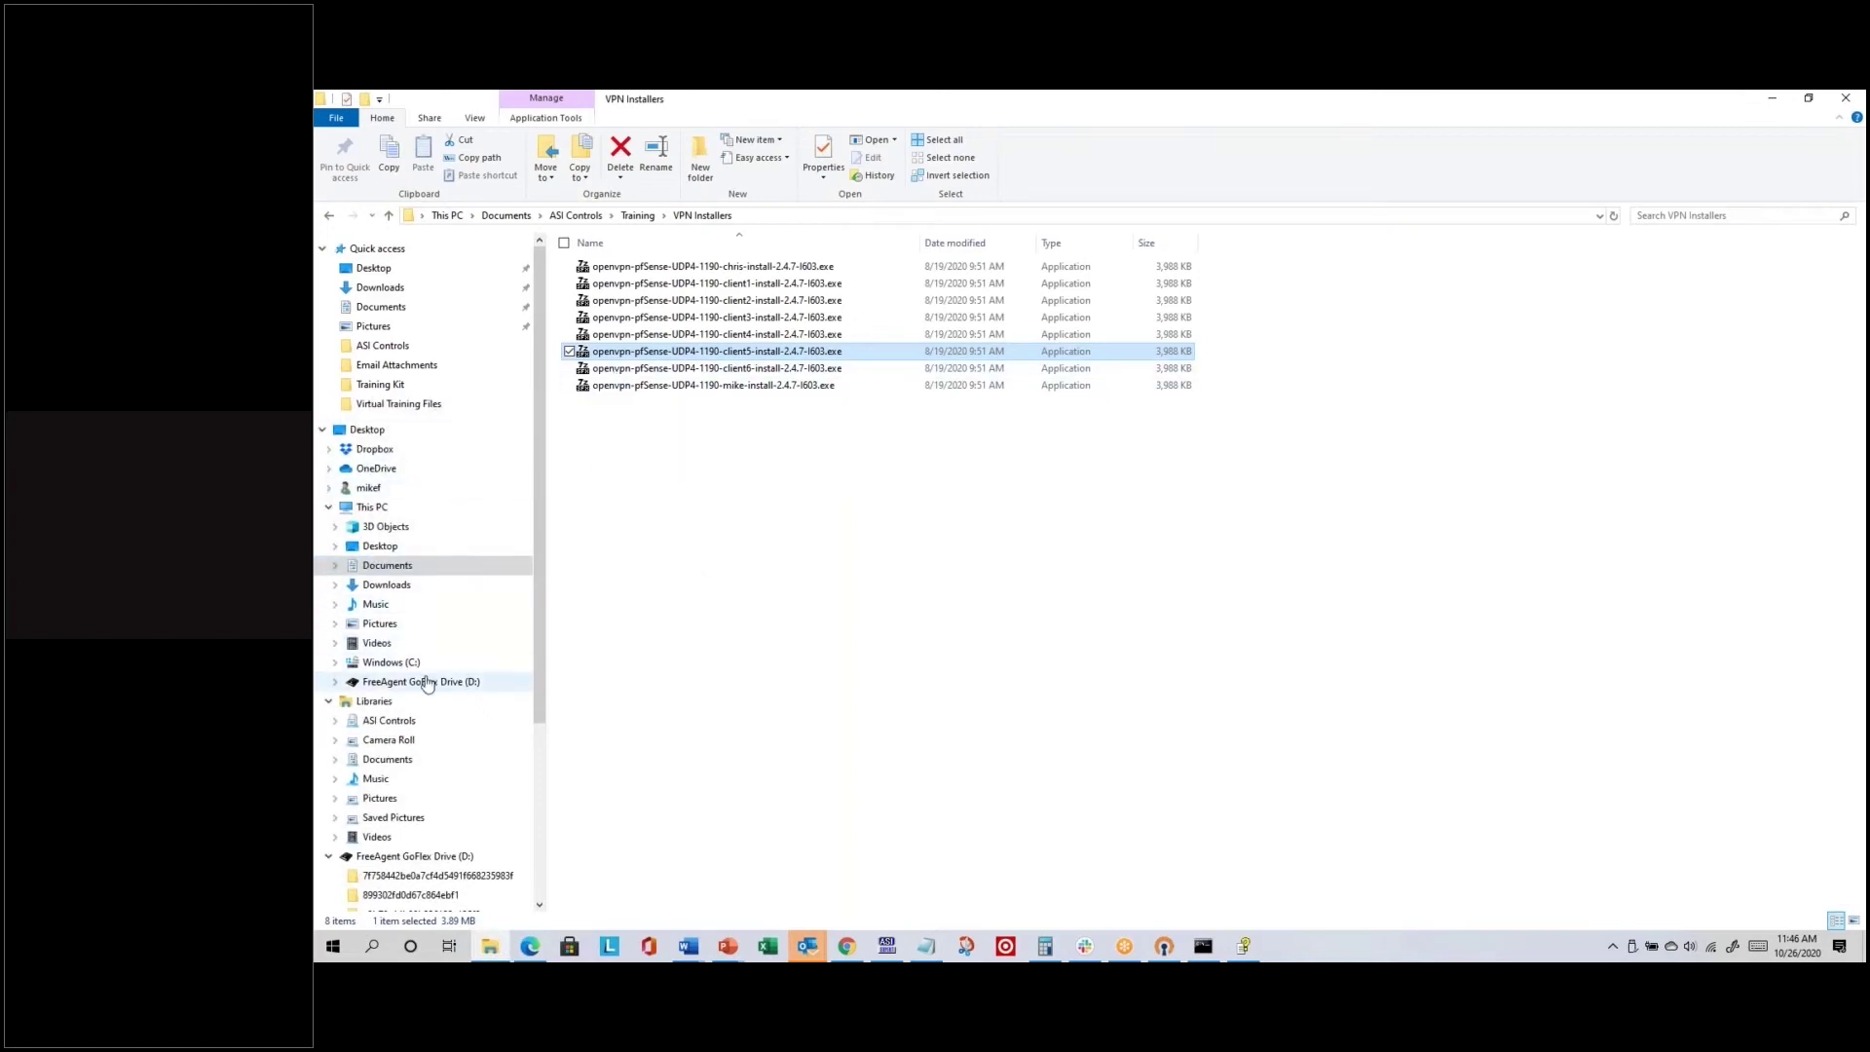
{"action": "left_click", "coordinate": [425, 666]}
{"action": "double_click", "coordinate": [643, 268]}
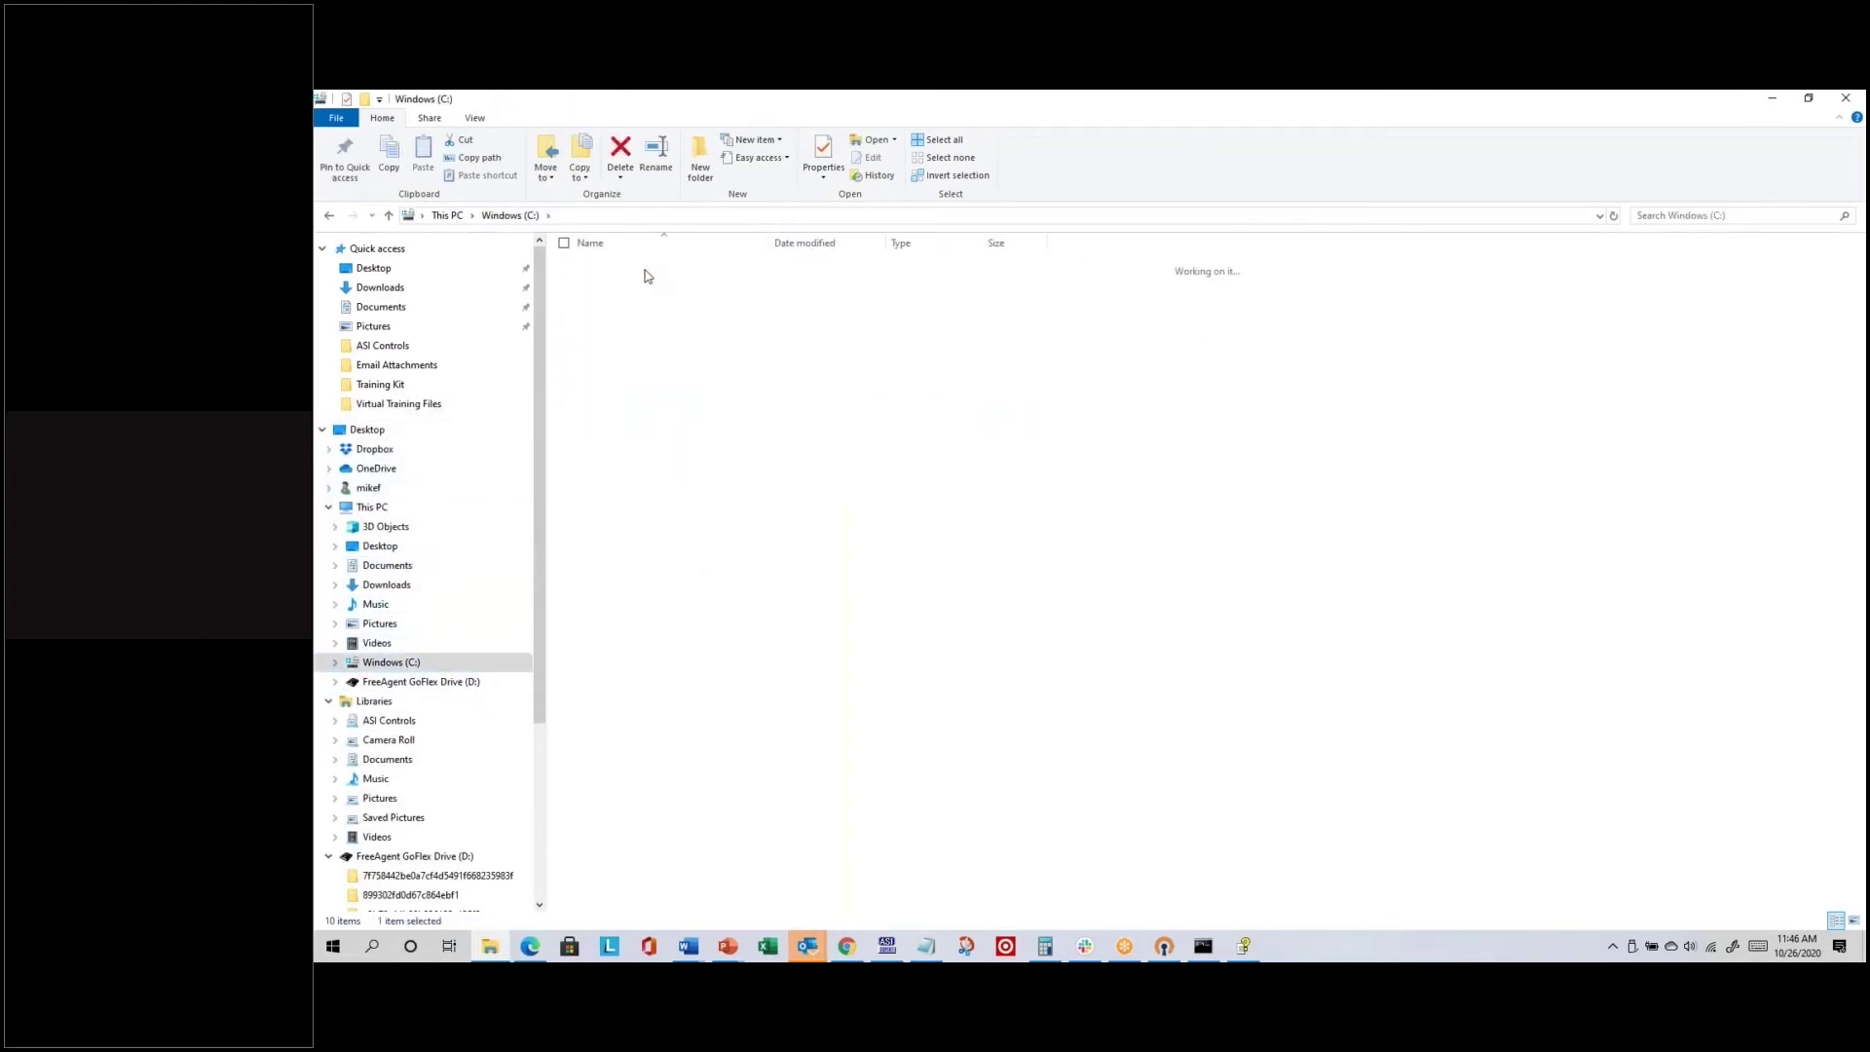
{"action": "double_click", "coordinate": [614, 384]}
{"action": "scroll", "coordinate": [671, 597], "scroll_direction": "down", "scroll_amount": 20}
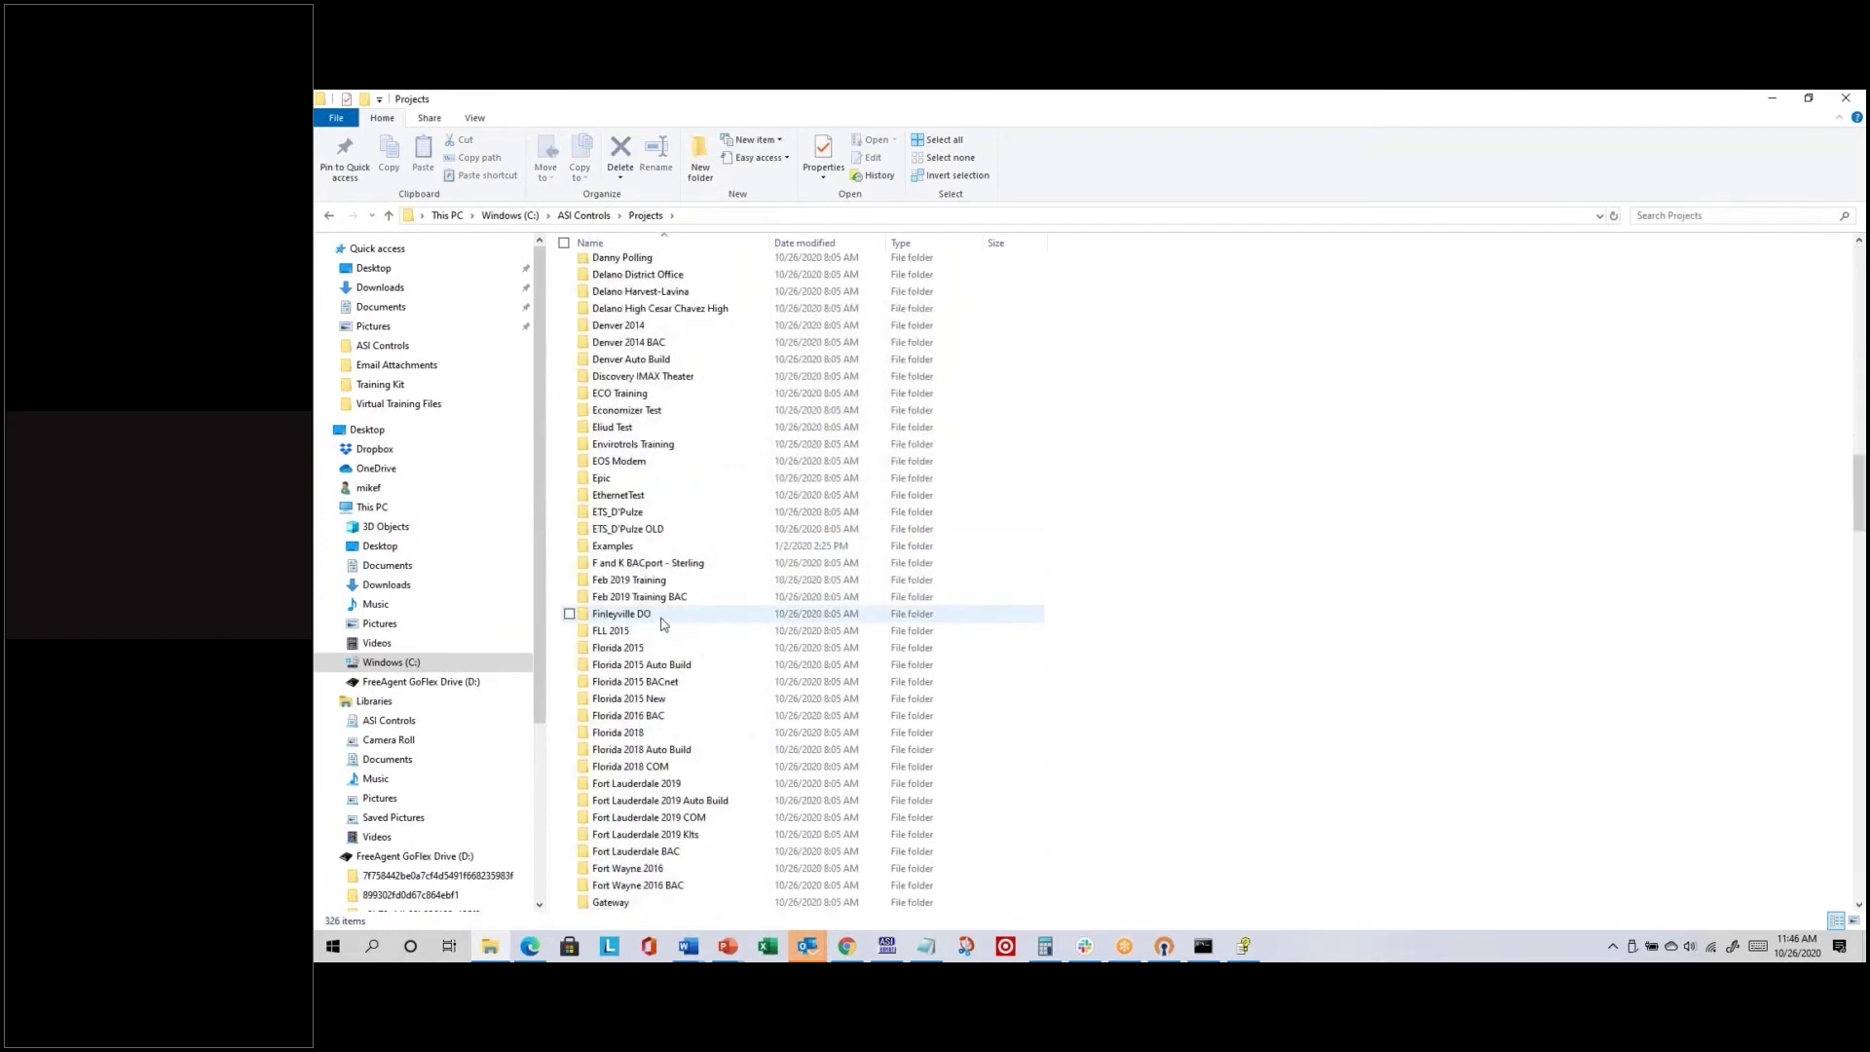
{"action": "scroll", "coordinate": [662, 623], "scroll_direction": "down", "scroll_amount": 20}
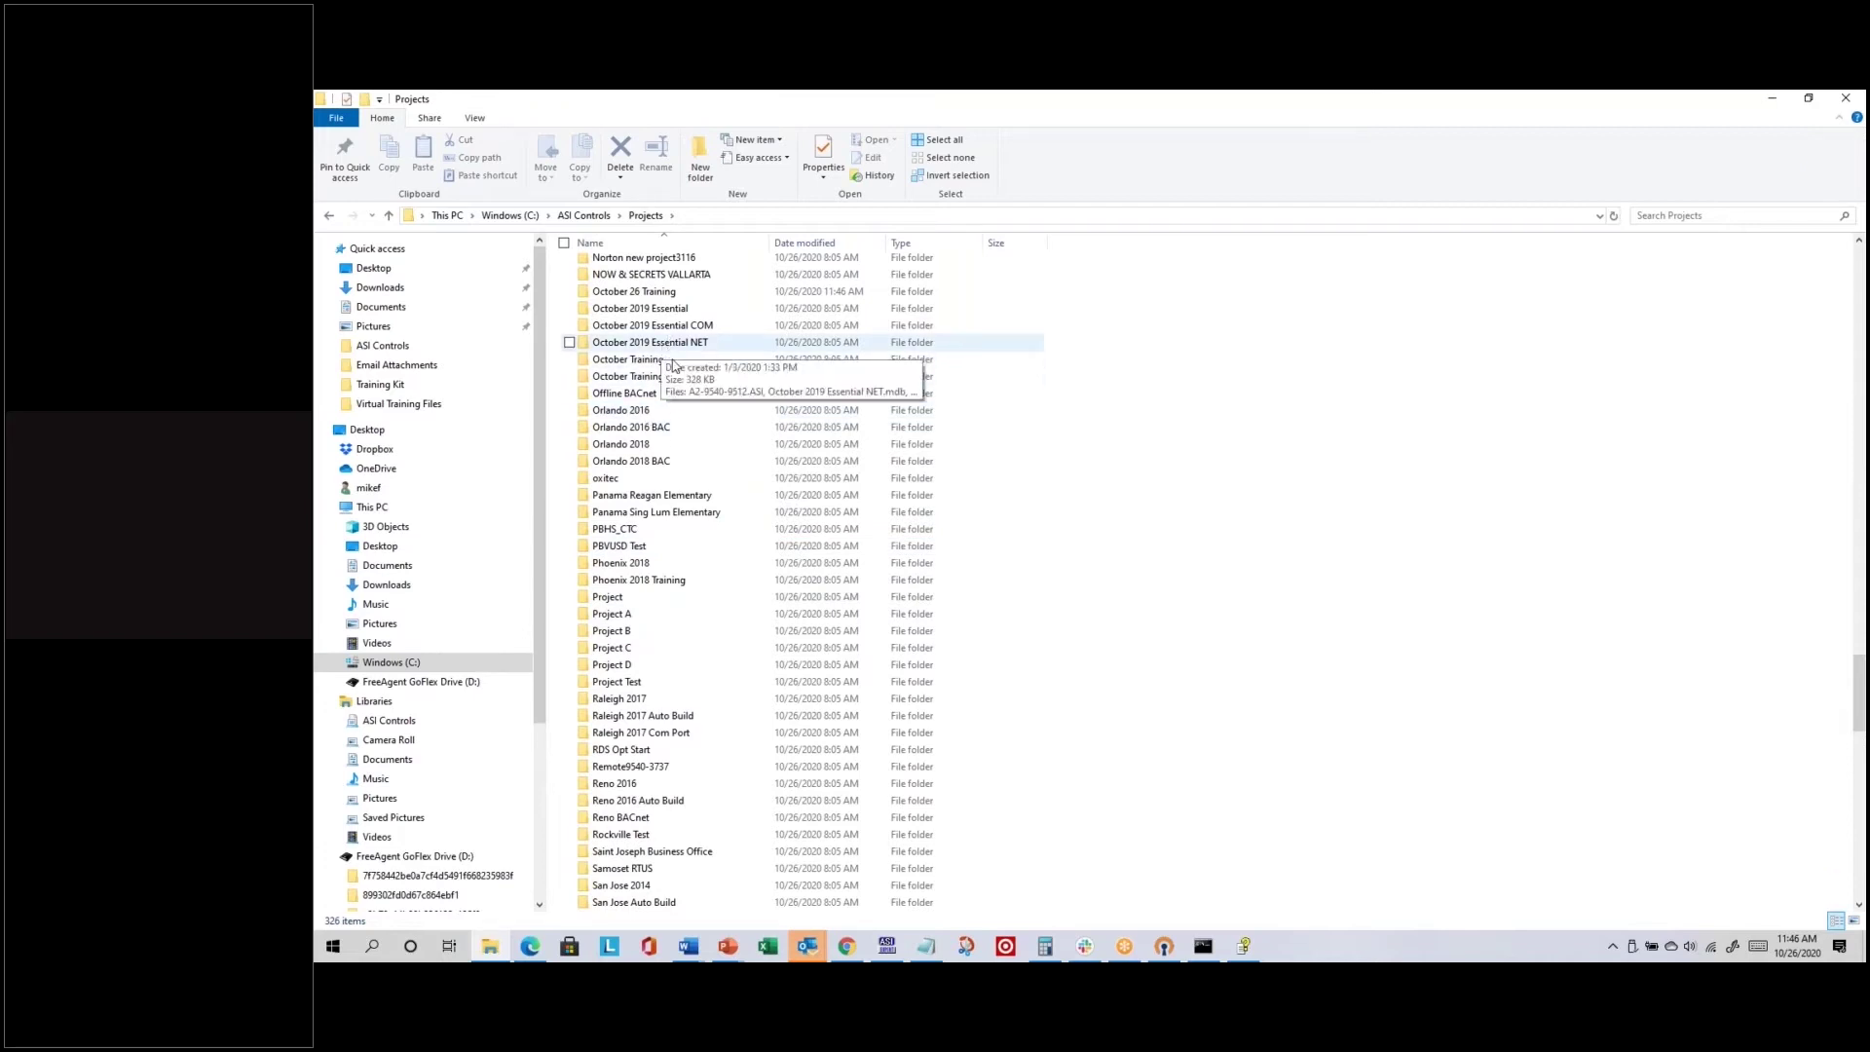
{"action": "double_click", "coordinate": [646, 293]}
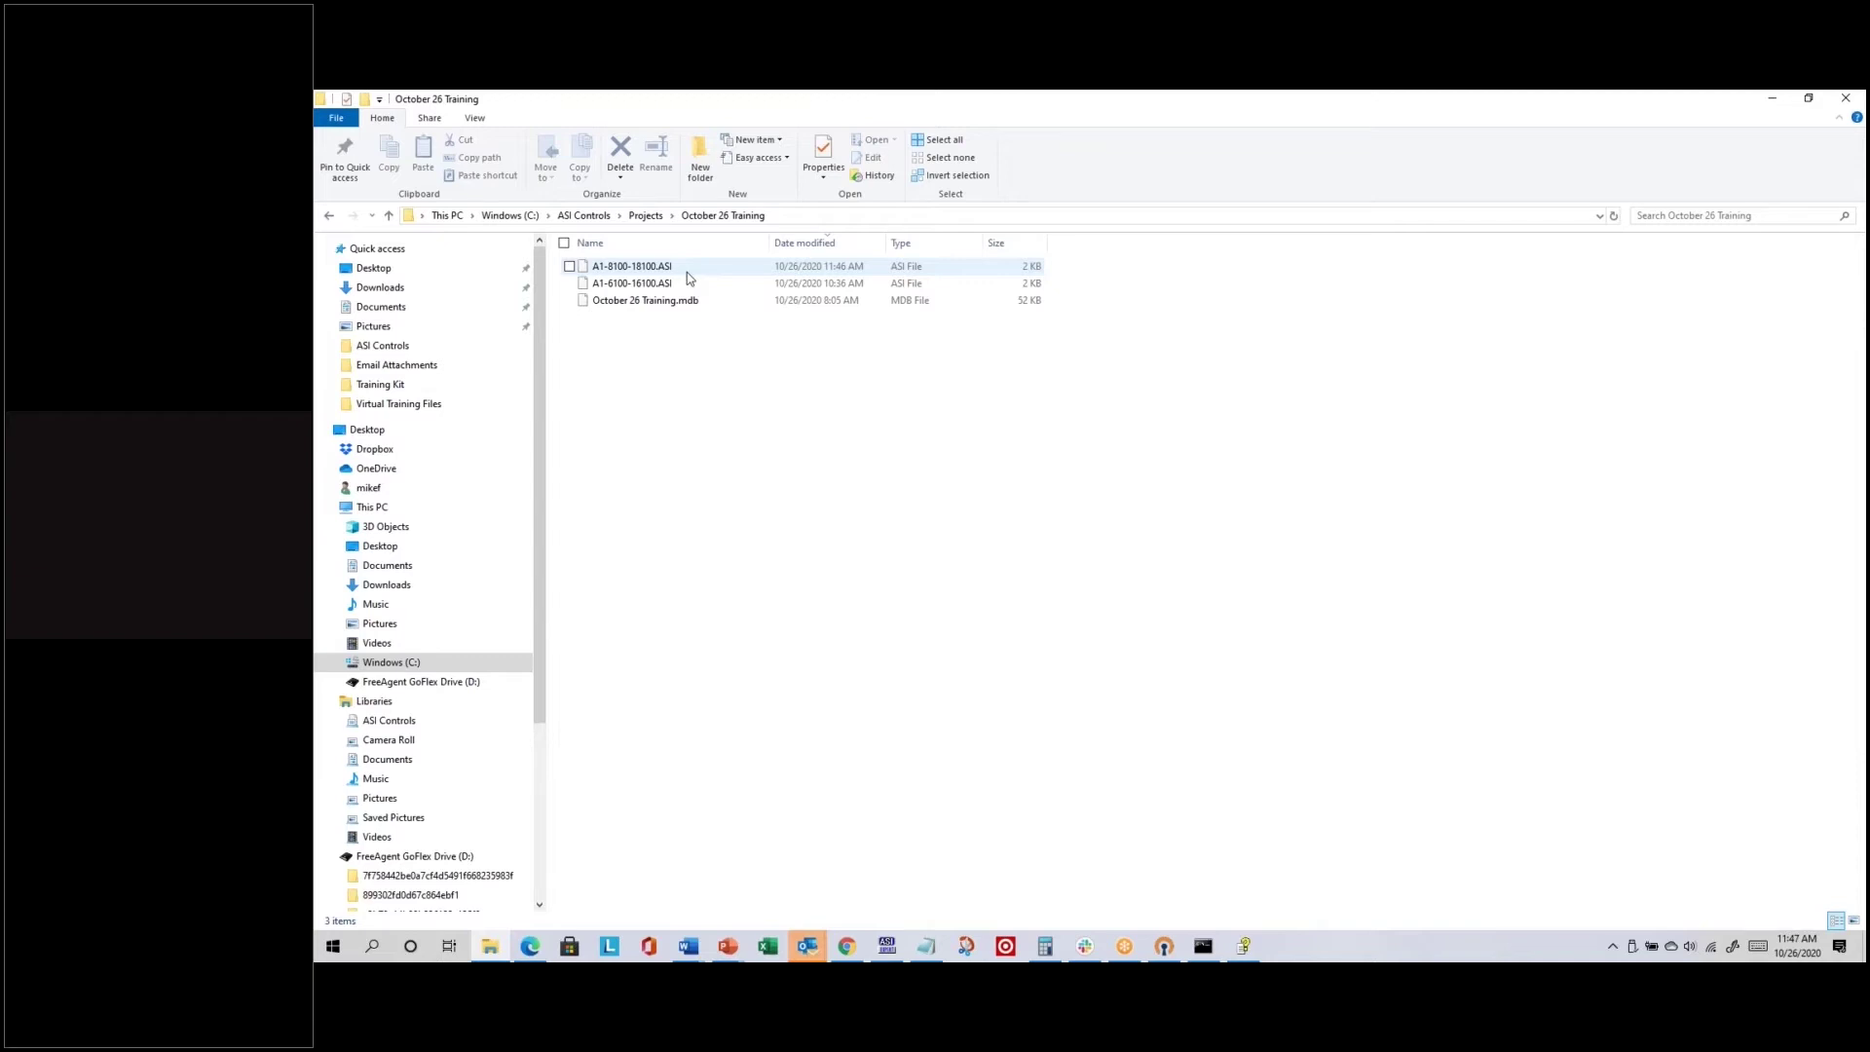
Step: Back in ASI Visual Expert, start saving the device configuration to a new archive and create a folder named backup in October 26 Training
{"action": "key", "text": "alt+Tab"}
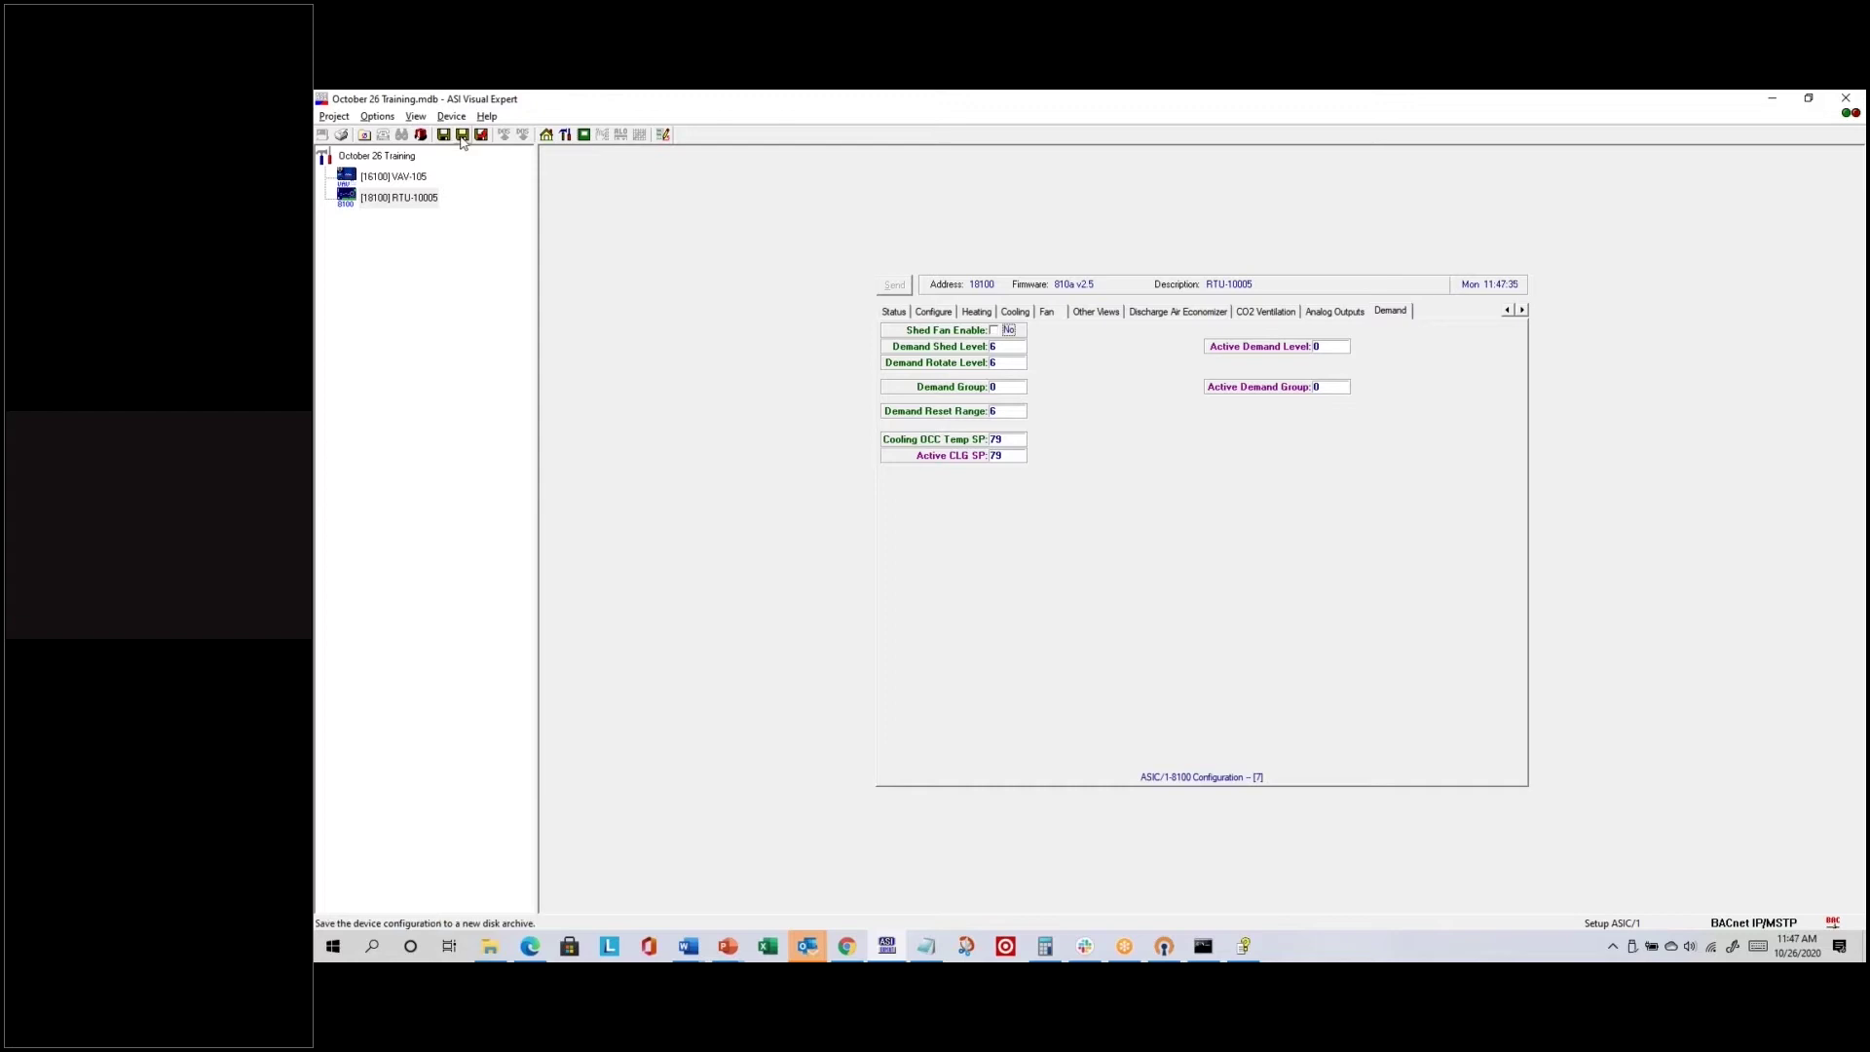
{"action": "left_click", "coordinate": [462, 136]}
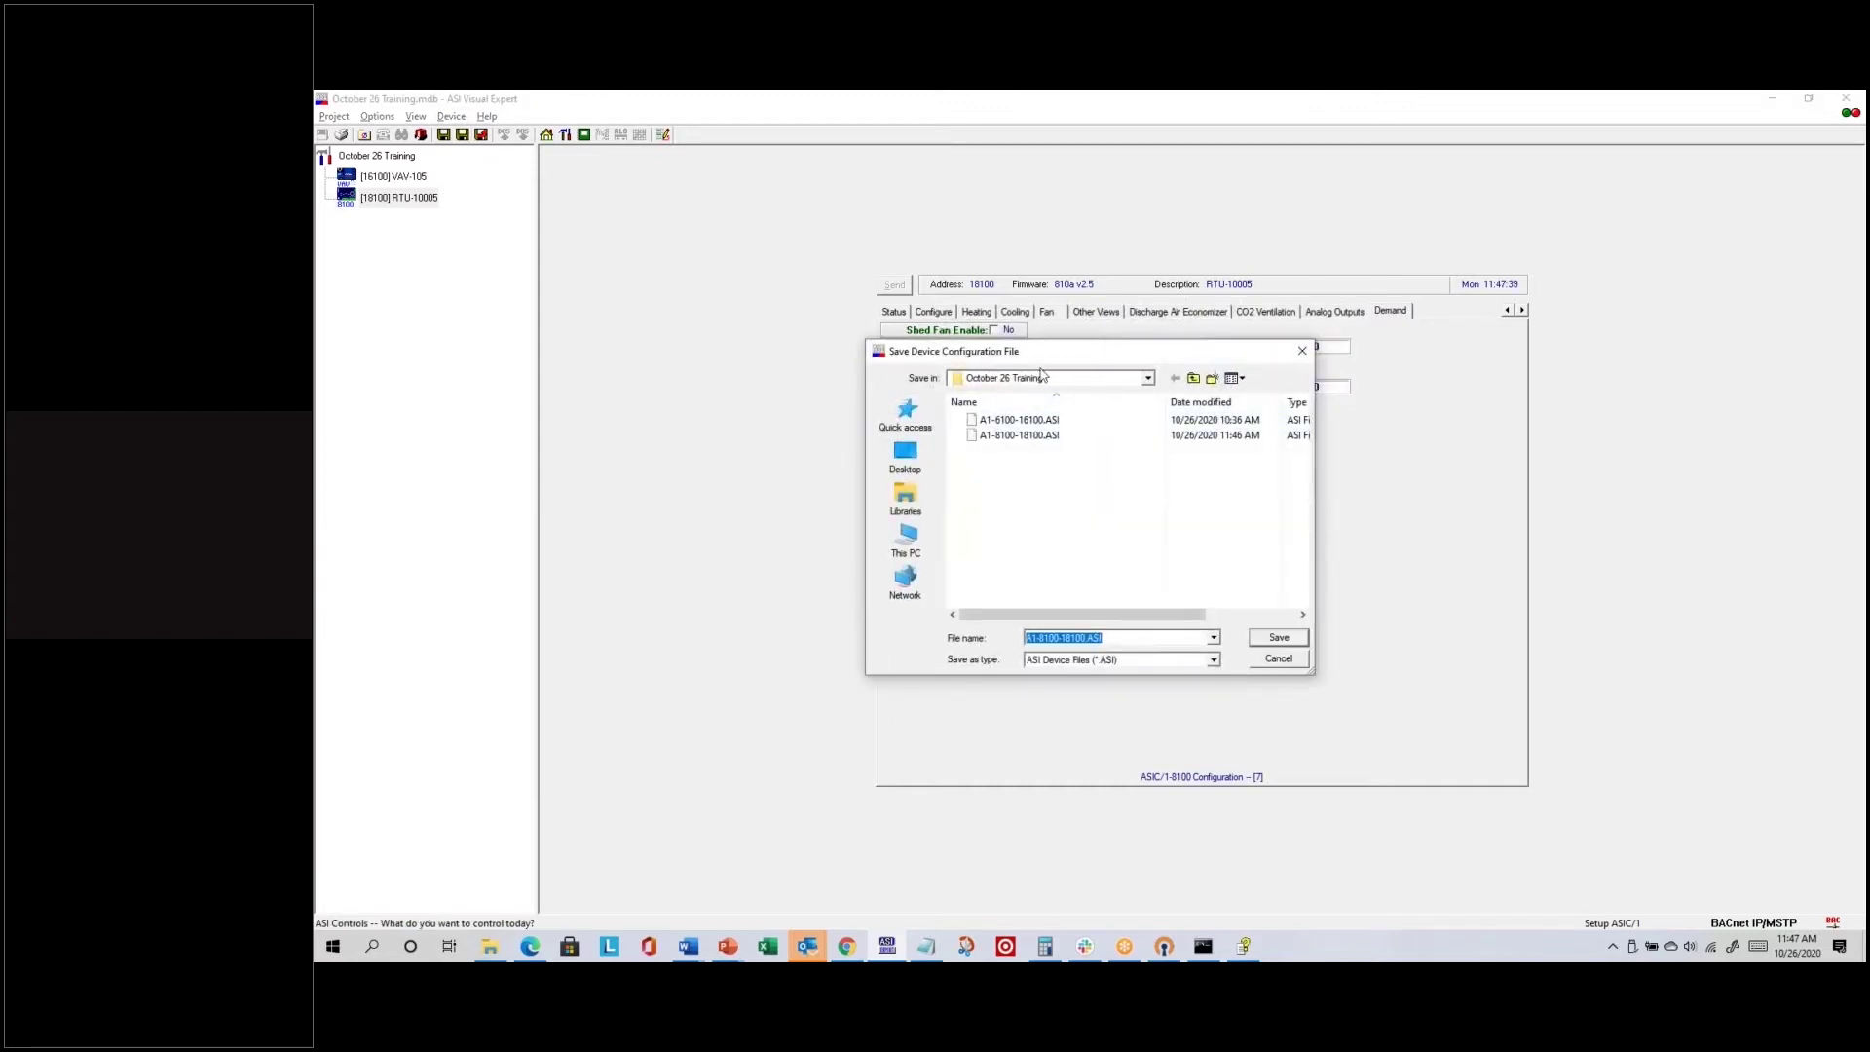
{"action": "left_click", "coordinate": [1147, 379]}
{"action": "left_click", "coordinate": [1147, 378]}
{"action": "left_click", "coordinate": [1147, 379]}
{"action": "left_click", "coordinate": [1053, 639]}
{"action": "left_click", "coordinate": [1213, 381]}
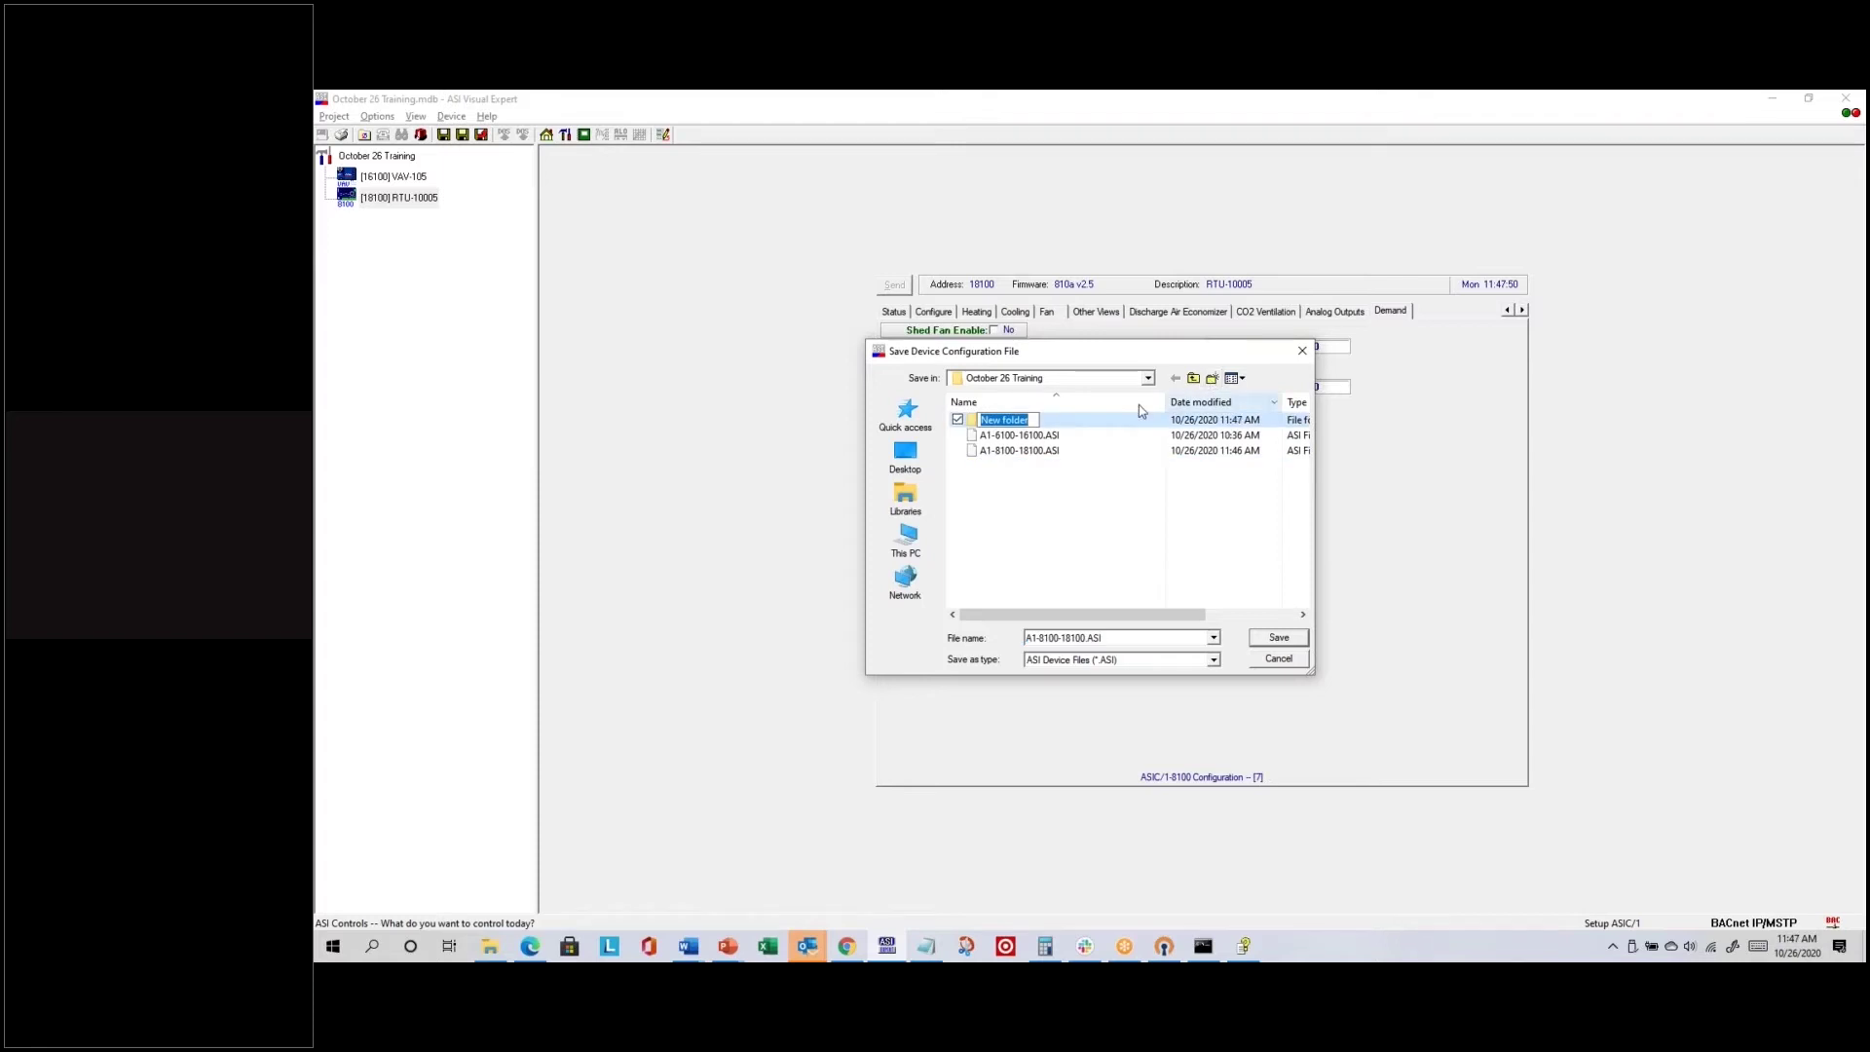
{"action": "type", "text": "backup"}
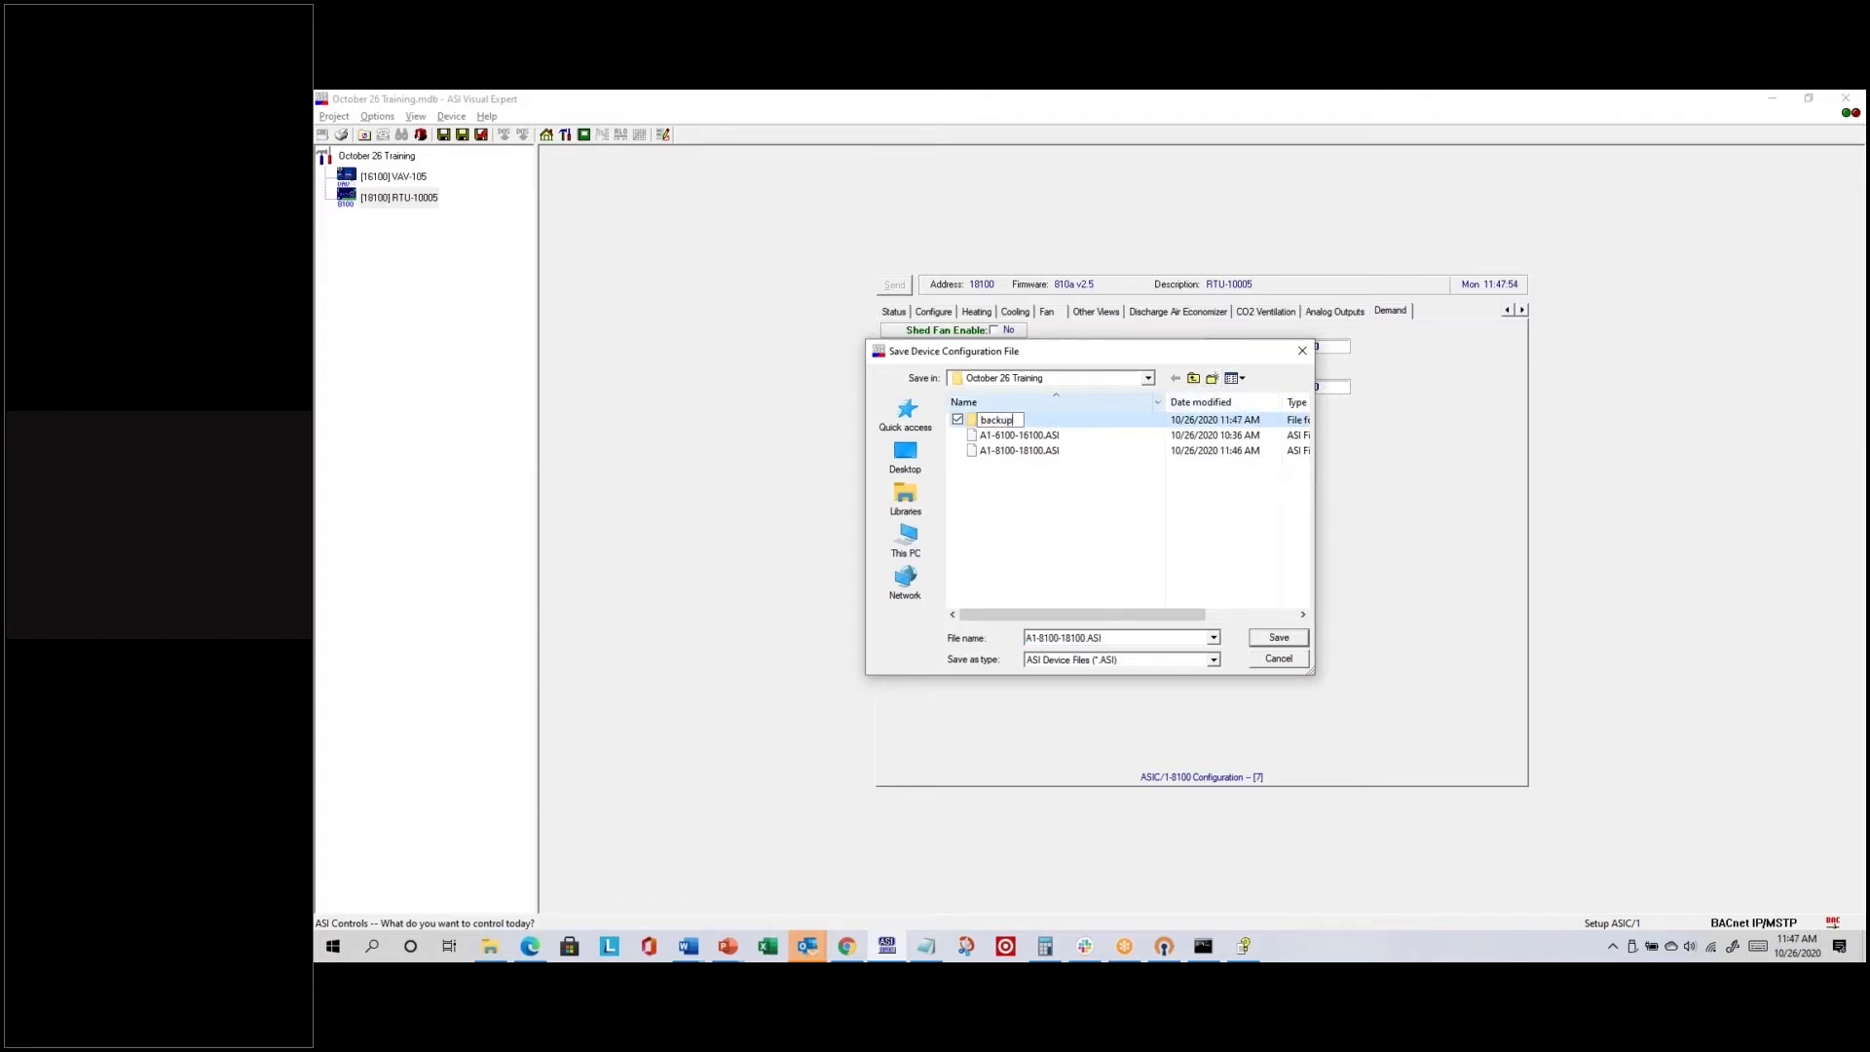
{"action": "key", "text": "Return"}
{"action": "double_click", "coordinate": [1002, 423]}
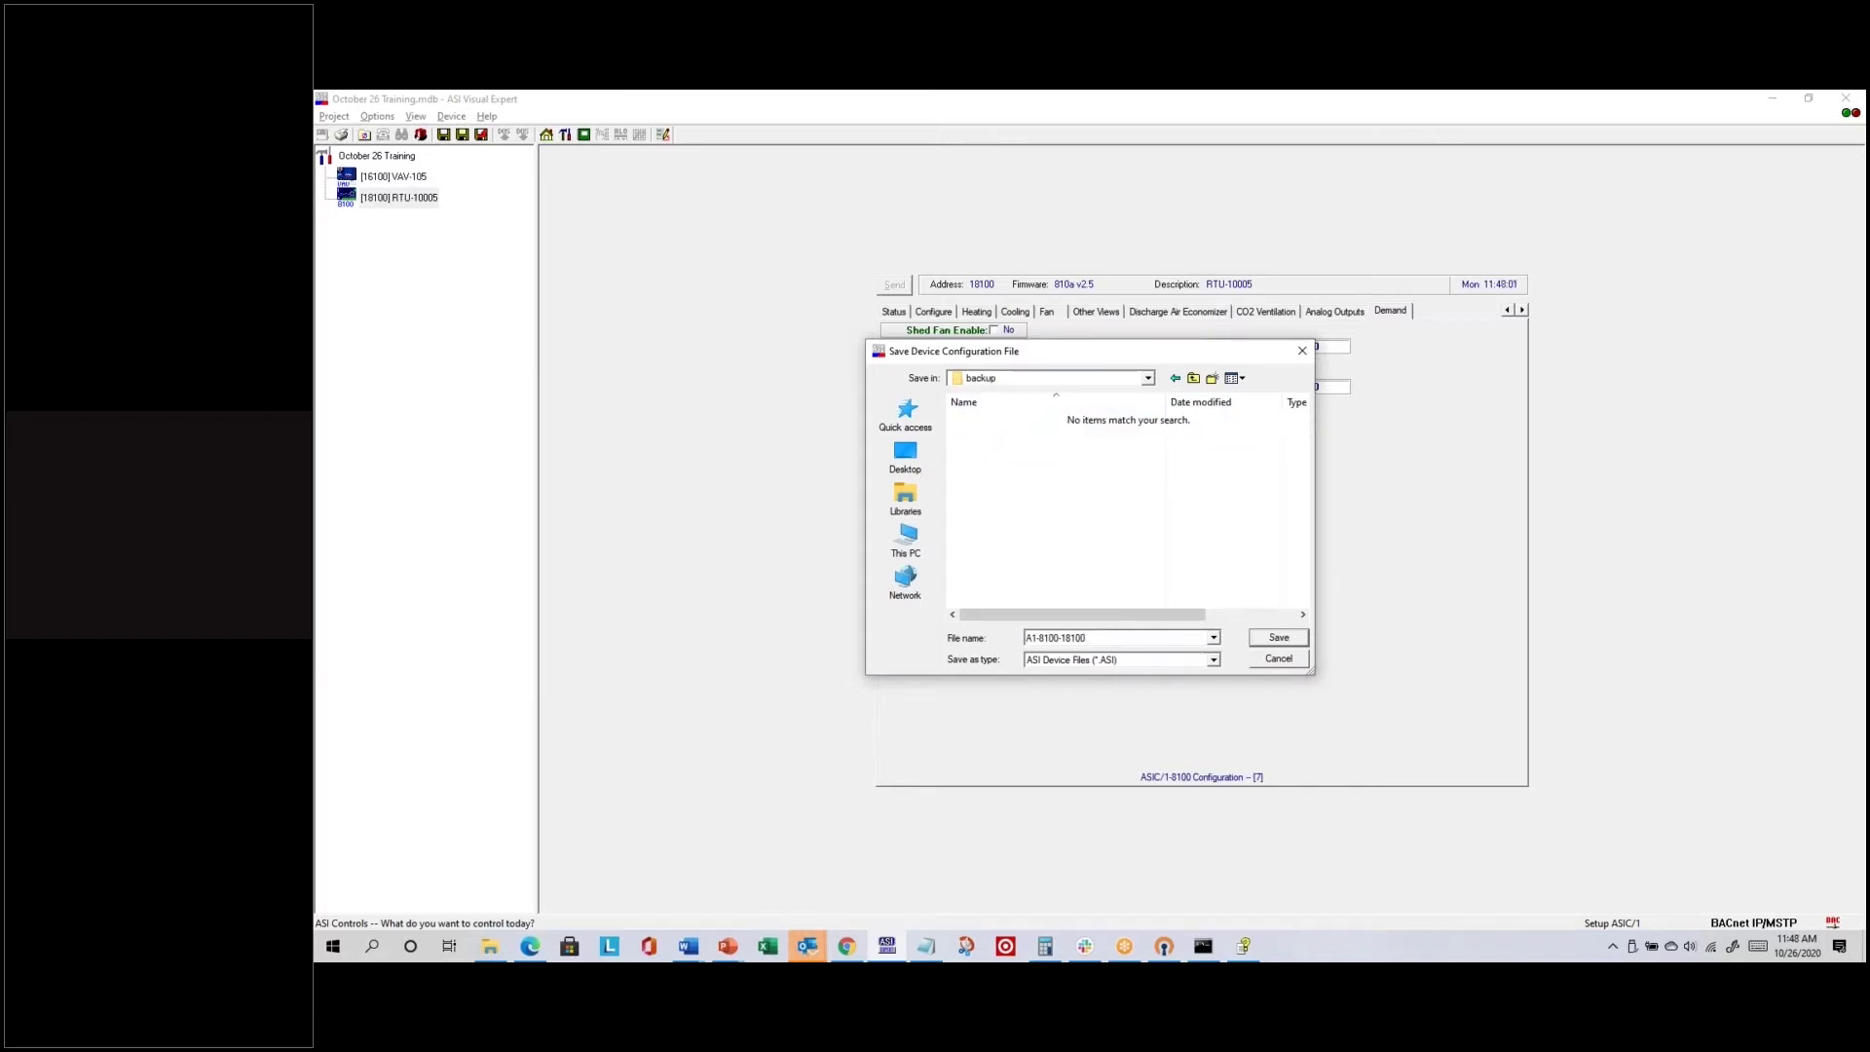
{"action": "left_click_drag", "start_coordinate": [1098, 361], "coordinate": [1286, 430]}
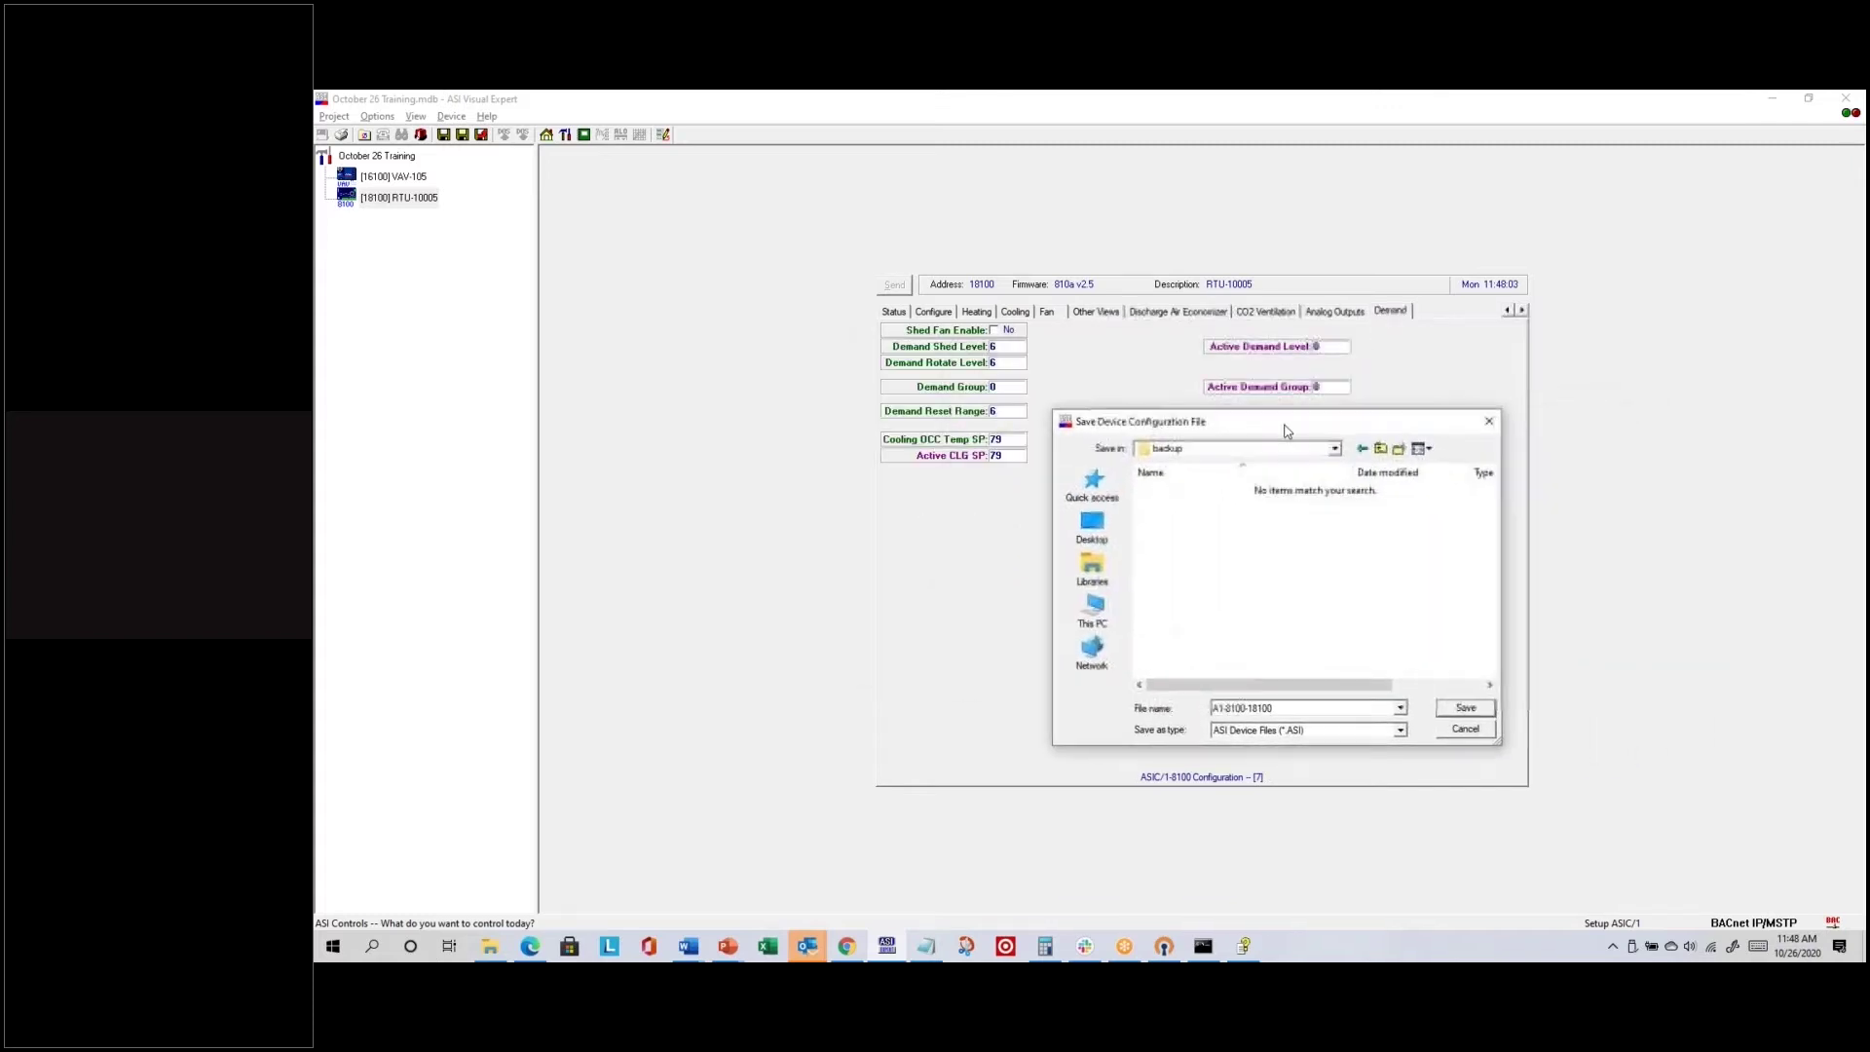
{"action": "type", "text": "heat pump"}
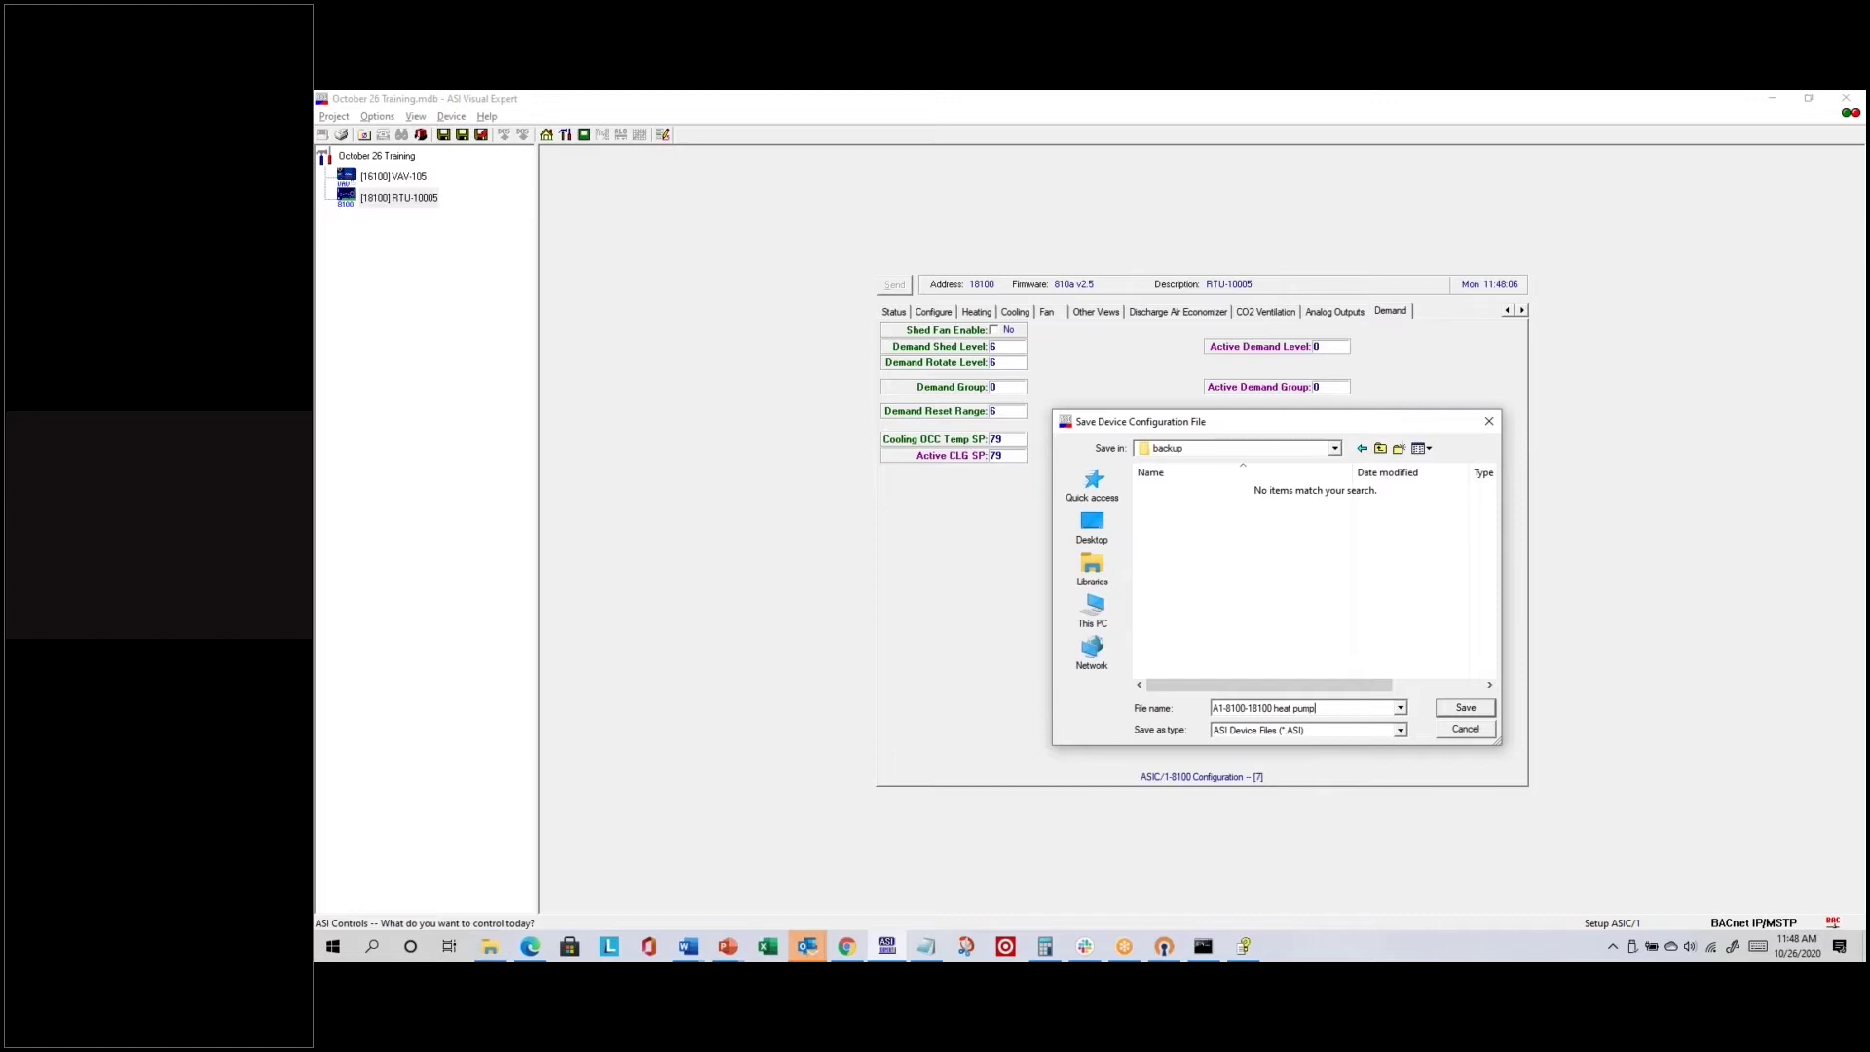
{"action": "key", "text": "Return"}
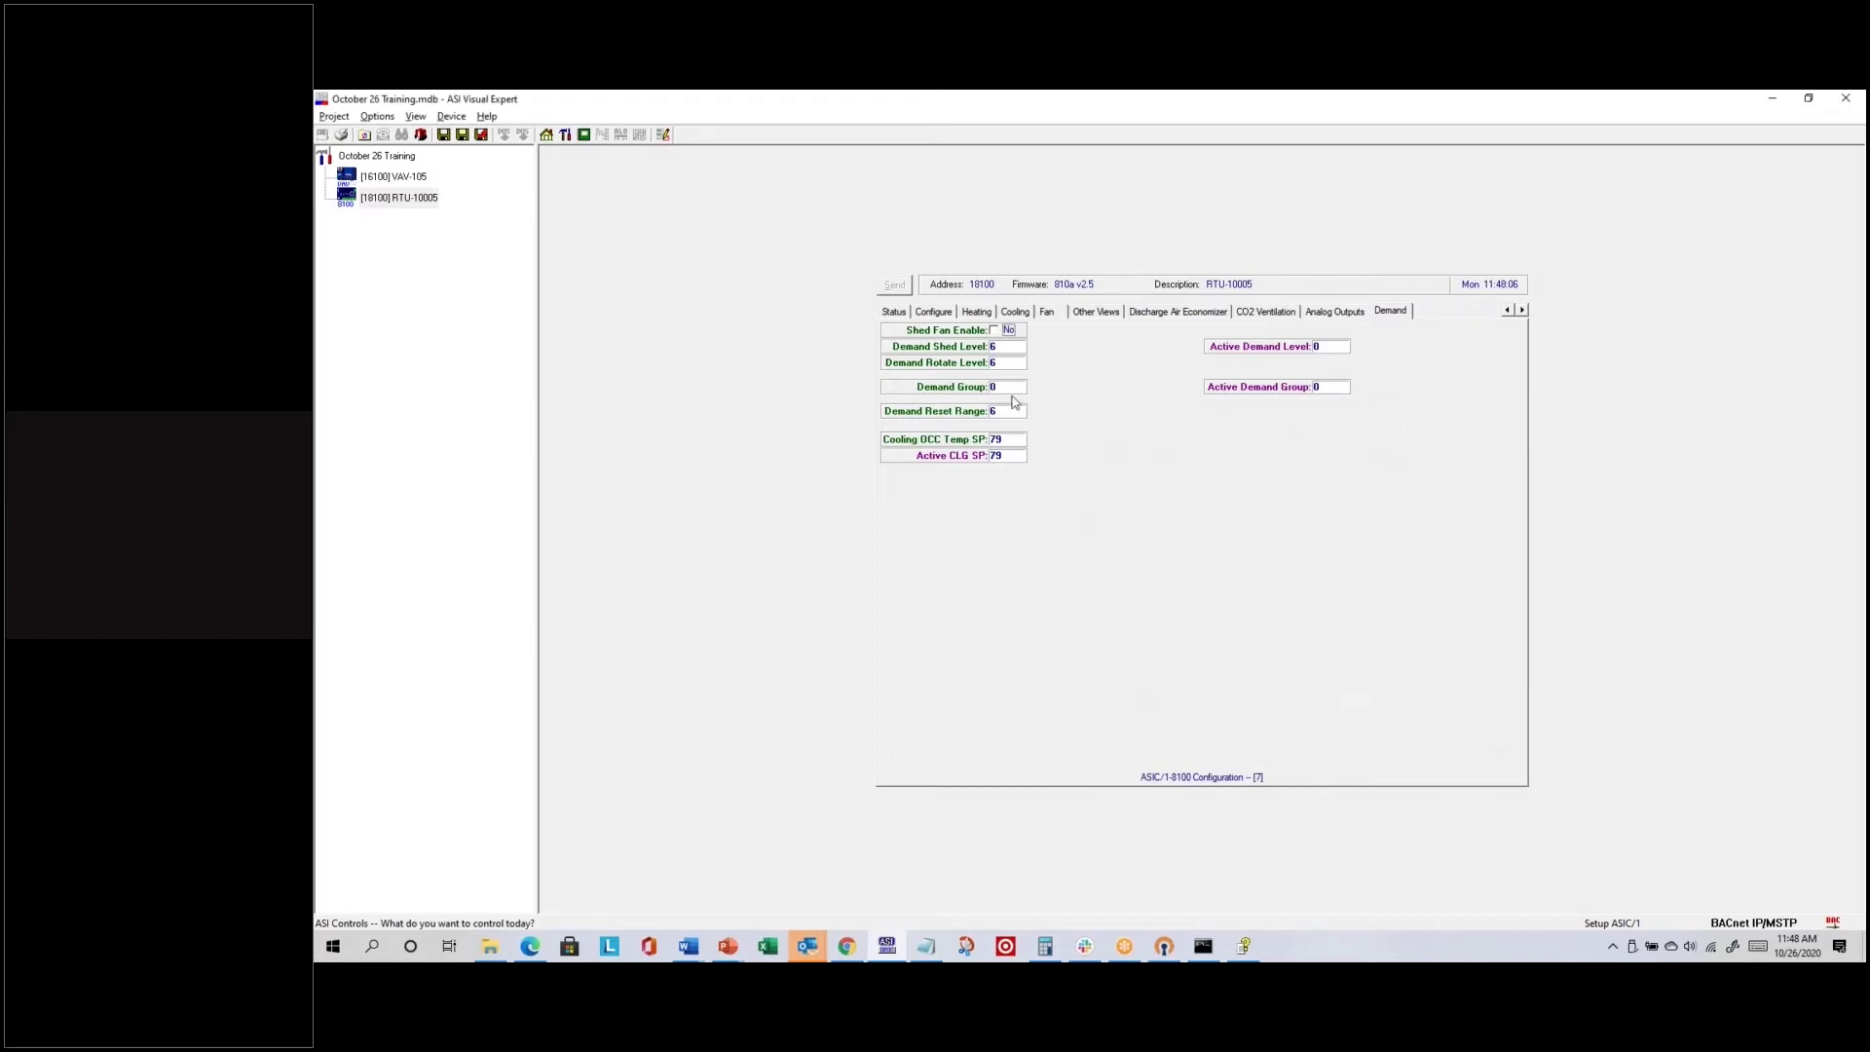
Step: Check the controller's Status, Cooling and Configure pages and add "cooling occ temp sp change from 79 to 74" to the Notepad training notes
{"action": "left_click", "coordinate": [894, 311]}
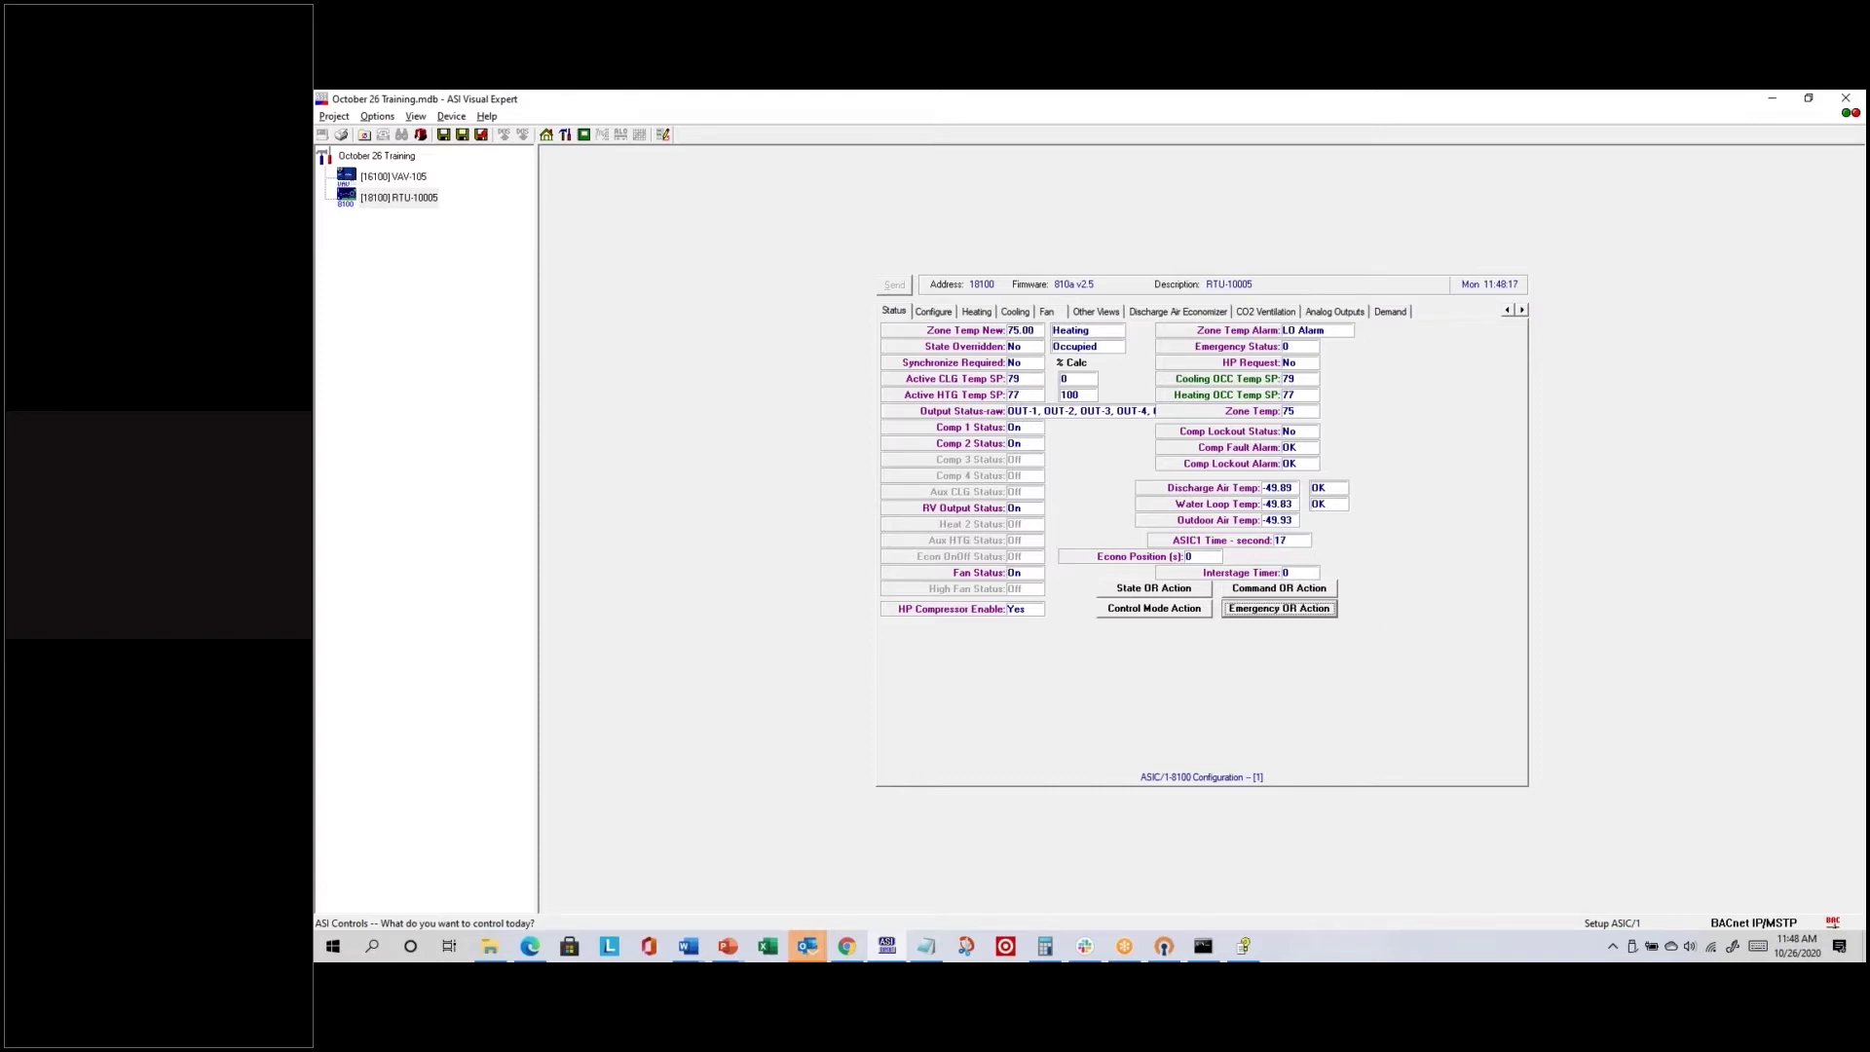
{"action": "key", "text": "alt+Tab"}
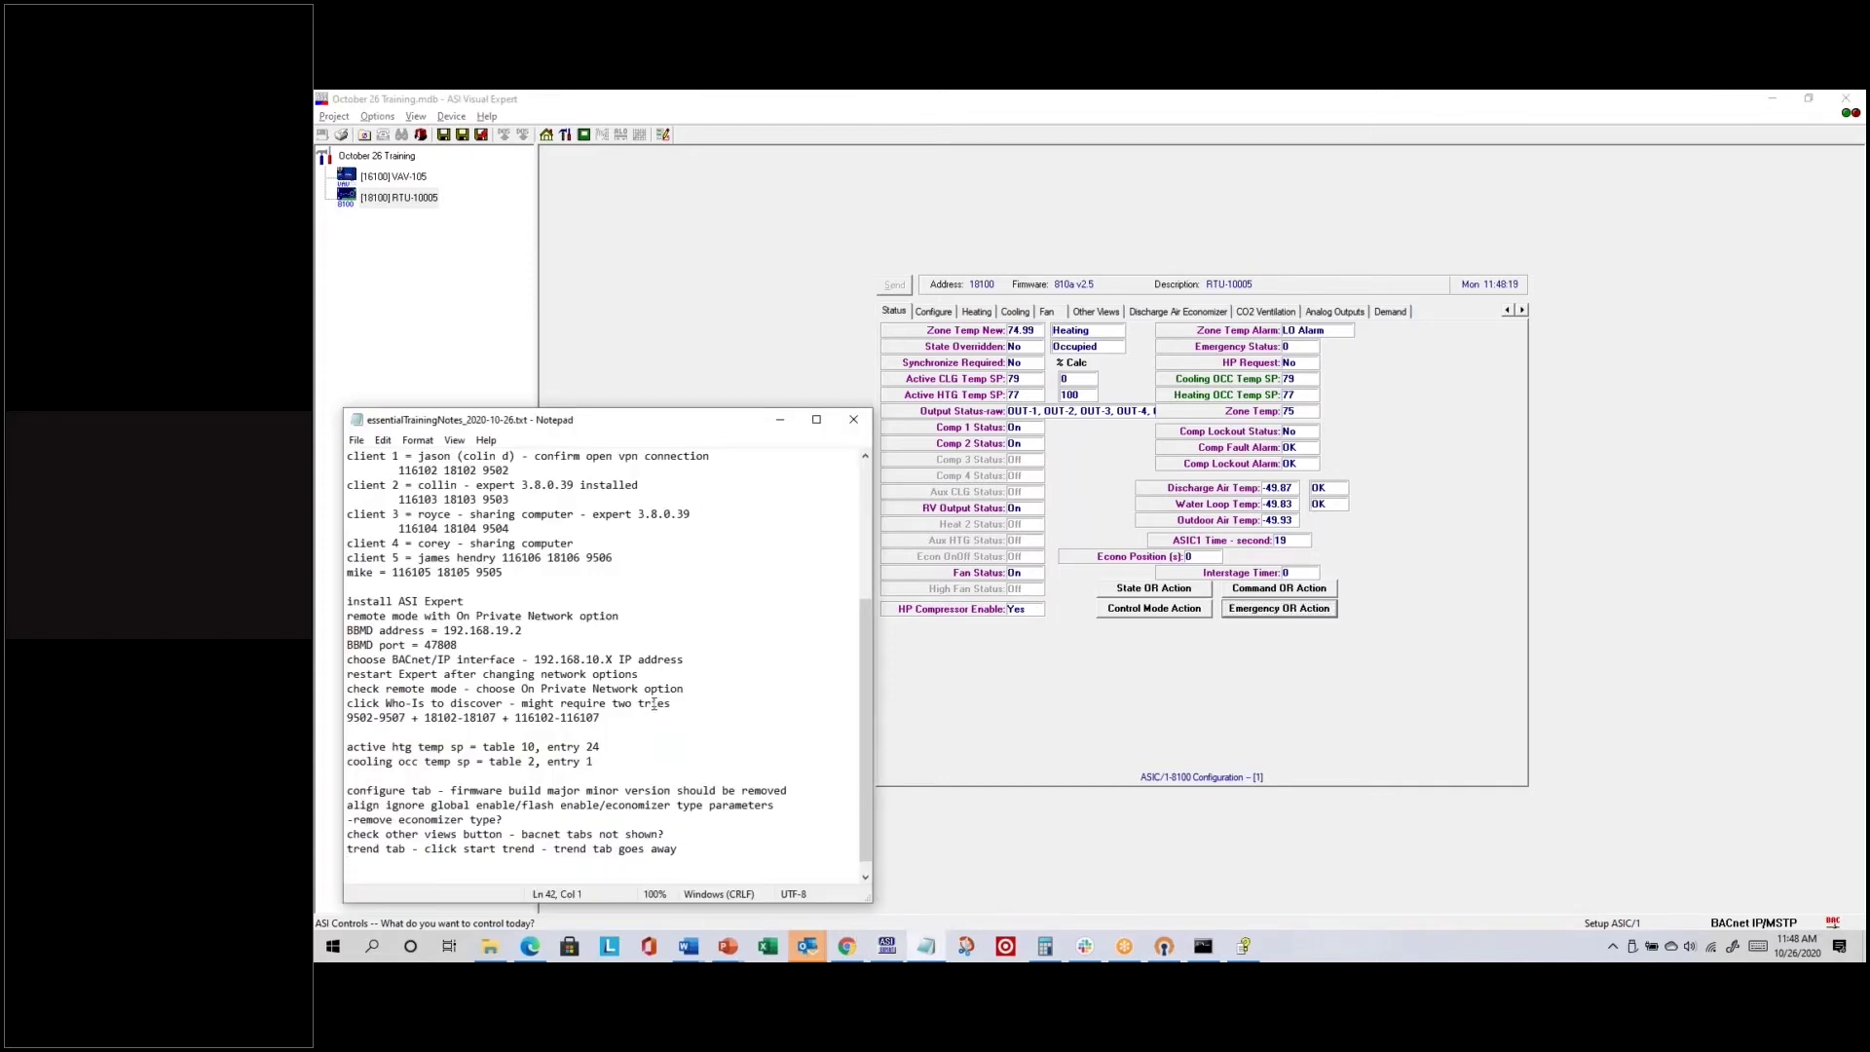
{"action": "key", "text": "Return"}
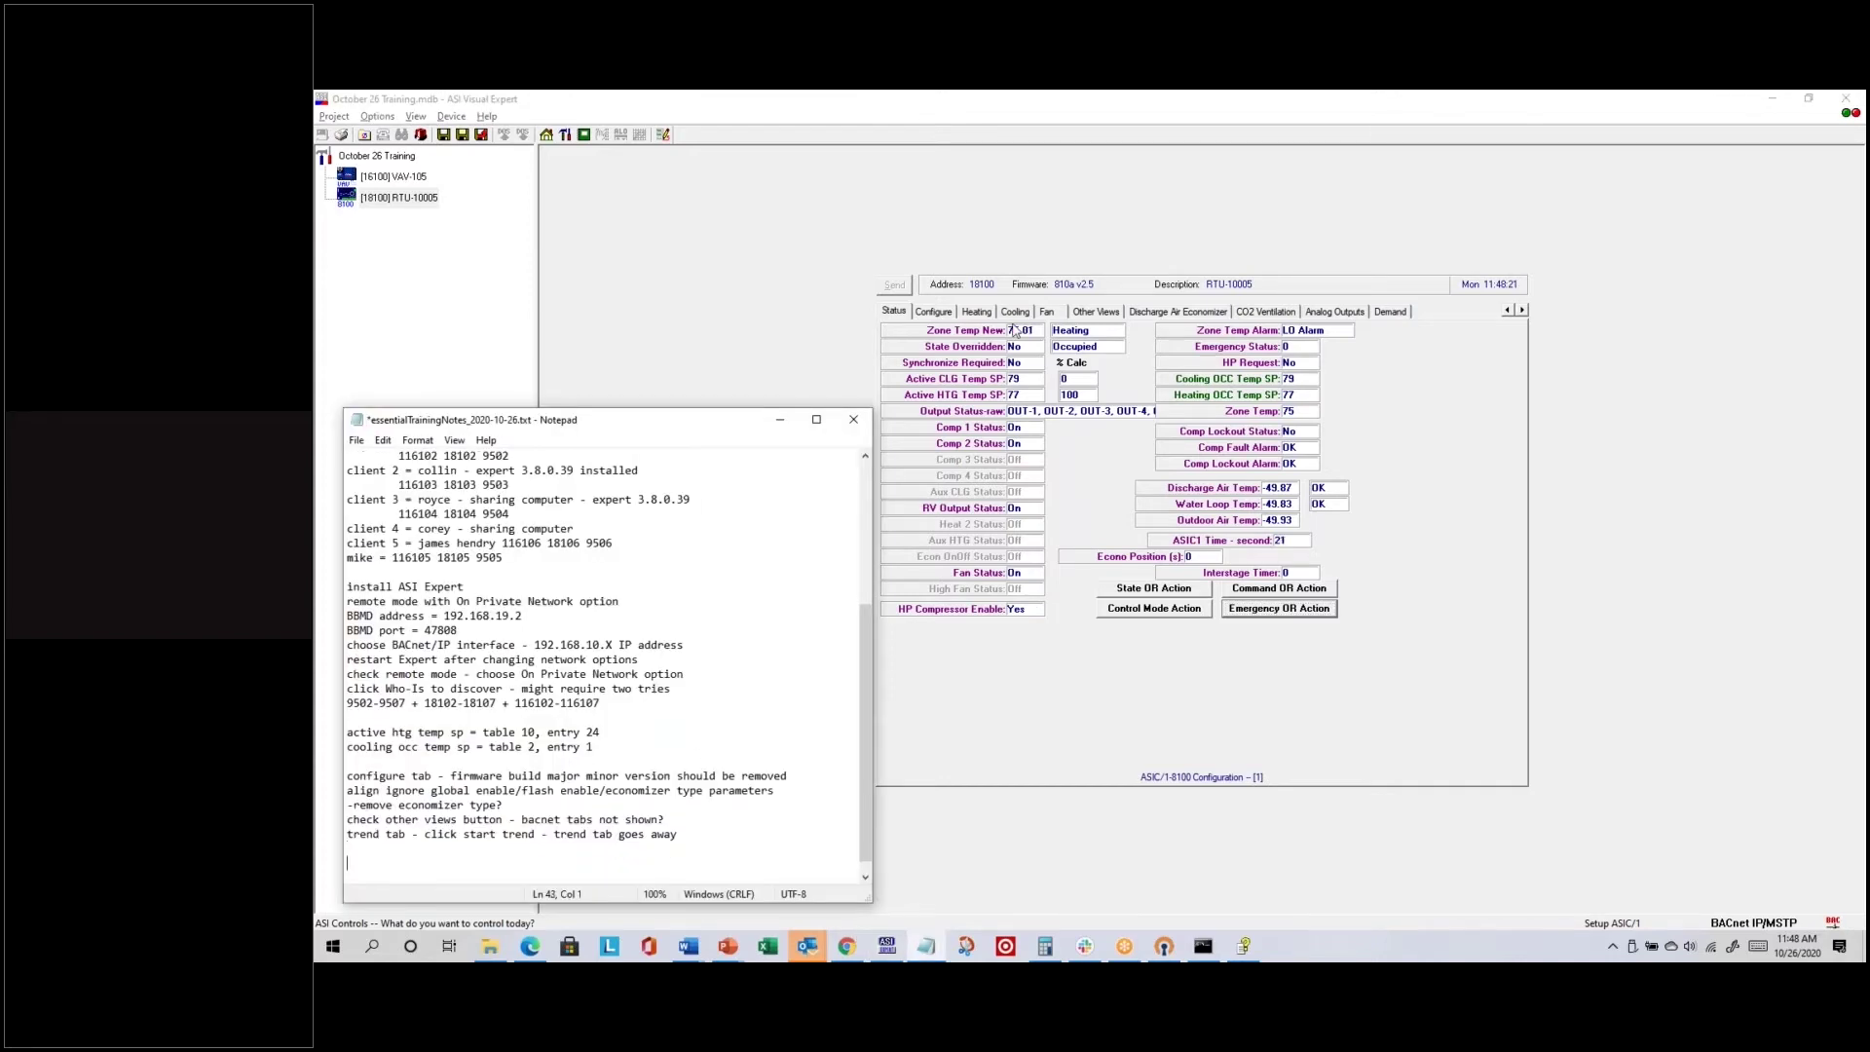
{"action": "left_click", "coordinate": [1014, 313]}
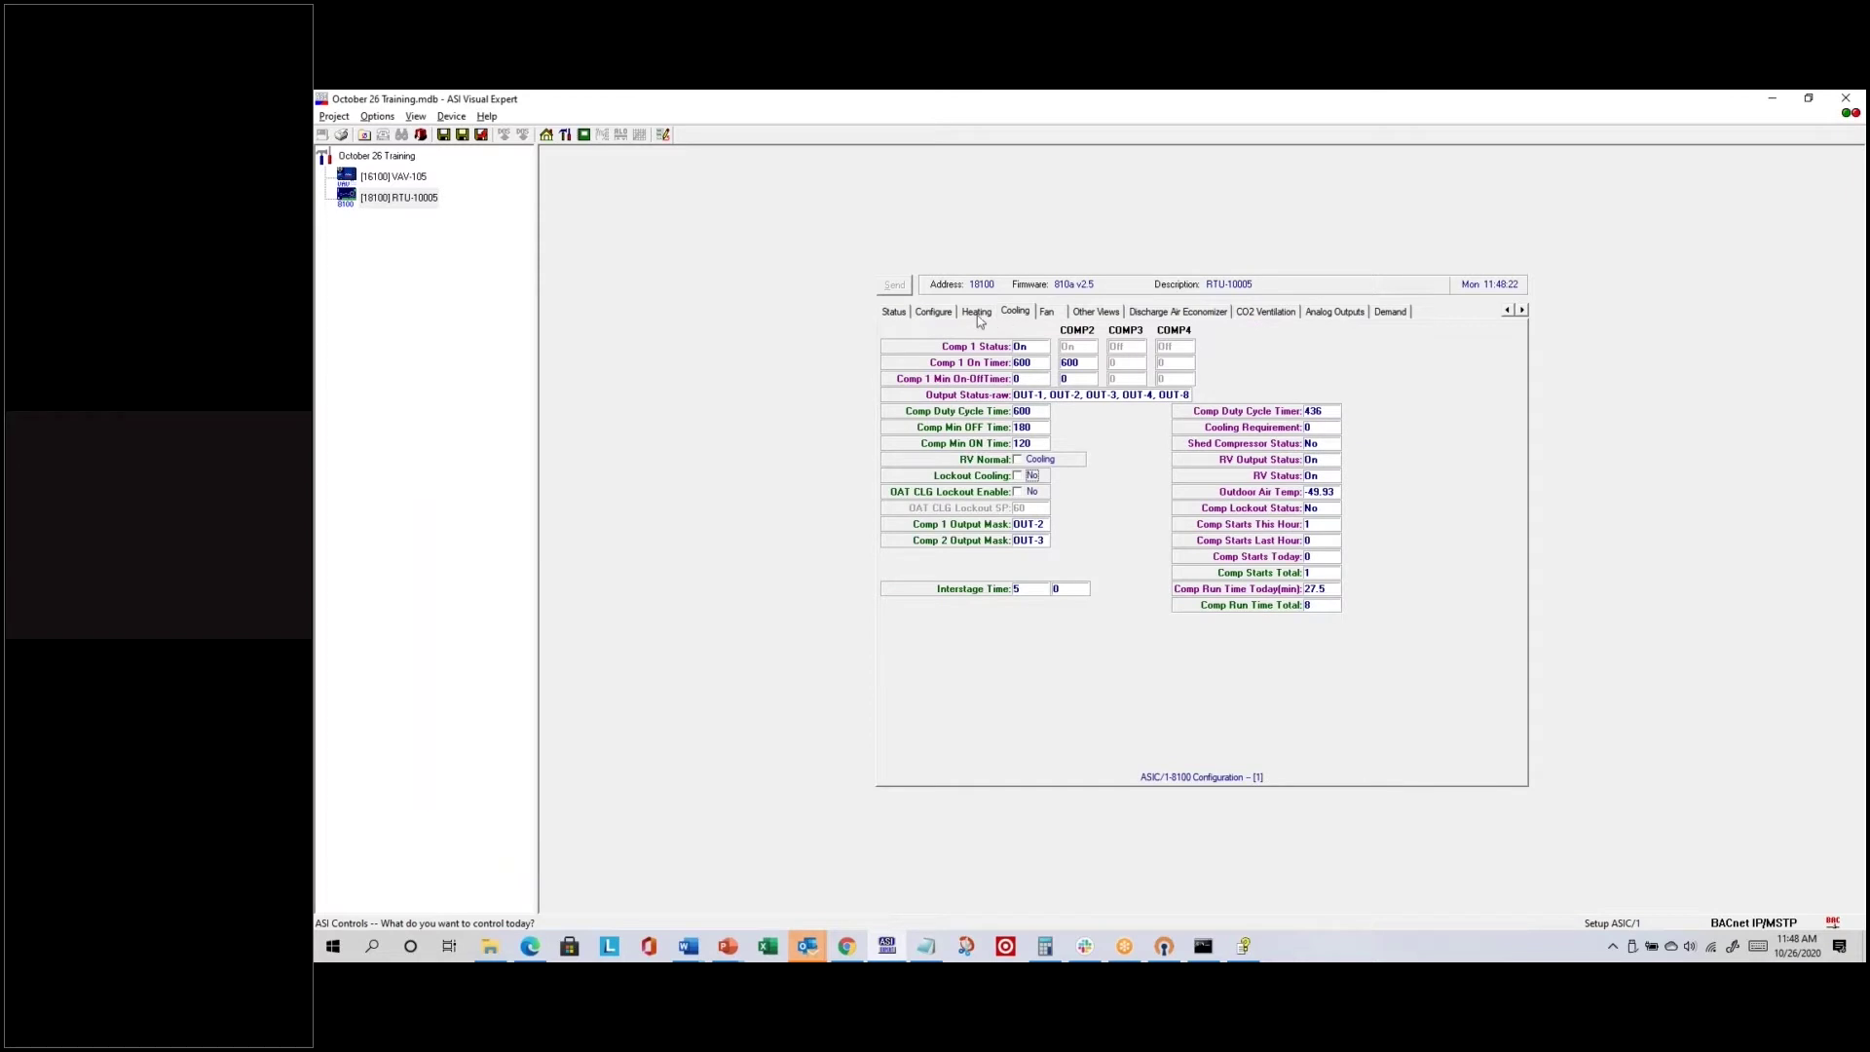
{"action": "left_click", "coordinate": [933, 312]}
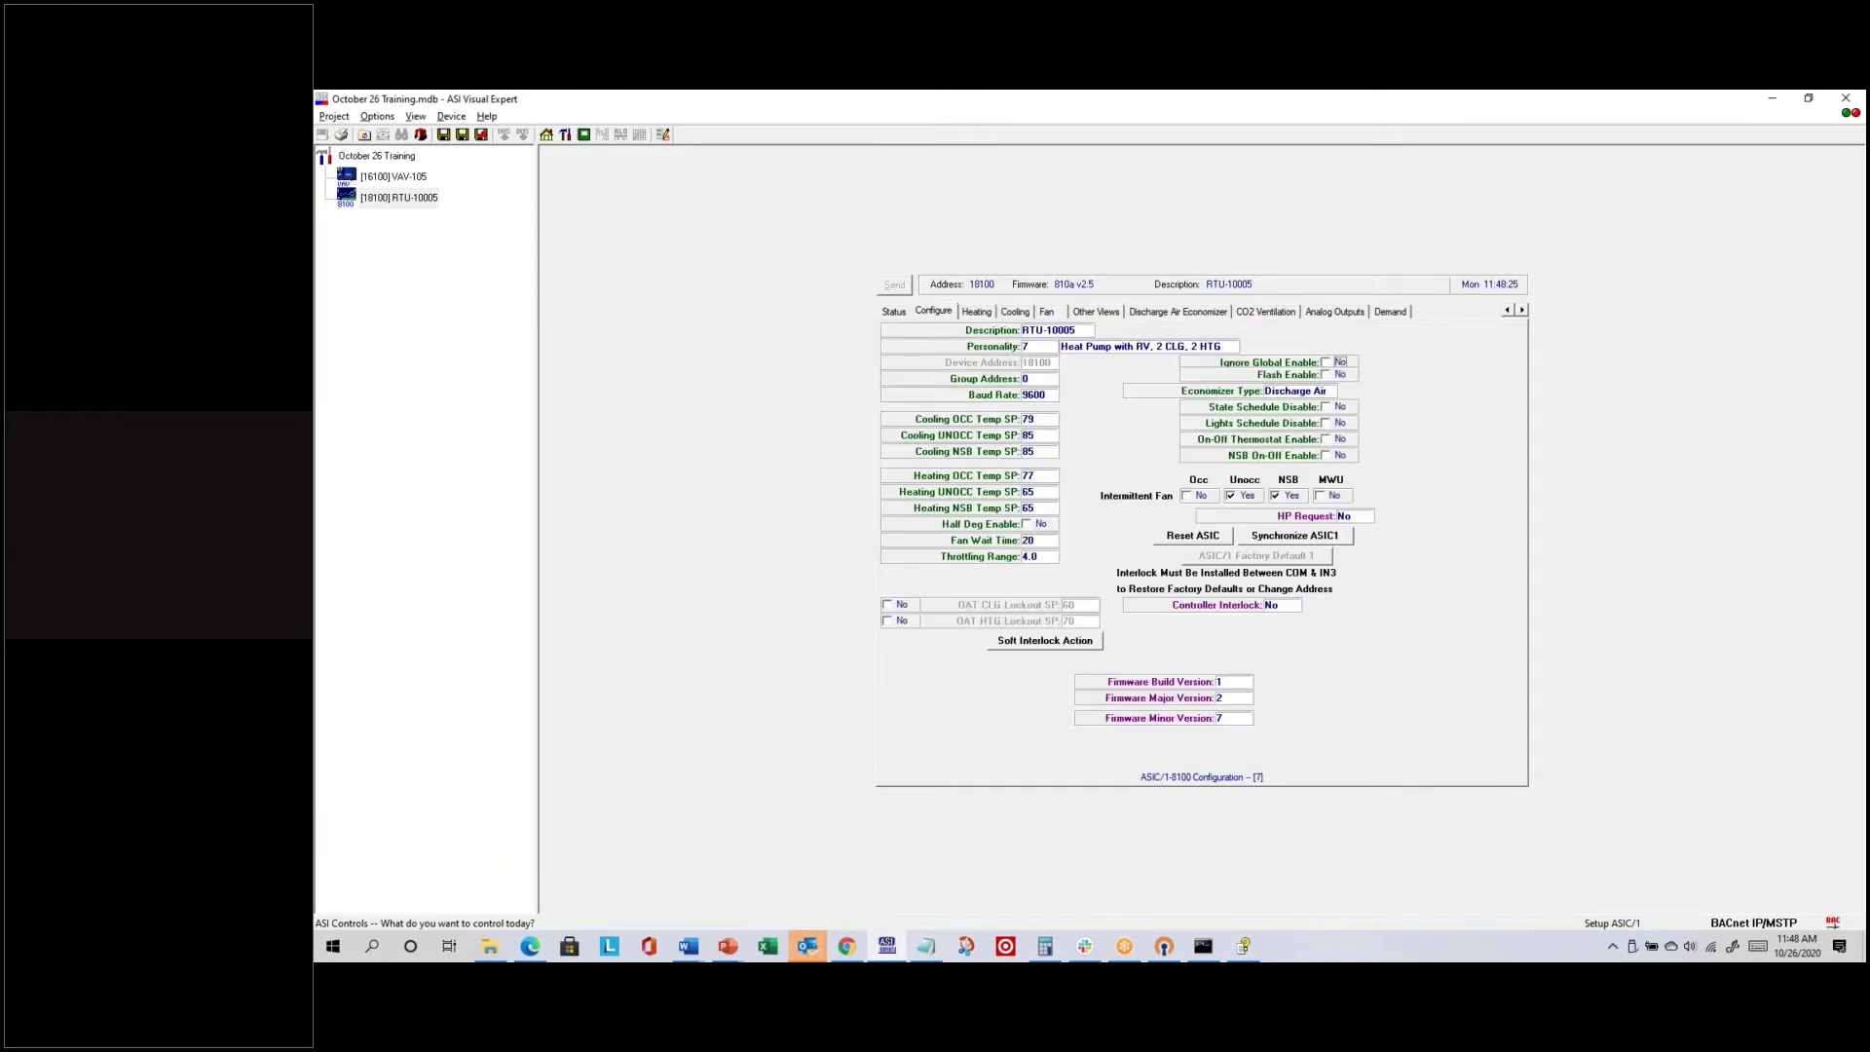
{"action": "key", "text": "alt+Tab"}
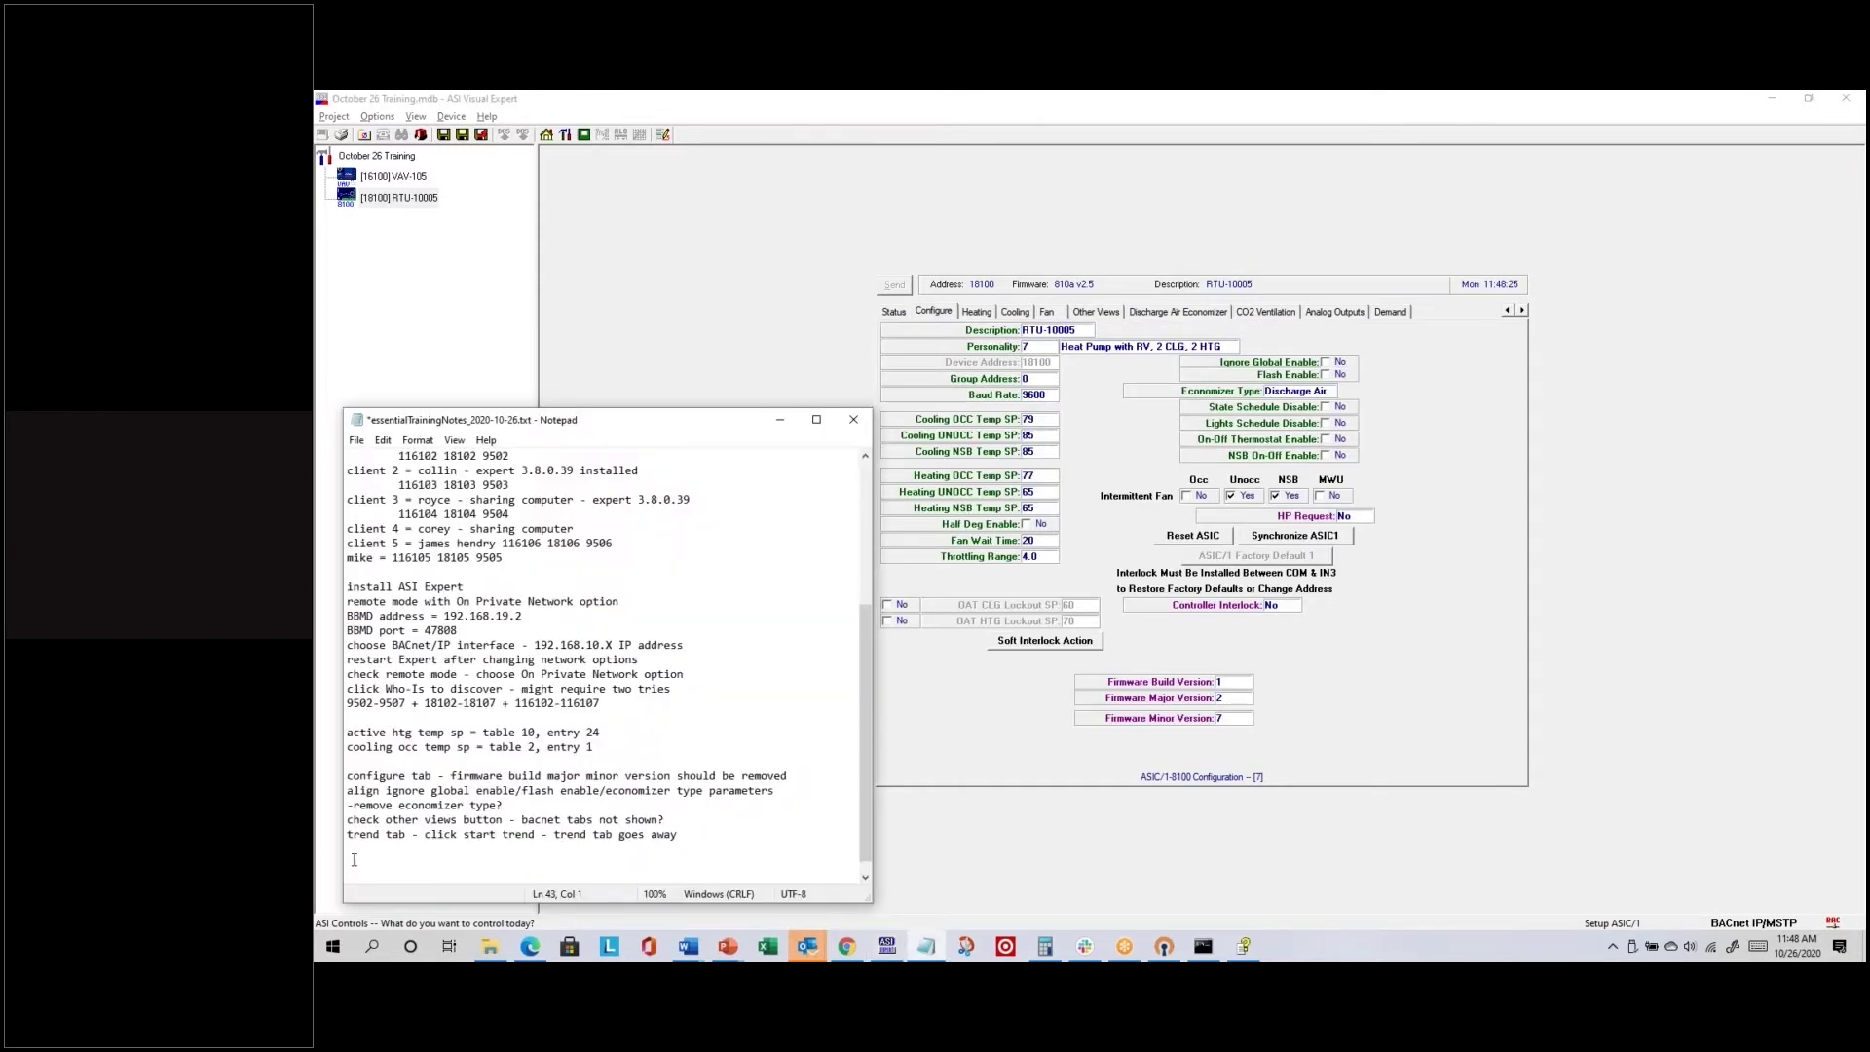
{"action": "type", "text": "cooling occ temp sp change from 79 to 74"}
{"action": "key", "text": "Return"}
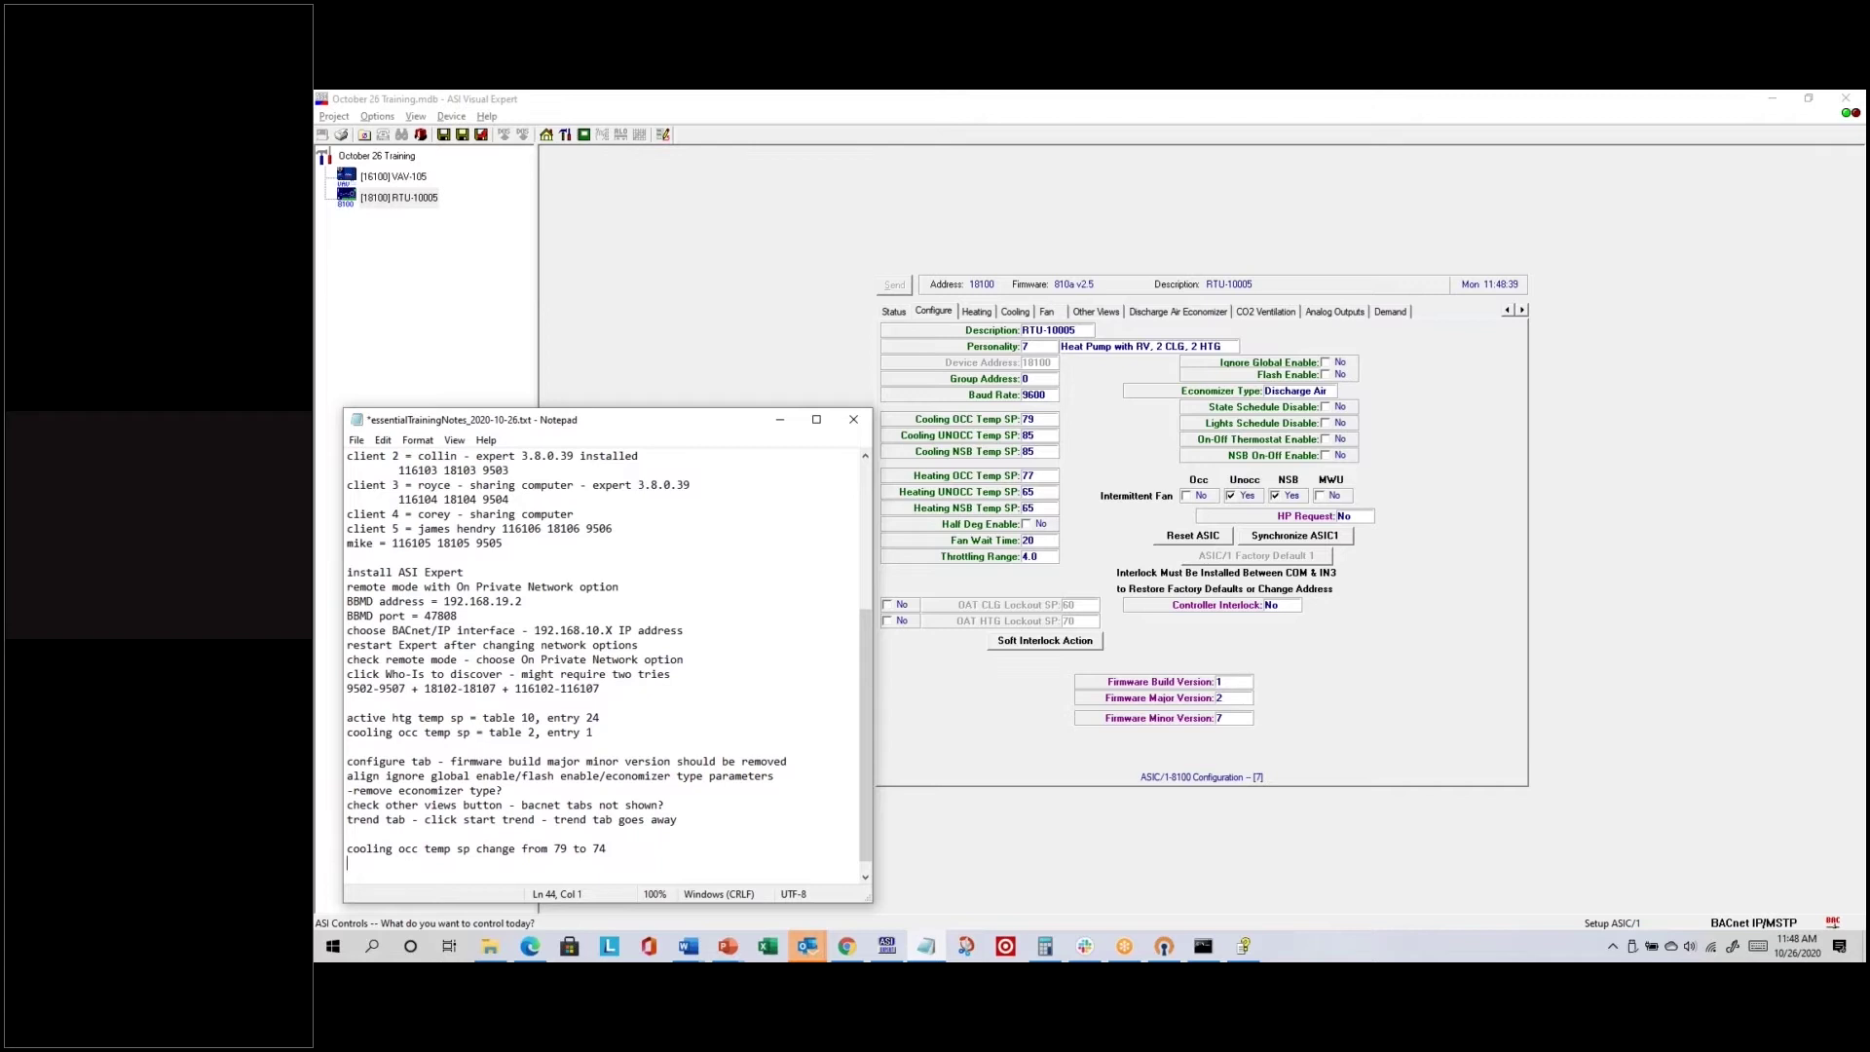
Step: Add the note line "heating occ temp sp change from 77 to 72"
{"action": "type", "text": "heating occ temp sp from"}
{"action": "key", "text": "BackSpace"}
{"action": "key", "text": "BackSpace"}
{"action": "type", "text": "chn"}
{"action": "type", "text": "ange from "}
{"action": "type", "text": "77 to 72"}
{"action": "key", "text": "Return"}
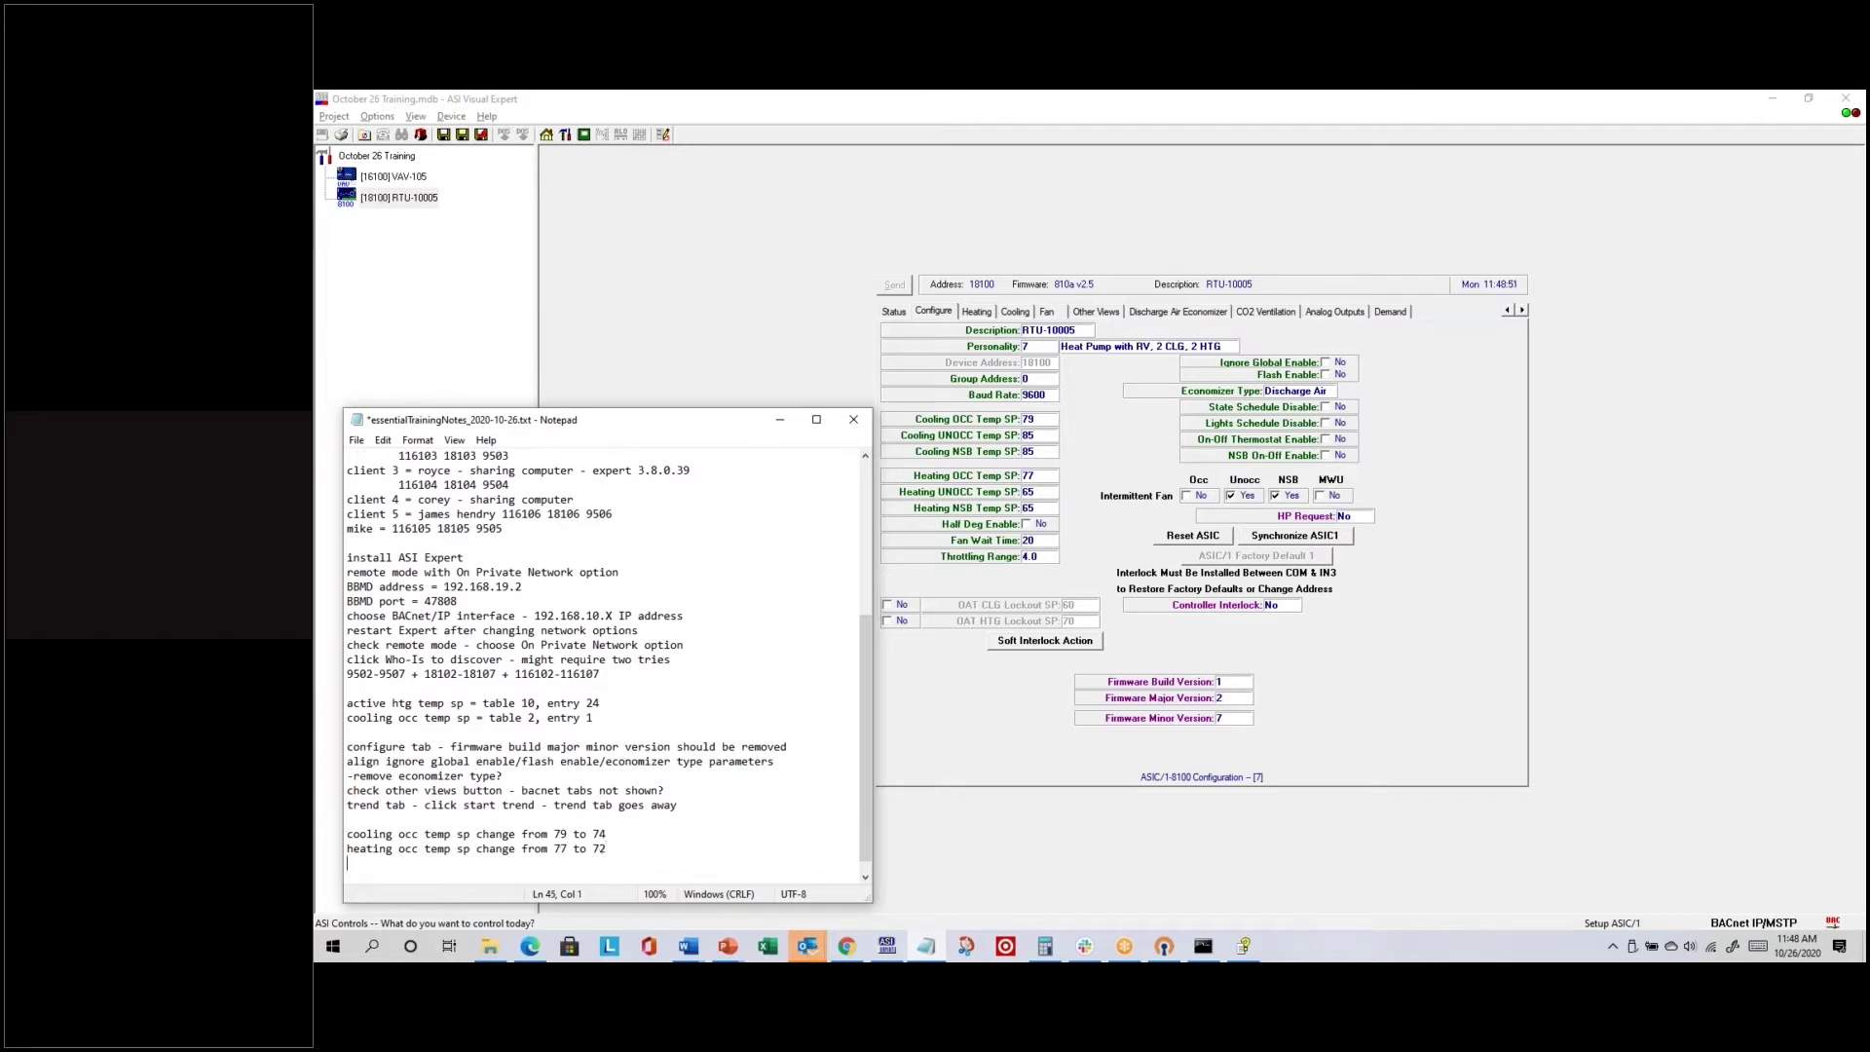
Step: Add the note line "change description from RTU-10005 to HP-10005"
{"action": "type", "text": "hange description from RTU-10005 to HP-1"}
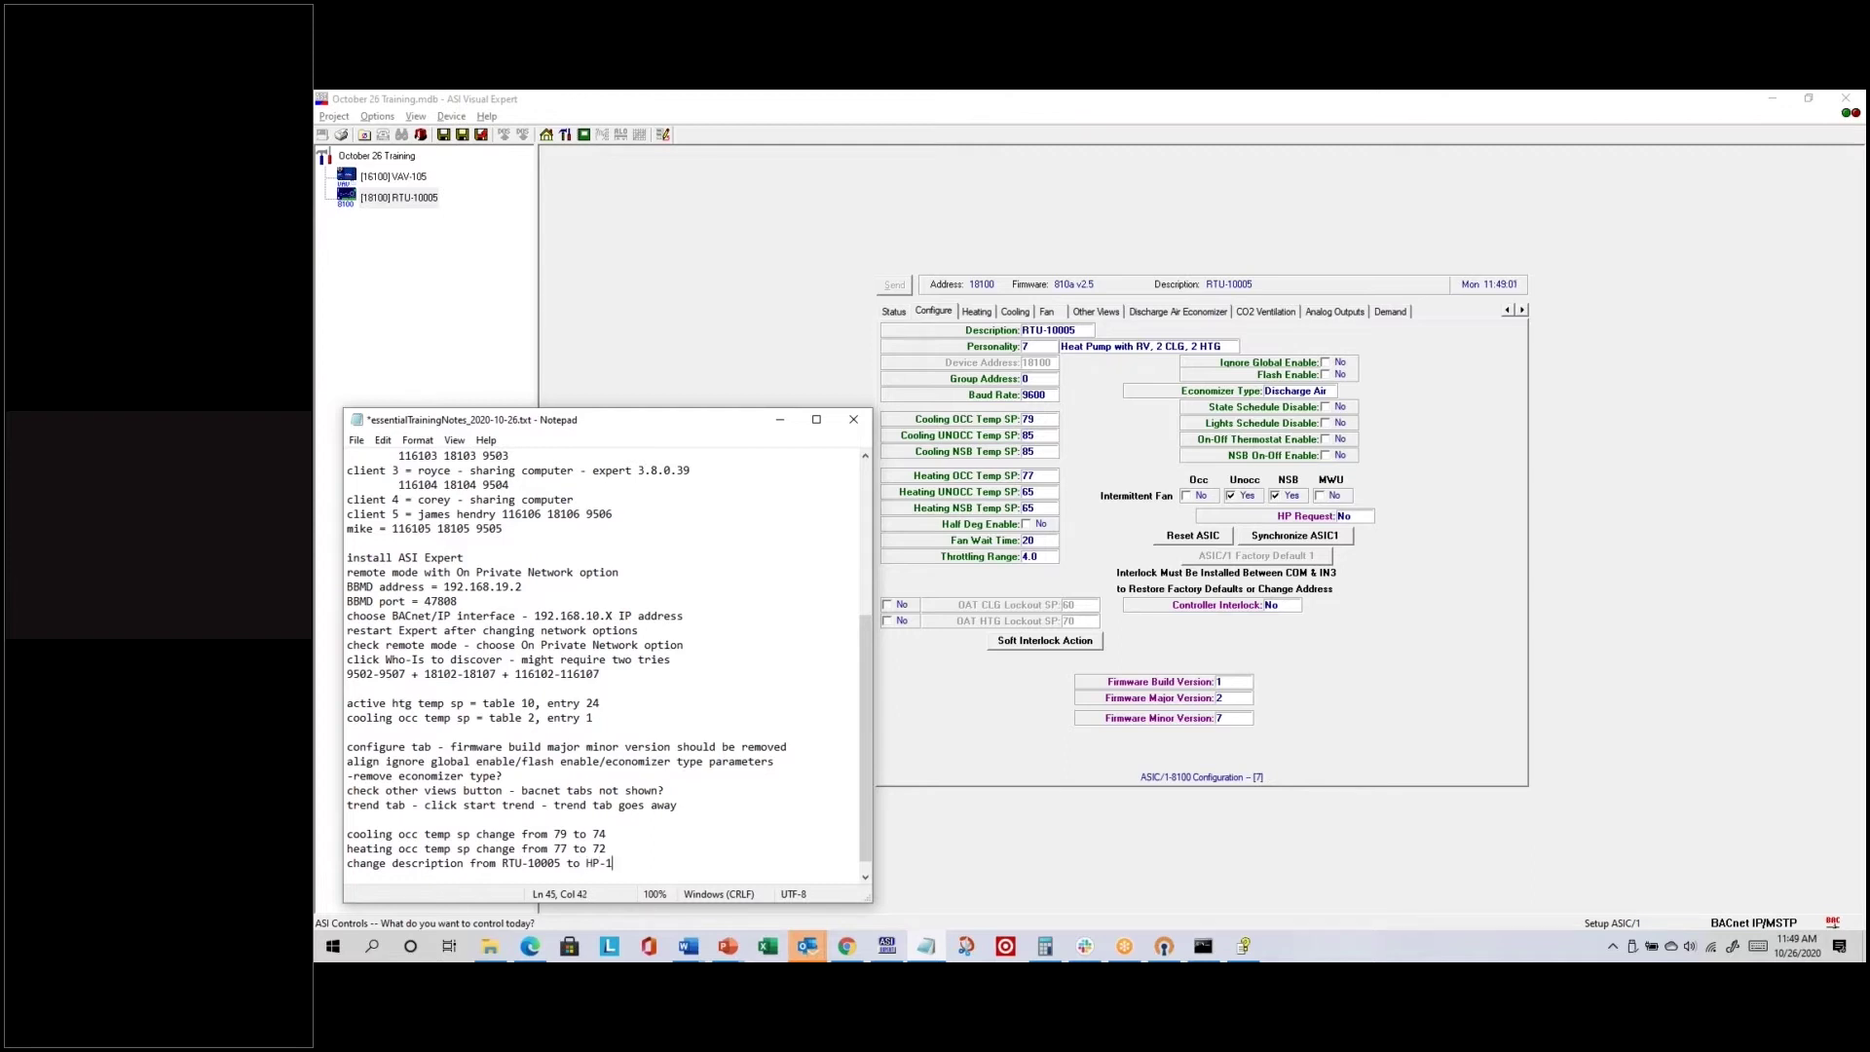
{"action": "type", "text": "0005"}
{"action": "key", "text": "Return"}
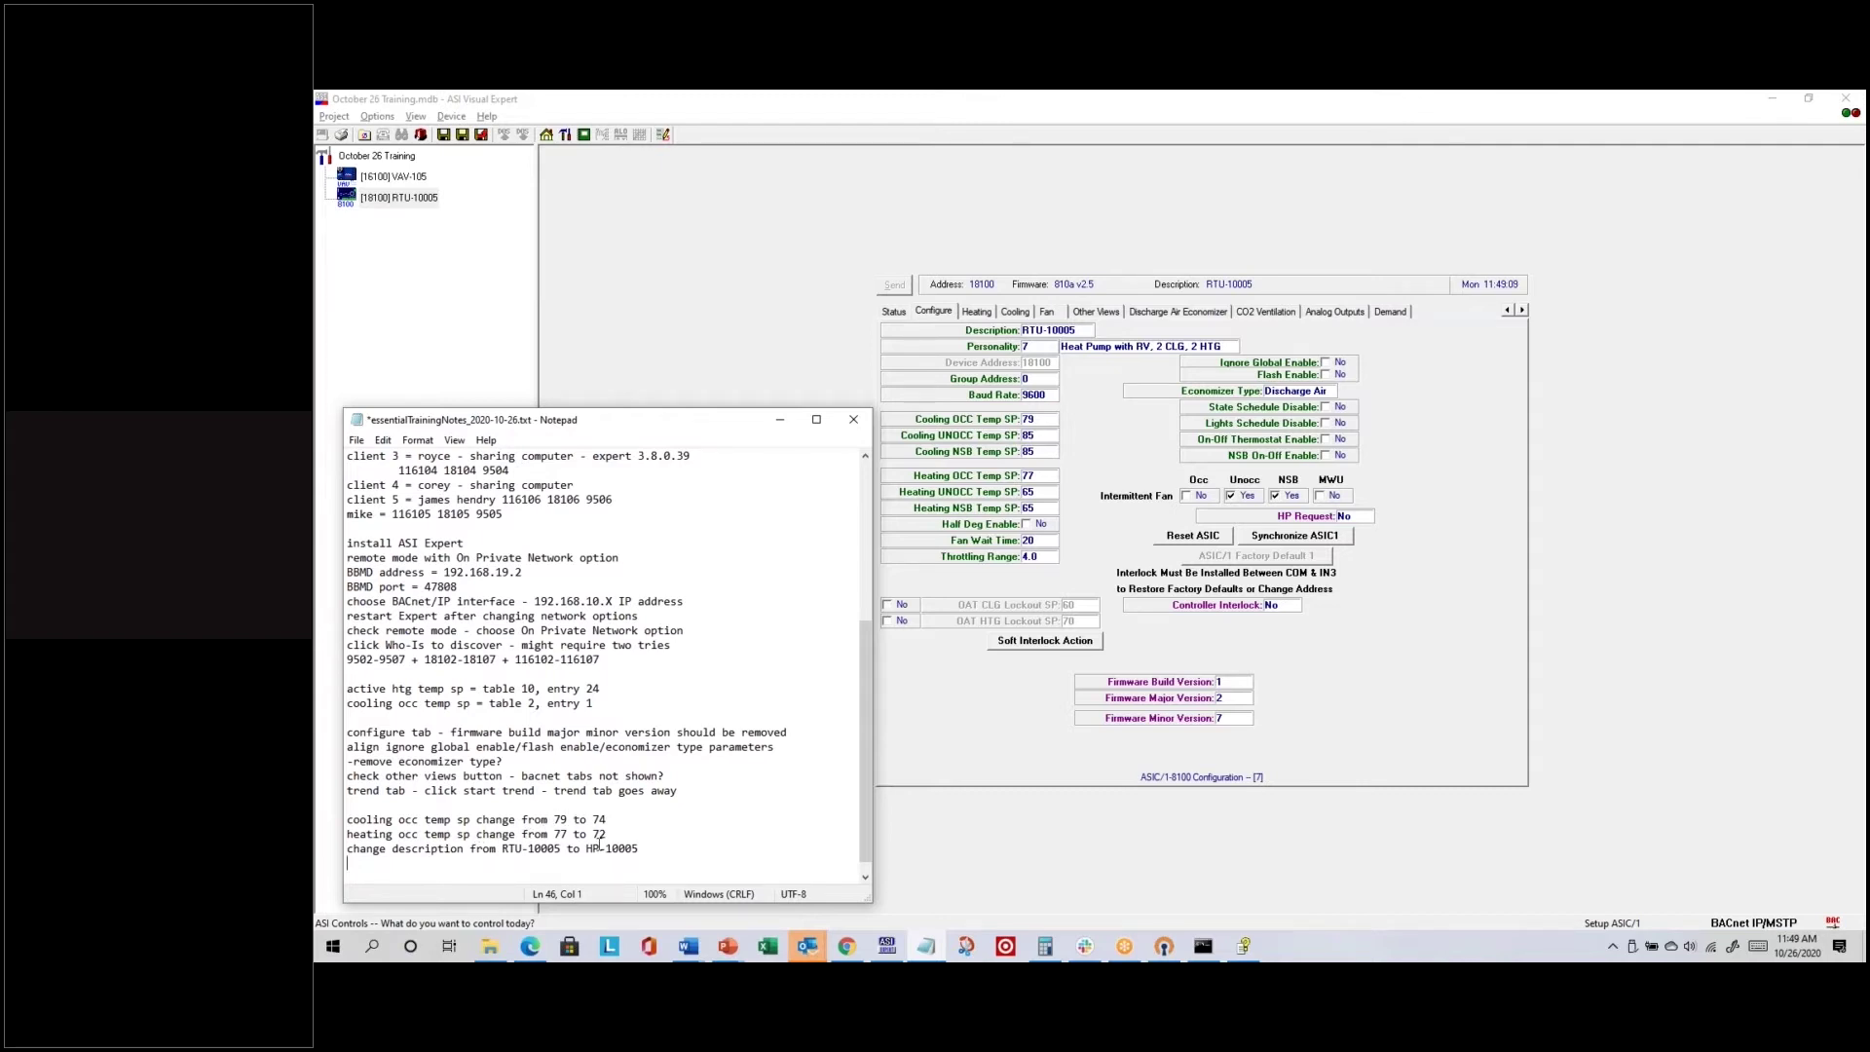
Step: In ASI Visual Expert, set the Cooling OCC Temp SP to 74 and the Heating OCC Temp SP to 72
{"action": "left_click", "coordinate": [1031, 421]}
{"action": "type", "text": "74"}
{"action": "key", "text": "Return"}
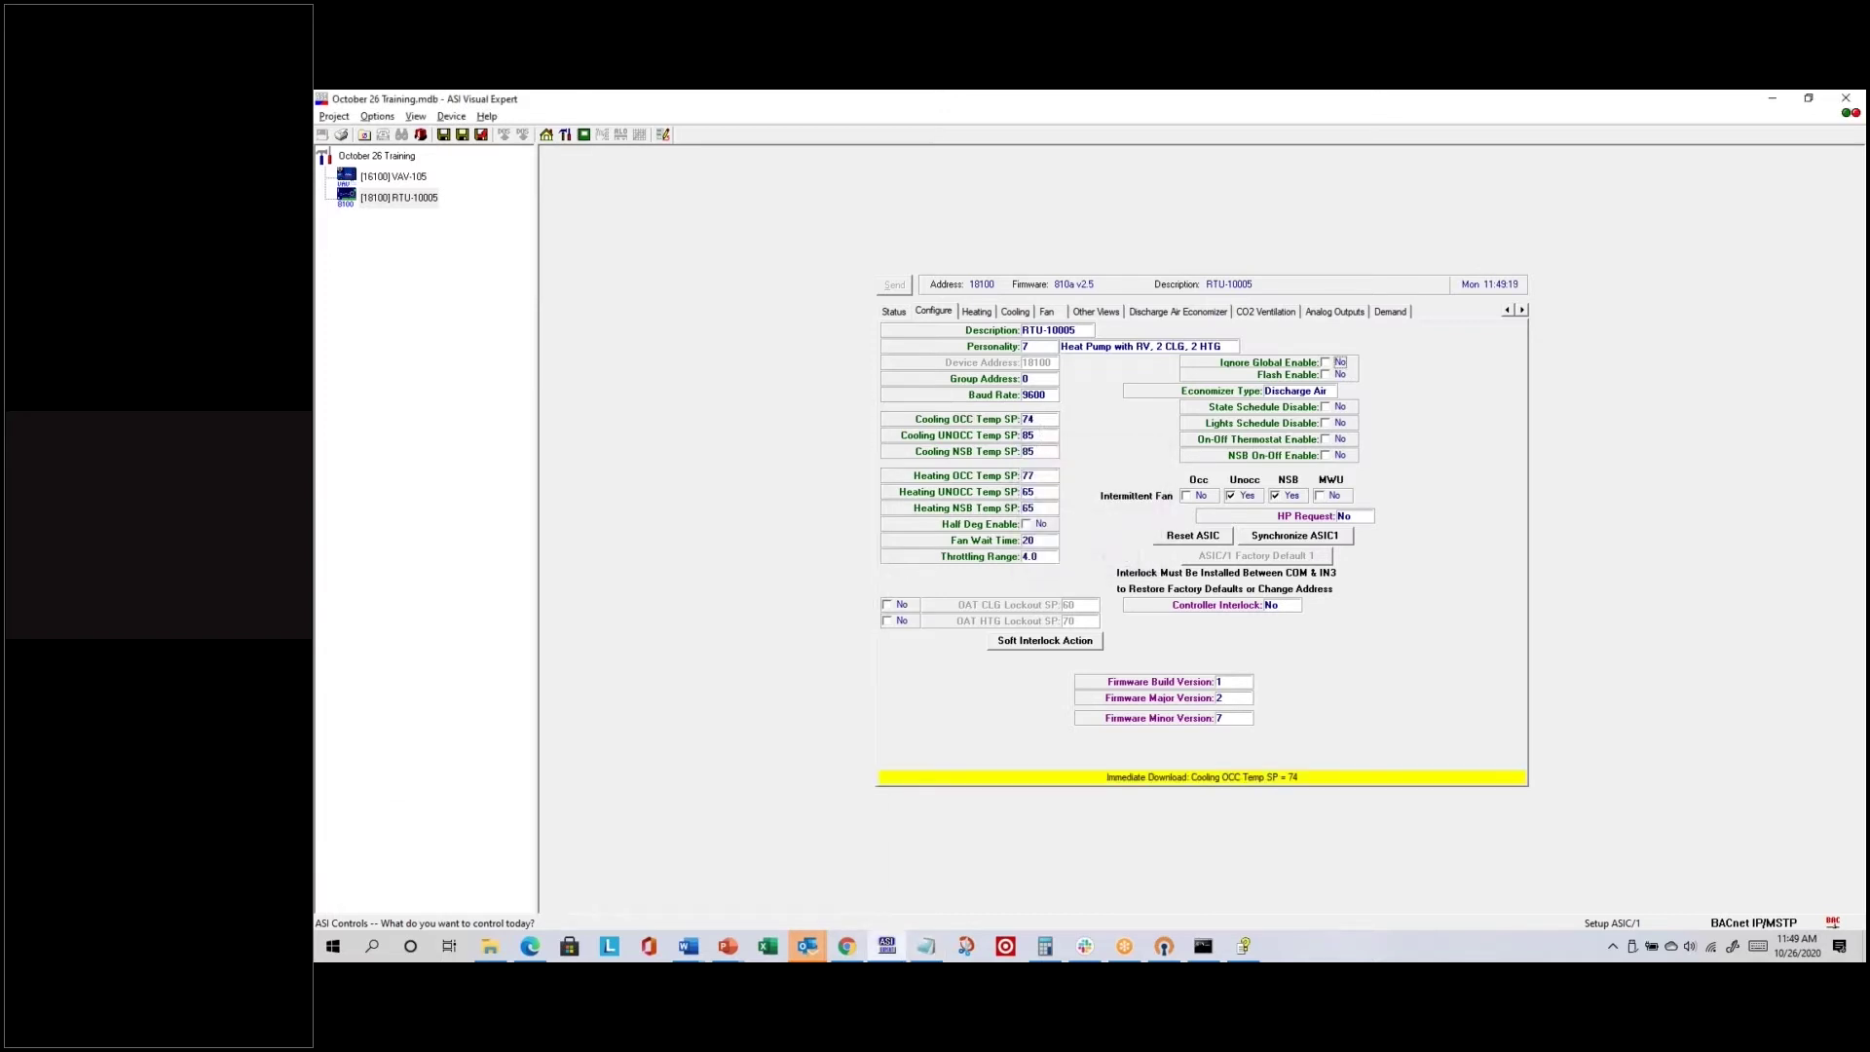
{"action": "left_click", "coordinate": [1050, 478]}
{"action": "type", "text": "72"}
{"action": "key", "text": "Return"}
Step: Change the controller's description to HP-10005 and send it to the device
{"action": "left_click", "coordinate": [1065, 331]}
{"action": "left_click", "coordinate": [1048, 516]}
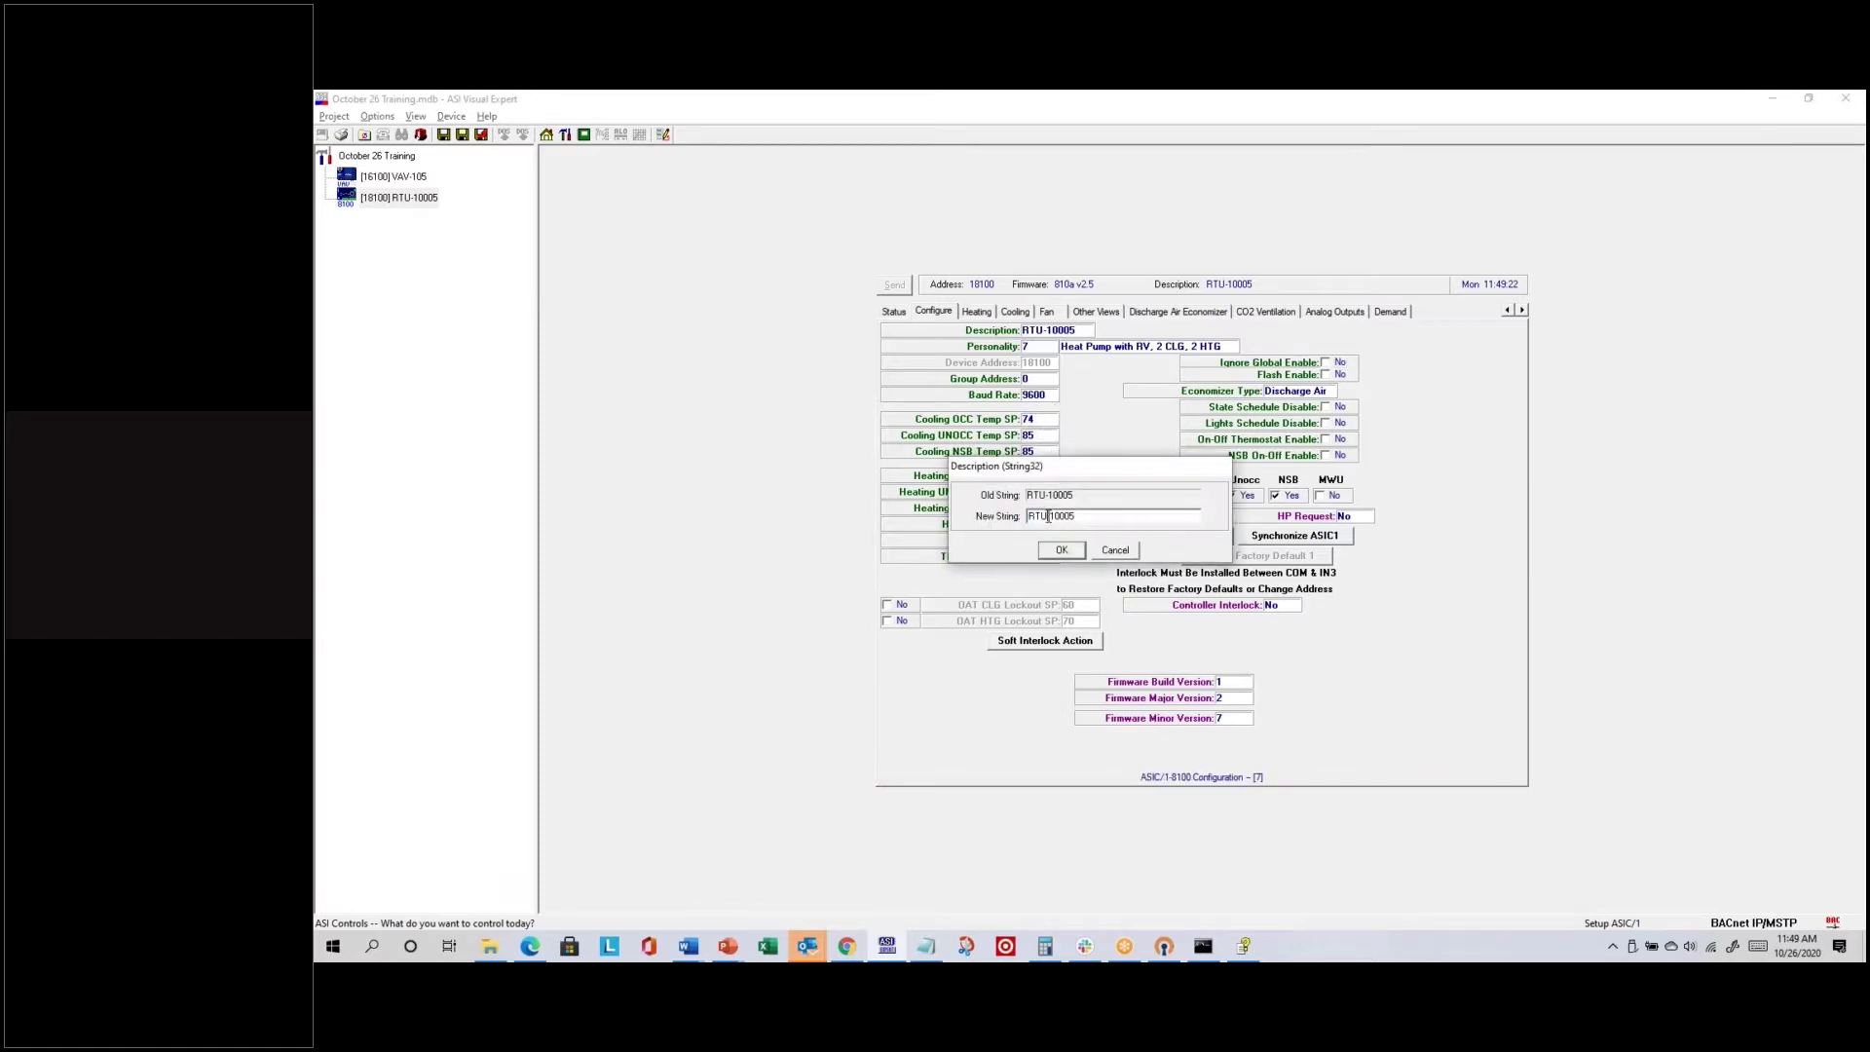
{"action": "key", "text": "BackSpace"}
{"action": "key", "text": "BackSpace"}
{"action": "key", "text": "BackSpace"}
{"action": "key", "text": "BackSpace"}
{"action": "type", "text": "HP"}
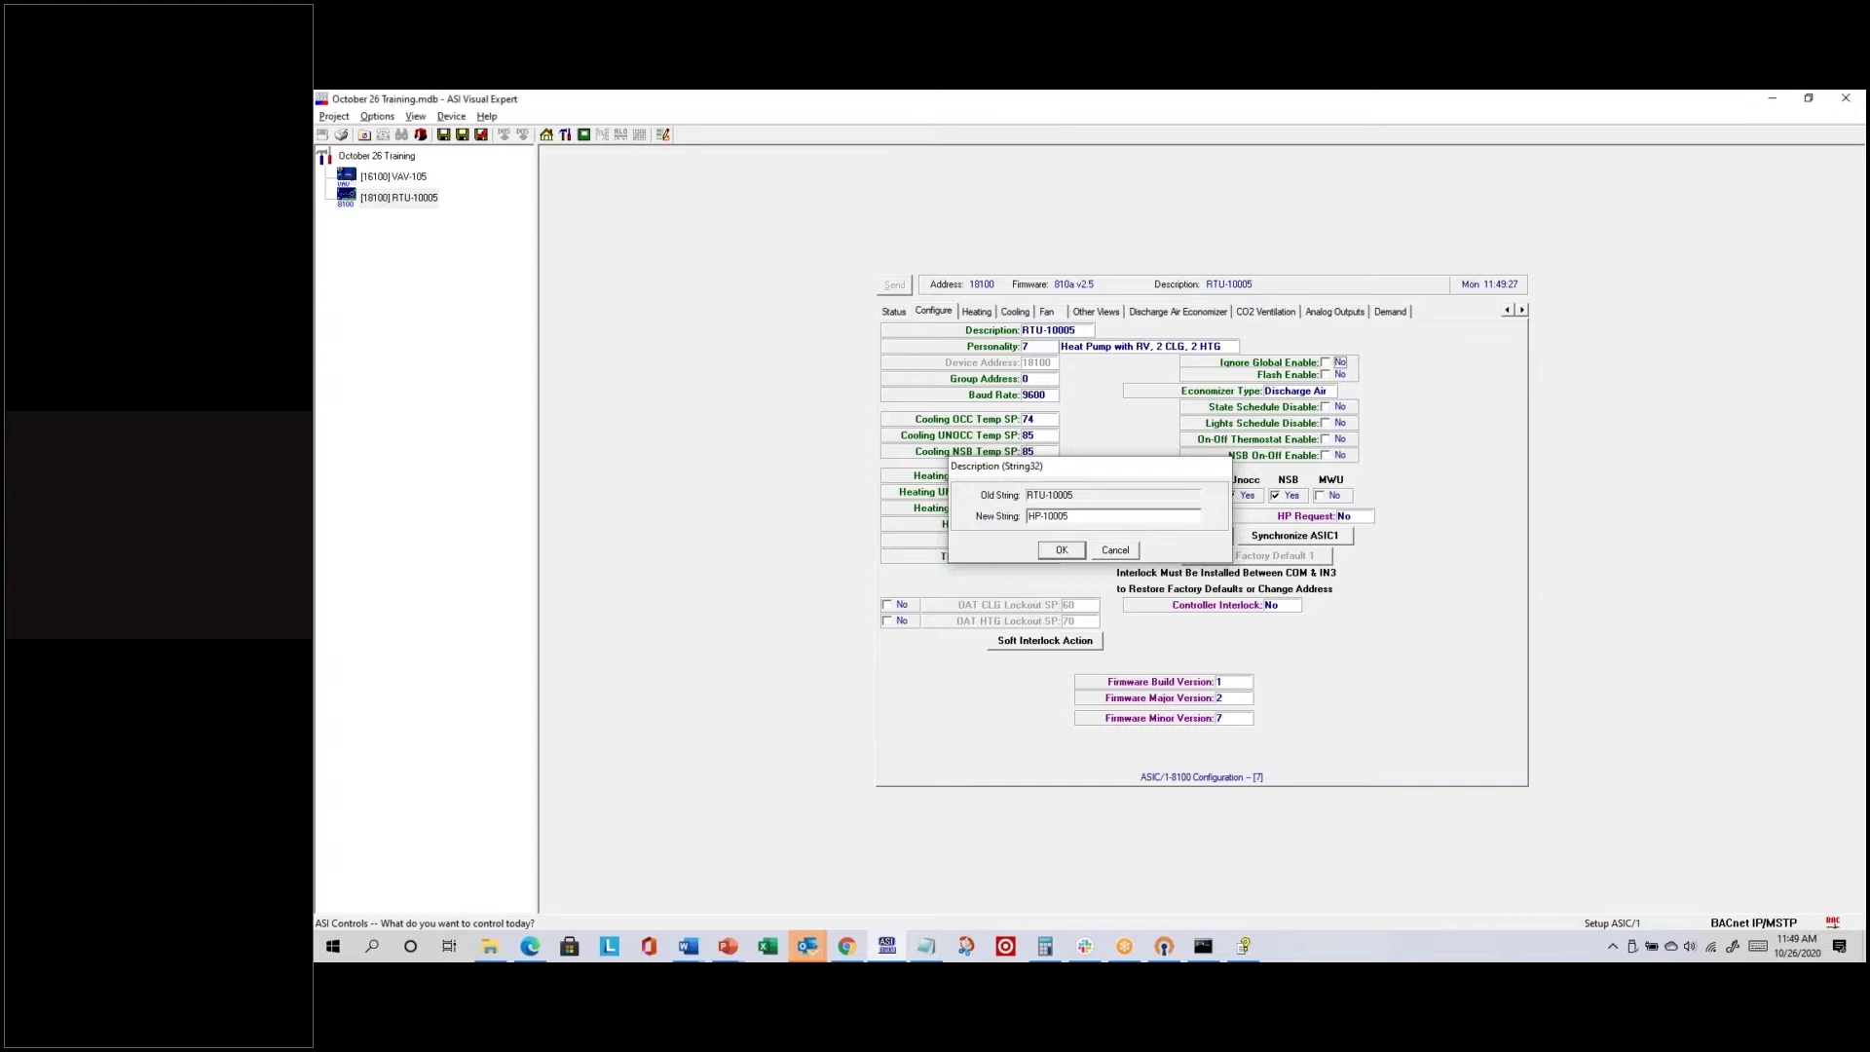
{"action": "key", "text": "Return"}
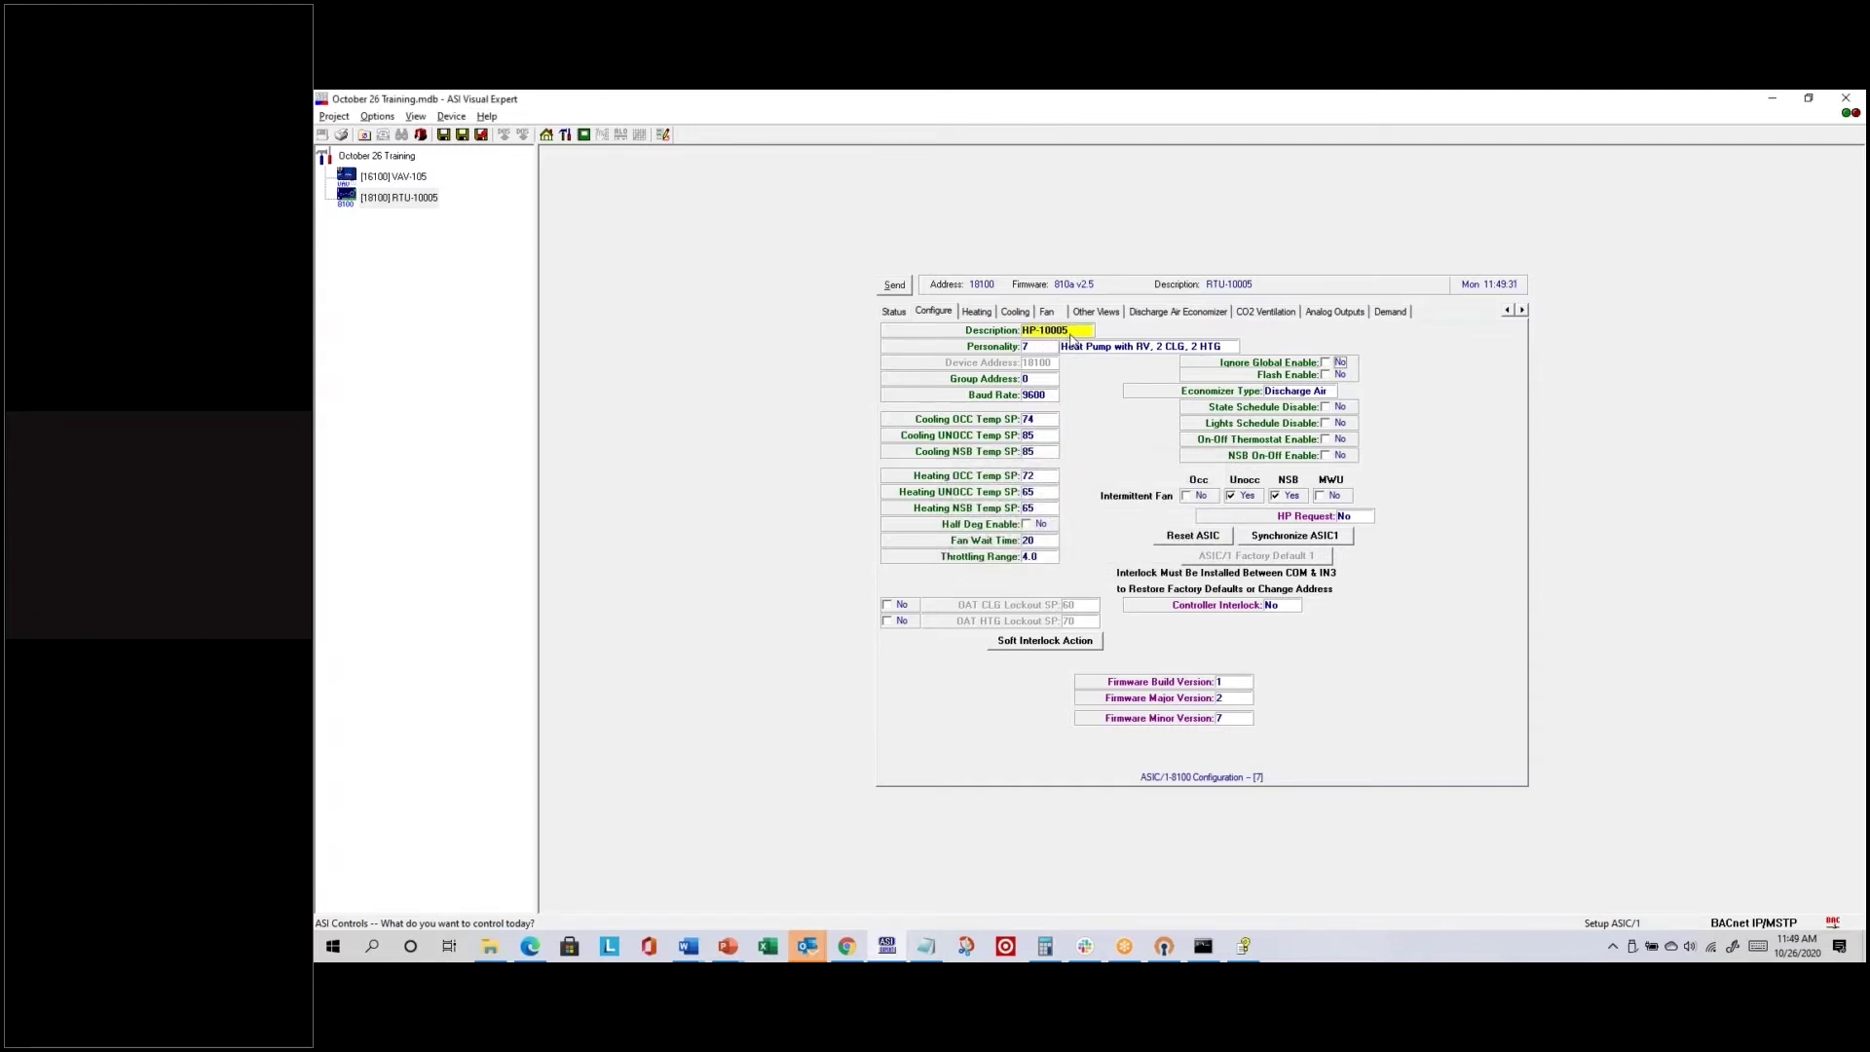
{"action": "left_click", "coordinate": [893, 291]}
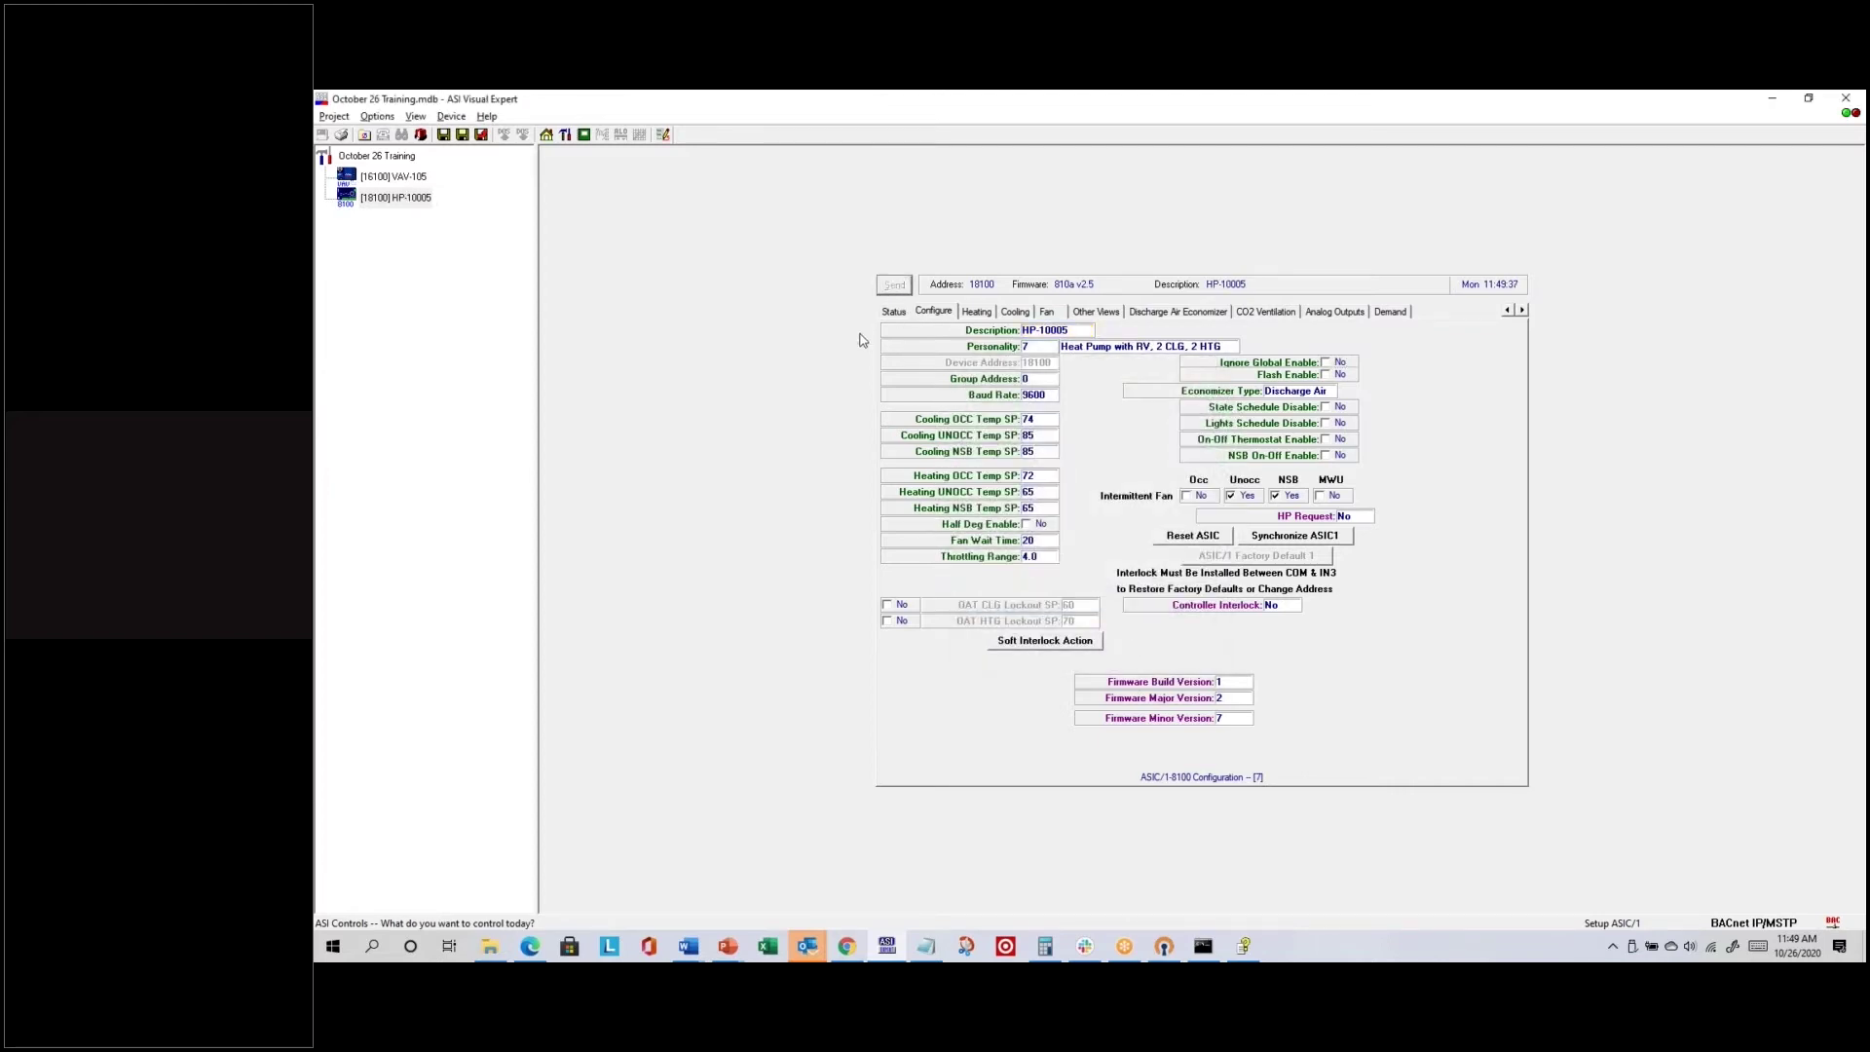
{"action": "left_click", "coordinate": [481, 136]}
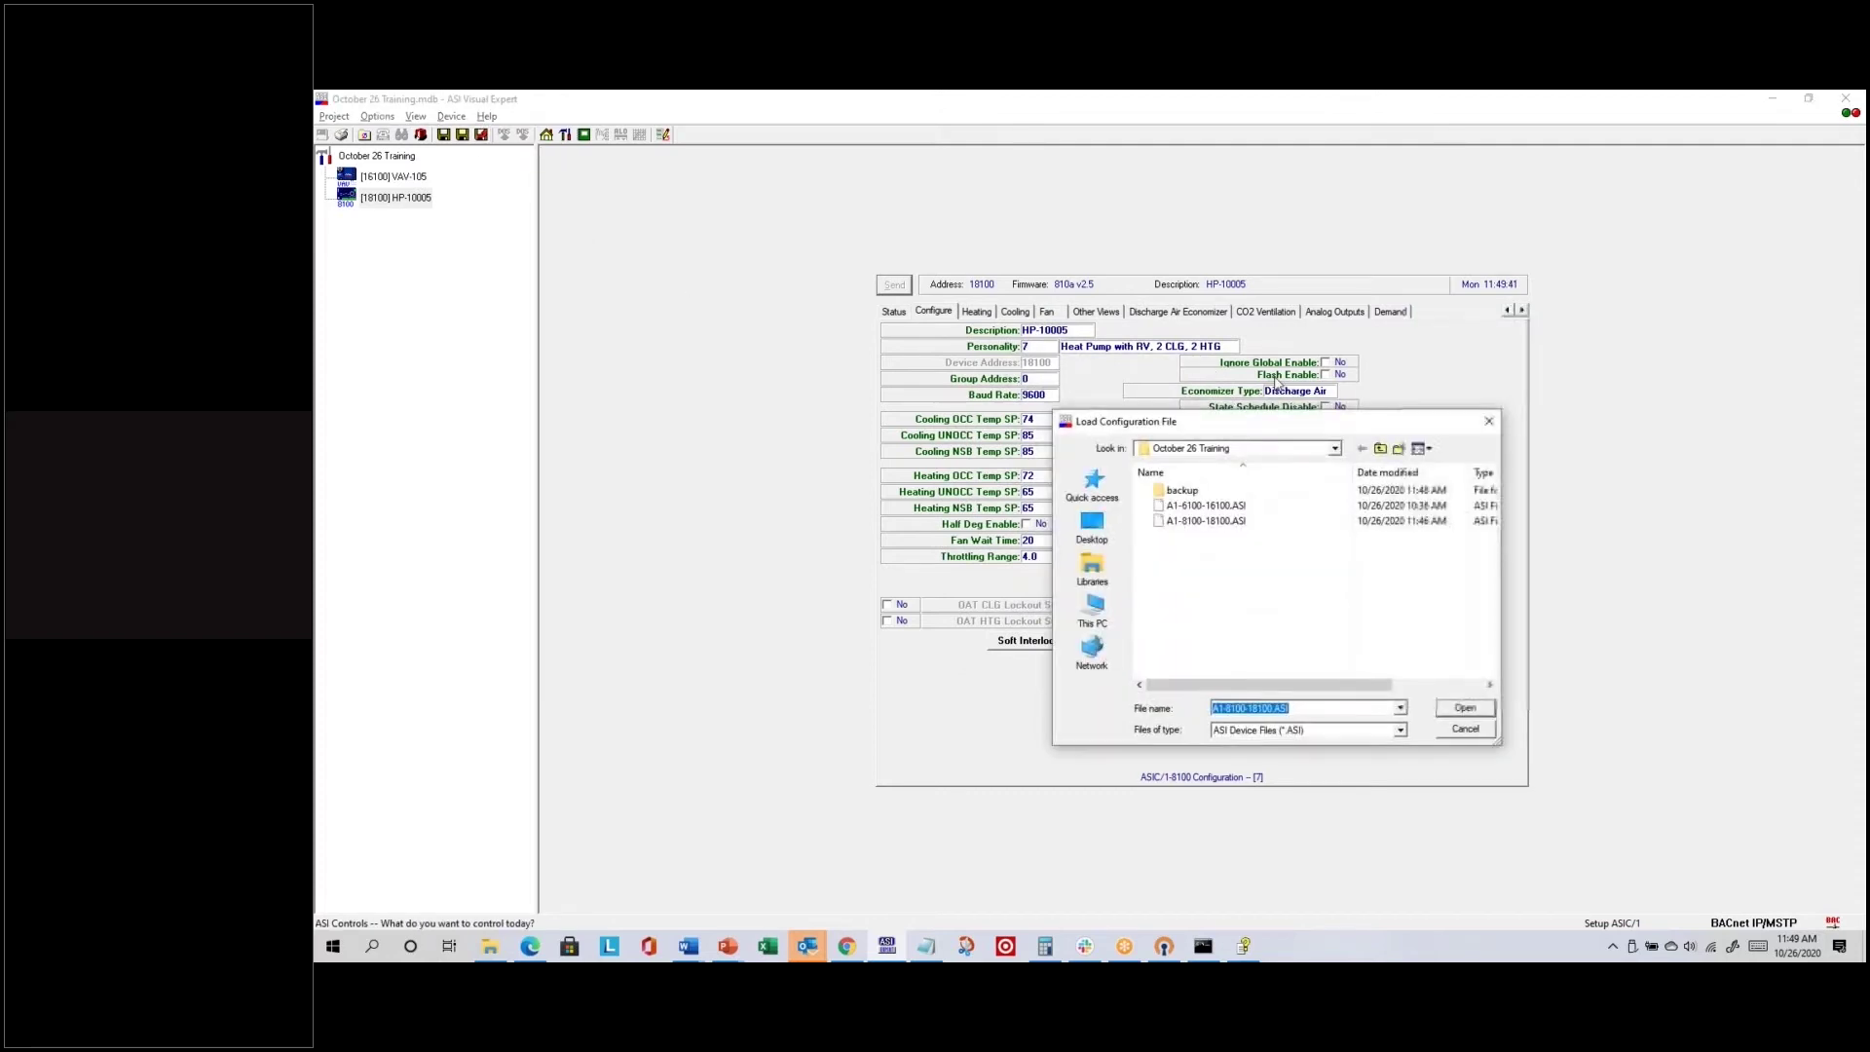
{"action": "left_click_drag", "start_coordinate": [1324, 425], "coordinate": [1514, 294]}
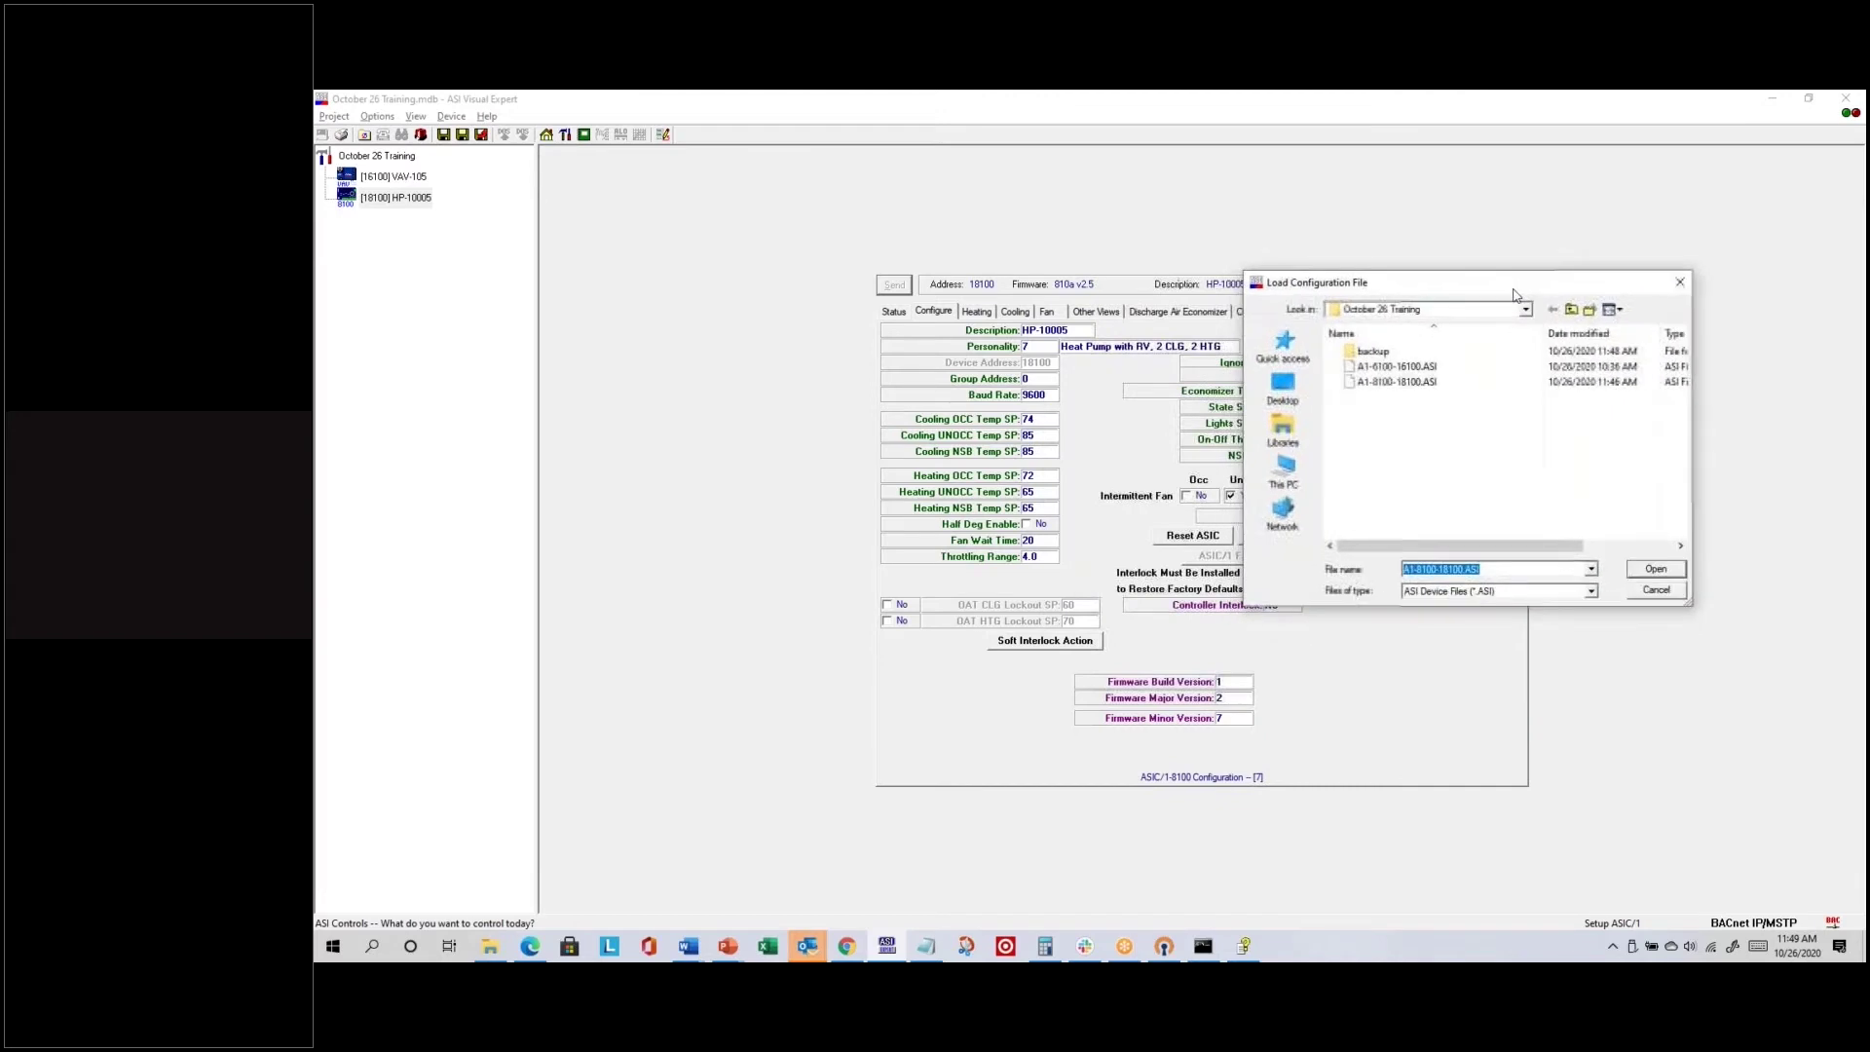
{"action": "double_click", "coordinate": [1420, 353]}
{"action": "left_click", "coordinate": [1424, 354]}
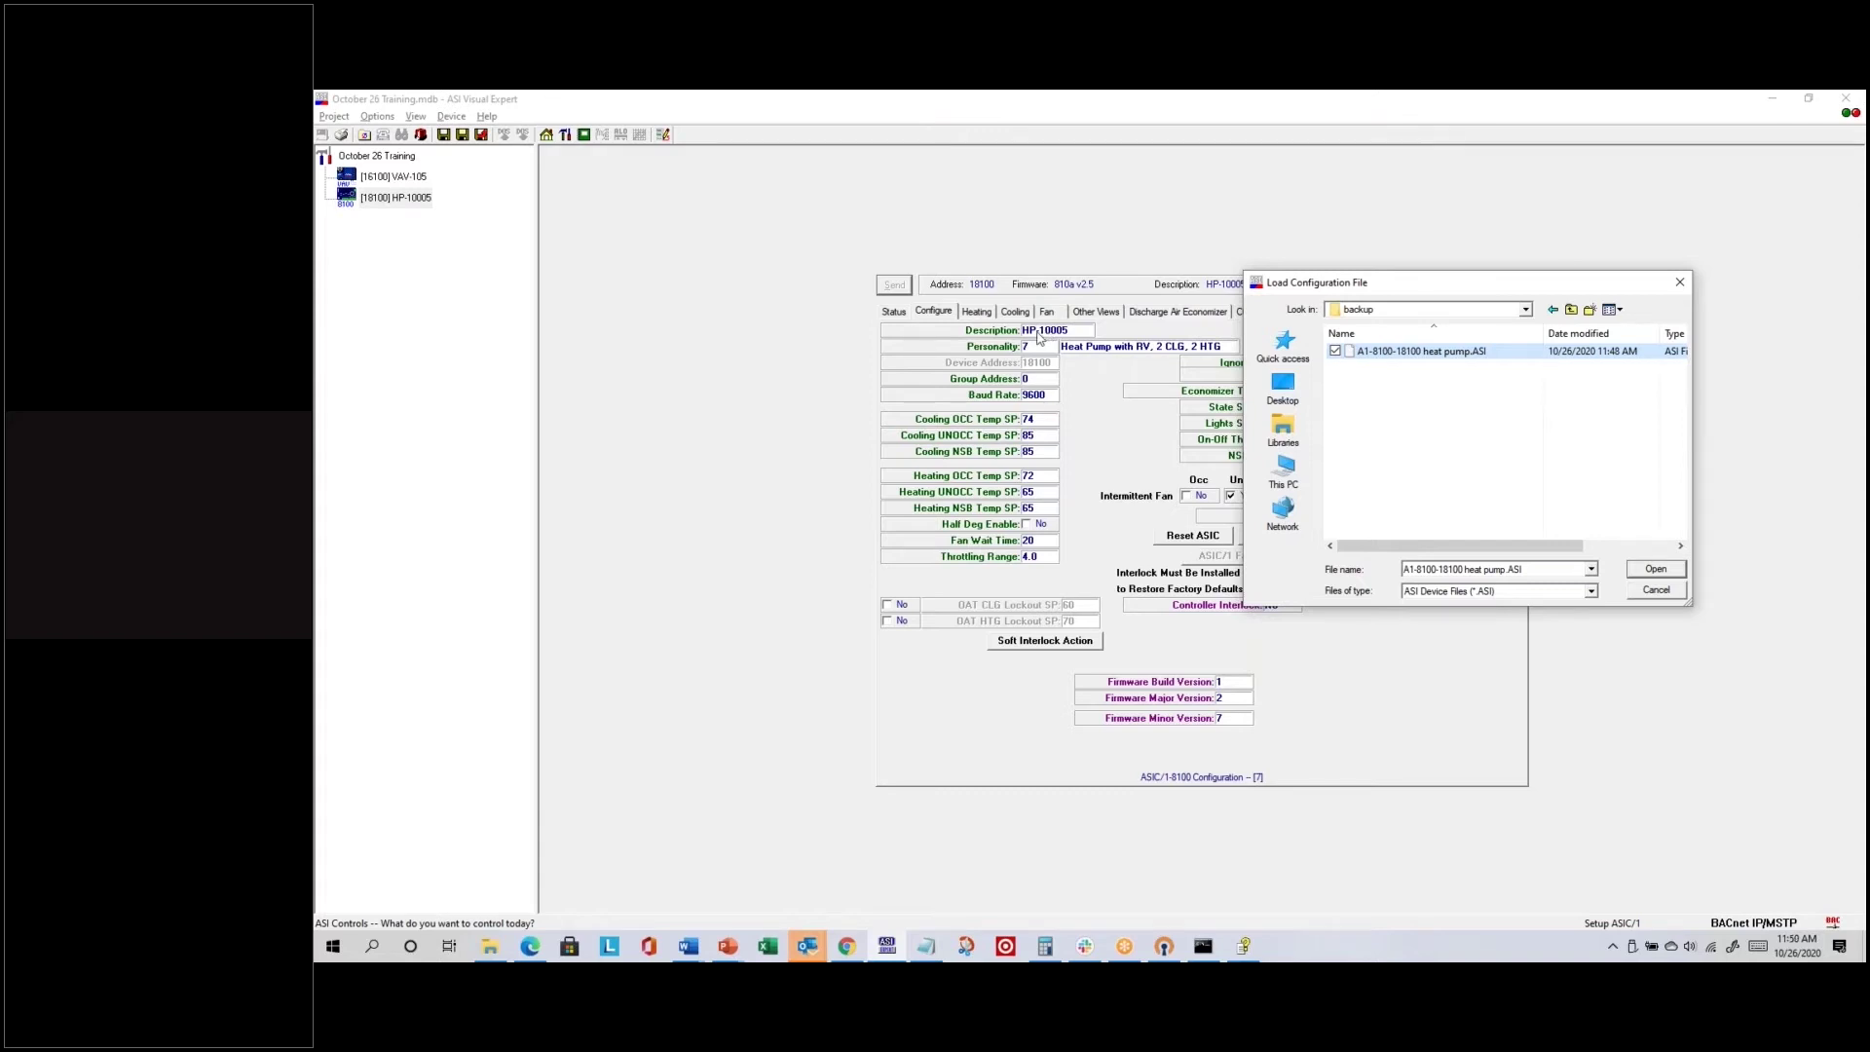
{"action": "left_click", "coordinate": [1660, 571]}
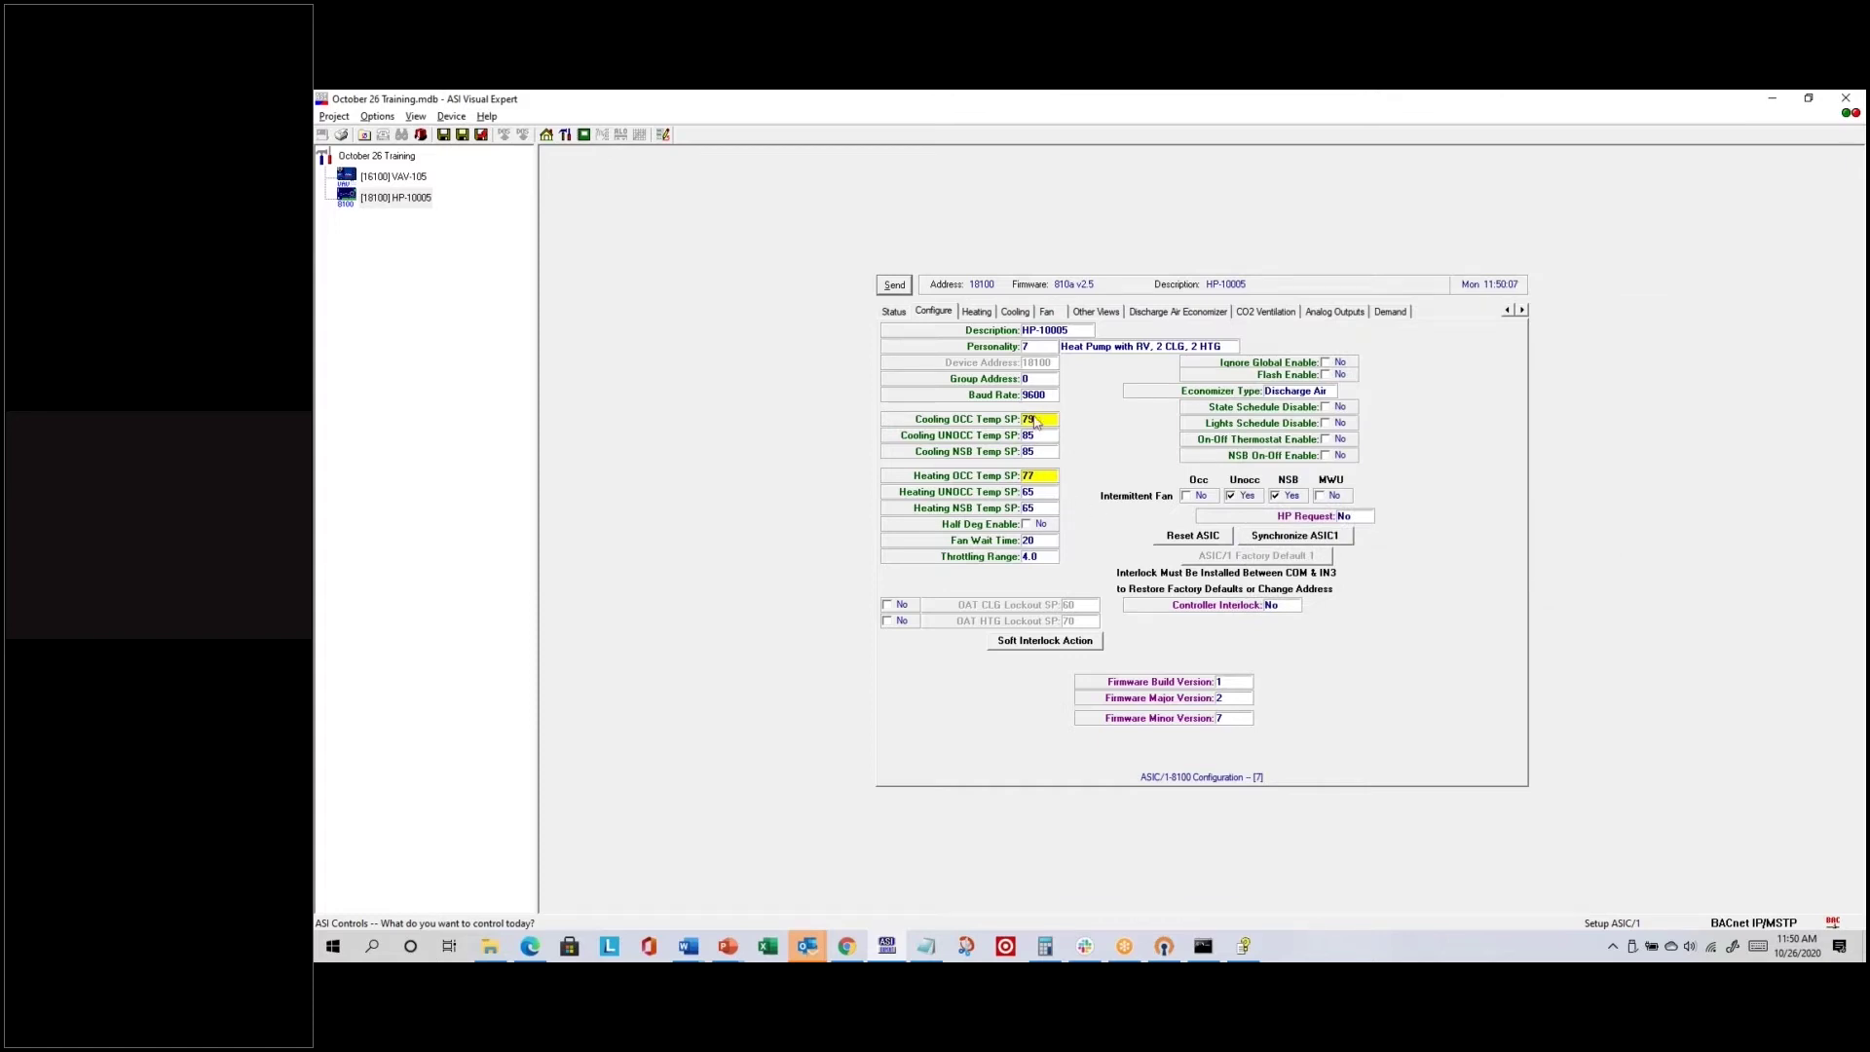
{"action": "left_click", "coordinate": [893, 285]}
Step: Leave to the BACnet device list, reopen the HP-10005 controller, and switch to the Saving and Reloading Controllers slide
{"action": "left_click", "coordinate": [546, 134]}
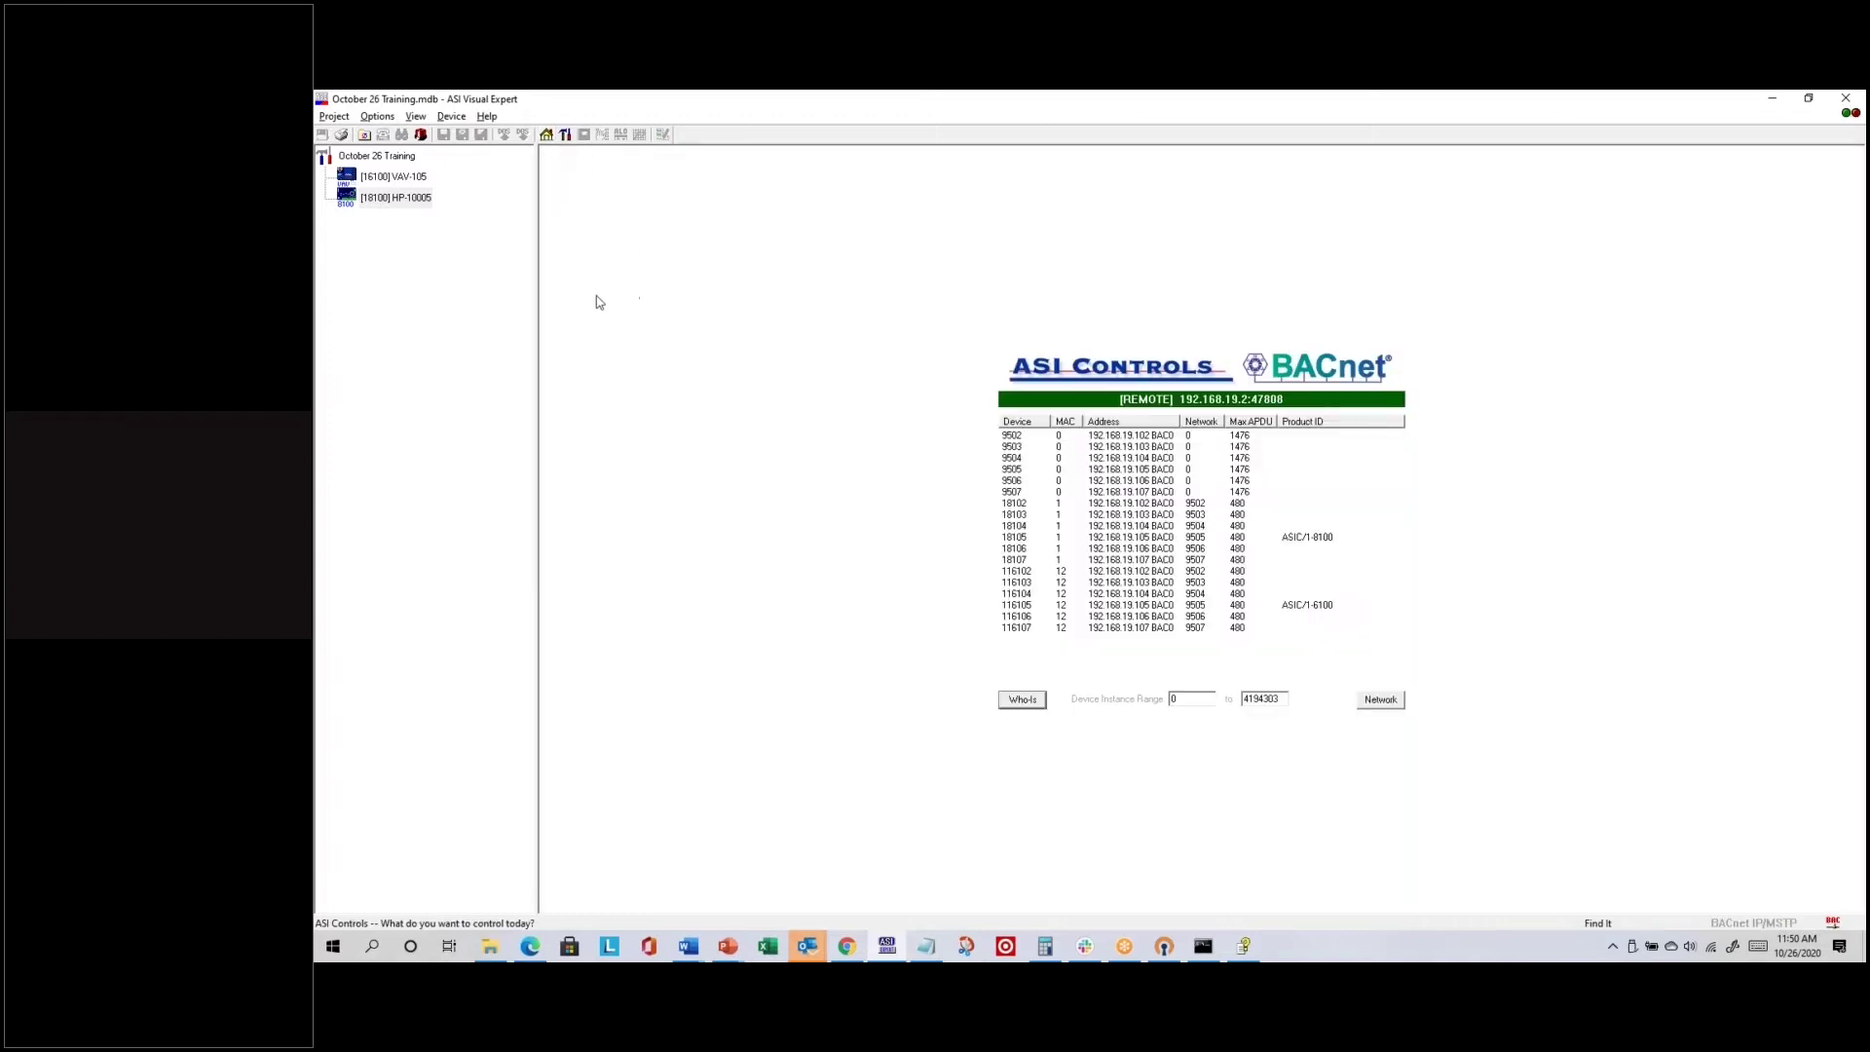
{"action": "left_click", "coordinate": [395, 197]}
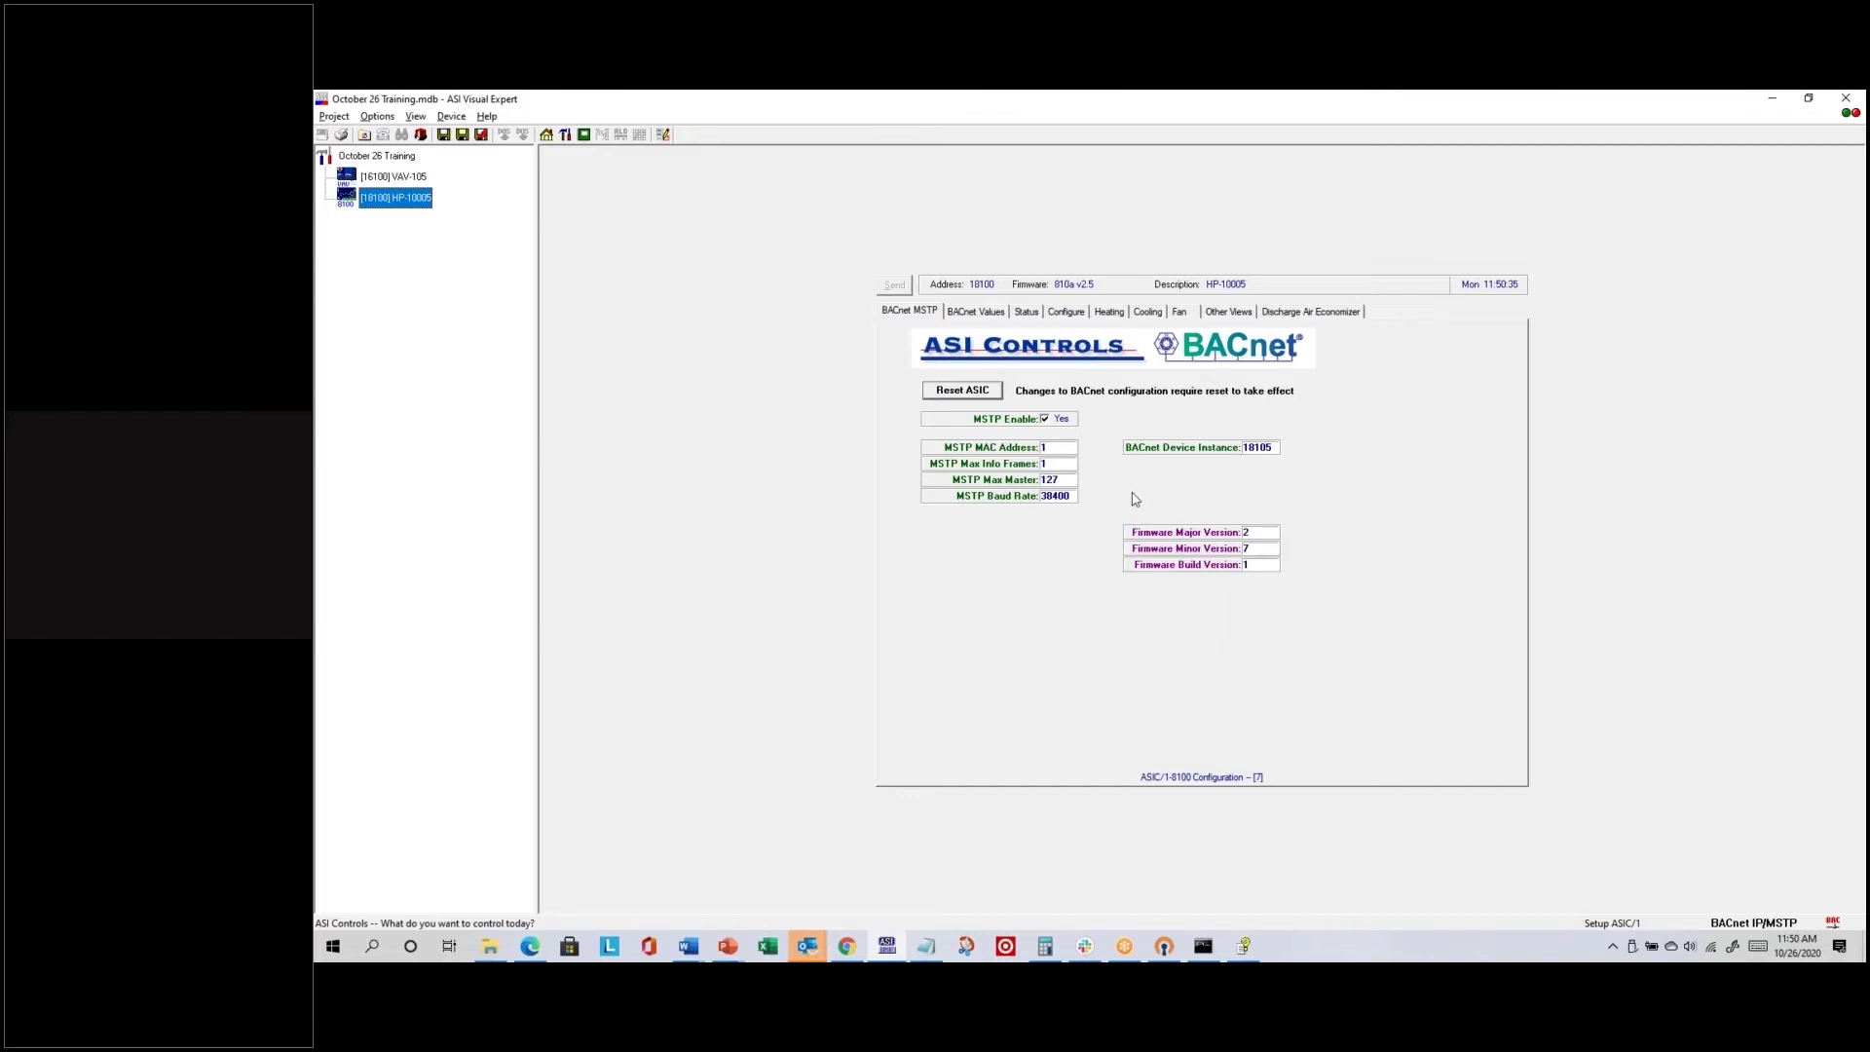
{"action": "key", "text": "alt+Tab"}
{"action": "key", "text": "alt+Tab"}
{"action": "key", "text": "alt+Tab"}
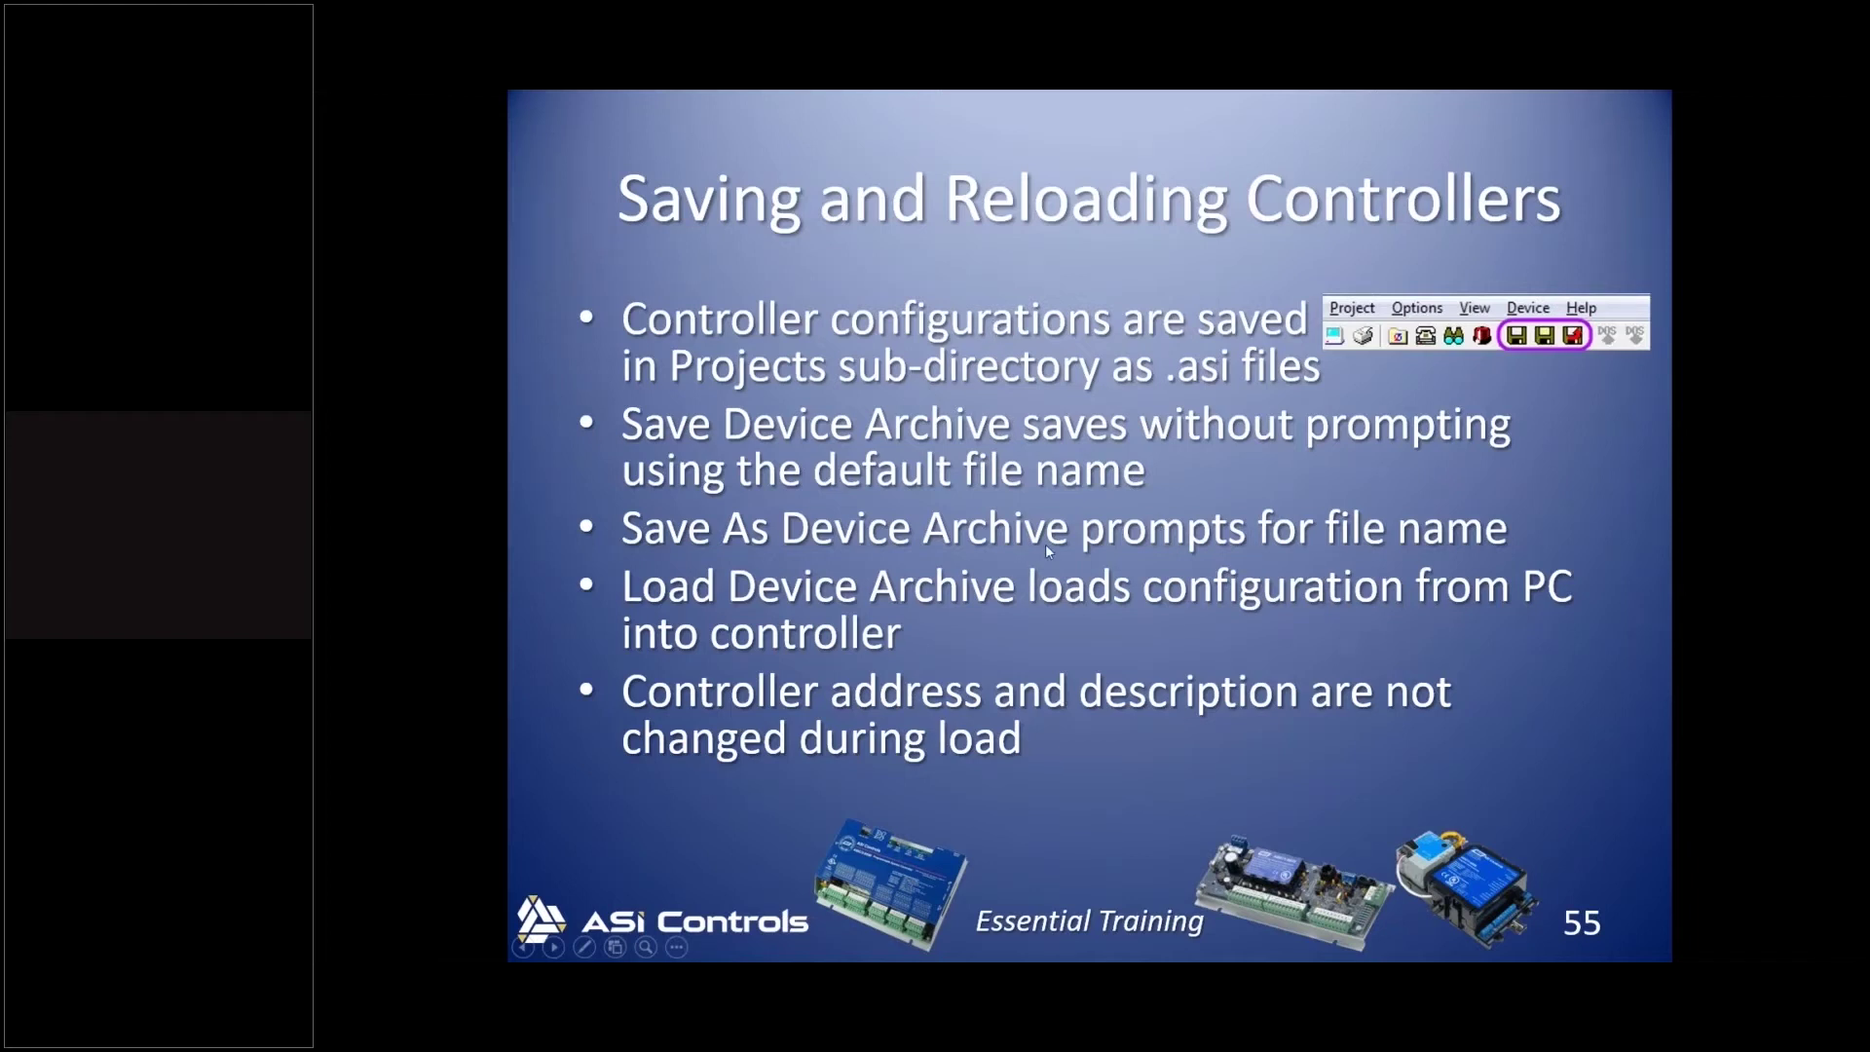
Step: Advance to the Building RS-485 Networks slide, switch to File Explorer, and open technote23.pdf from the Virtual Training Files folder
{"action": "key", "text": "Right"}
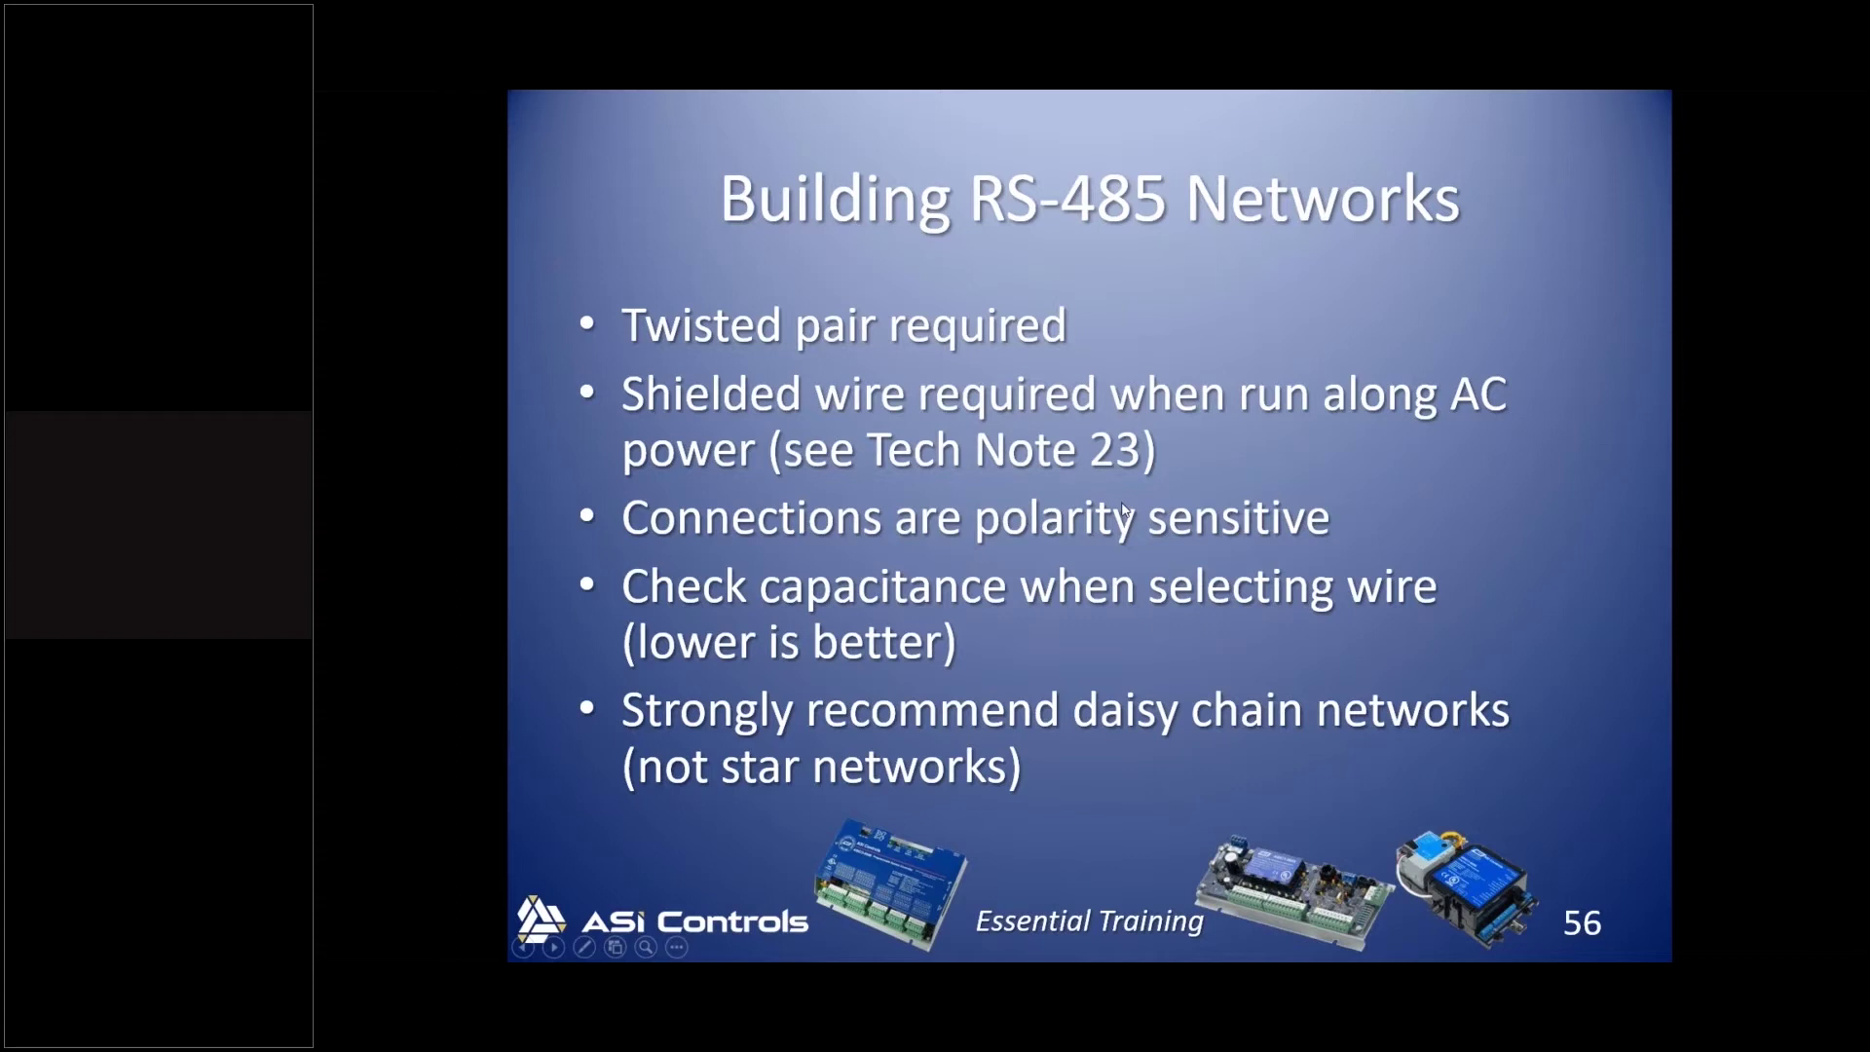
{"action": "key", "text": "alt+Tab"}
{"action": "key", "text": "Tab"}
{"action": "key", "text": "Tab"}
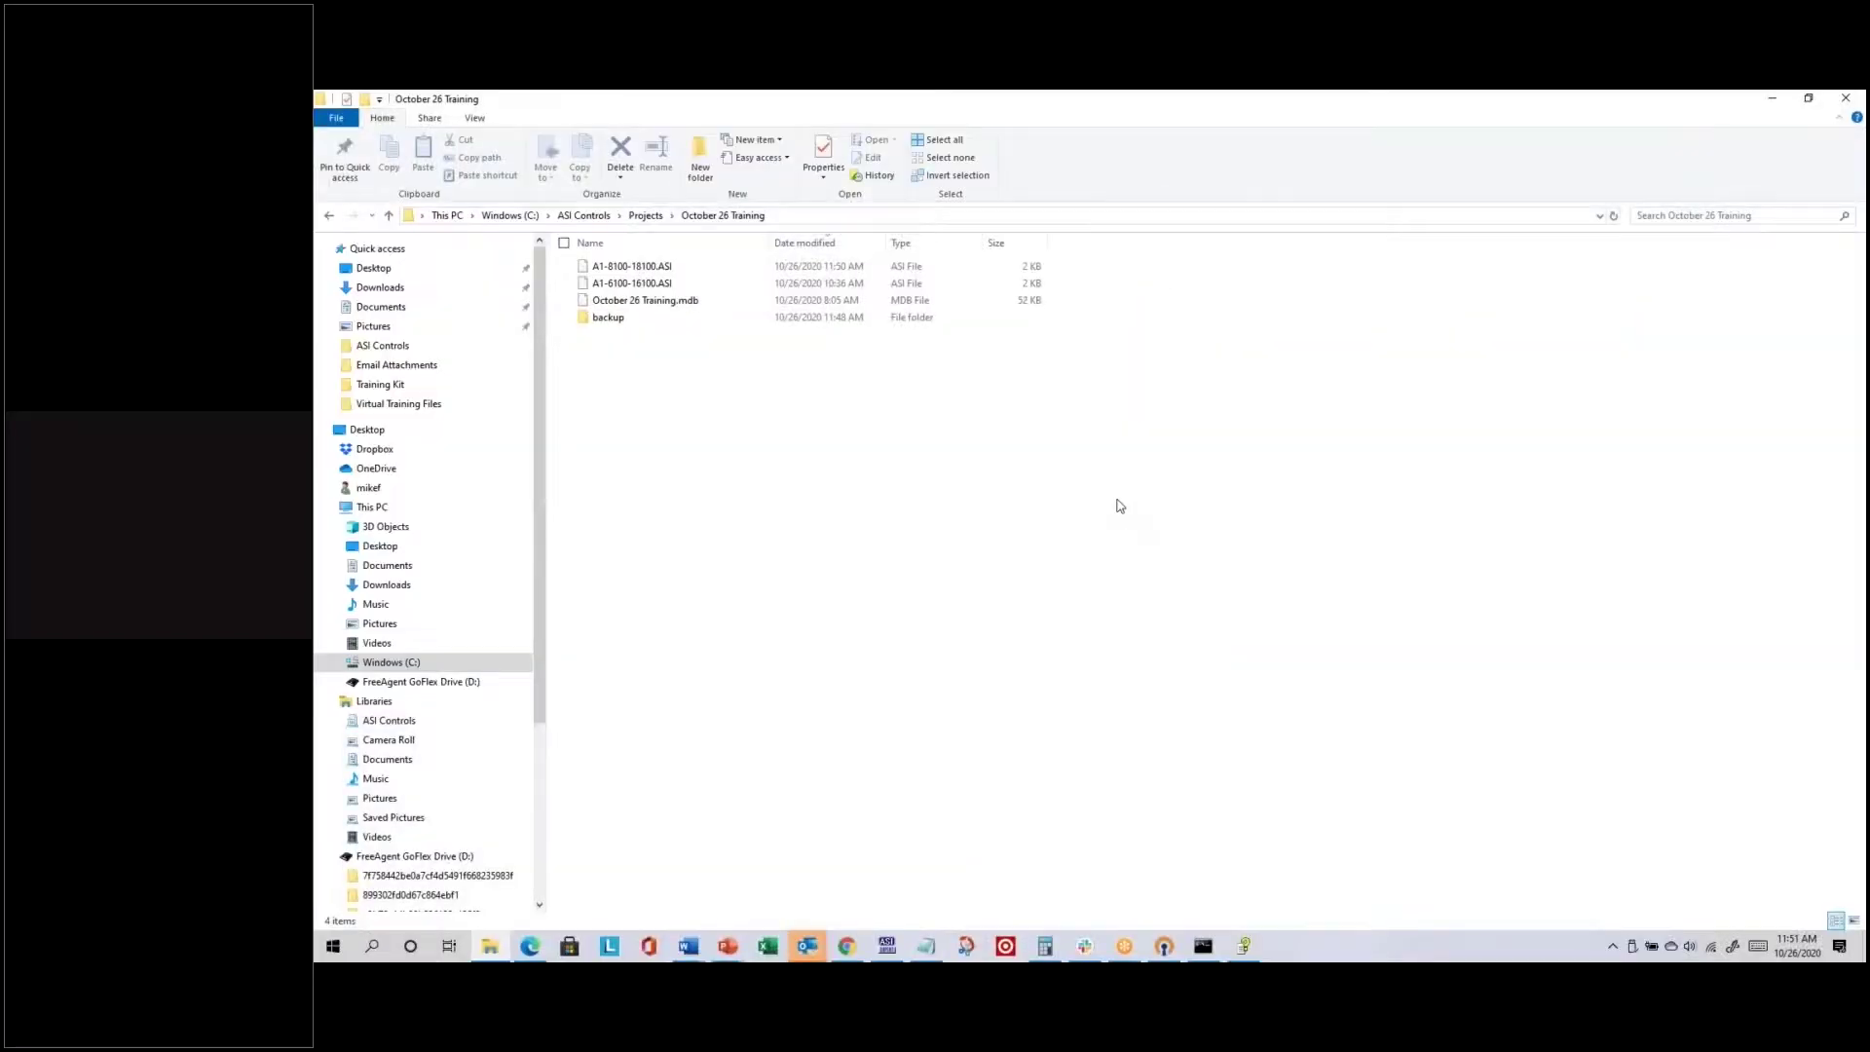
{"action": "left_click", "coordinate": [424, 406]}
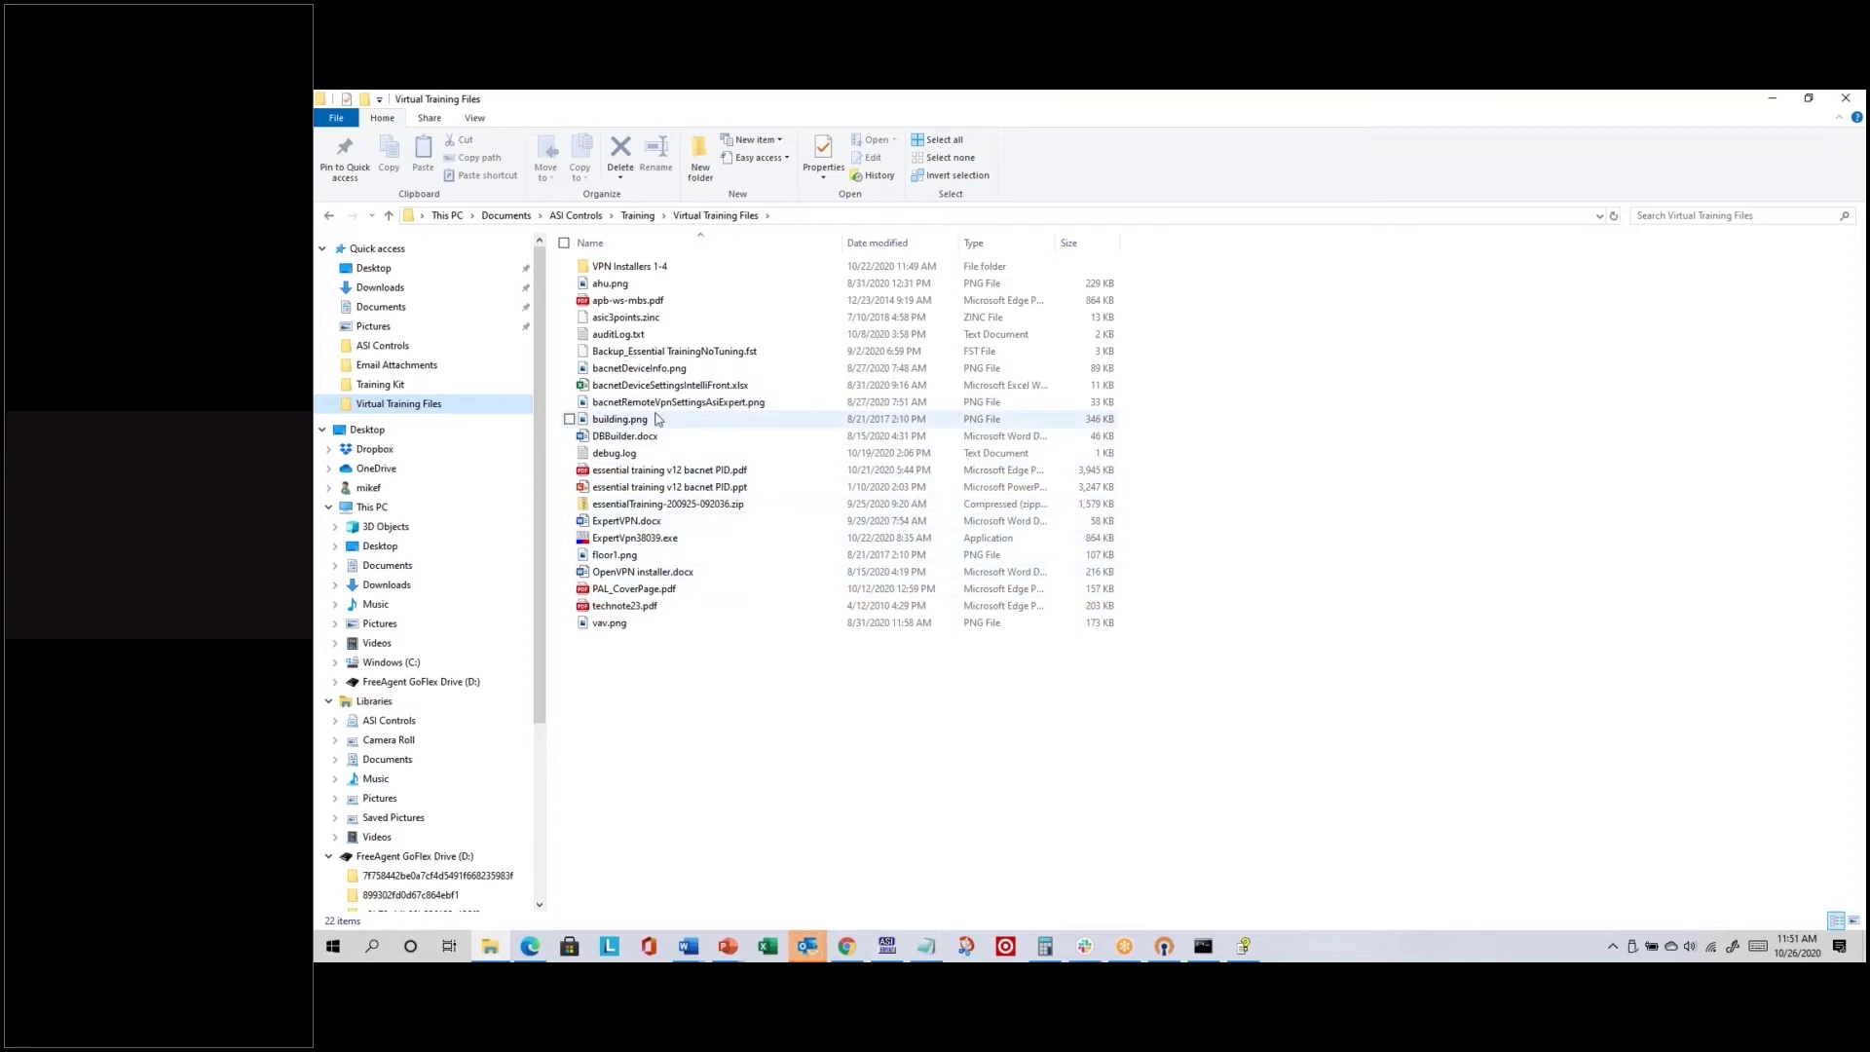
{"action": "double_click", "coordinate": [638, 608]}
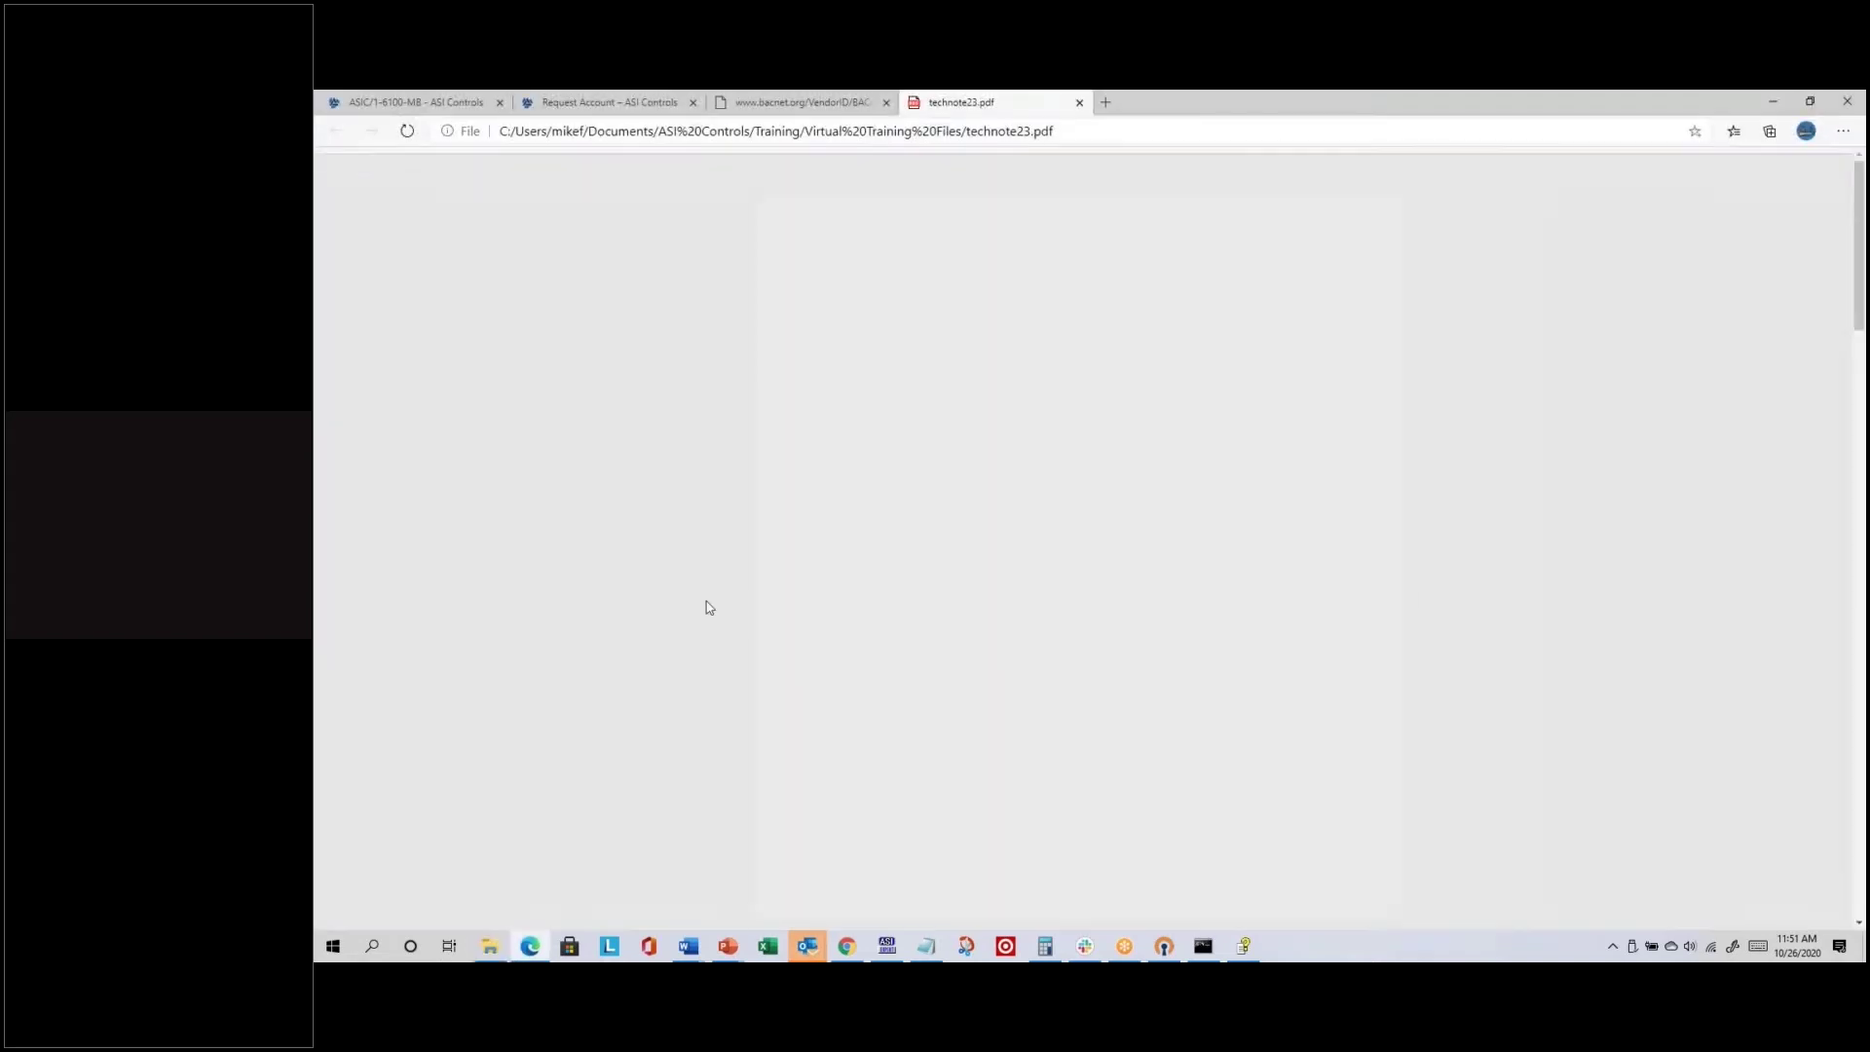
Step: Examine the shielded RS-485 wiring diagram and the Installation Rules on the tech note's first page at a larger zoom
{"action": "scroll", "coordinate": [1172, 404], "scroll_direction": "down", "scroll_amount": 2}
{"action": "scroll", "coordinate": [1071, 370], "scroll_direction": "up", "scroll_amount": 2}
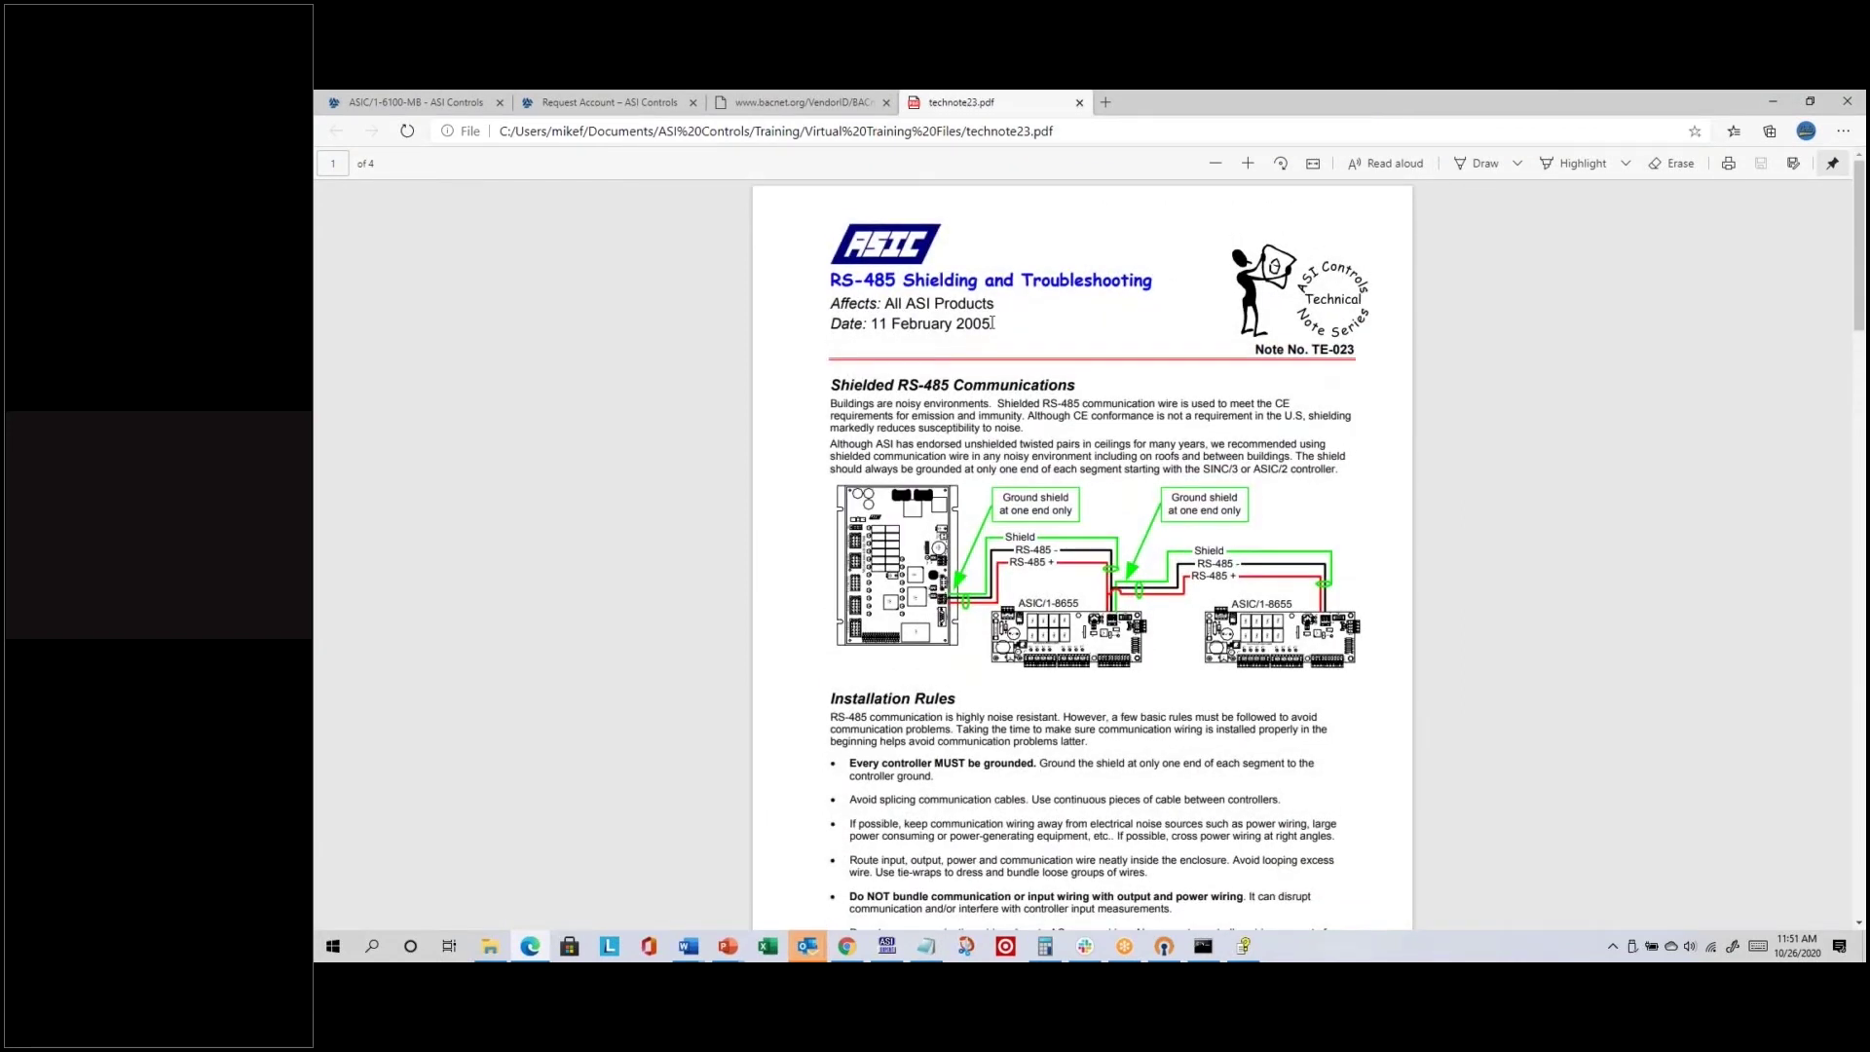
{"action": "scroll", "coordinate": [991, 323], "scroll_direction": "down", "scroll_amount": 2}
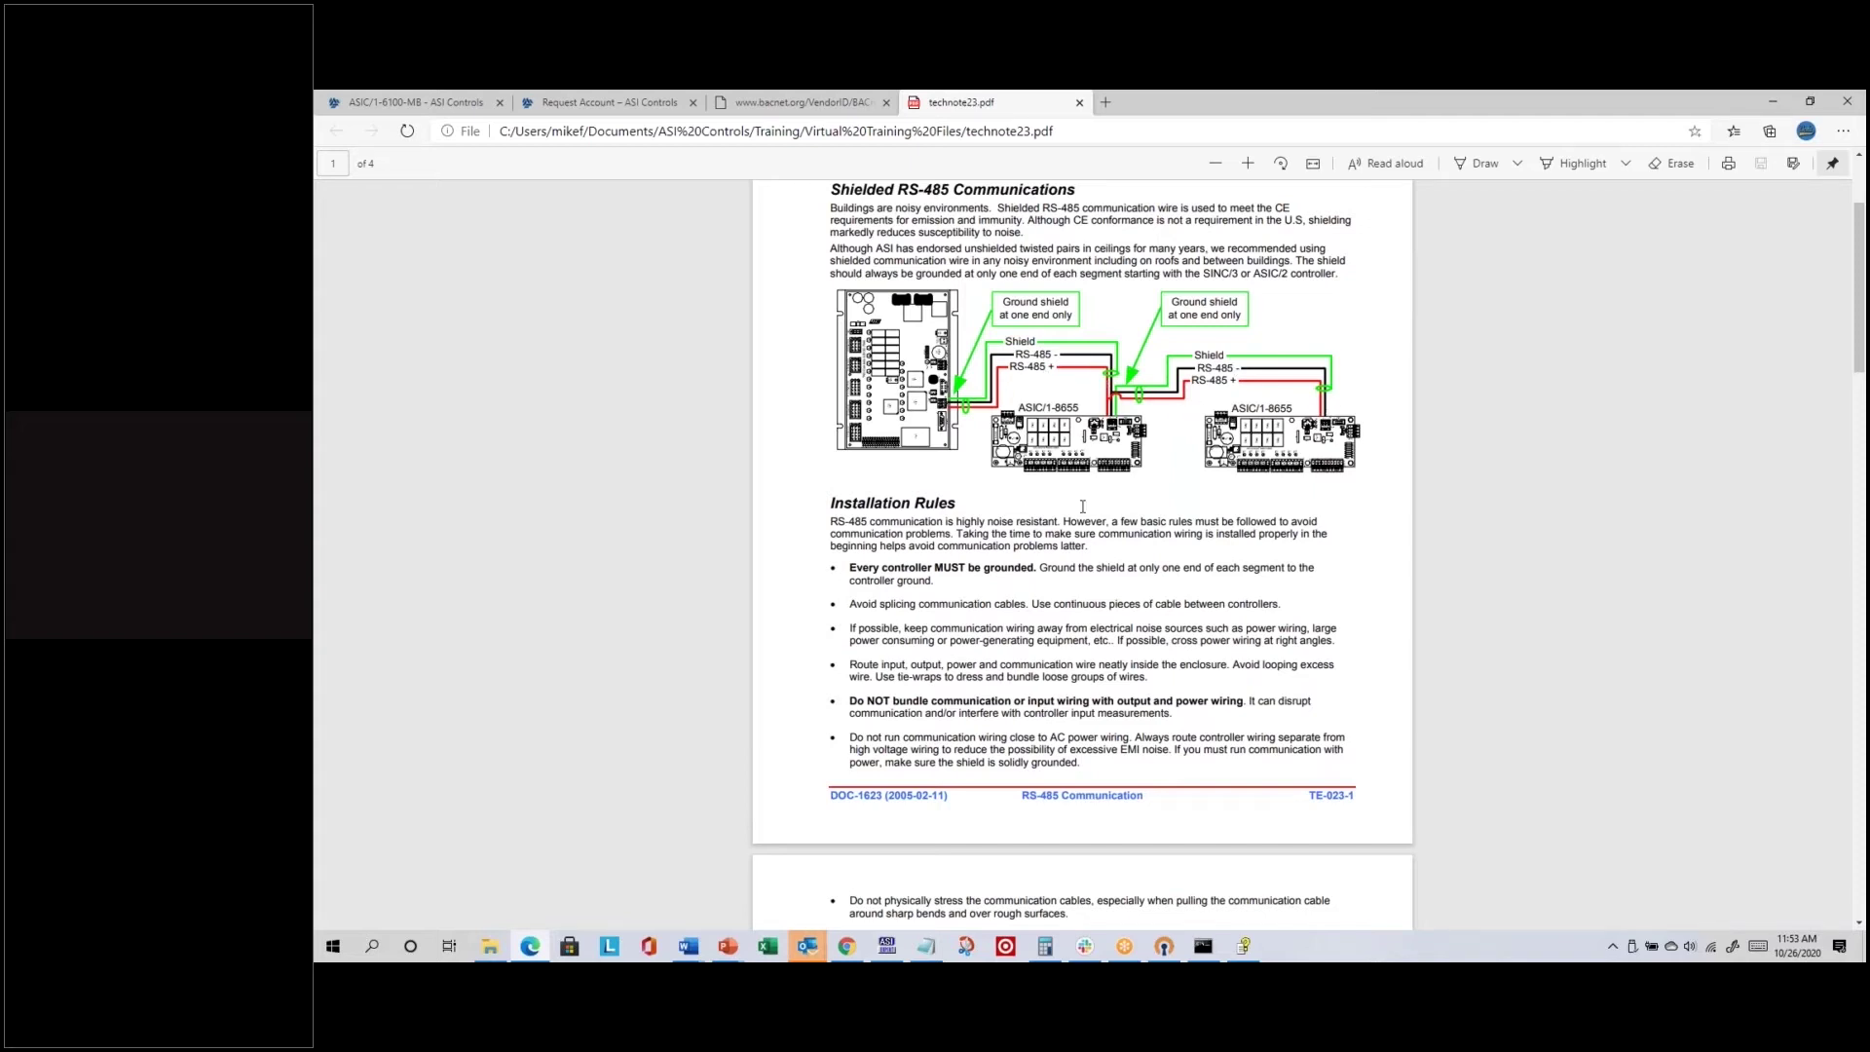
{"action": "scroll", "coordinate": [1082, 506], "scroll_direction": "down", "scroll_amount": 2}
{"action": "scroll", "coordinate": [1082, 507], "scroll_direction": "up", "scroll_amount": 2}
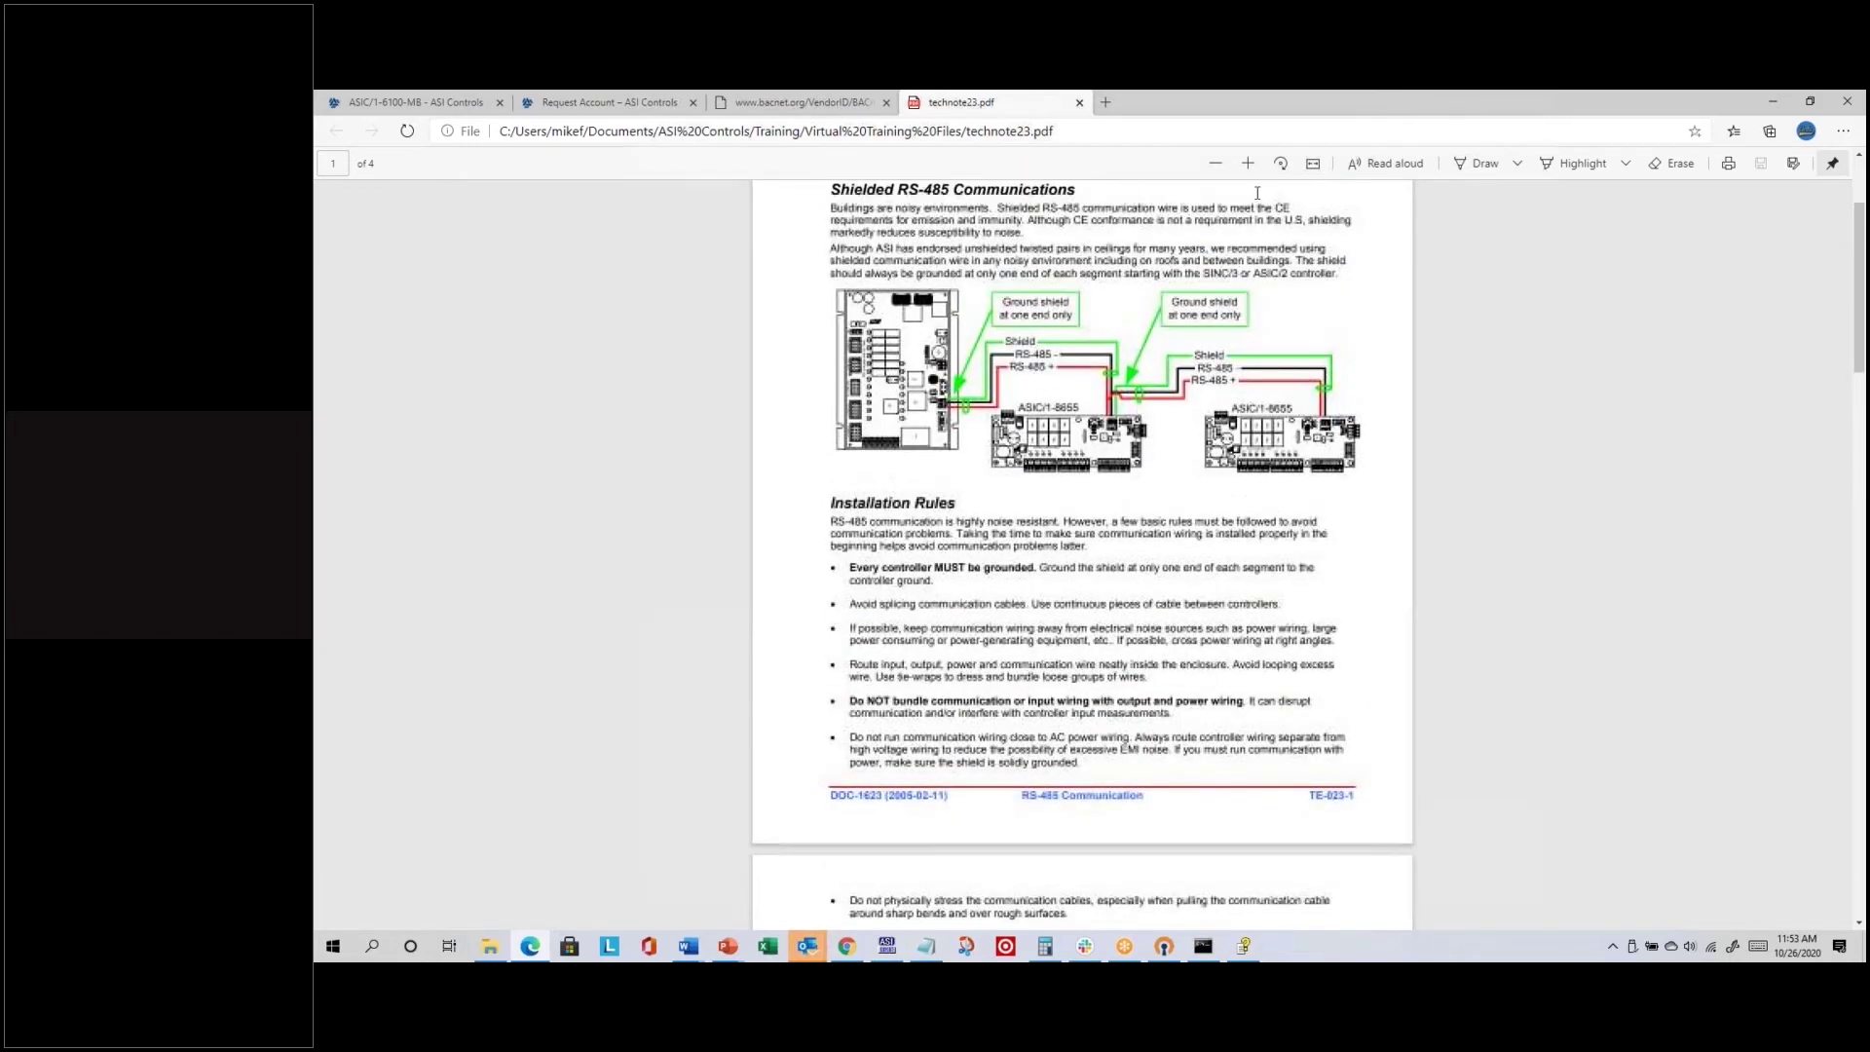
{"action": "left_click", "coordinate": [1247, 164]}
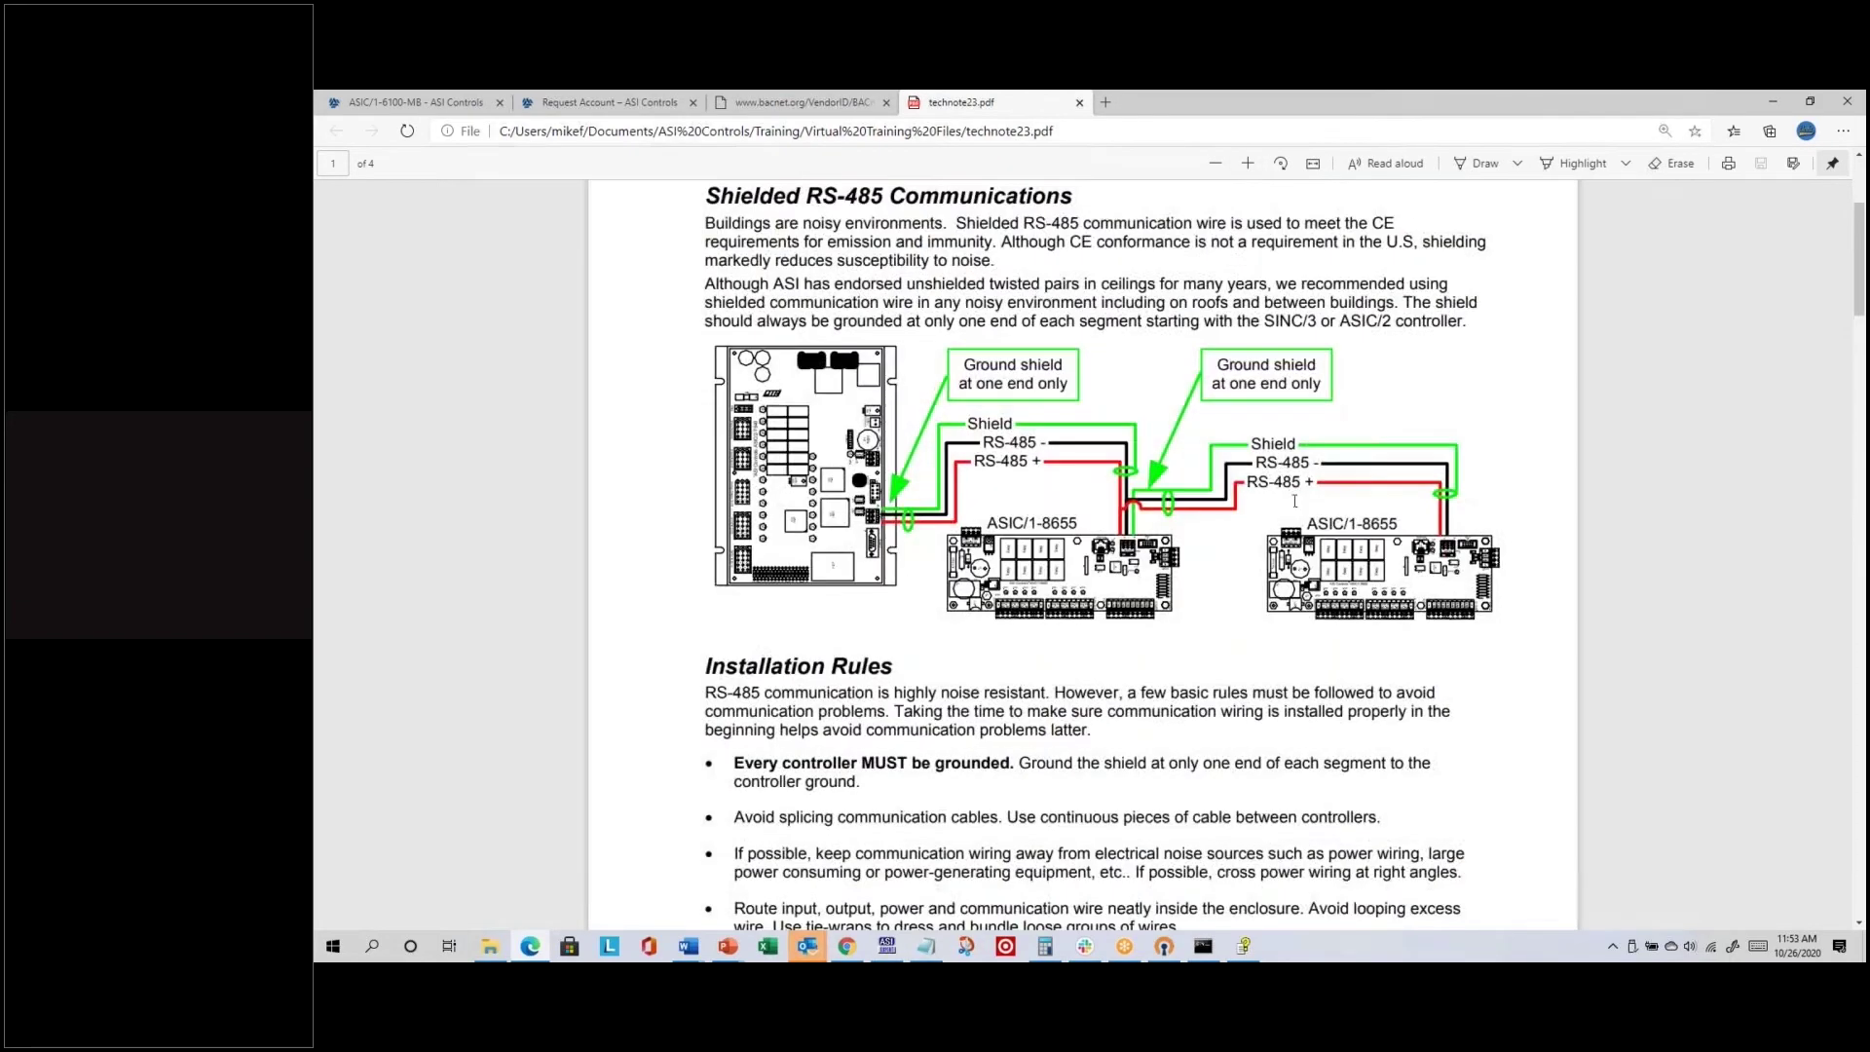
{"action": "scroll", "coordinate": [1295, 501], "scroll_direction": "down", "scroll_amount": 7}
{"action": "scroll", "coordinate": [1296, 502], "scroll_direction": "up", "scroll_amount": 2}
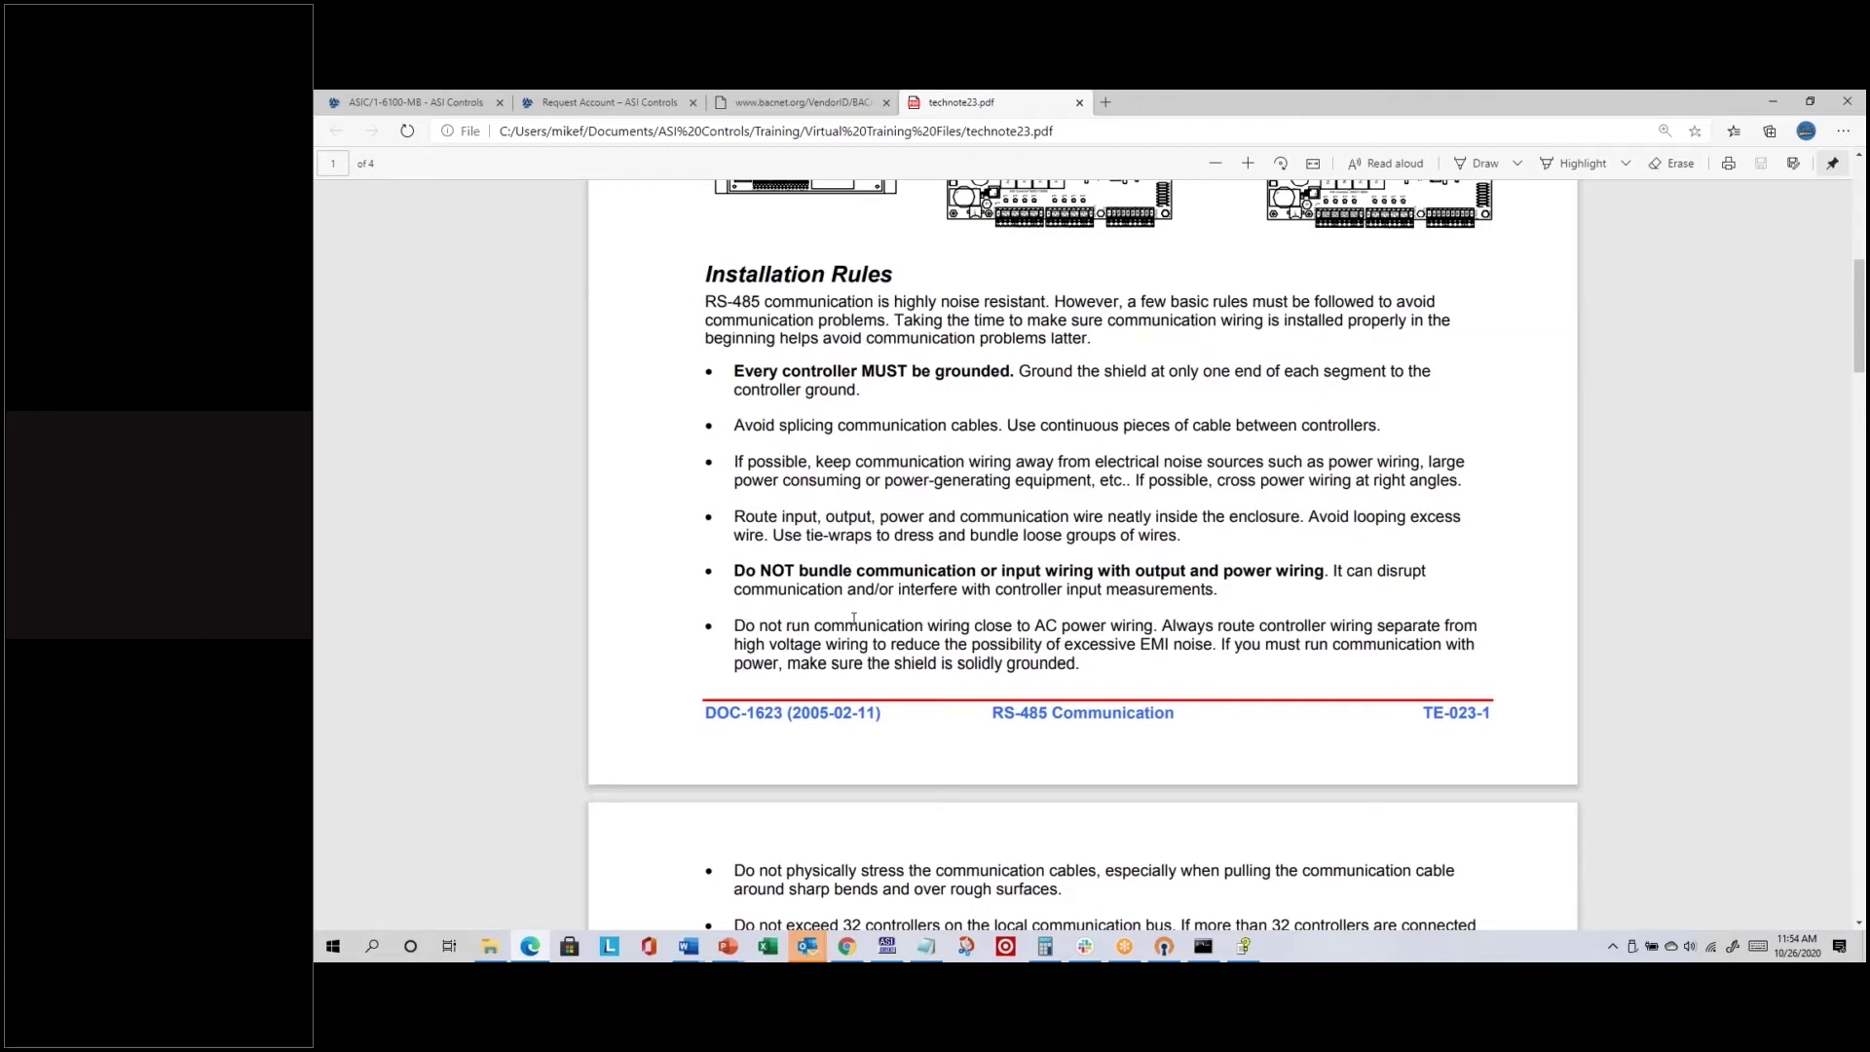
{"action": "scroll", "coordinate": [853, 618], "scroll_direction": "down", "scroll_amount": 2}
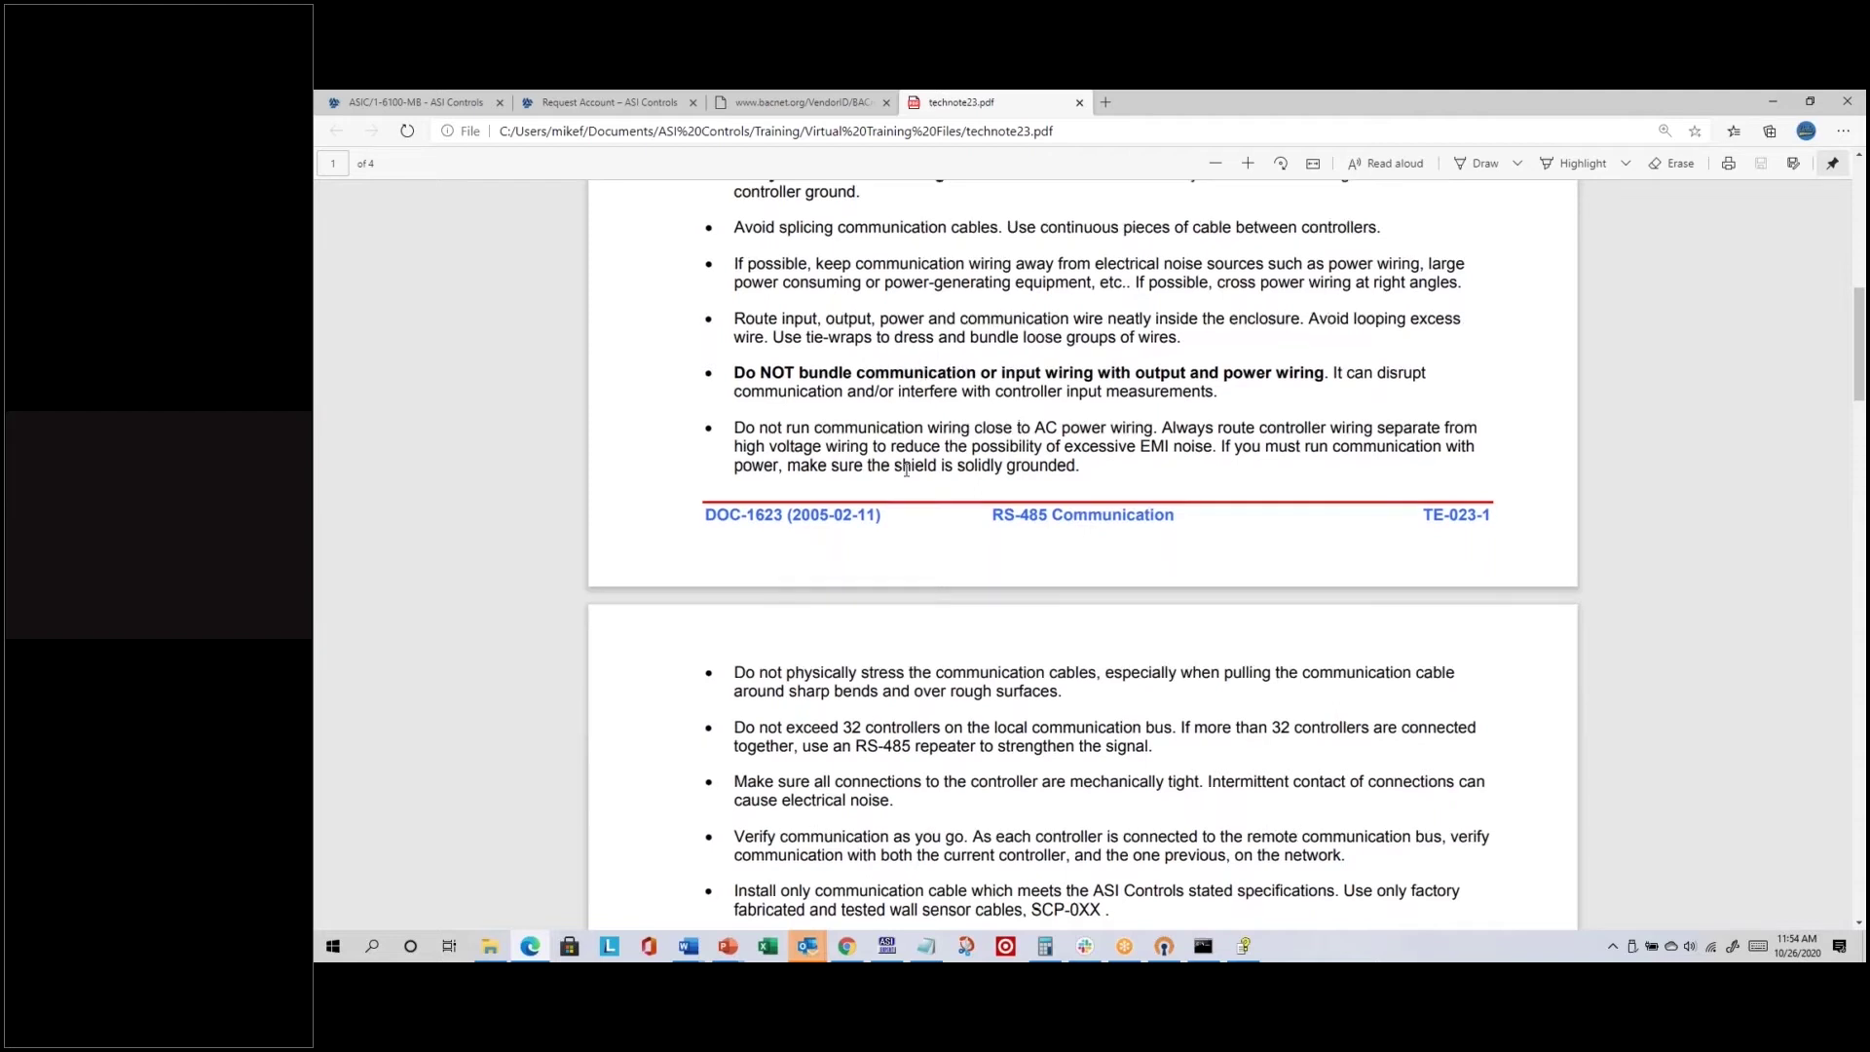
Step: Review the second page's installation rules, selecting text in the 32-controller limit and in the rule on terminating multiple-pair cable
{"action": "scroll", "coordinate": [906, 470], "scroll_direction": "down", "scroll_amount": 4}
{"action": "left_click_drag", "start_coordinate": [867, 337], "coordinate": [964, 338]}
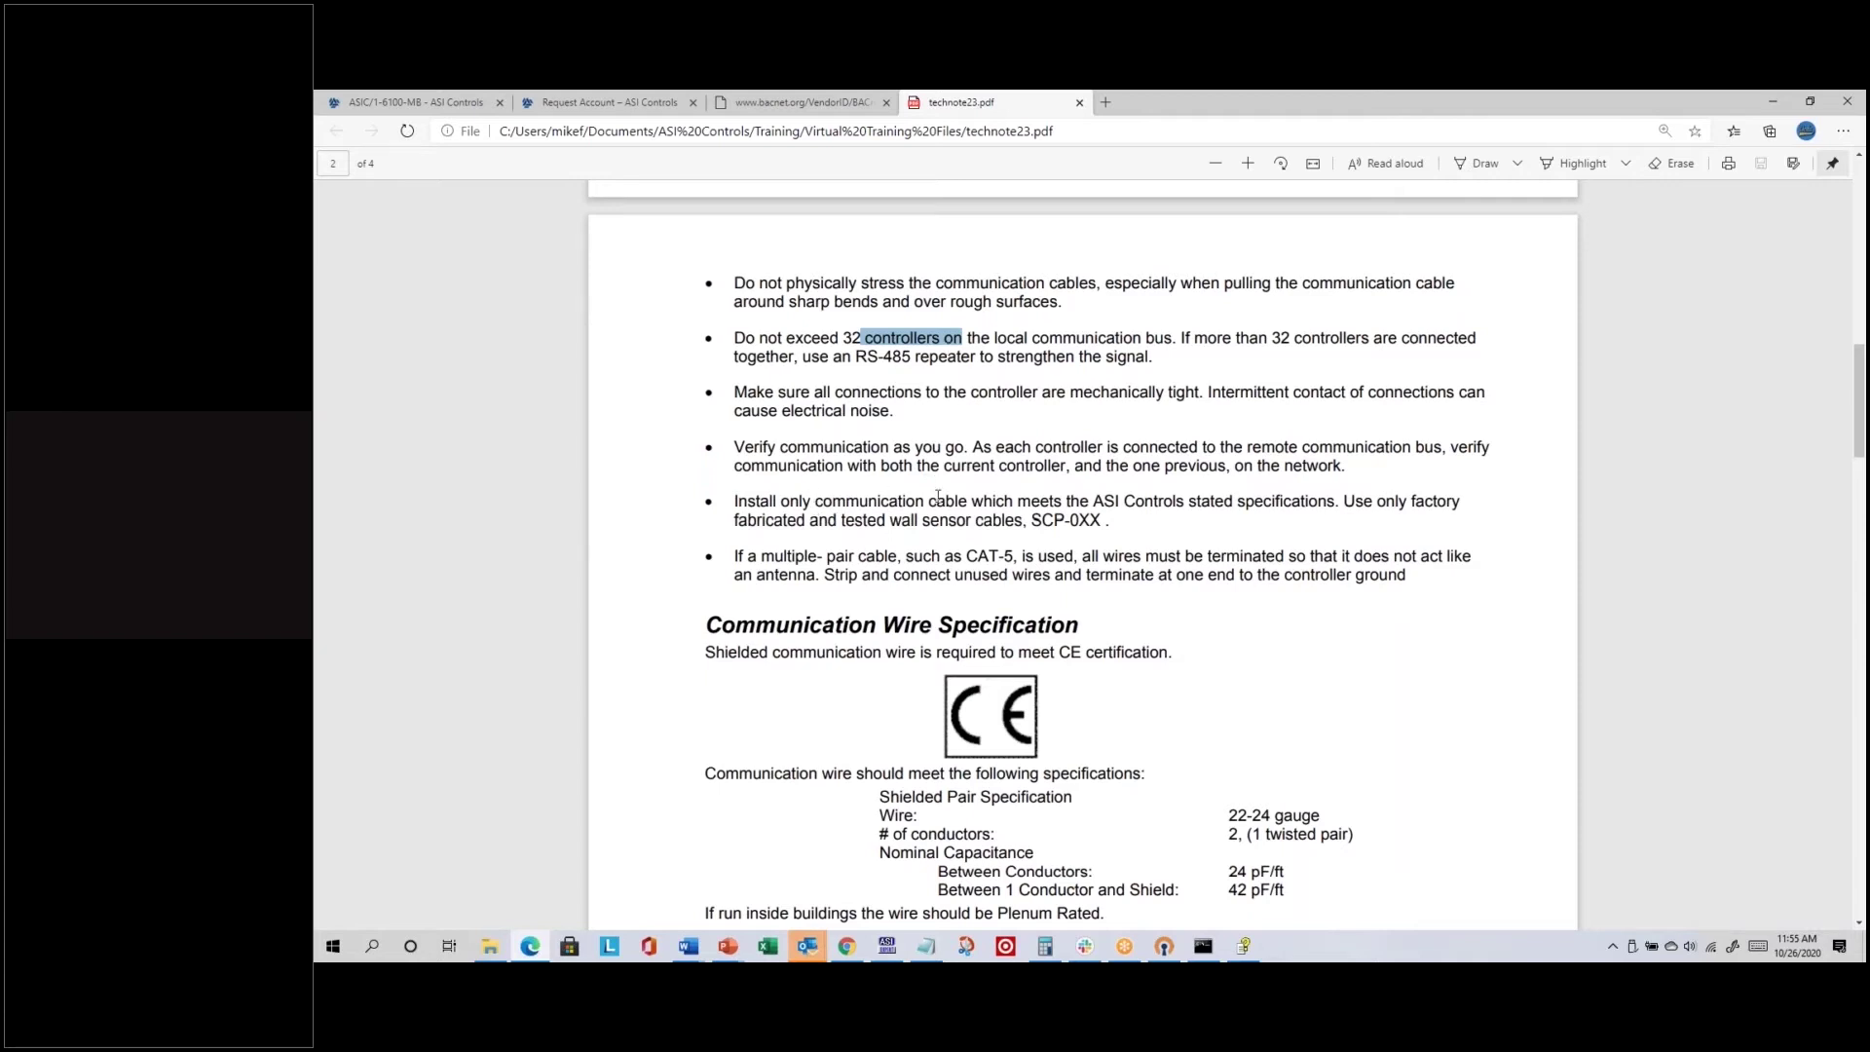
{"action": "scroll", "coordinate": [935, 487], "scroll_direction": "down", "scroll_amount": 2}
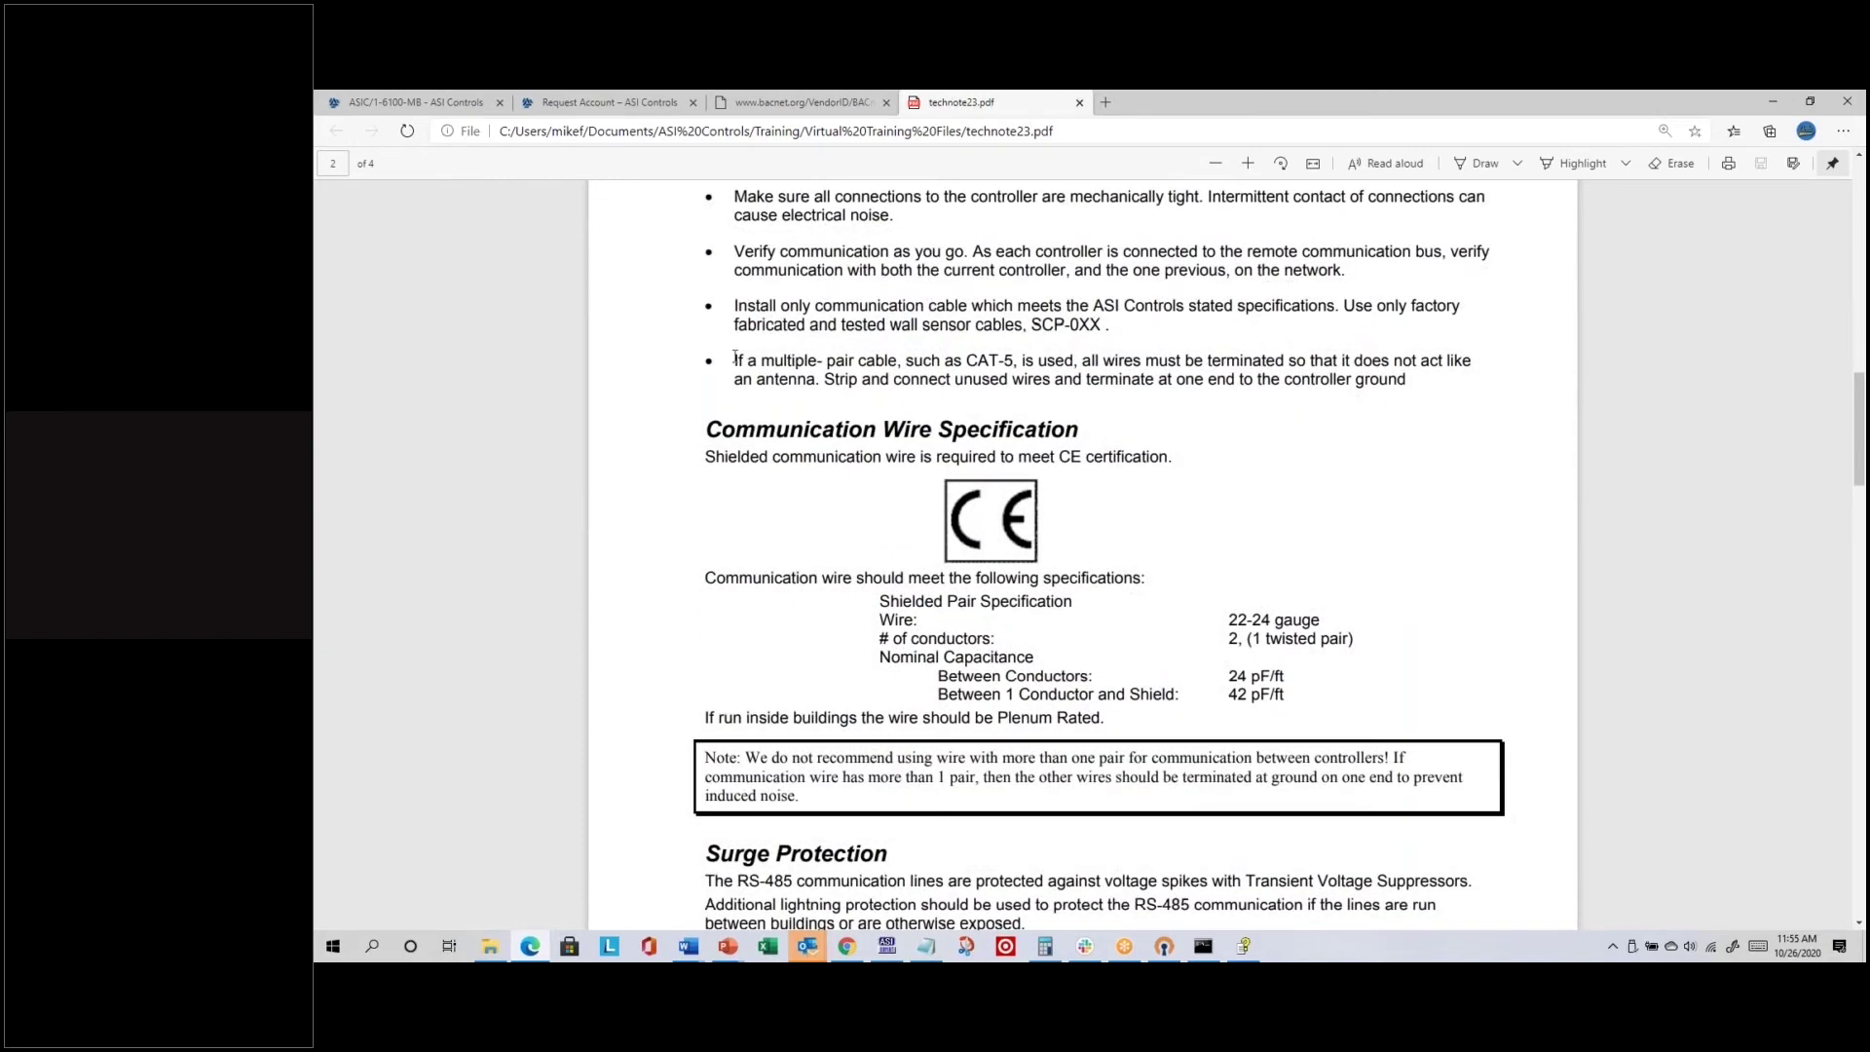
{"action": "left_click_drag", "start_coordinate": [736, 360], "coordinate": [1464, 361]}
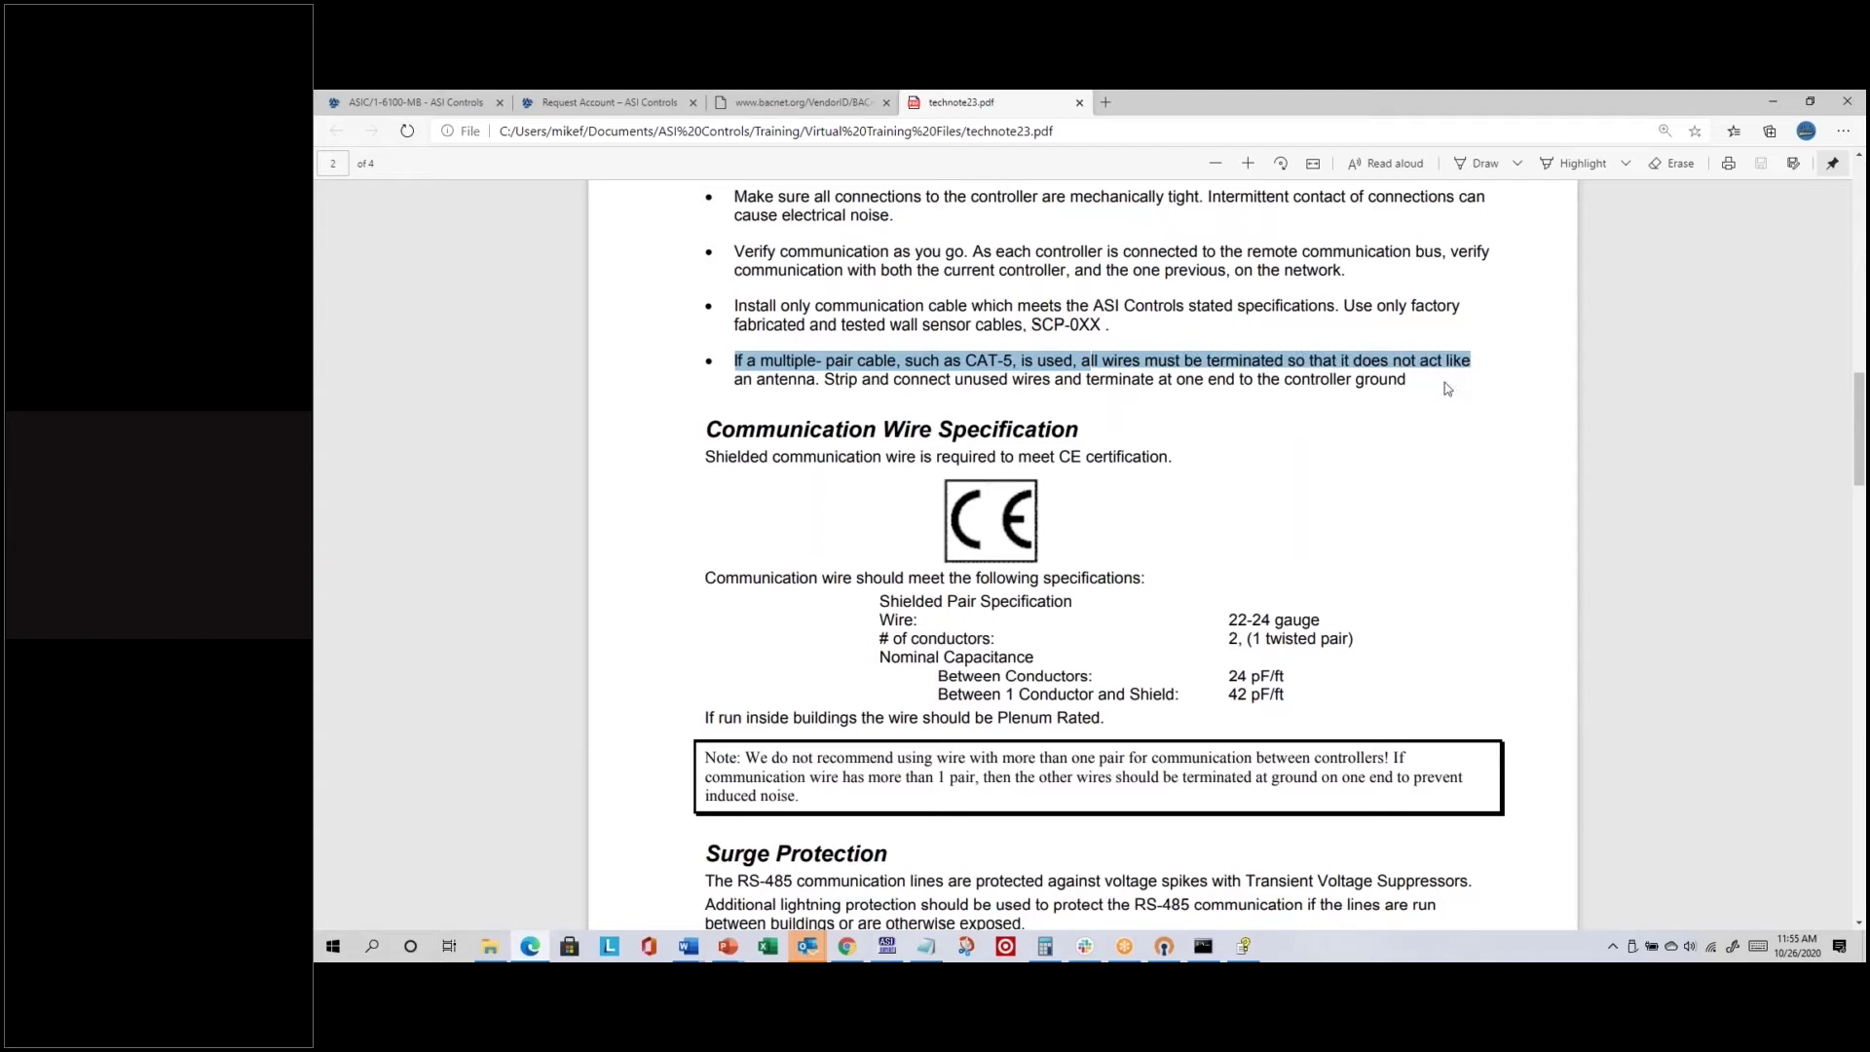
{"action": "left_click", "coordinate": [1439, 392]}
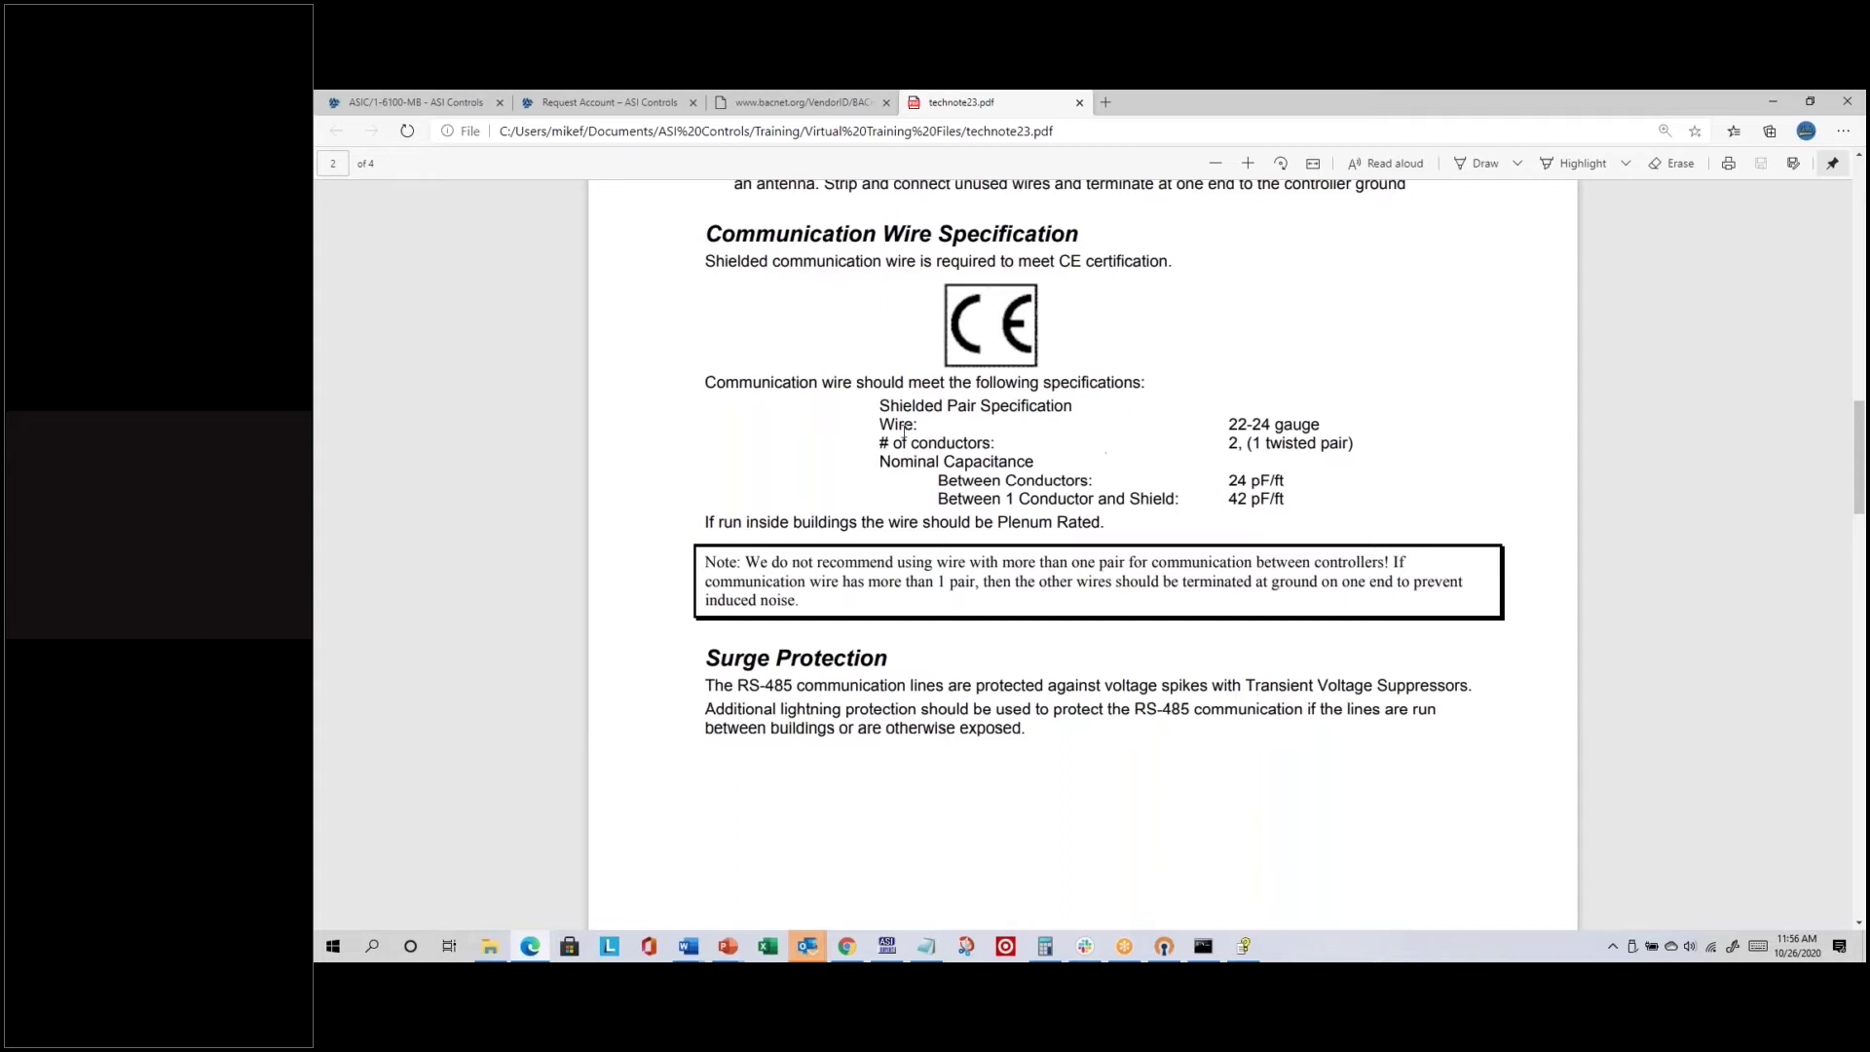
Step: Select in turn the wire gauge, the number of conductors, and both nominal capacitance values in the Communication Wire Specification
{"action": "left_click_drag", "start_coordinate": [1233, 422], "coordinate": [1328, 421]}
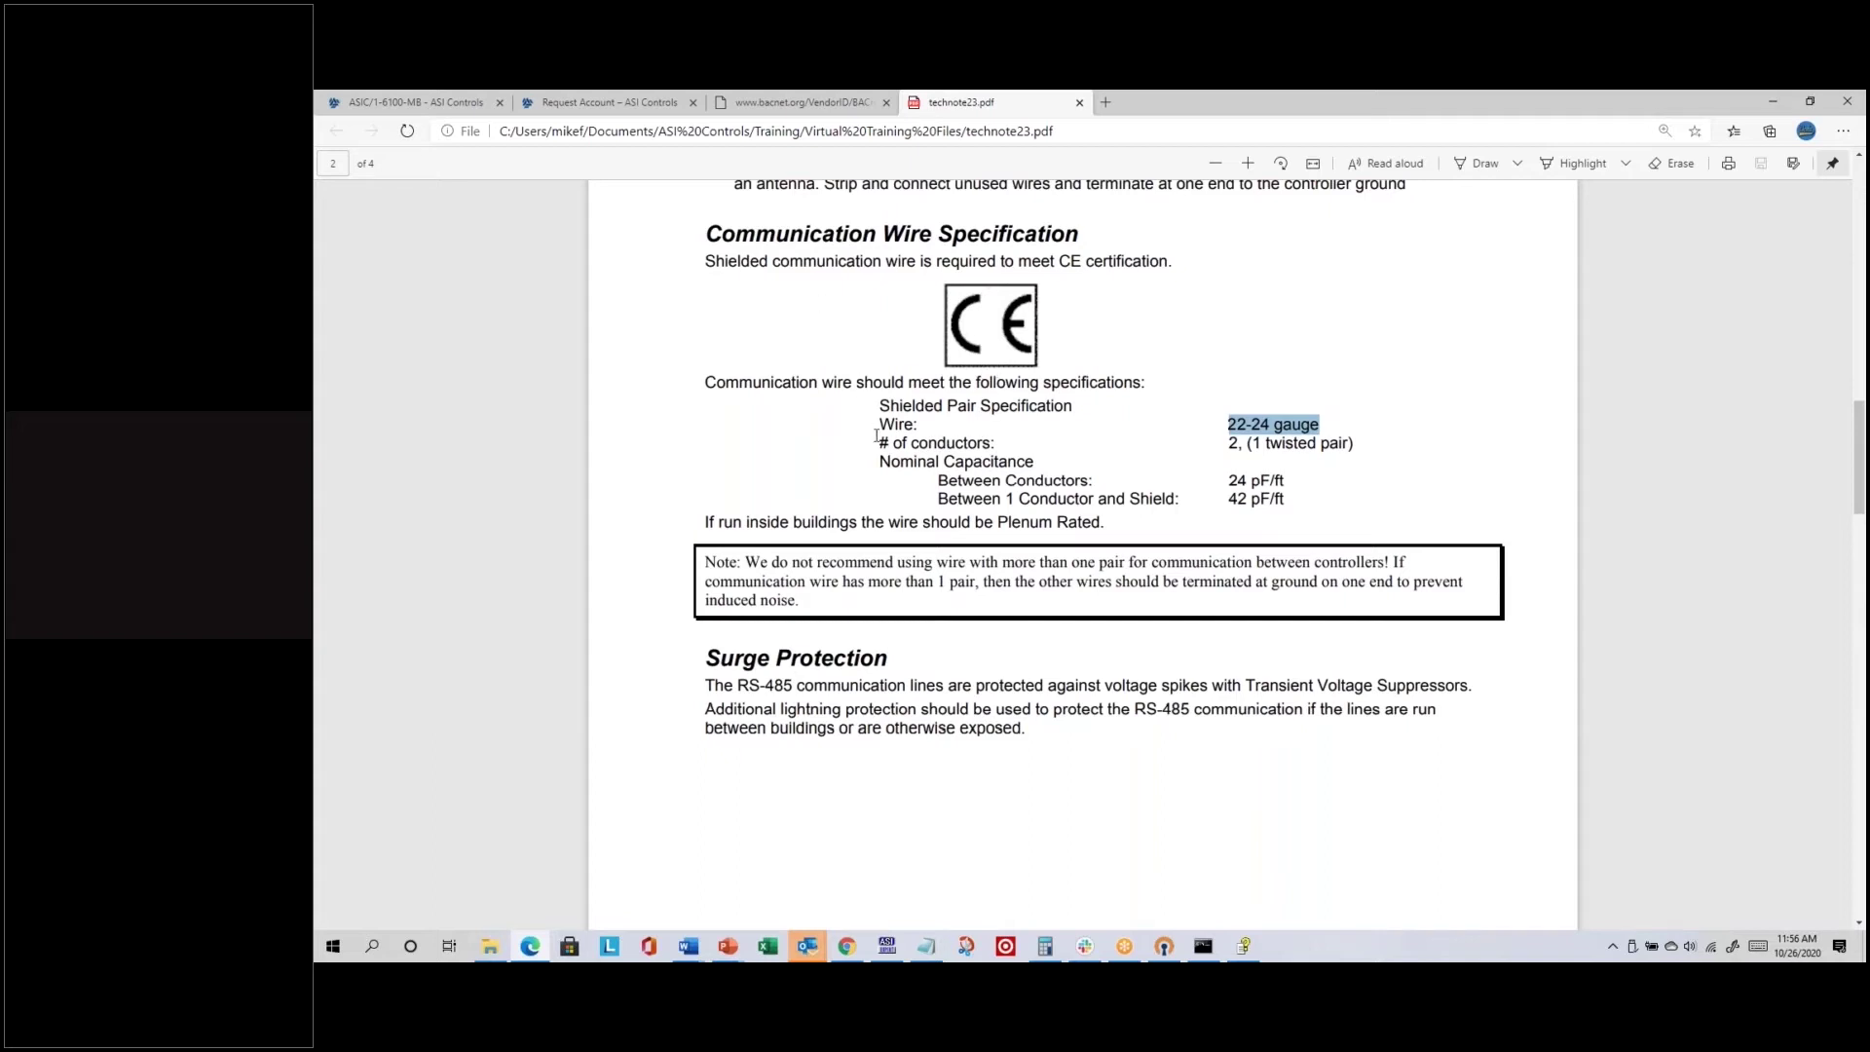
{"action": "left_click_drag", "start_coordinate": [879, 443], "coordinate": [1367, 431]}
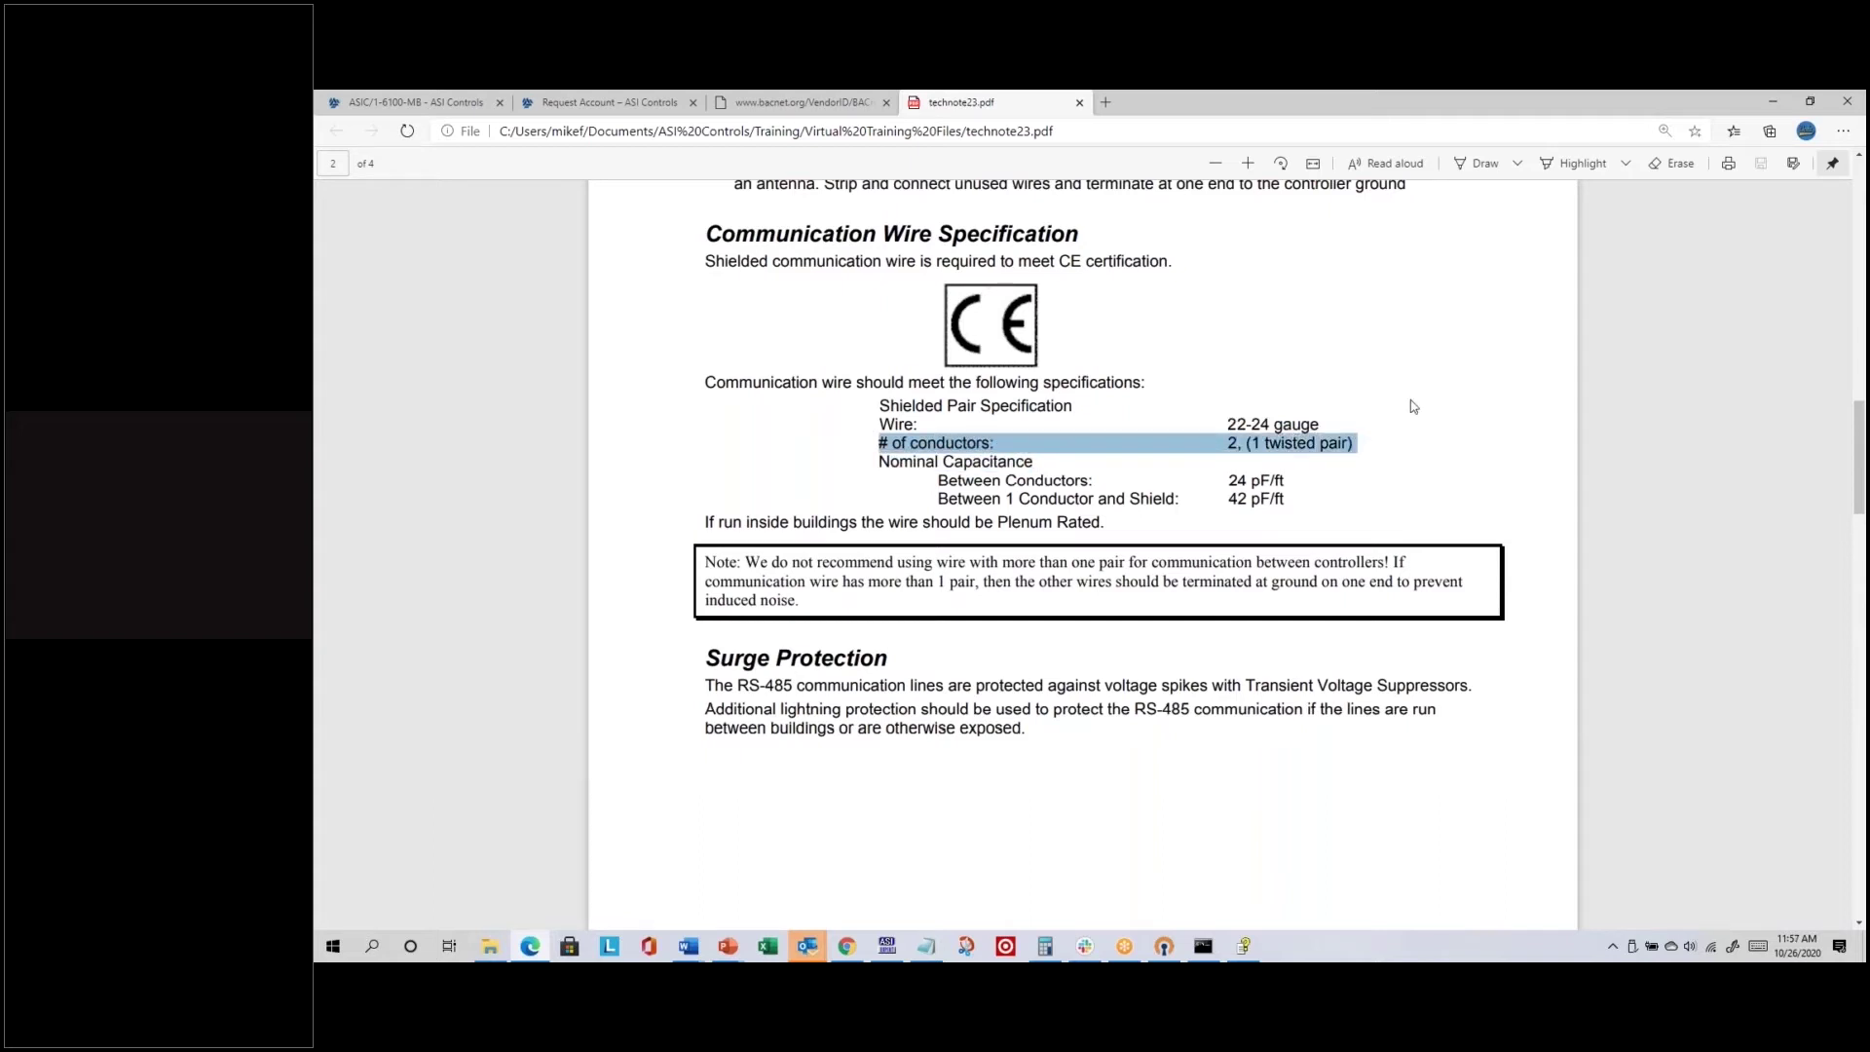
{"action": "scroll", "coordinate": [1411, 405], "scroll_direction": "up", "scroll_amount": 2}
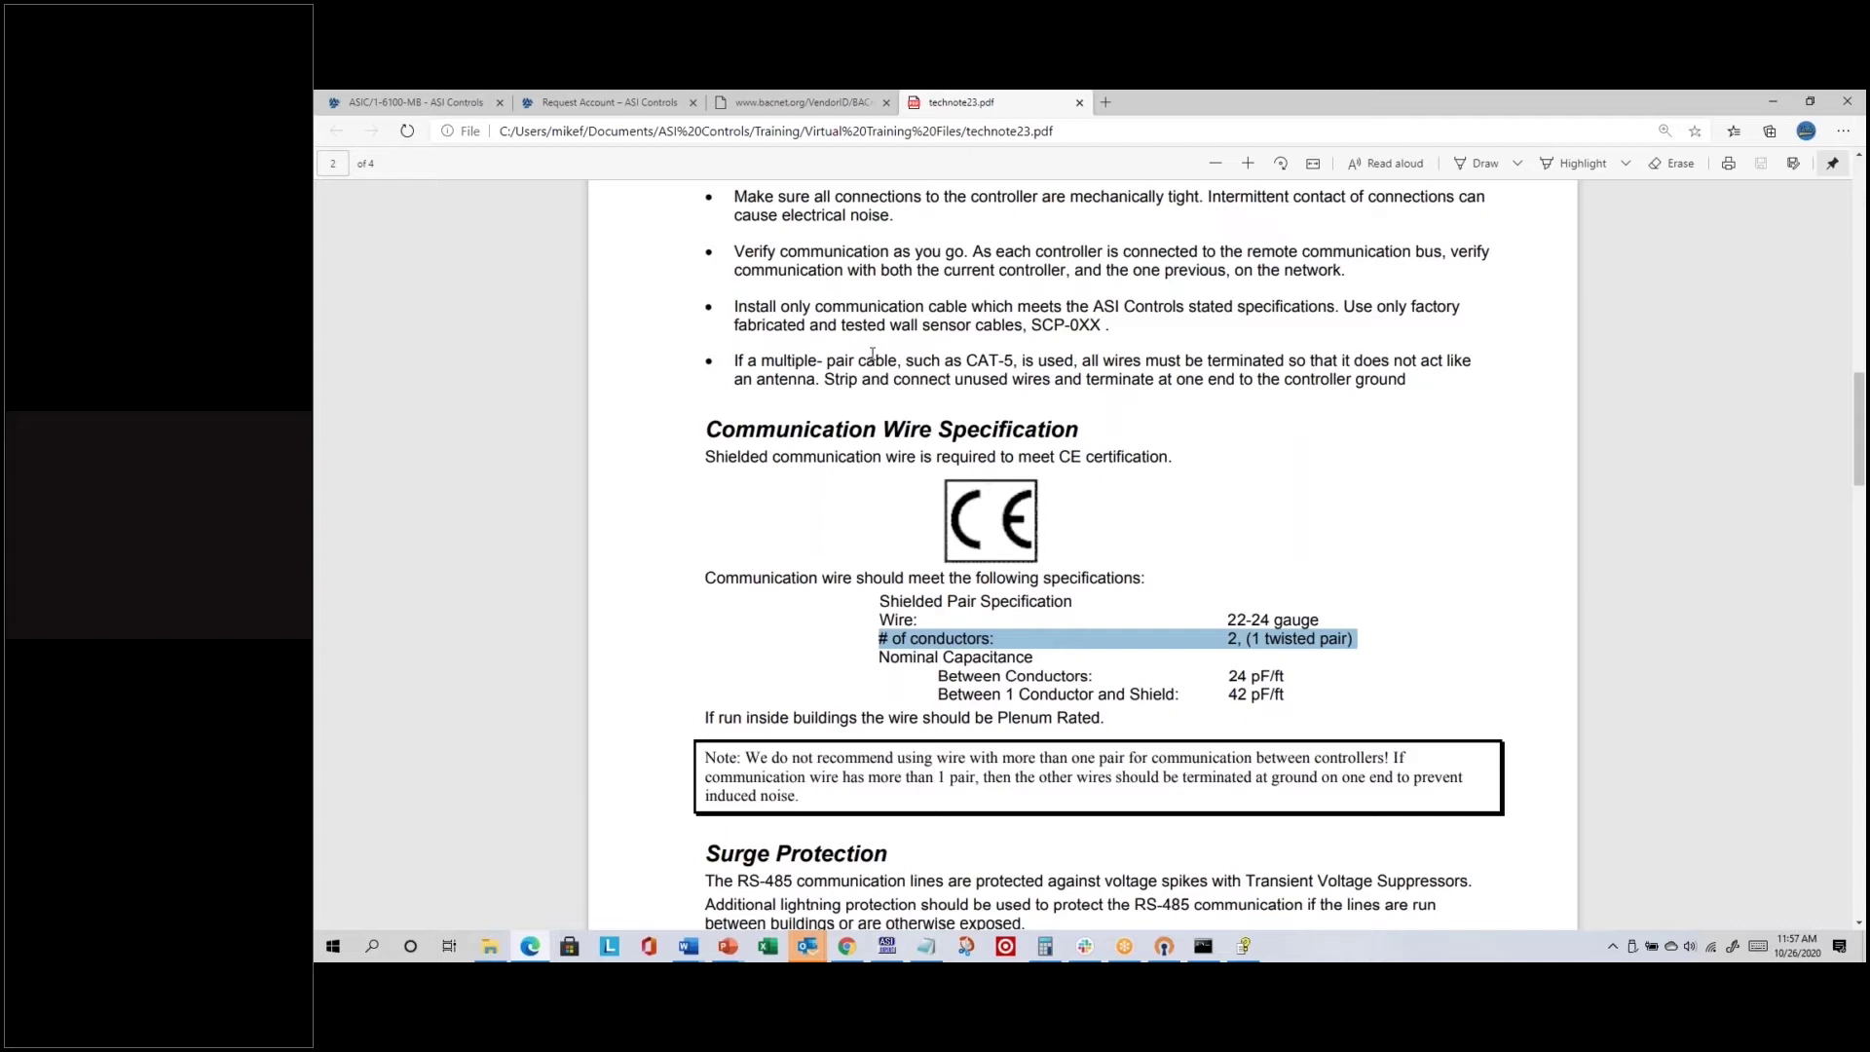
{"action": "scroll", "coordinate": [871, 353], "scroll_direction": "down", "scroll_amount": 1}
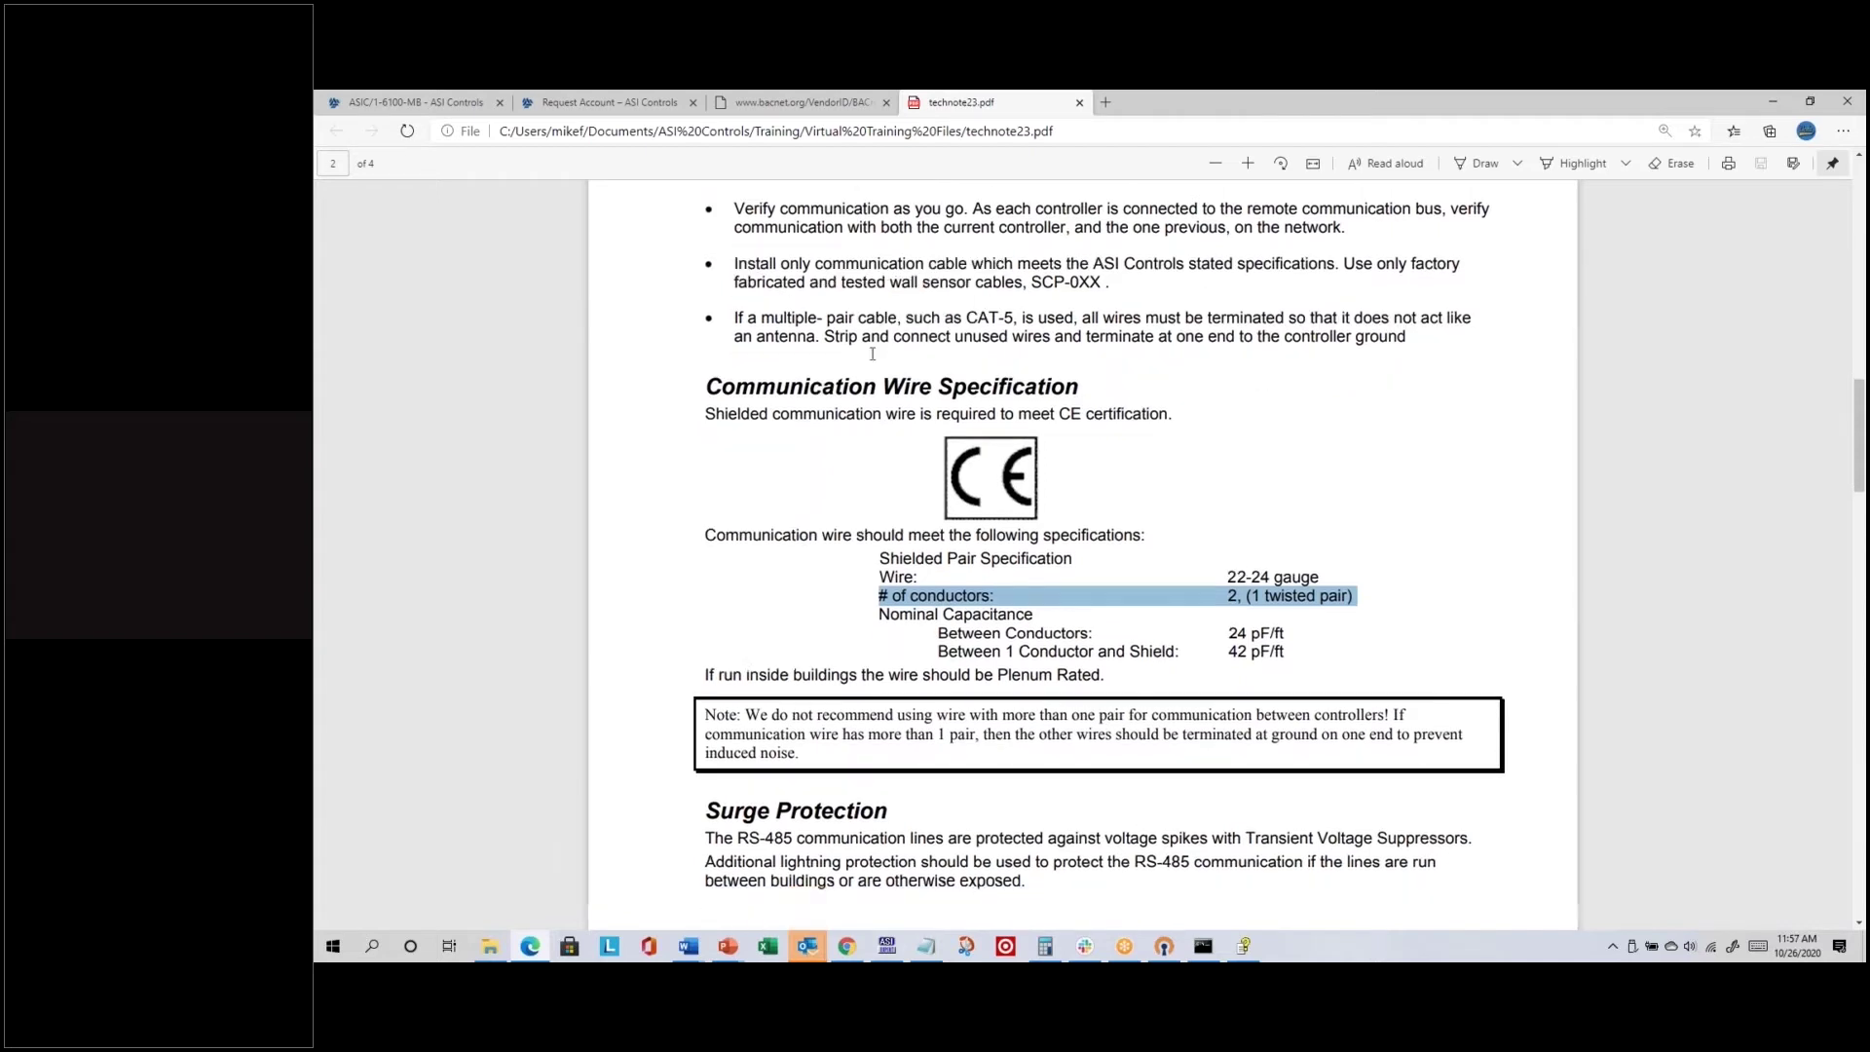
{"action": "scroll", "coordinate": [772, 634], "scroll_direction": "up", "scroll_amount": 1}
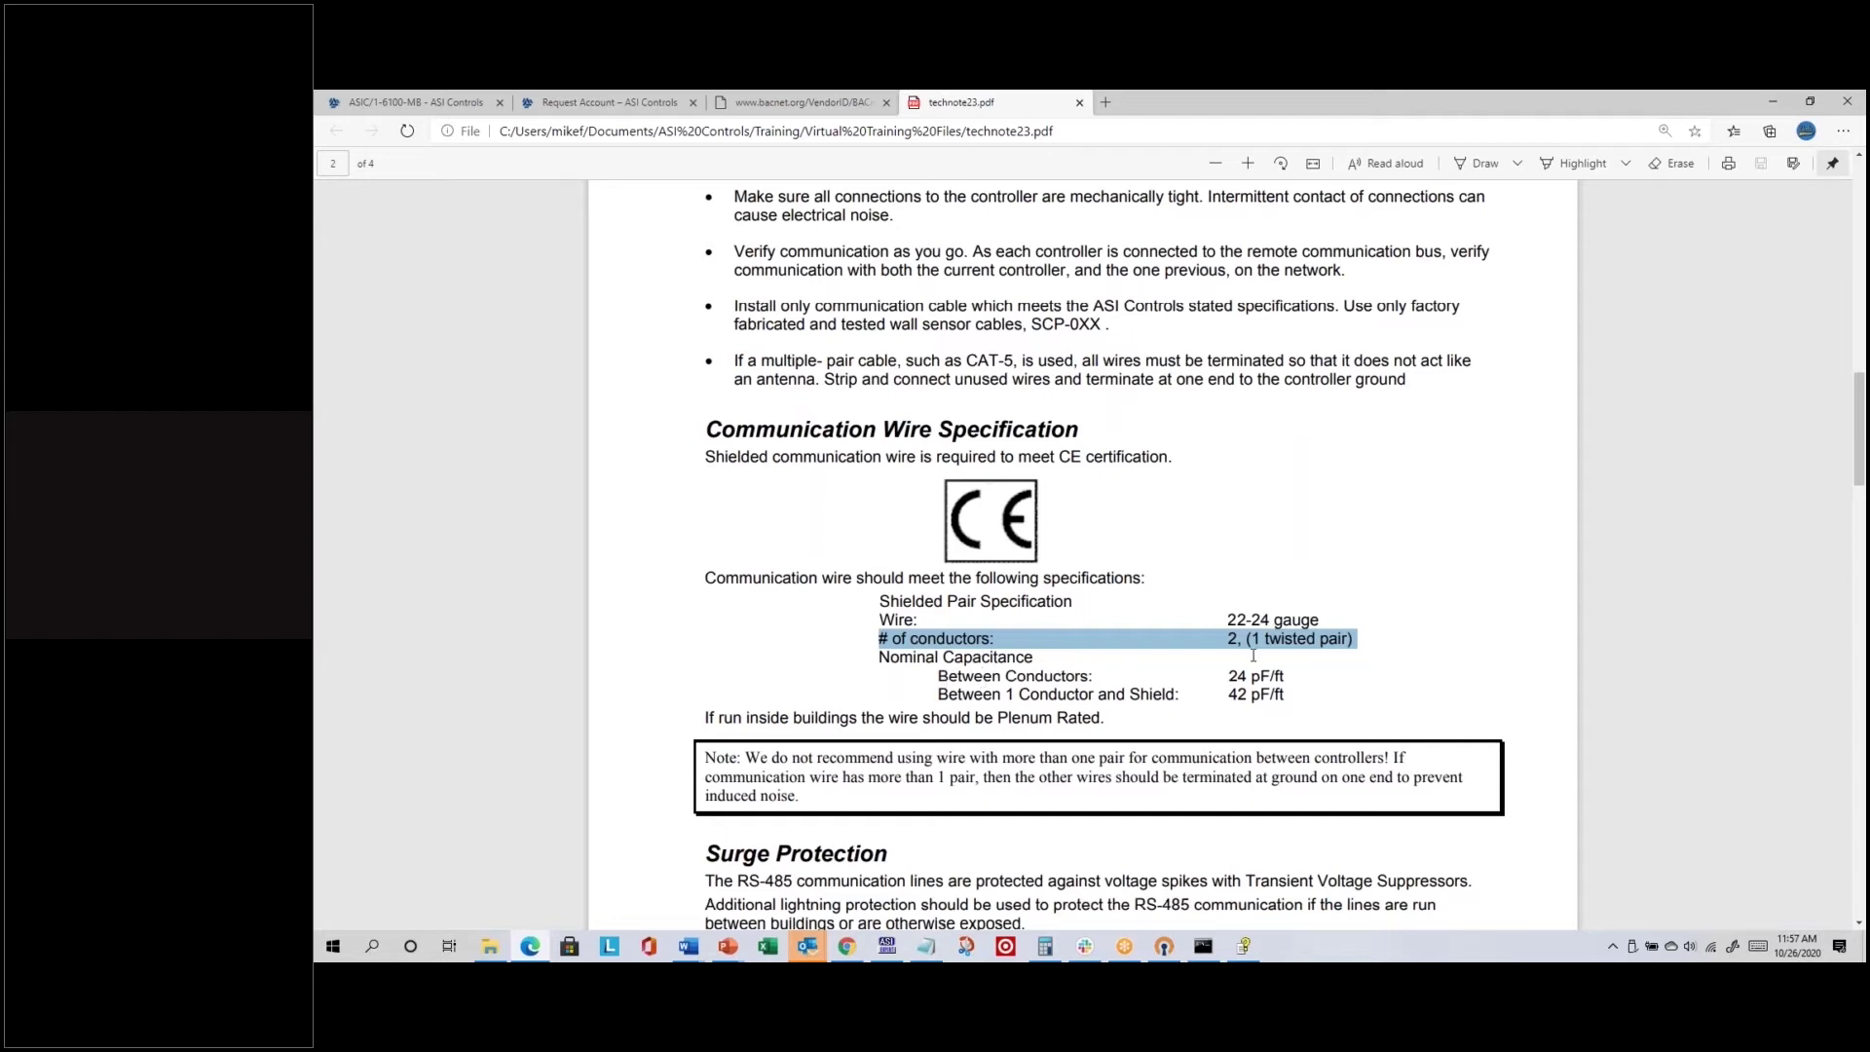
{"action": "left_click_drag", "start_coordinate": [1227, 674], "coordinate": [1286, 668]}
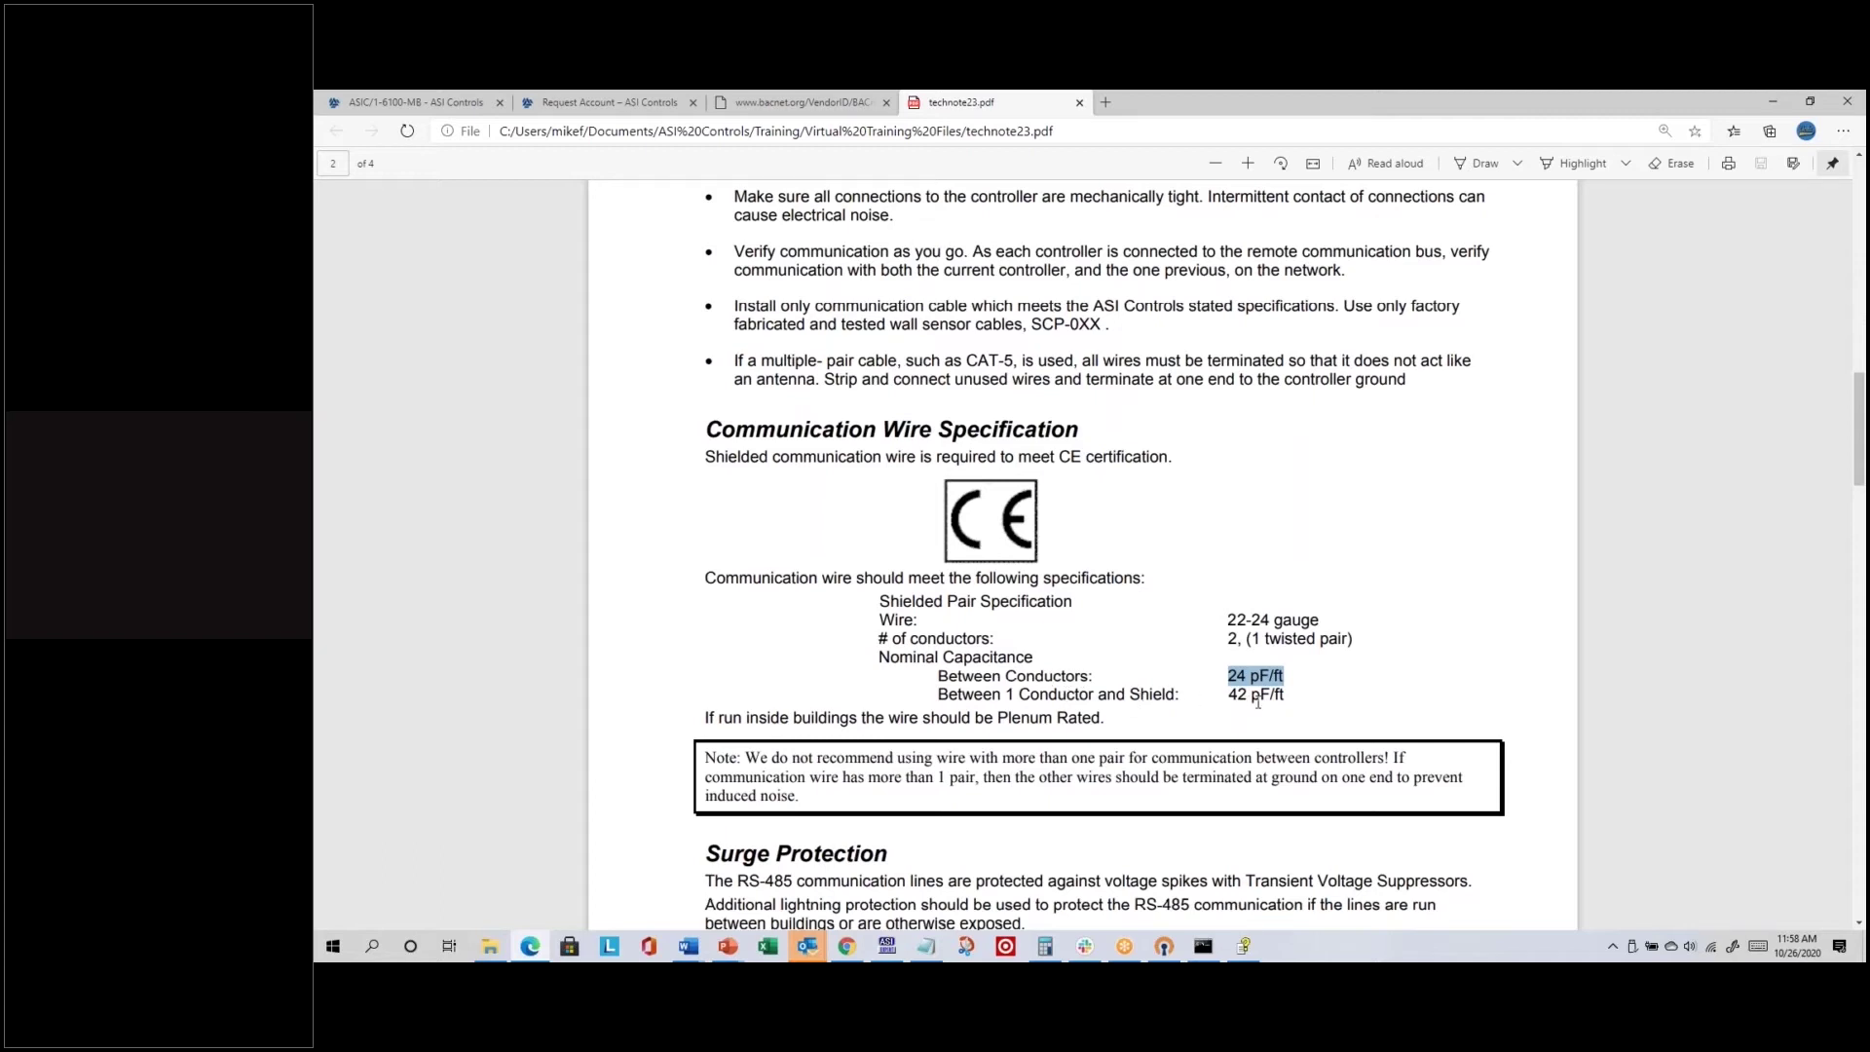
{"action": "left_click_drag", "start_coordinate": [1231, 693], "coordinate": [1291, 694]}
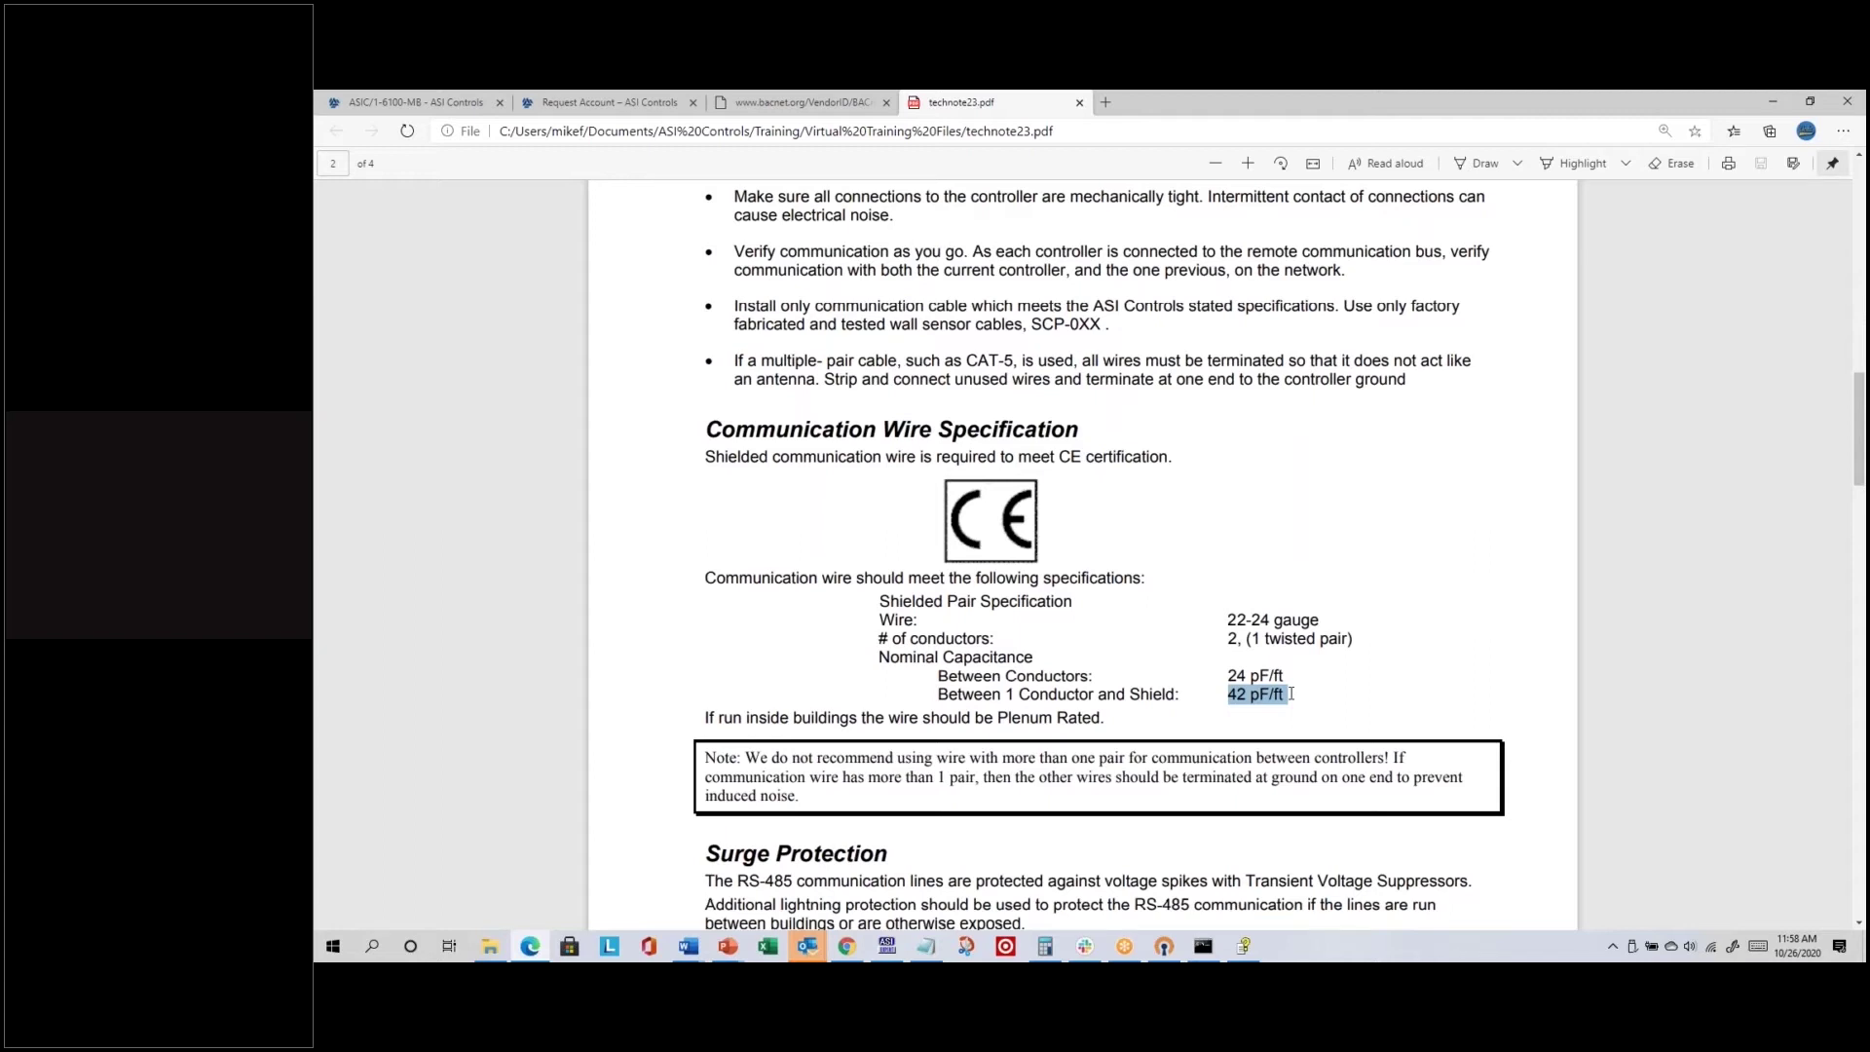
Step: Look over the Surge Protection section and return to the Communication Wire Specification in the tech note
{"action": "scroll", "coordinate": [1101, 546], "scroll_direction": "down", "scroll_amount": 5}
{"action": "scroll", "coordinate": [1101, 547], "scroll_direction": "up", "scroll_amount": 2}
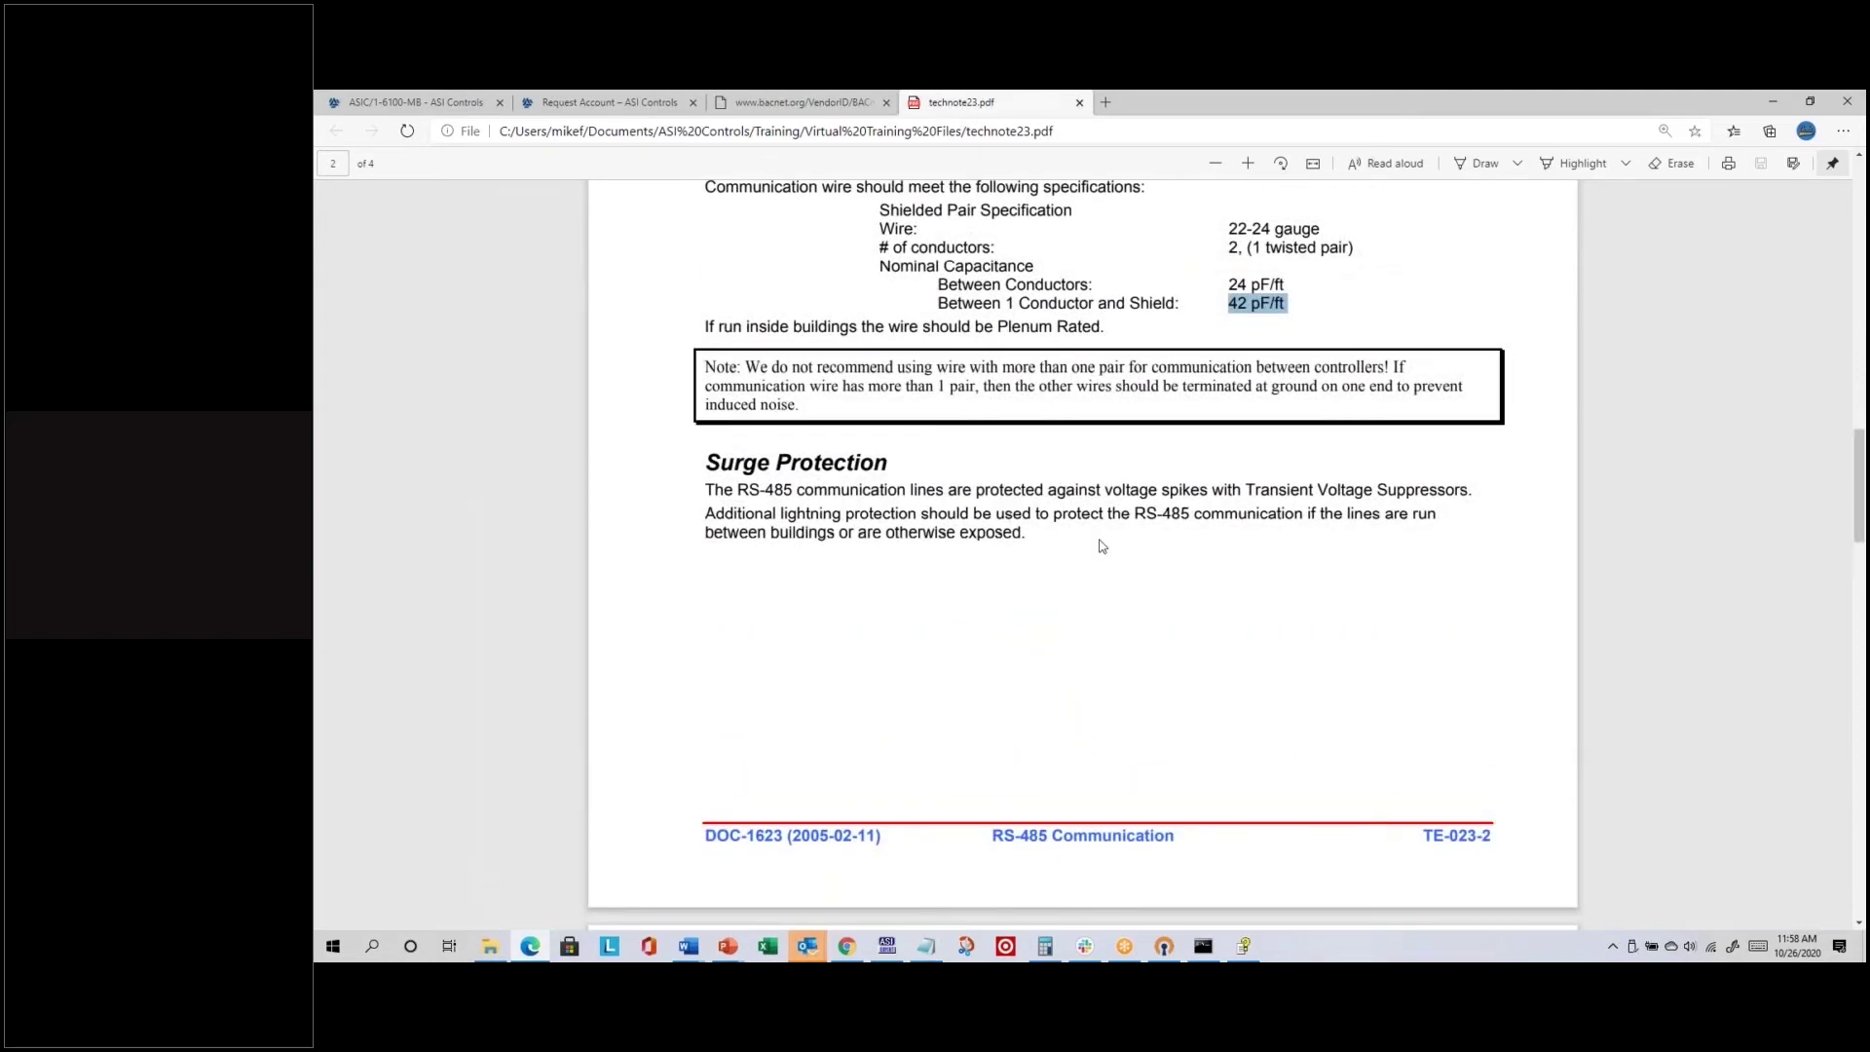
{"action": "scroll", "coordinate": [825, 372], "scroll_direction": "up", "scroll_amount": 1}
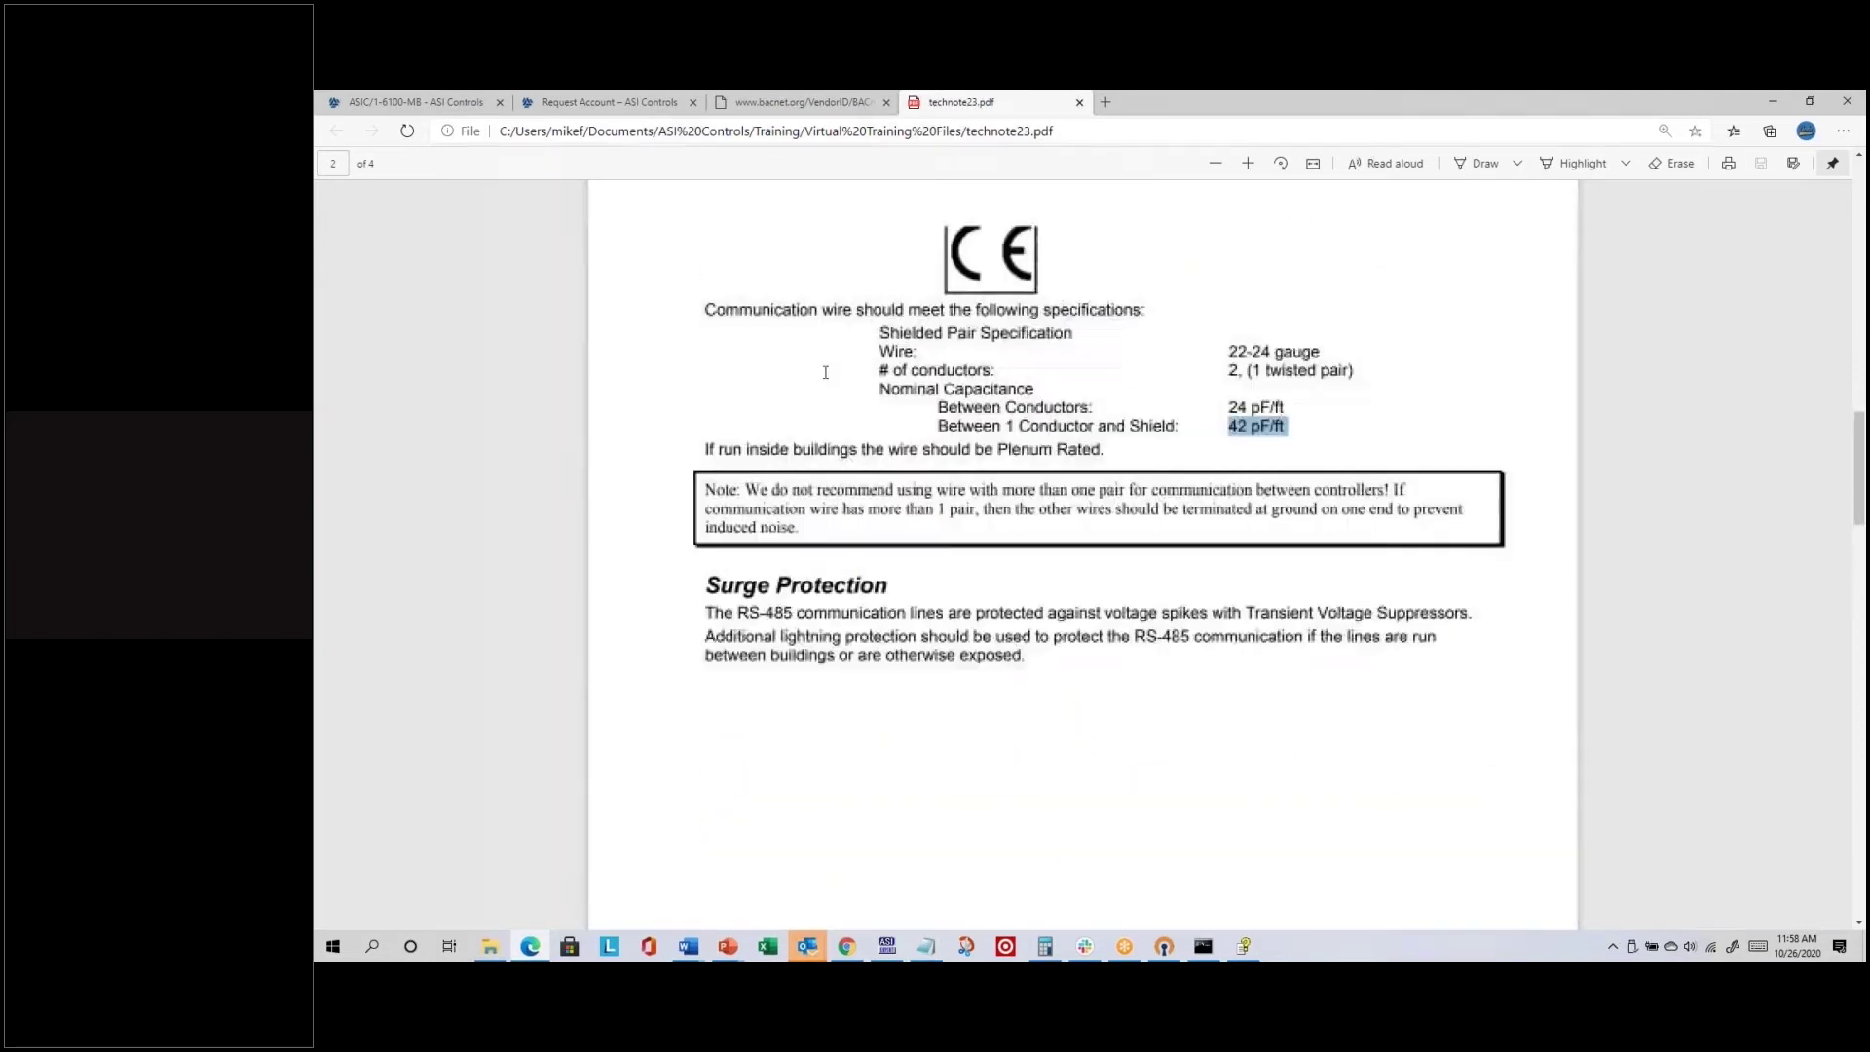
{"action": "scroll", "coordinate": [825, 372], "scroll_direction": "up", "scroll_amount": 2}
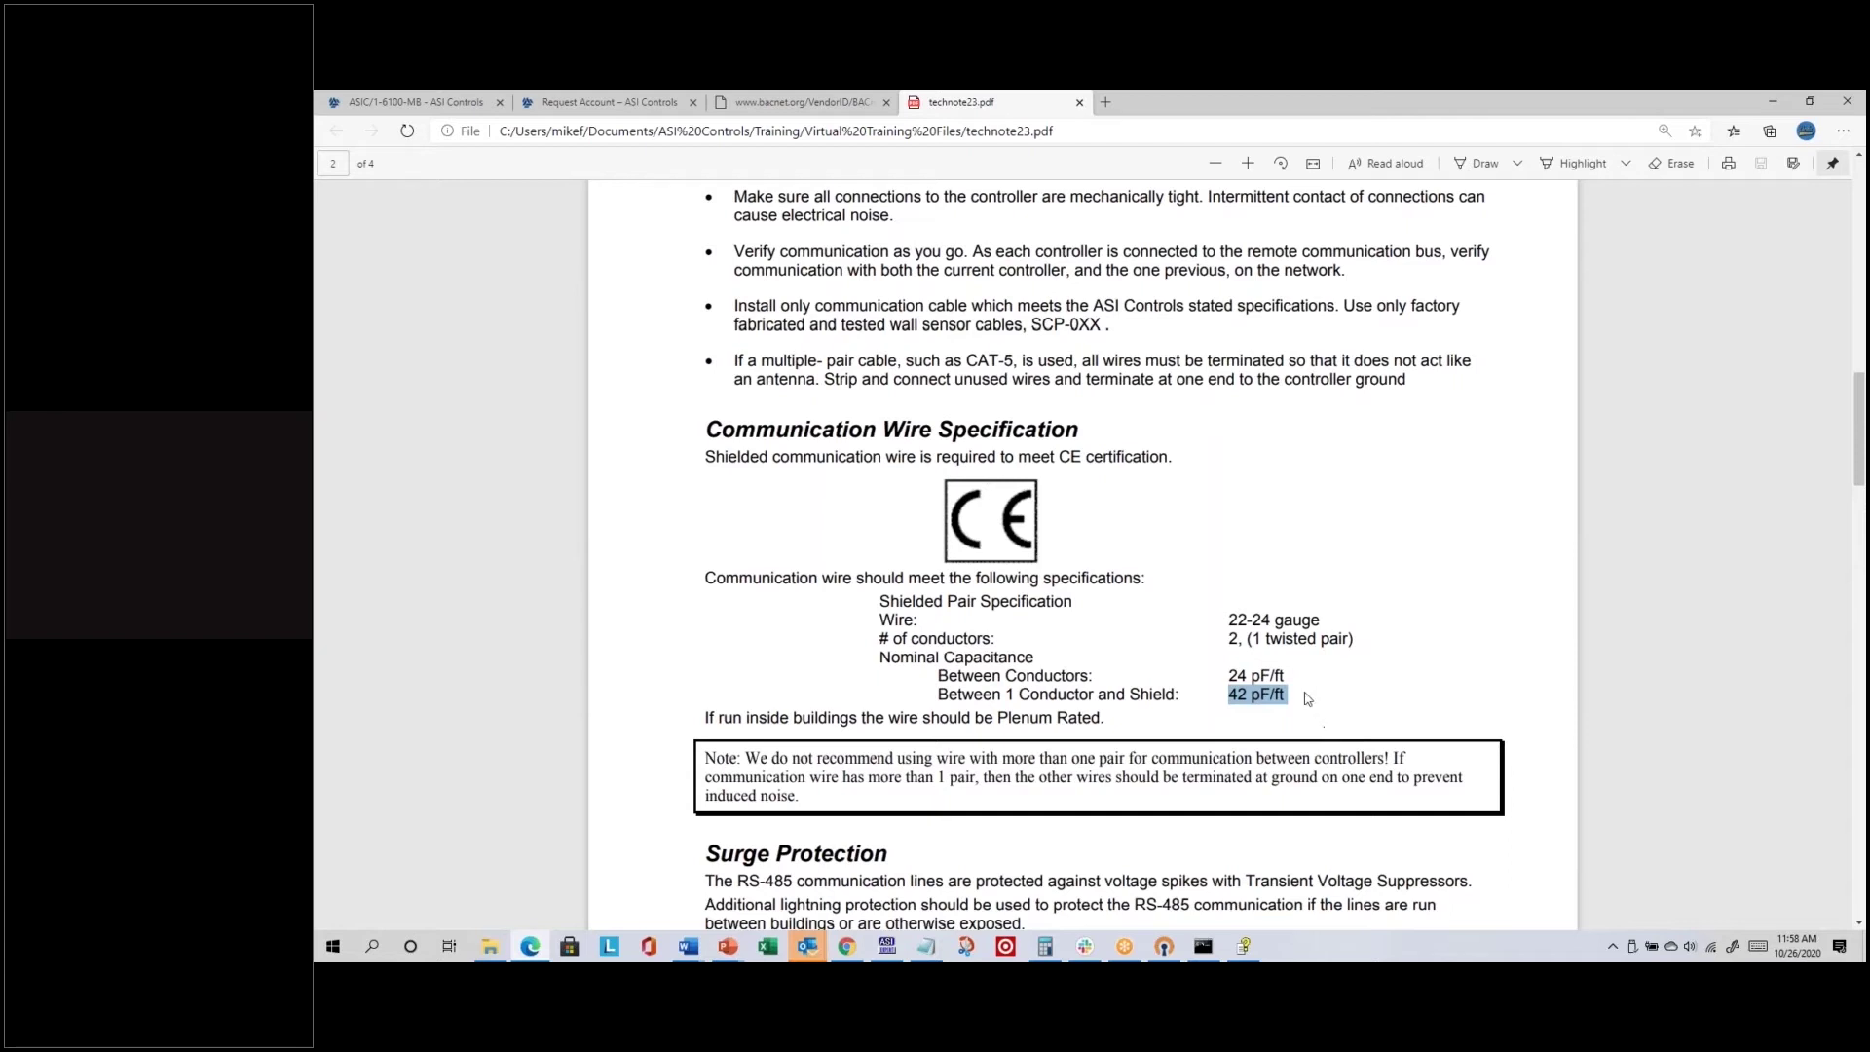
Step: Skim the Troubleshooting RS-485 section and the controller voltage diagrams through page 4, and switch back to the Building RS-485 Networks slide
{"action": "scroll", "coordinate": [1309, 698], "scroll_direction": "down", "scroll_amount": 4}
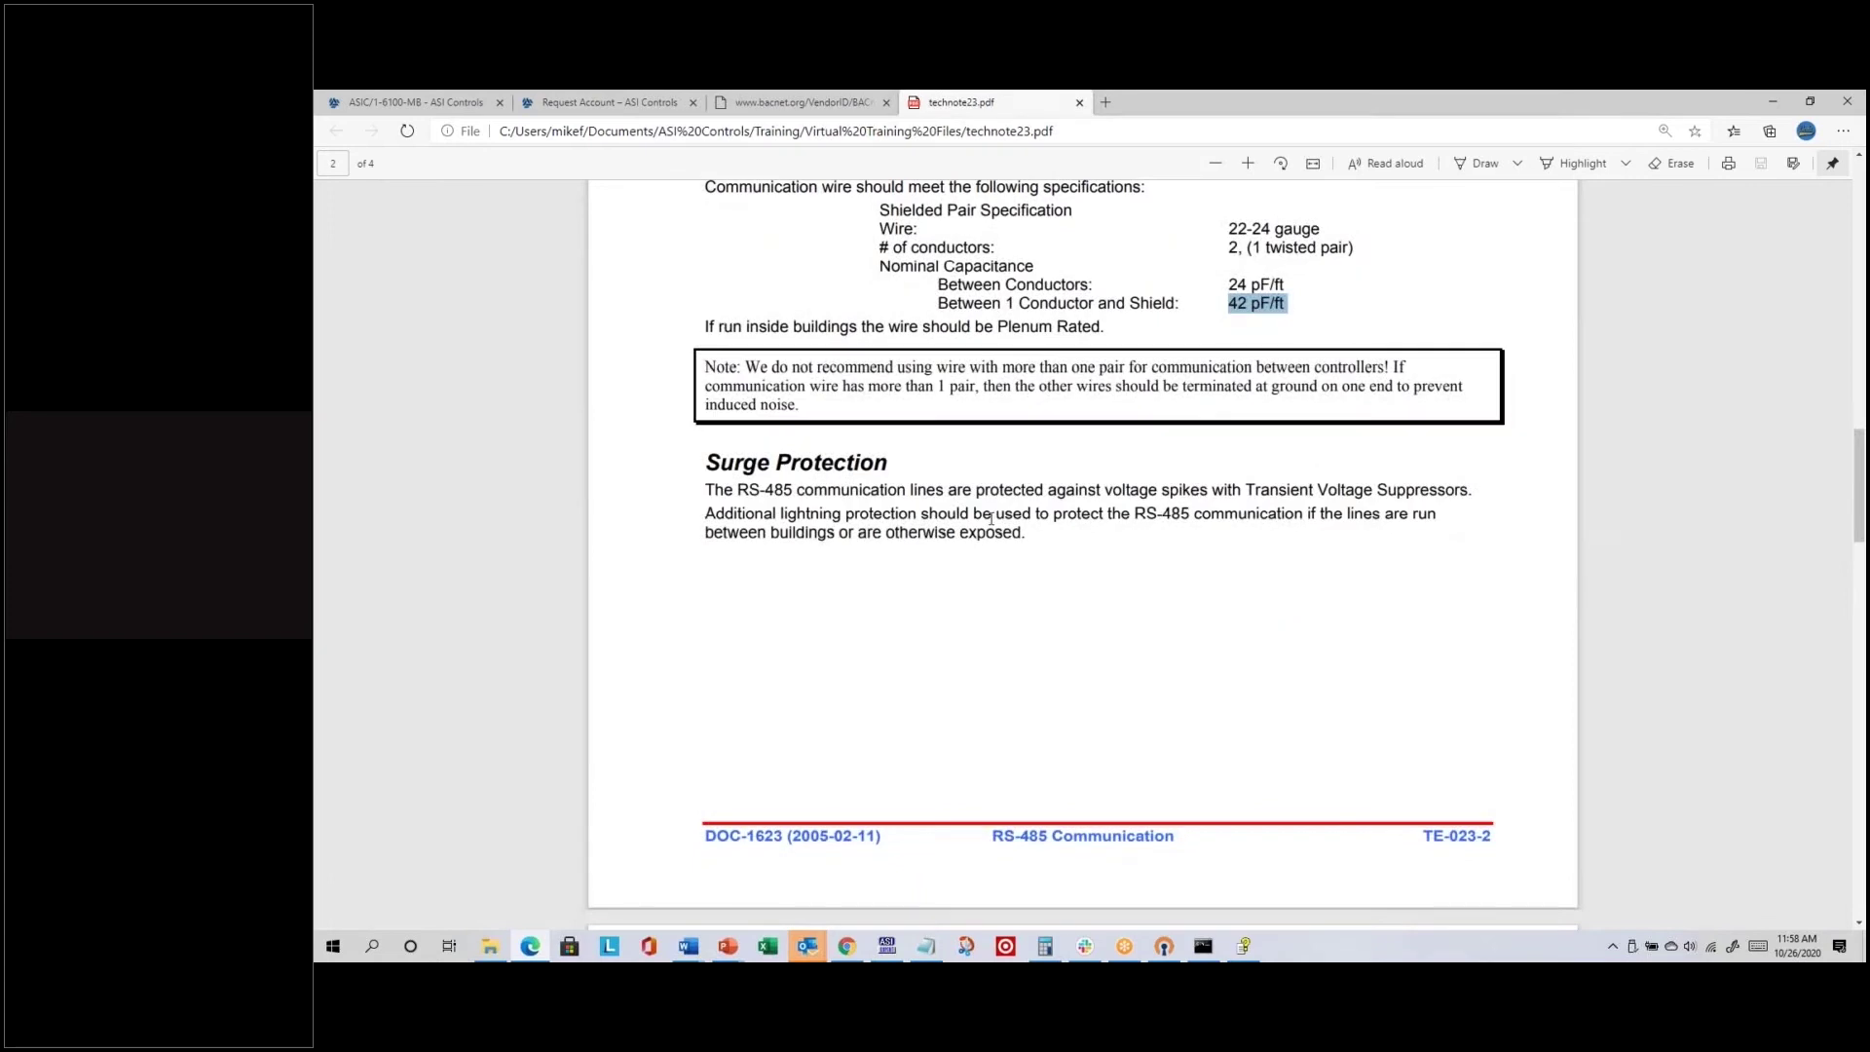
{"action": "scroll", "coordinate": [1060, 513], "scroll_direction": "down", "scroll_amount": 6}
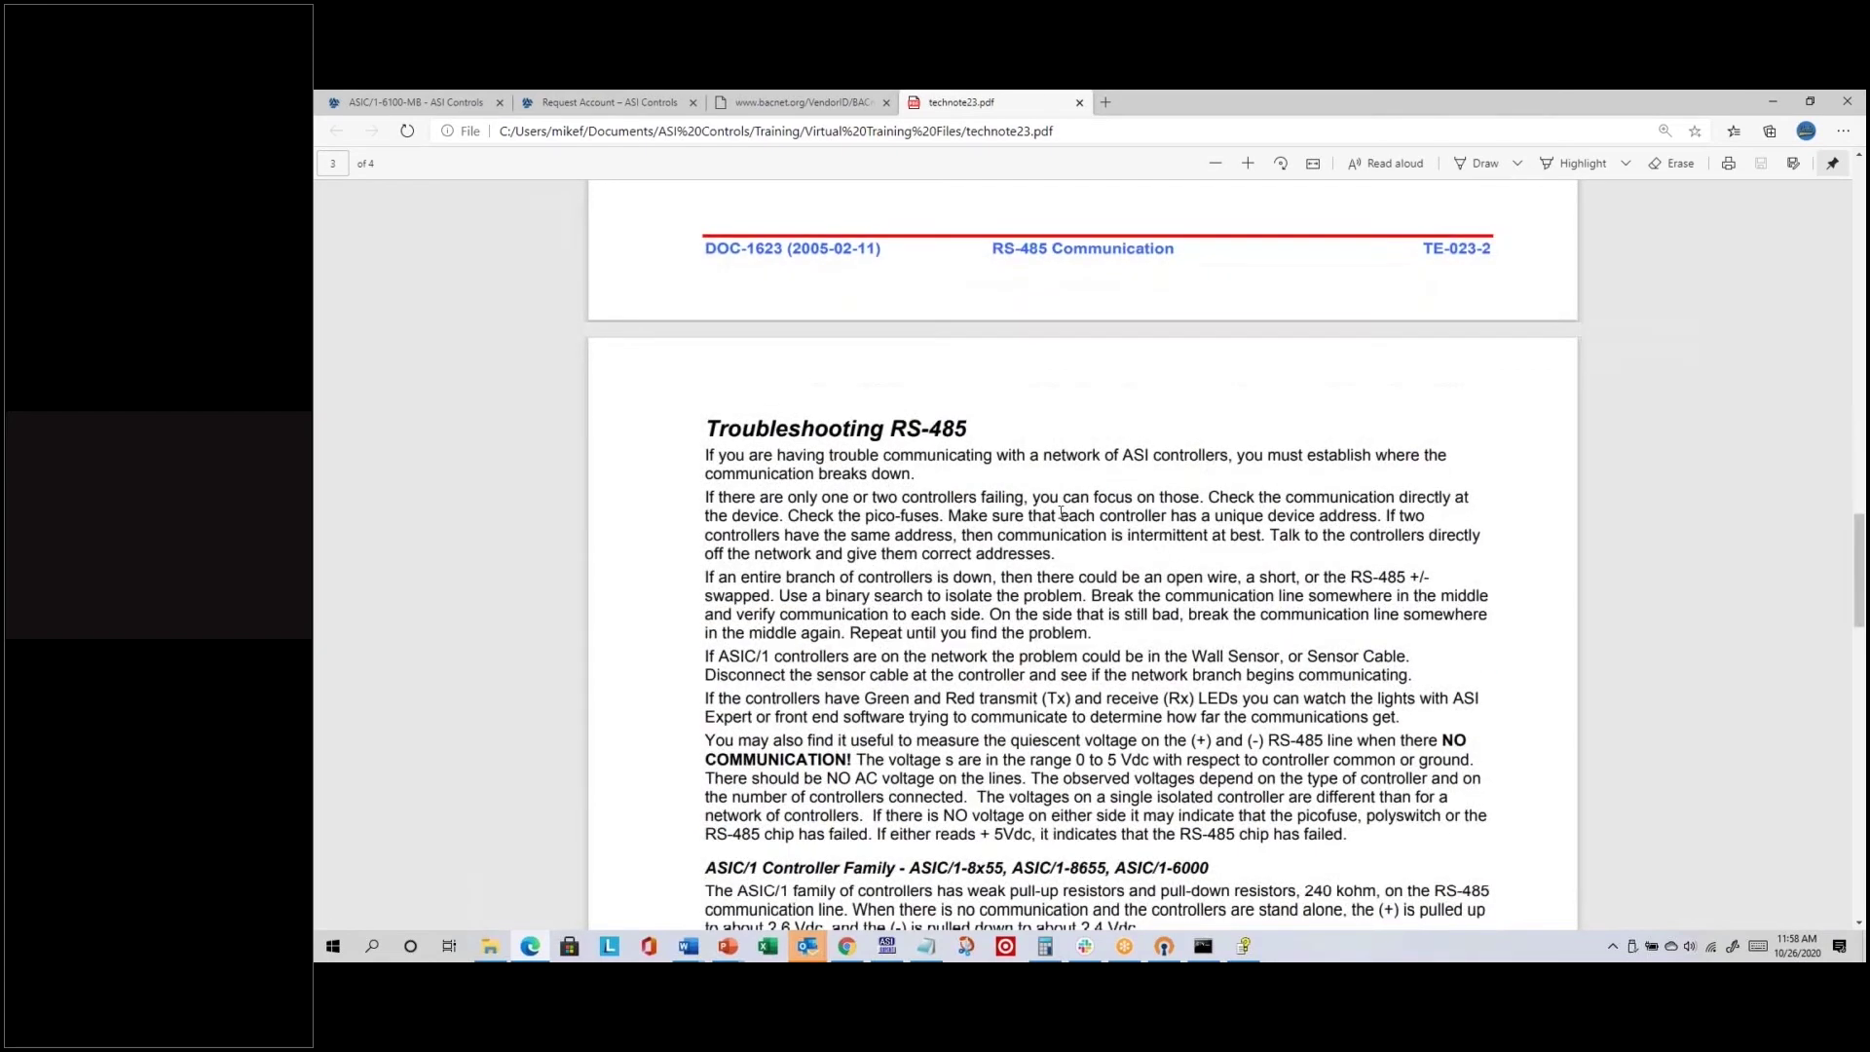
{"action": "scroll", "coordinate": [1062, 513], "scroll_direction": "down", "scroll_amount": 2}
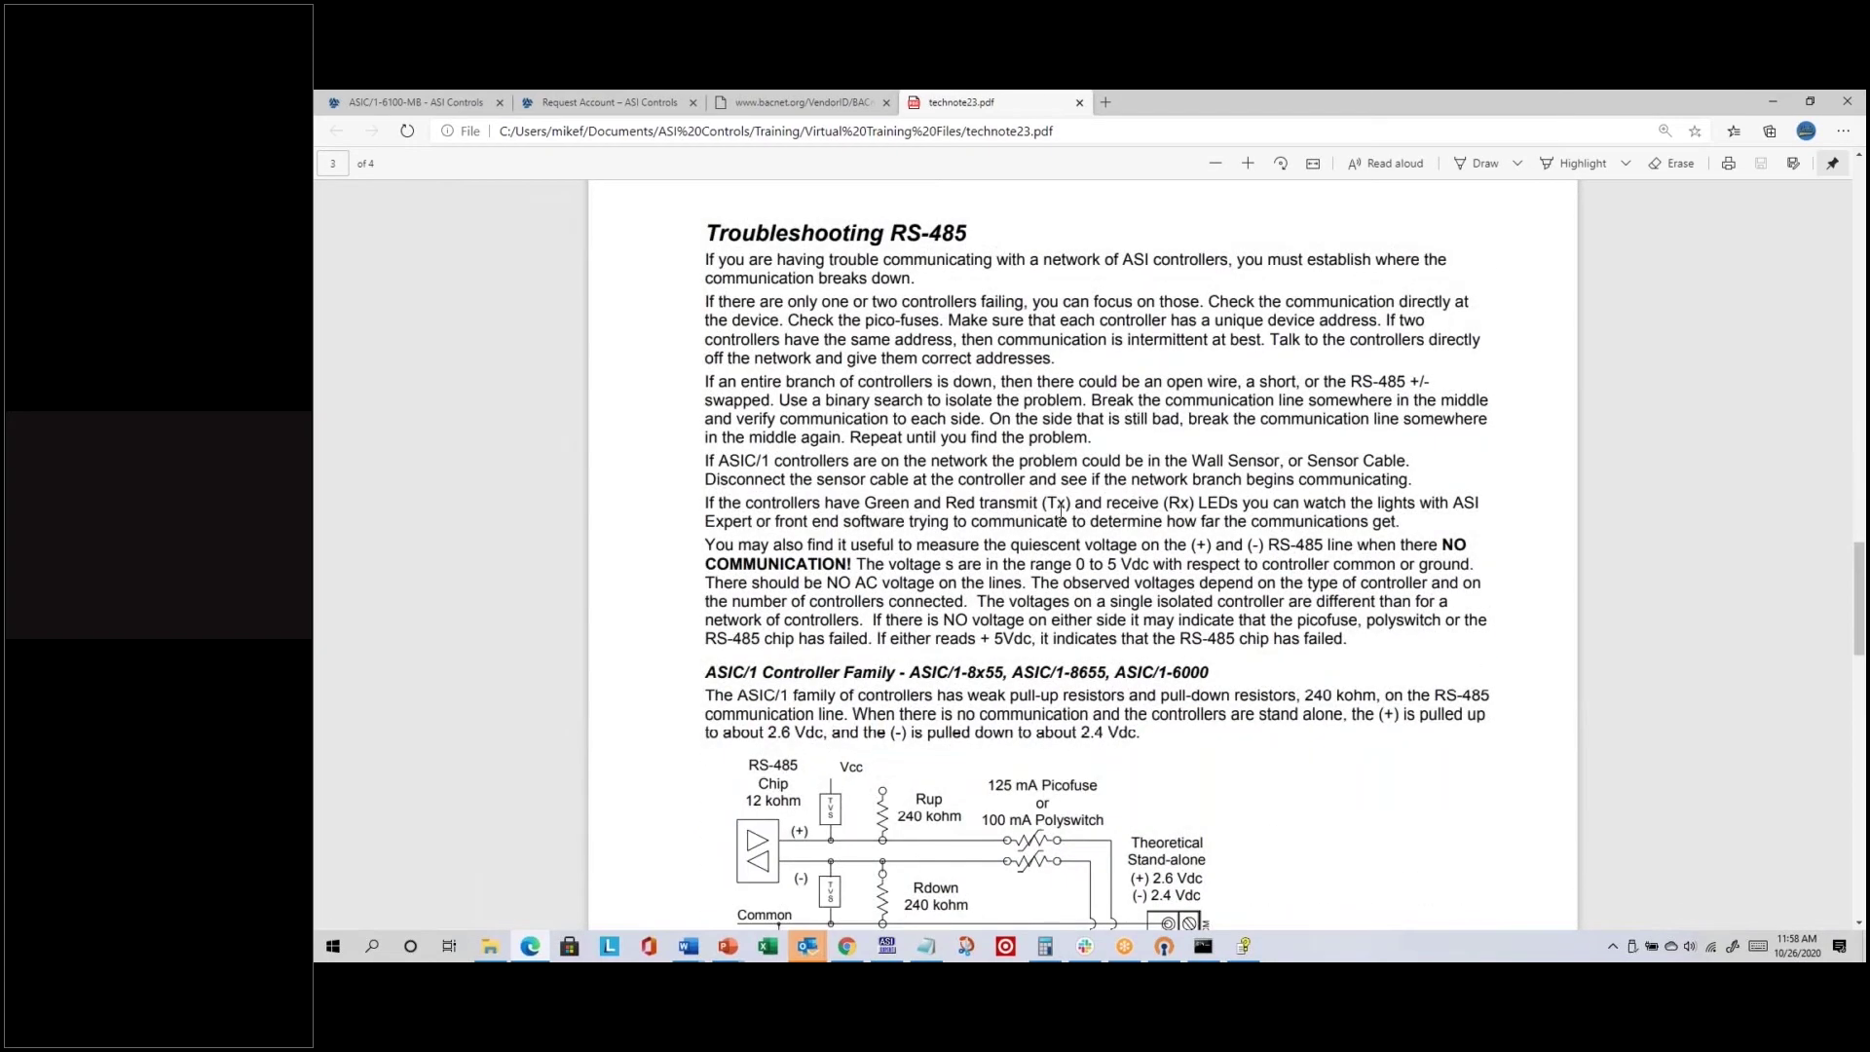
{"action": "scroll", "coordinate": [1060, 513], "scroll_direction": "down", "scroll_amount": 2}
{"action": "scroll", "coordinate": [1061, 513], "scroll_direction": "down", "scroll_amount": 2}
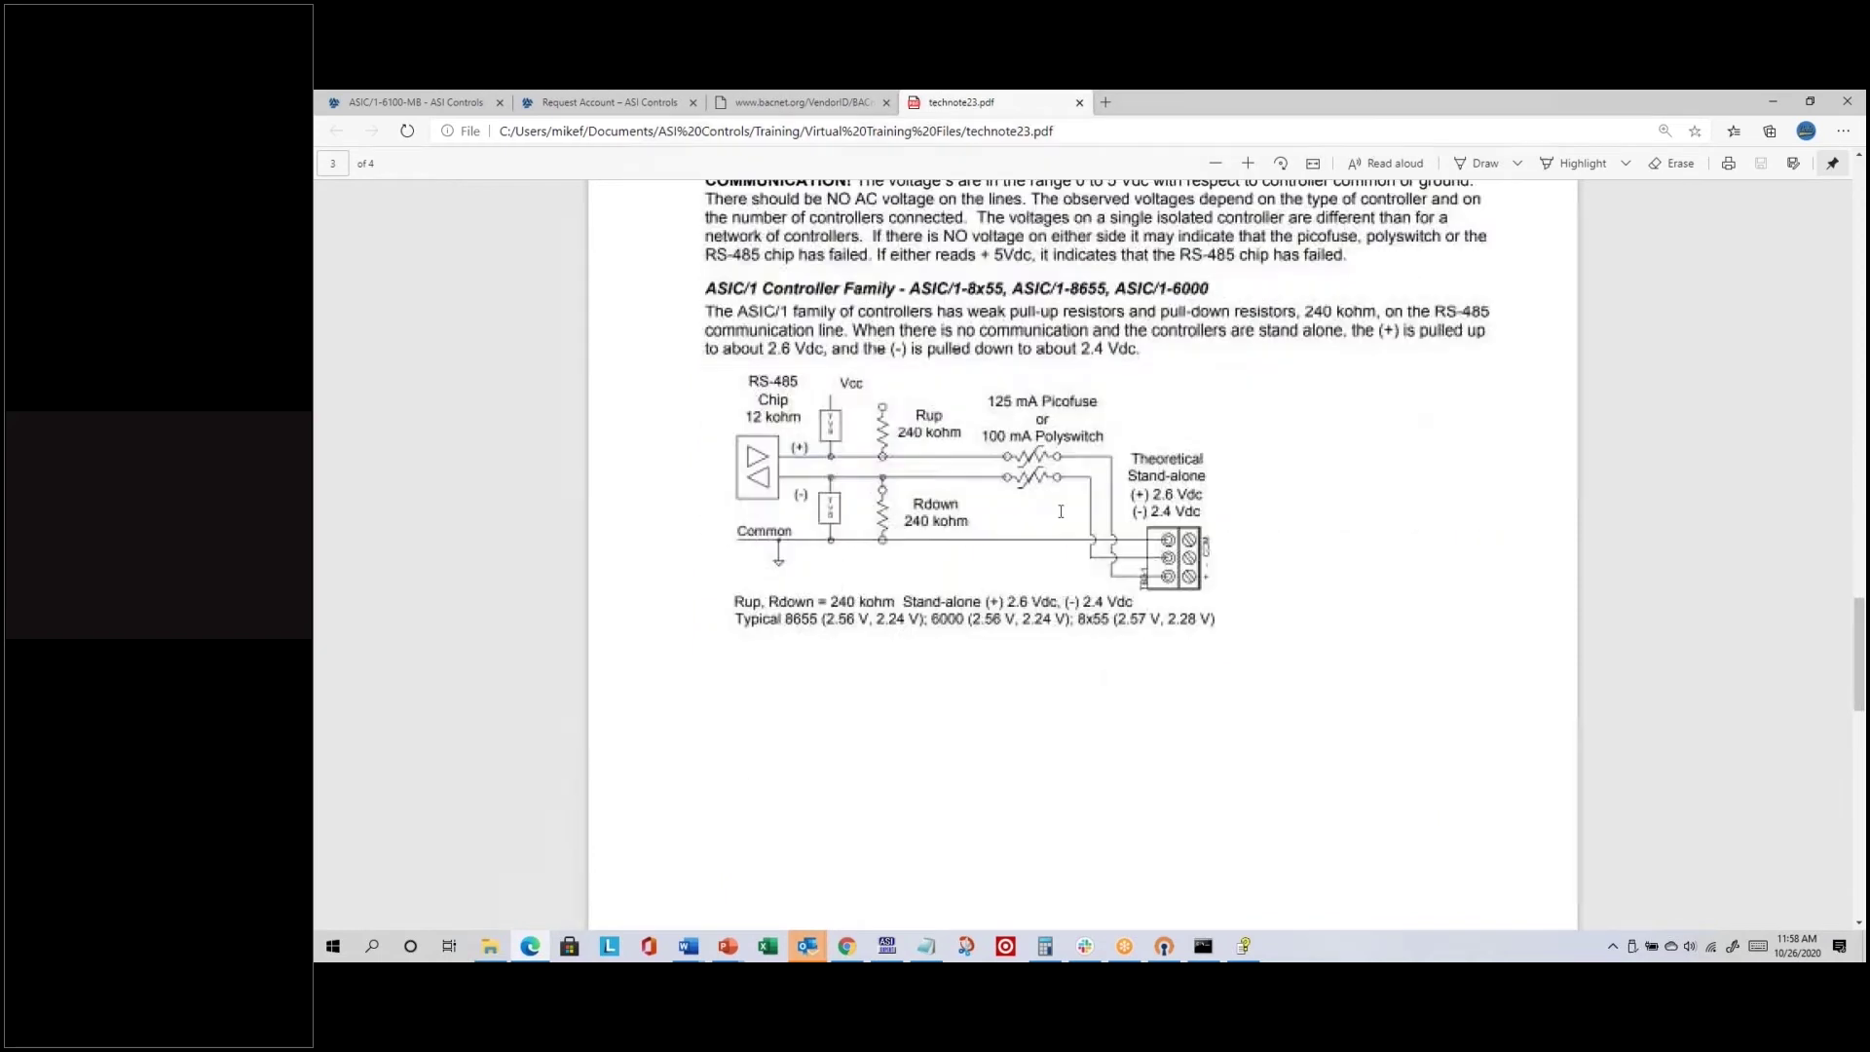
{"action": "scroll", "coordinate": [1183, 487], "scroll_direction": "up", "scroll_amount": 1}
{"action": "scroll", "coordinate": [1165, 492], "scroll_direction": "down", "scroll_amount": 14}
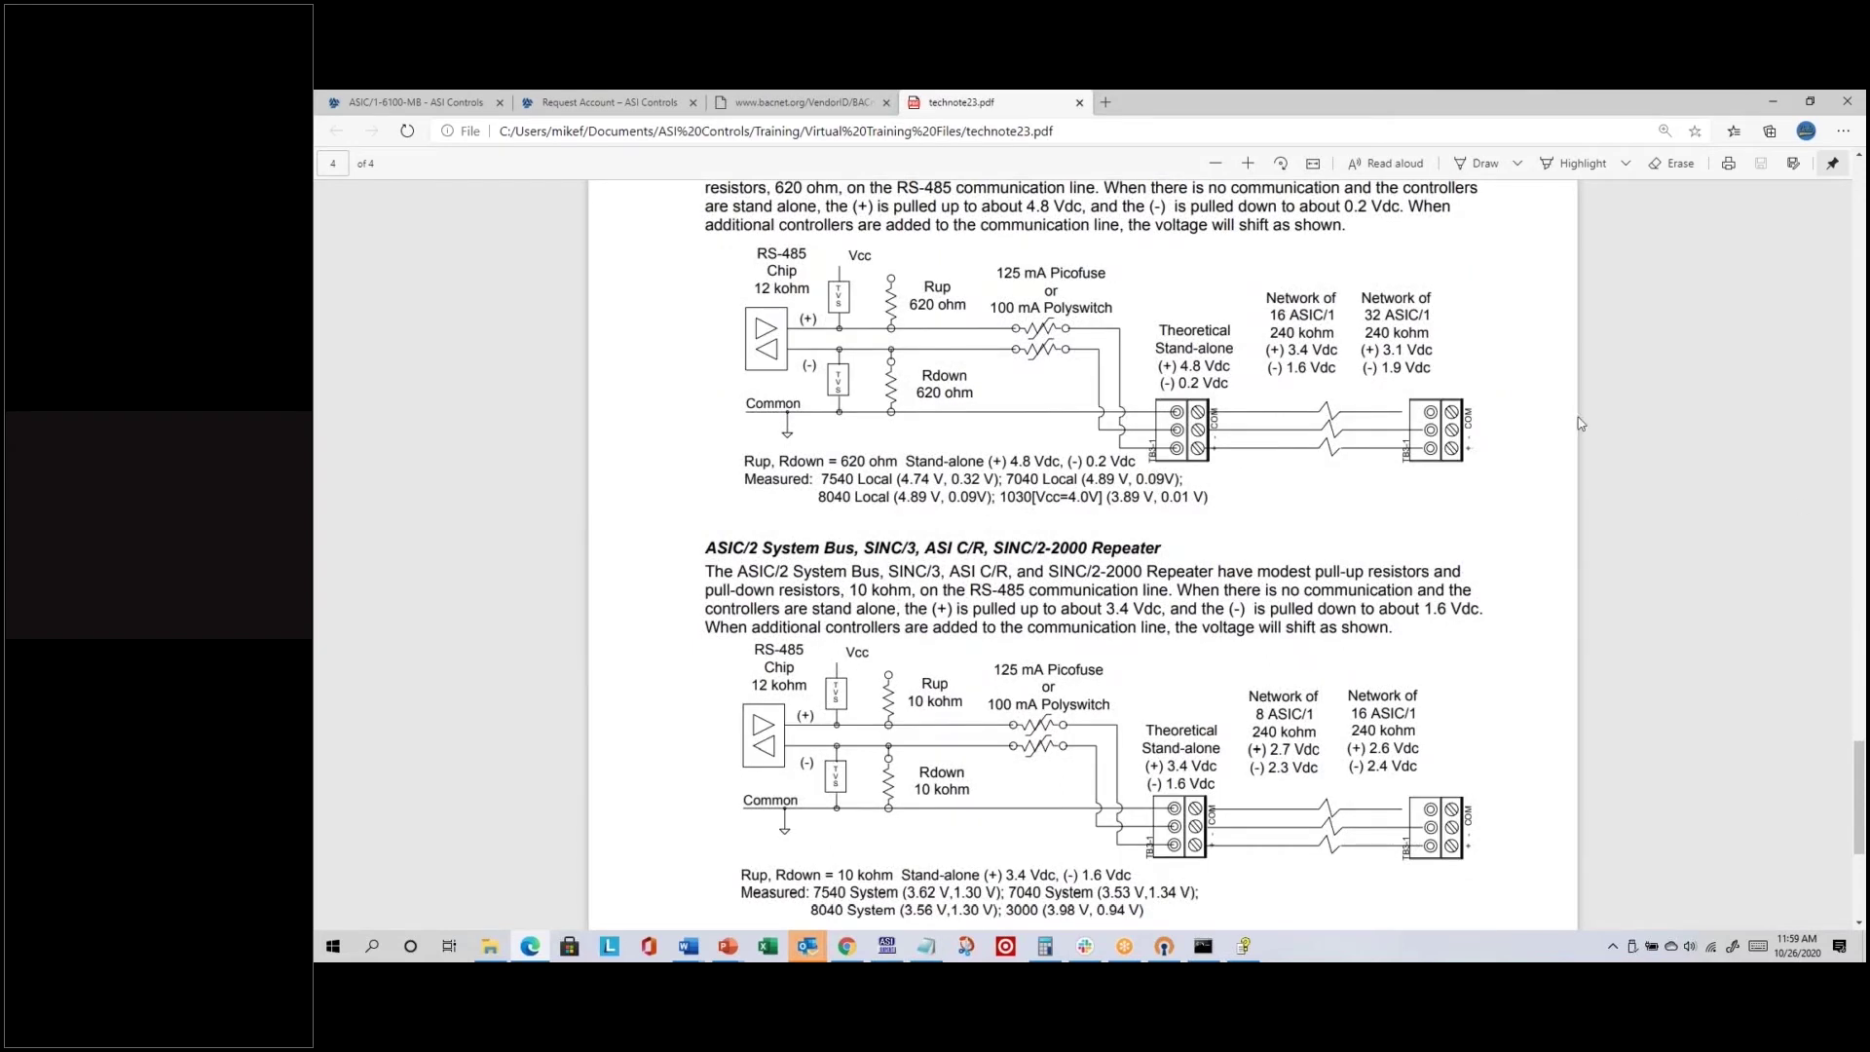
{"action": "scroll", "coordinate": [1363, 395], "scroll_direction": "up", "scroll_amount": 10}
{"action": "scroll", "coordinate": [1367, 398], "scroll_direction": "up", "scroll_amount": 8}
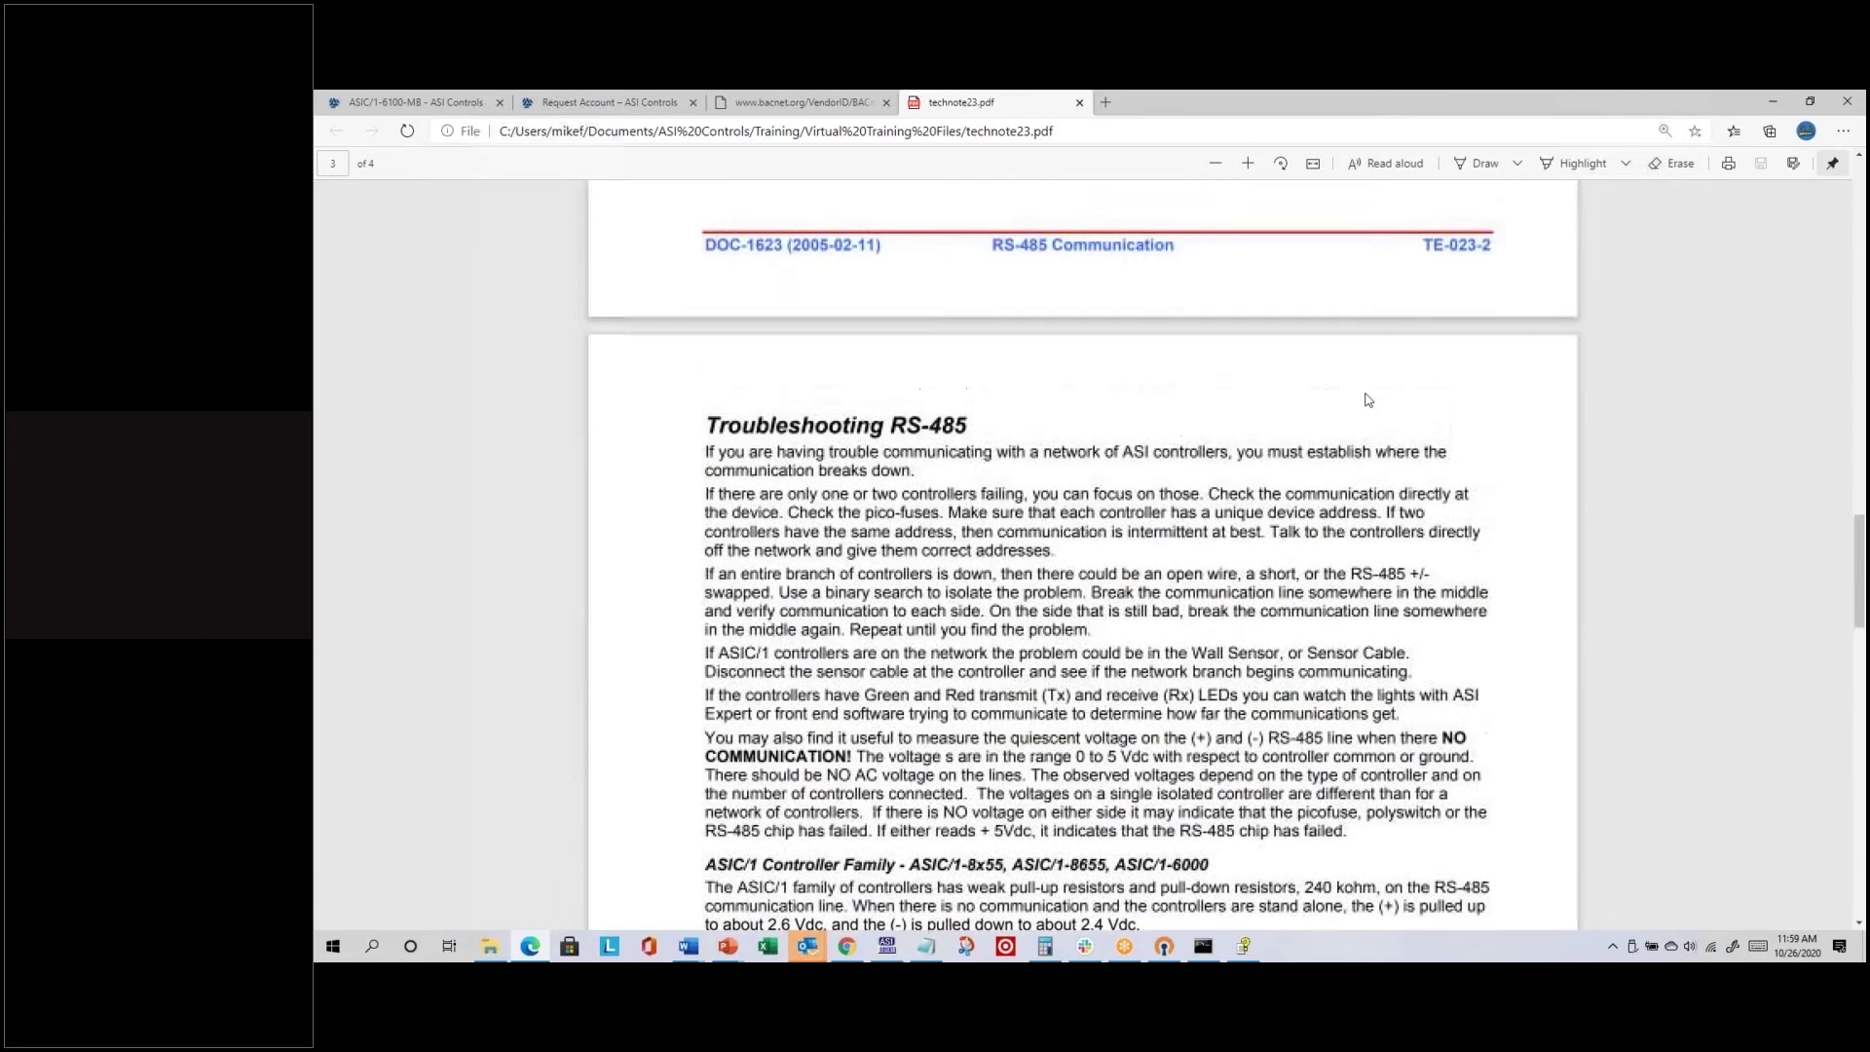
{"action": "scroll", "coordinate": [967, 464], "scroll_direction": "up", "scroll_amount": 10}
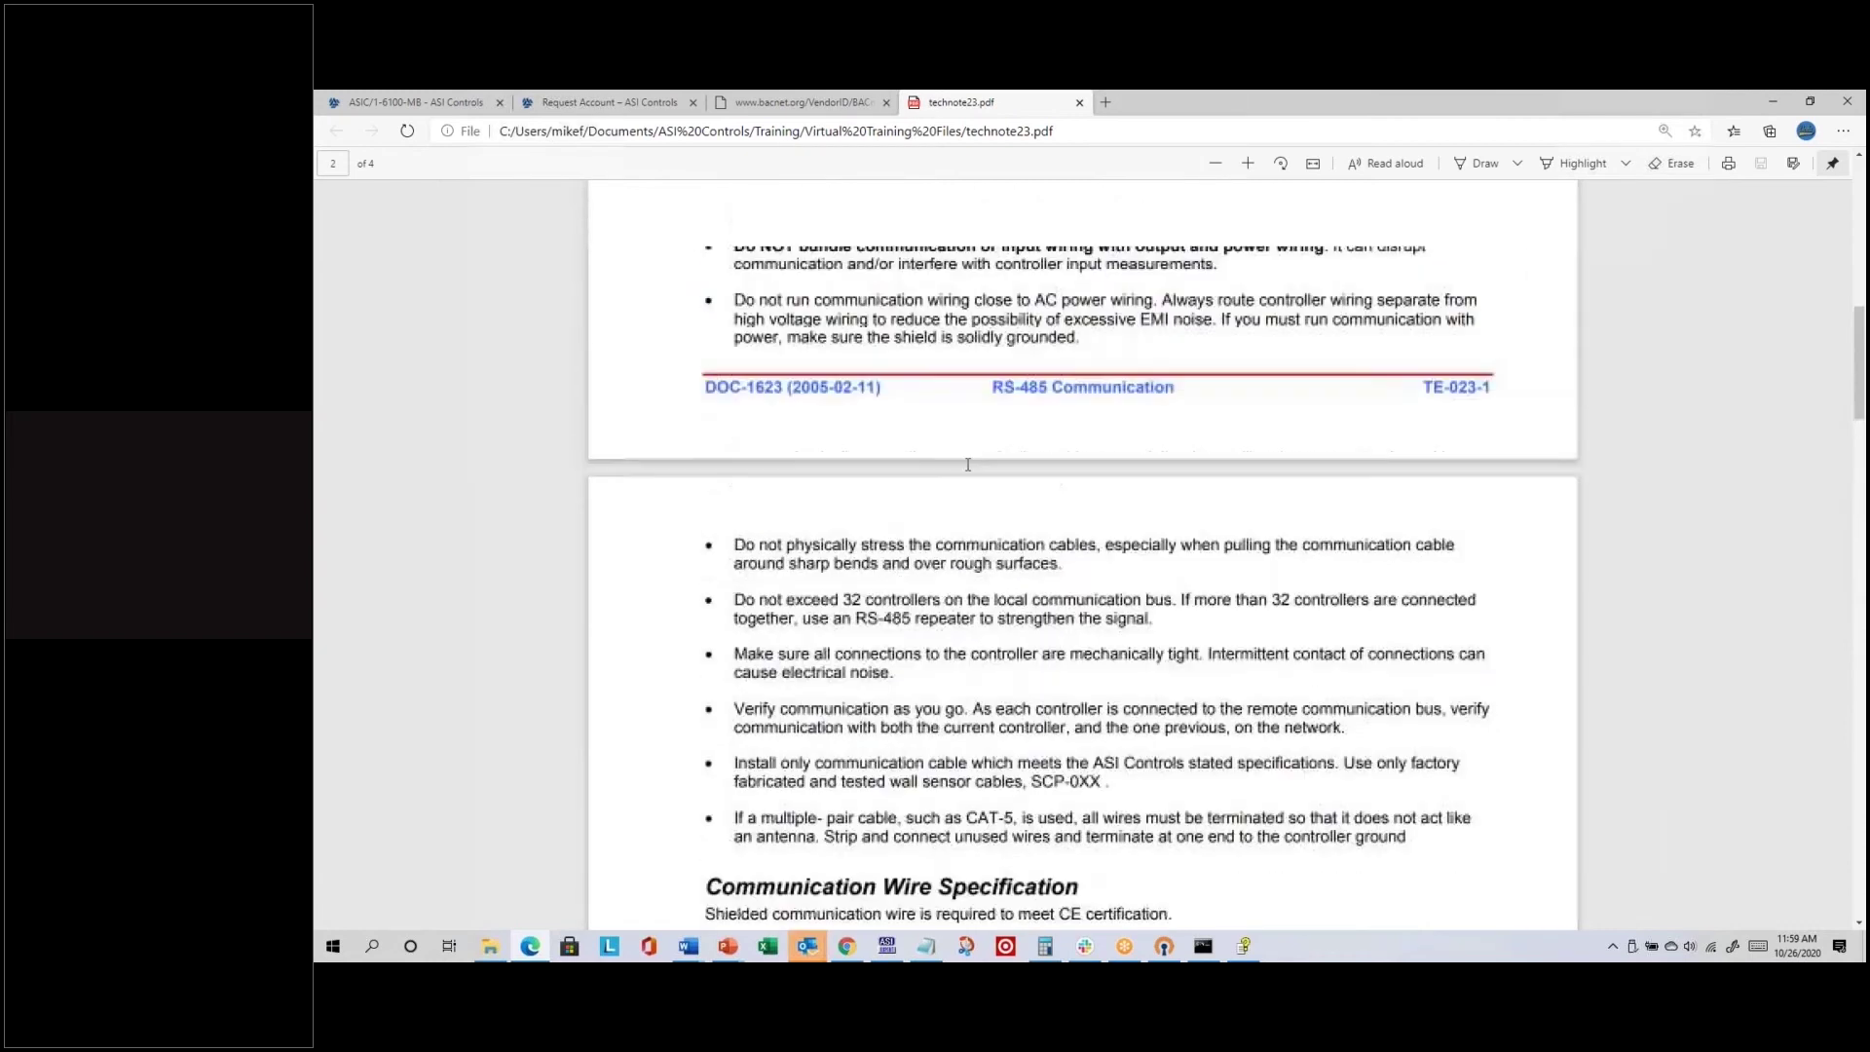
{"action": "scroll", "coordinate": [967, 464], "scroll_direction": "up", "scroll_amount": 3}
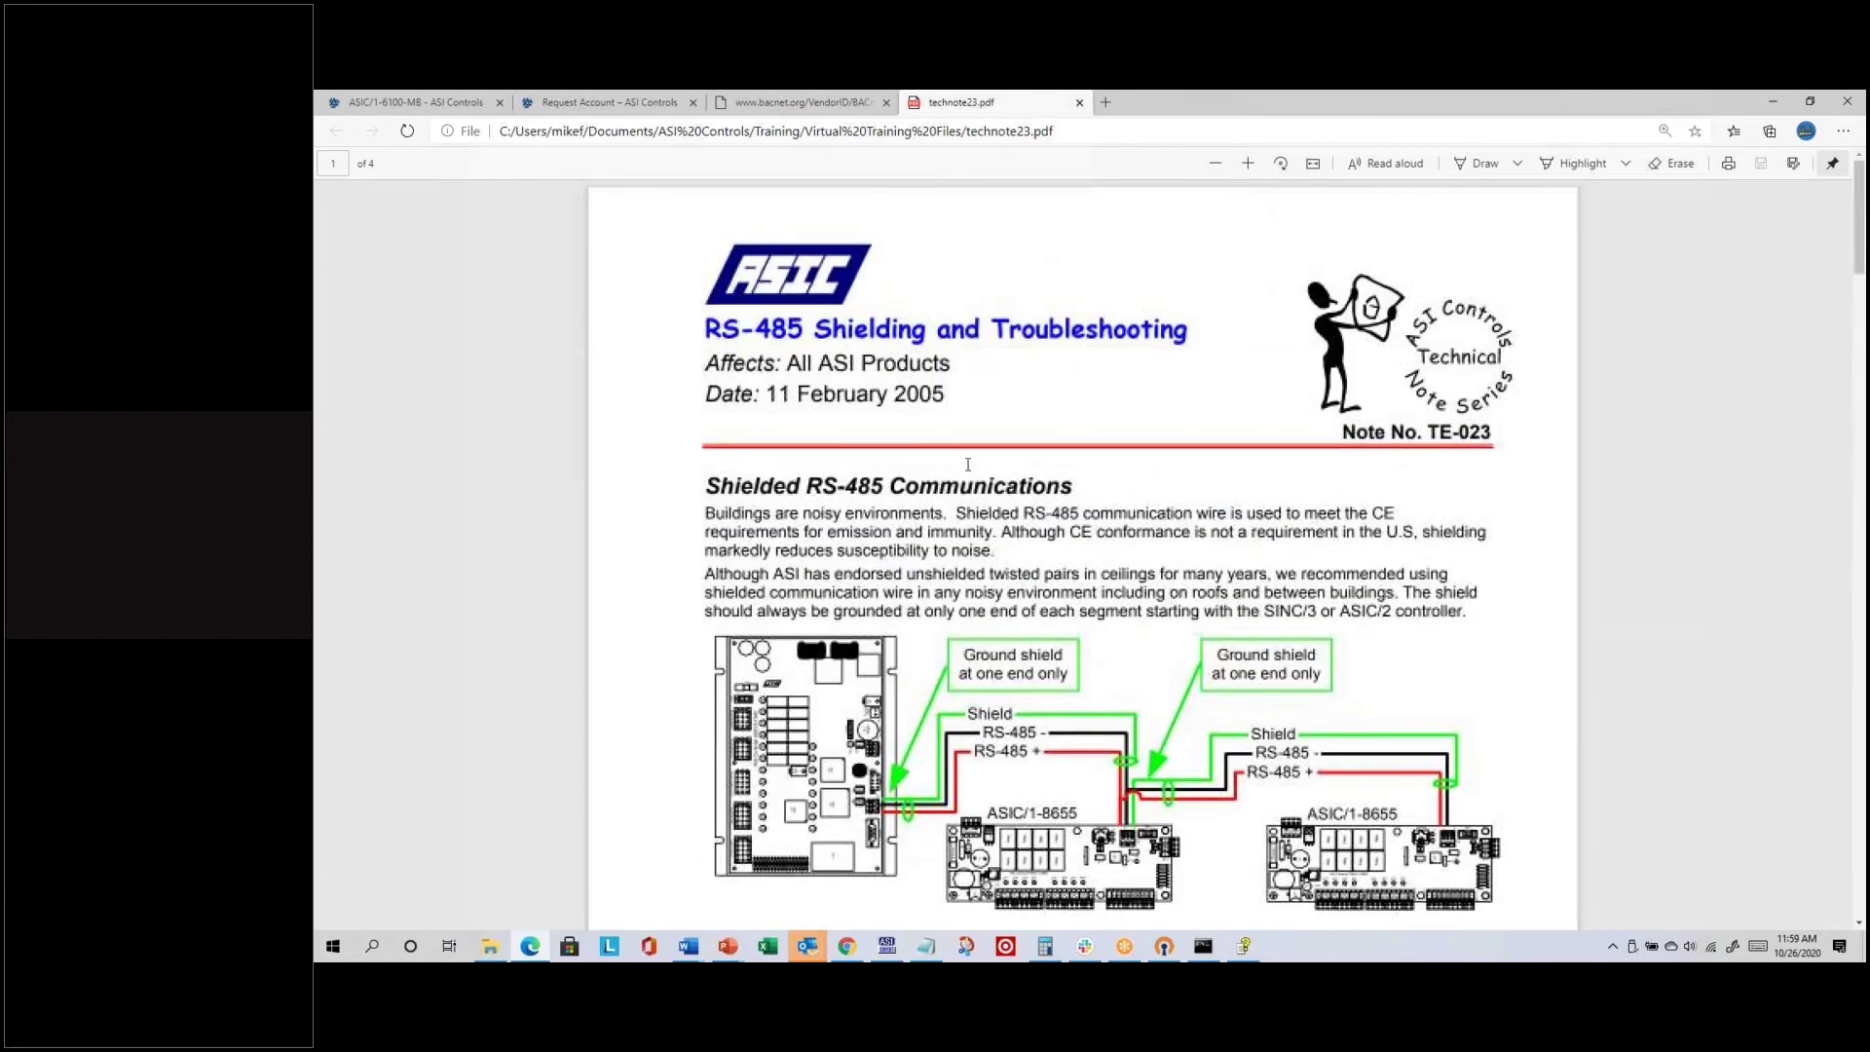
{"action": "key", "text": "alt+Tab"}
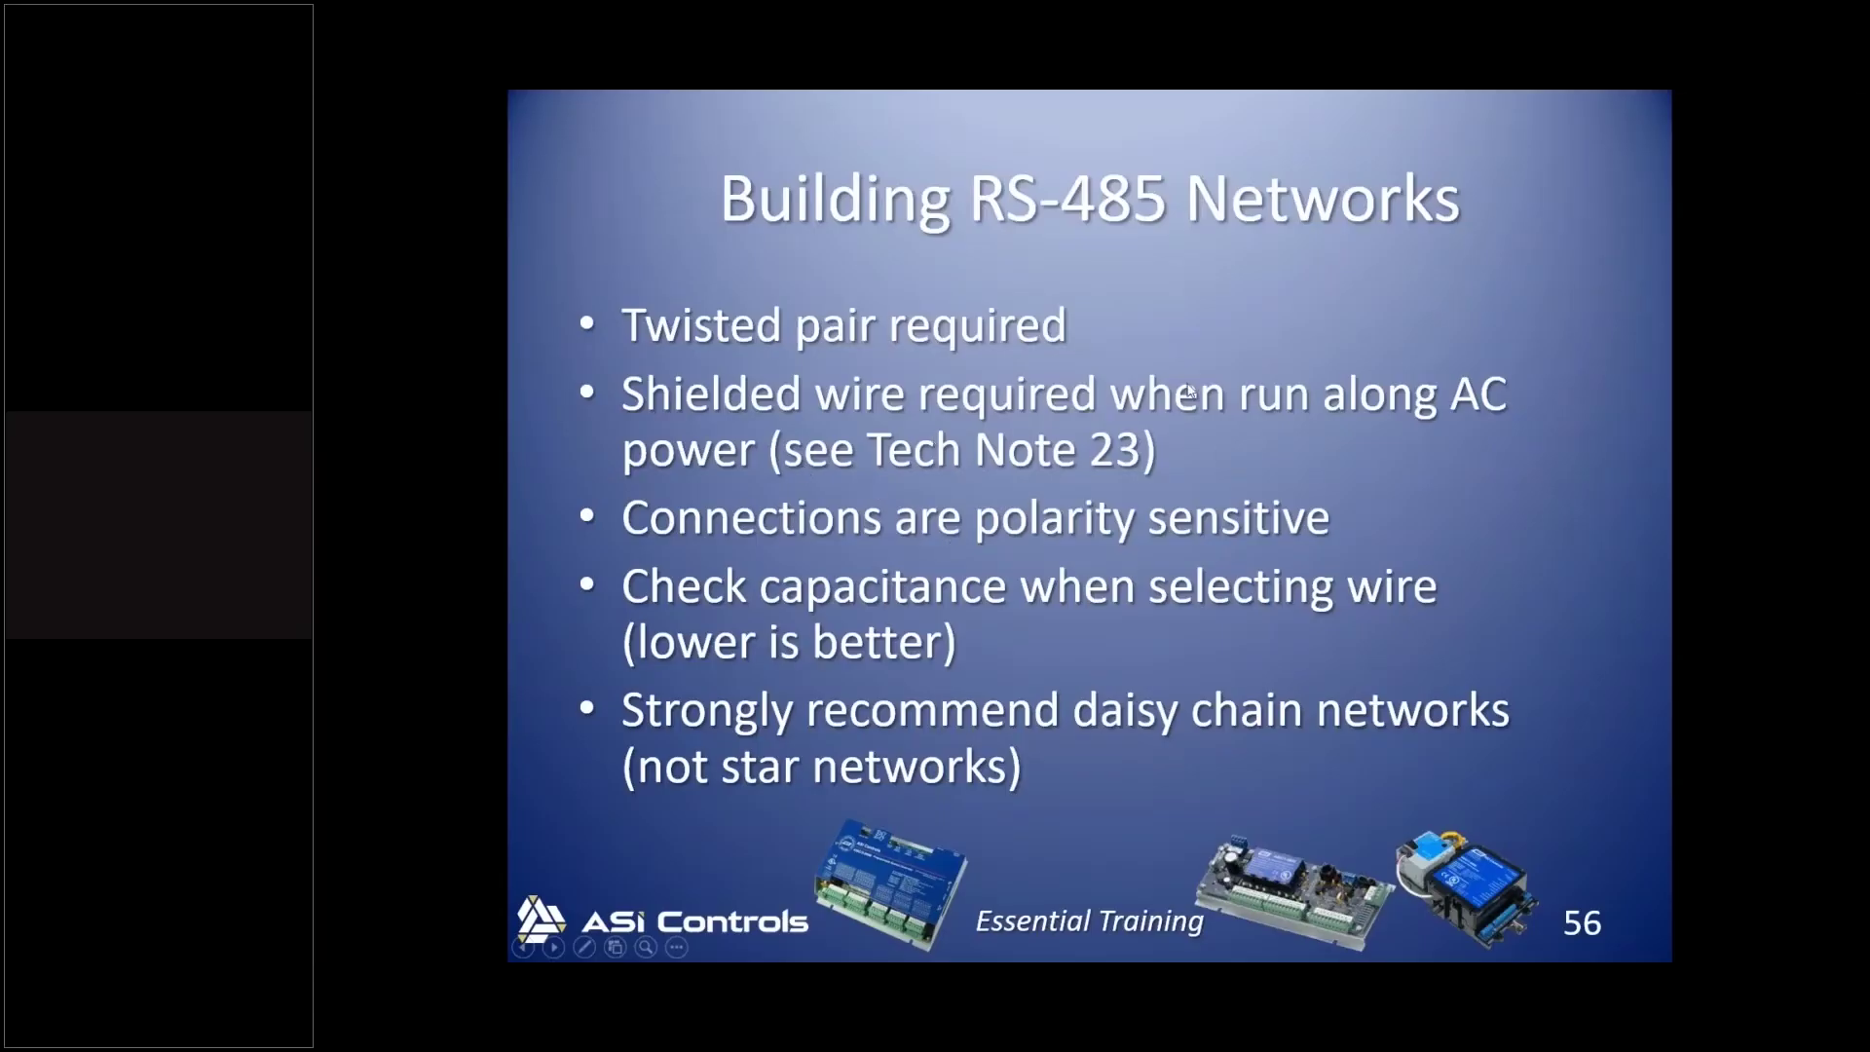
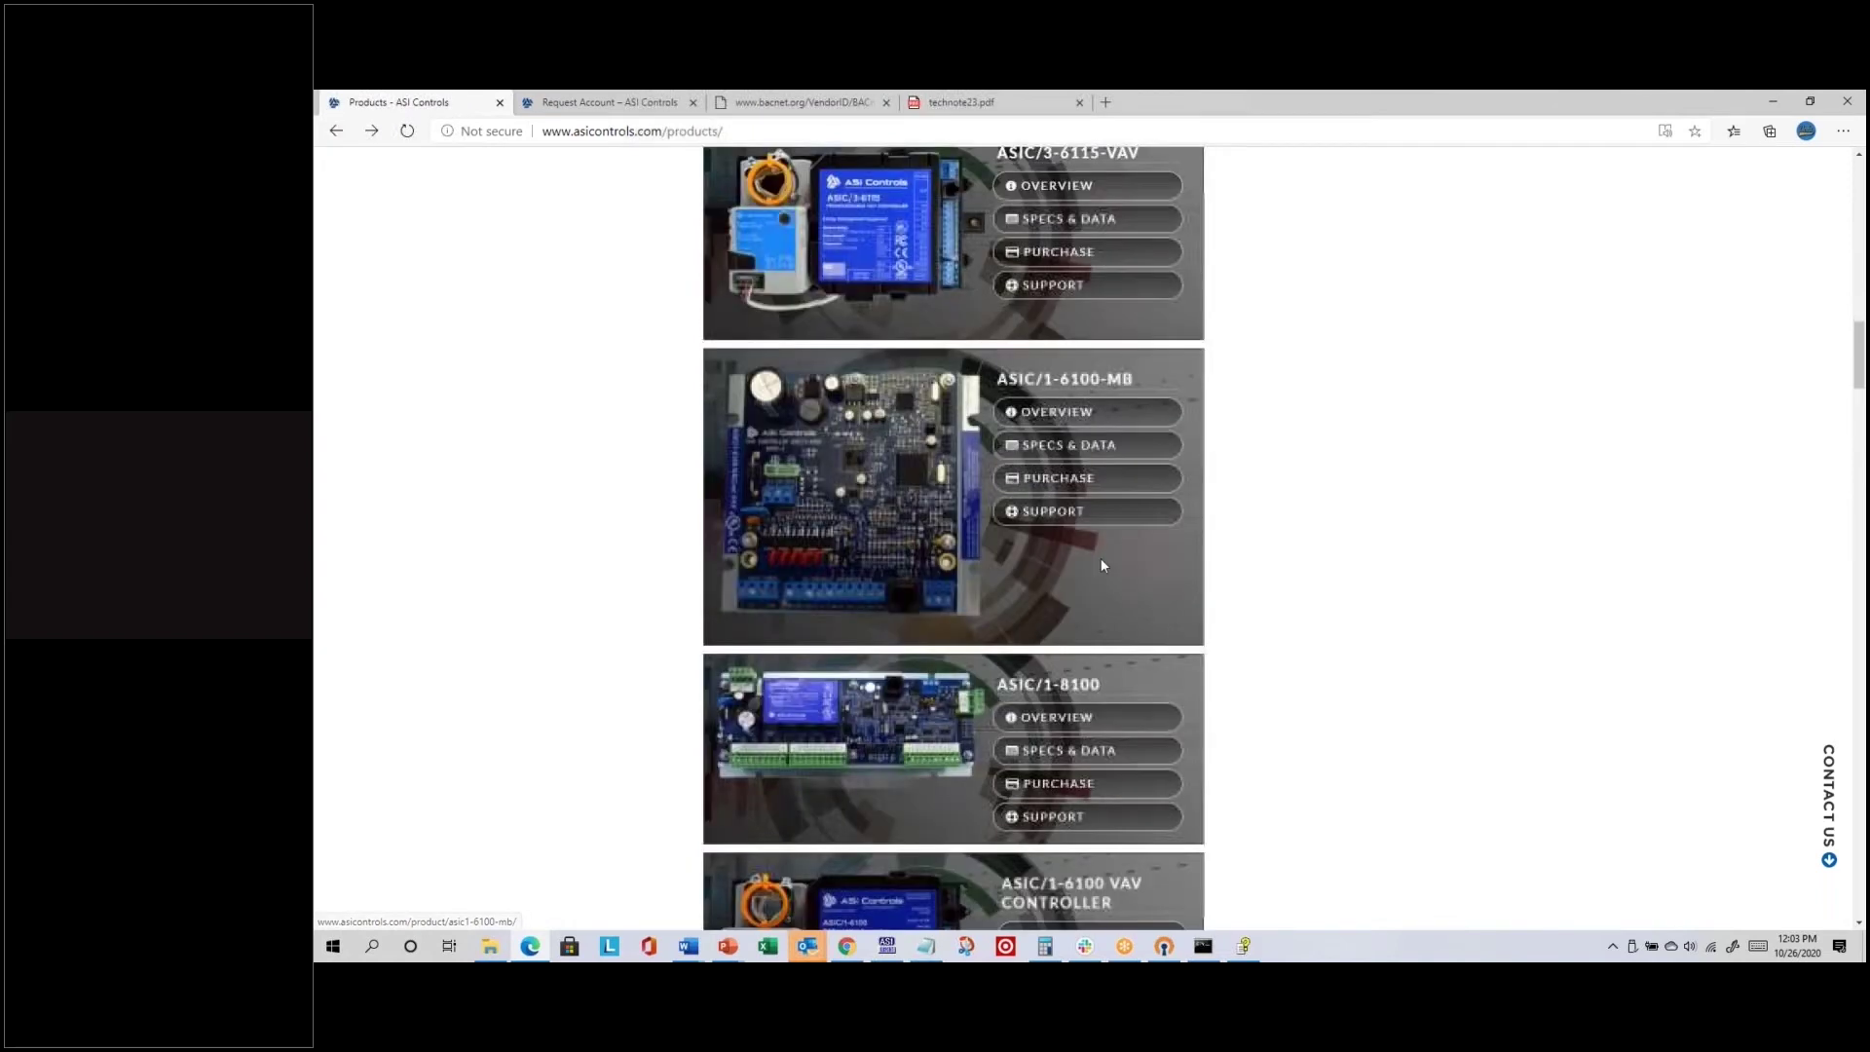
Step: Open the Micro-SINC Portable overview from the Networking products, enlarge its product photo, and close the enlarged view
{"action": "scroll", "coordinate": [1088, 550], "scroll_direction": "down", "scroll_amount": 10}
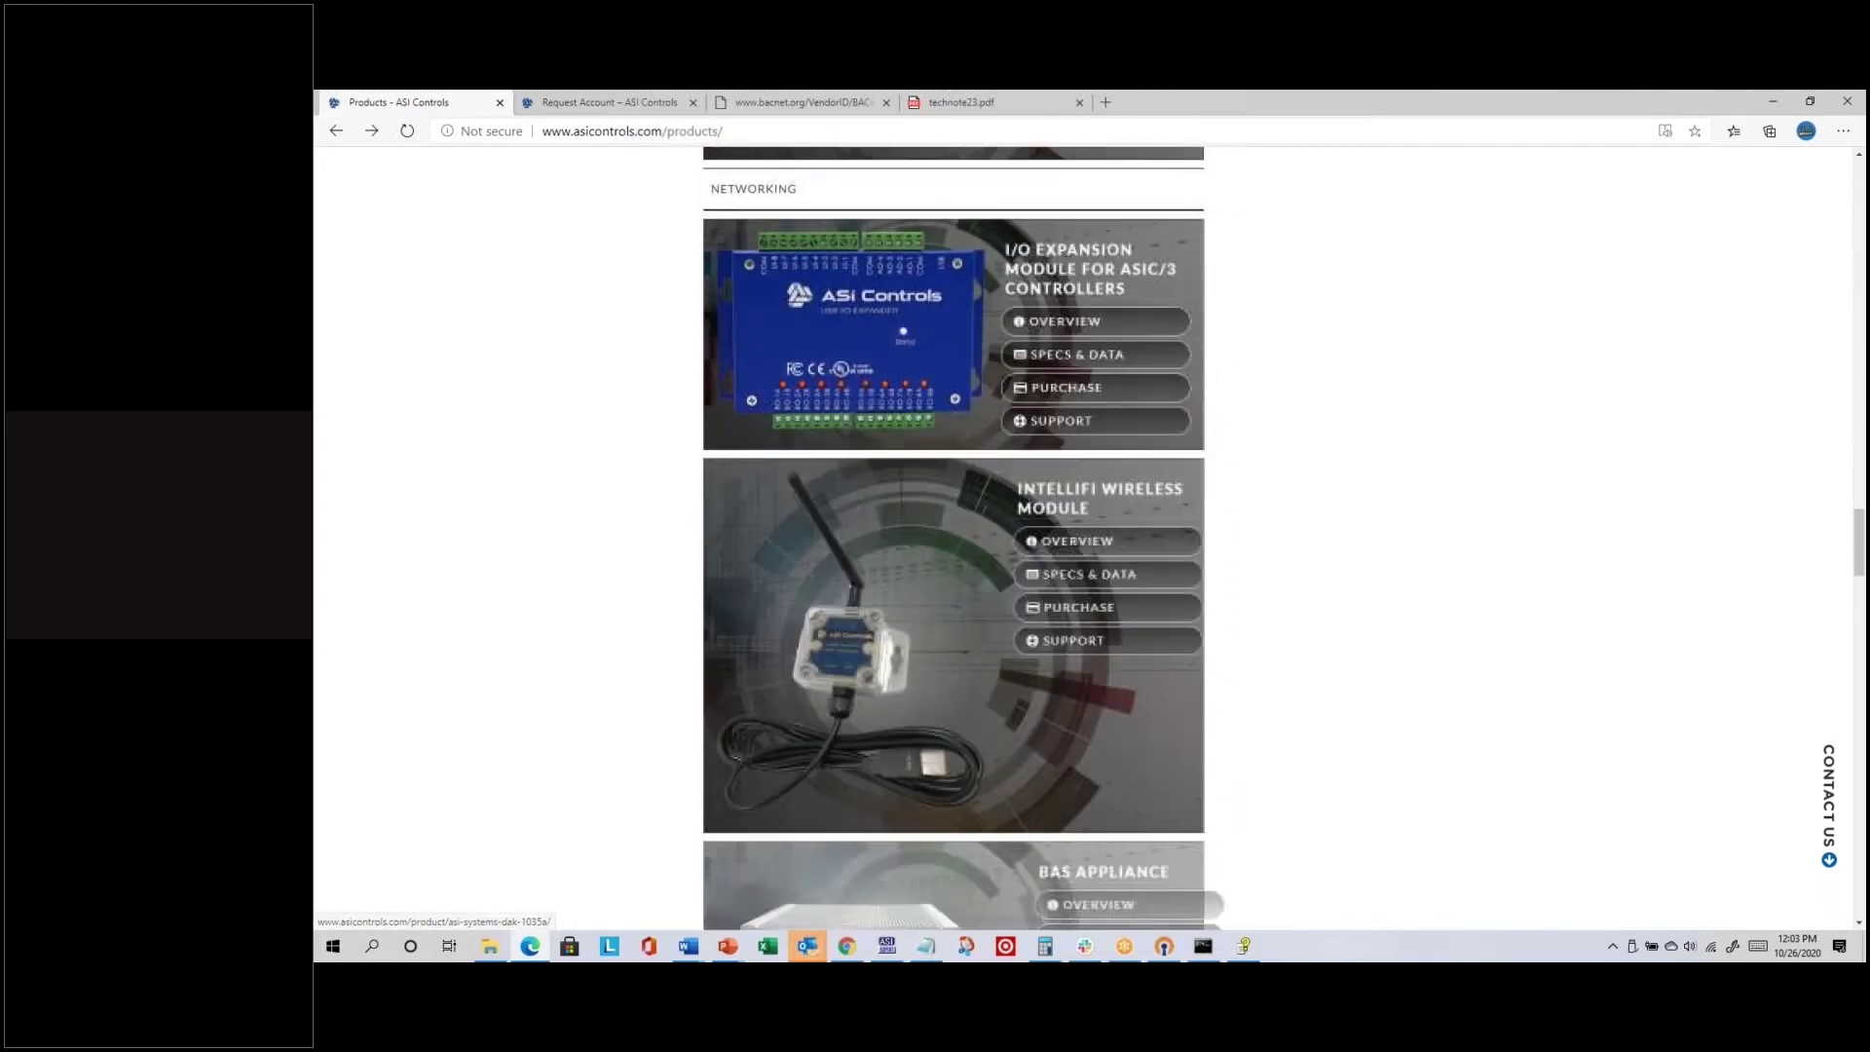
{"action": "scroll", "coordinate": [1071, 487], "scroll_direction": "down", "scroll_amount": 2}
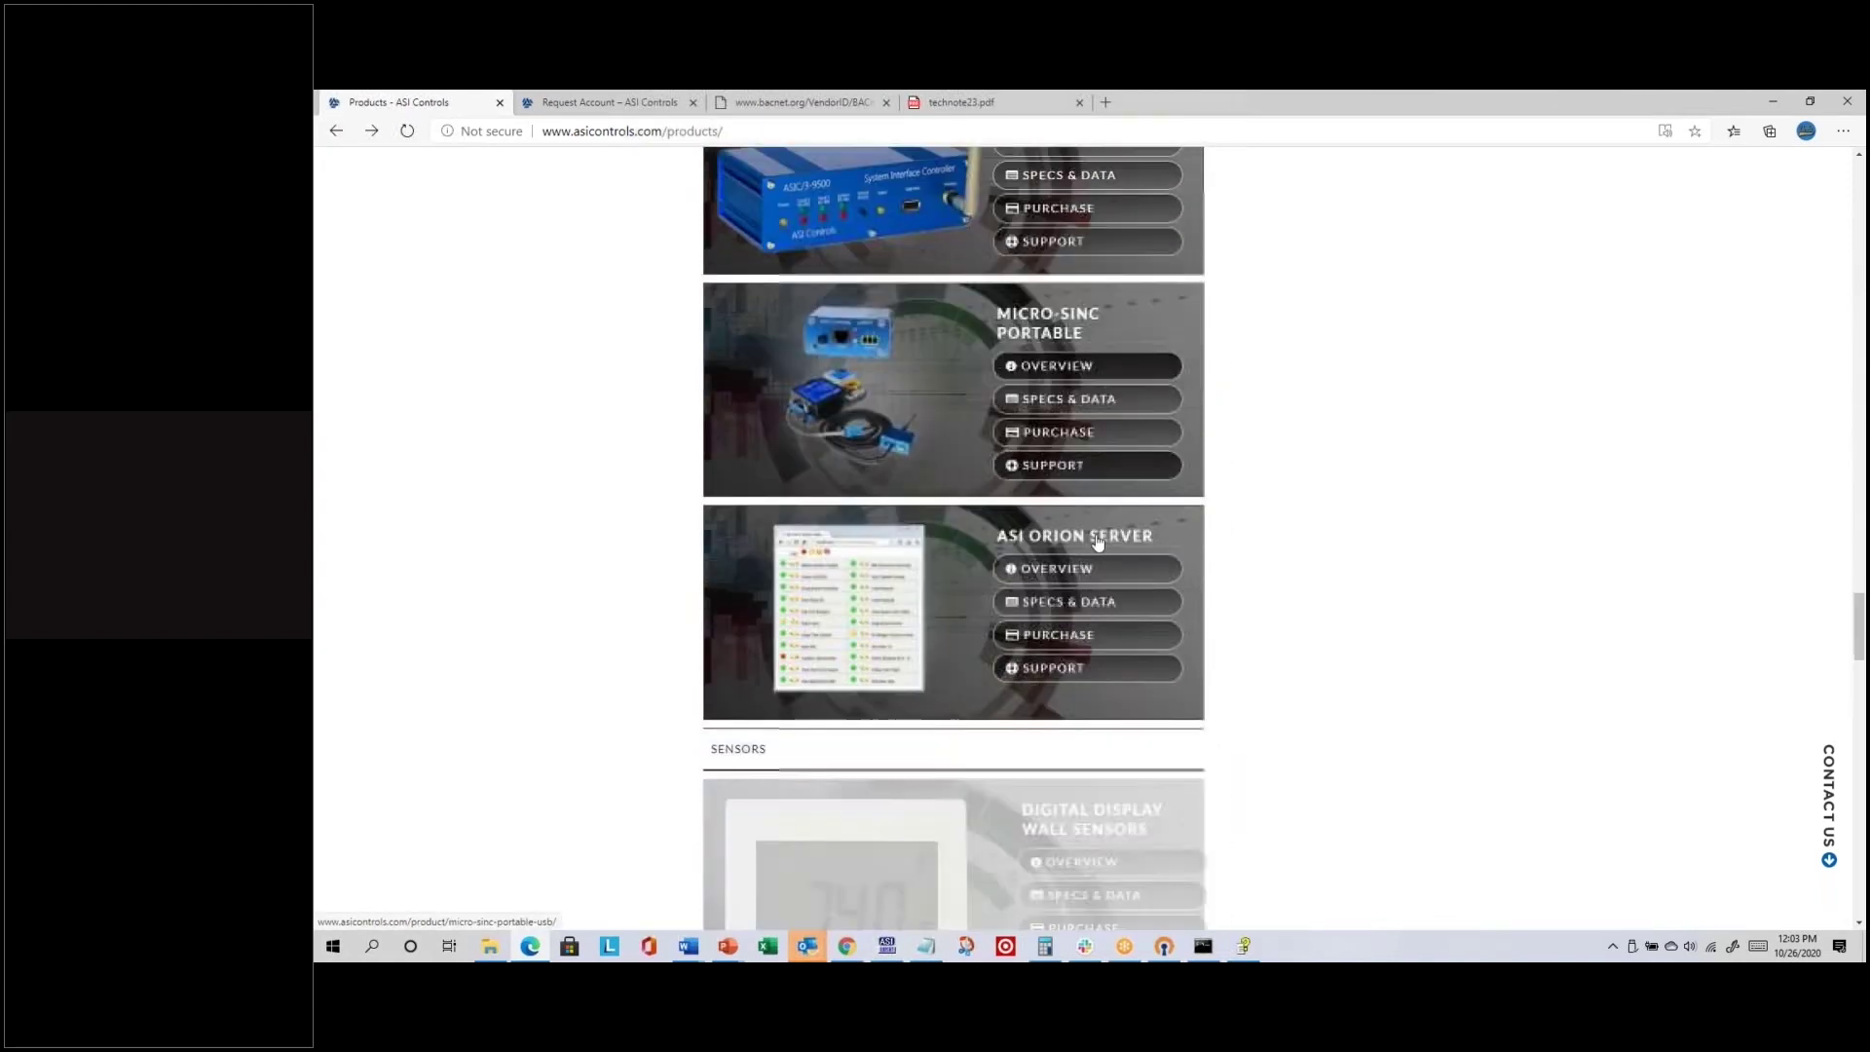
{"action": "left_click", "coordinate": [1062, 357]}
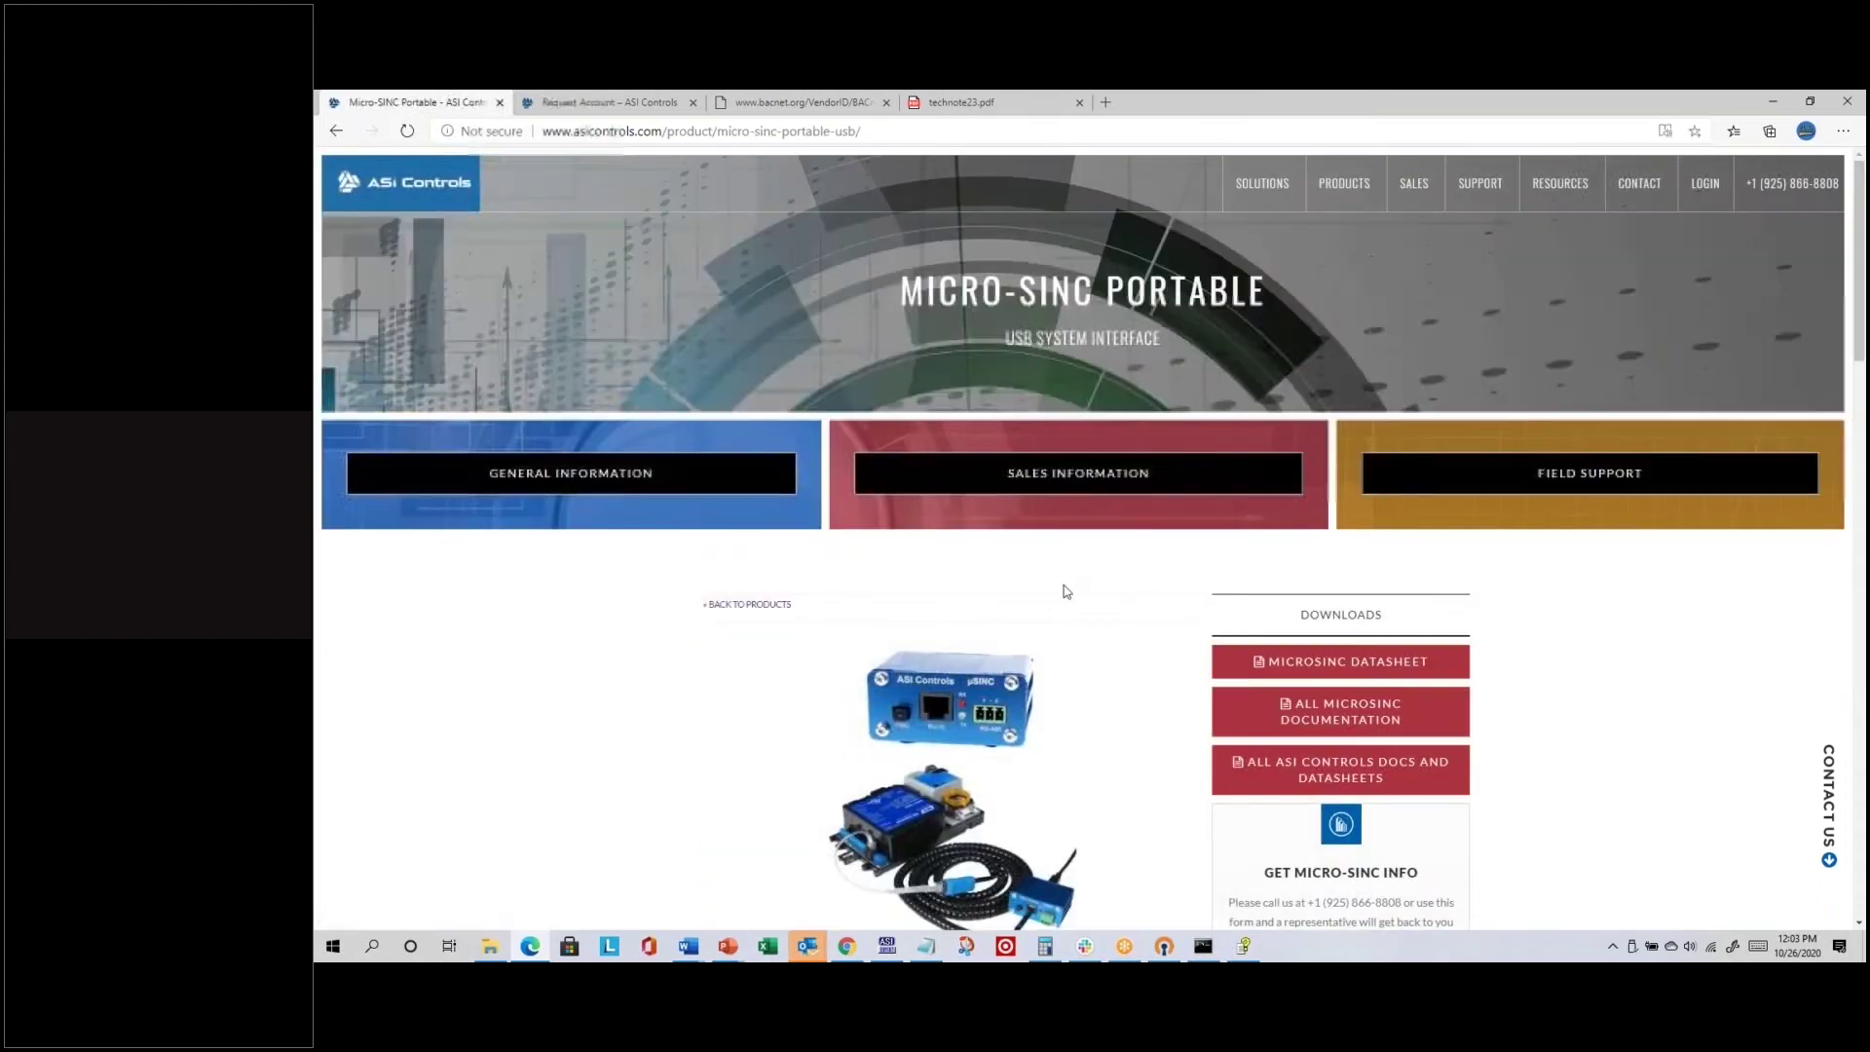
{"action": "scroll", "coordinate": [1051, 545], "scroll_direction": "down", "scroll_amount": 4}
{"action": "left_click", "coordinate": [973, 342]}
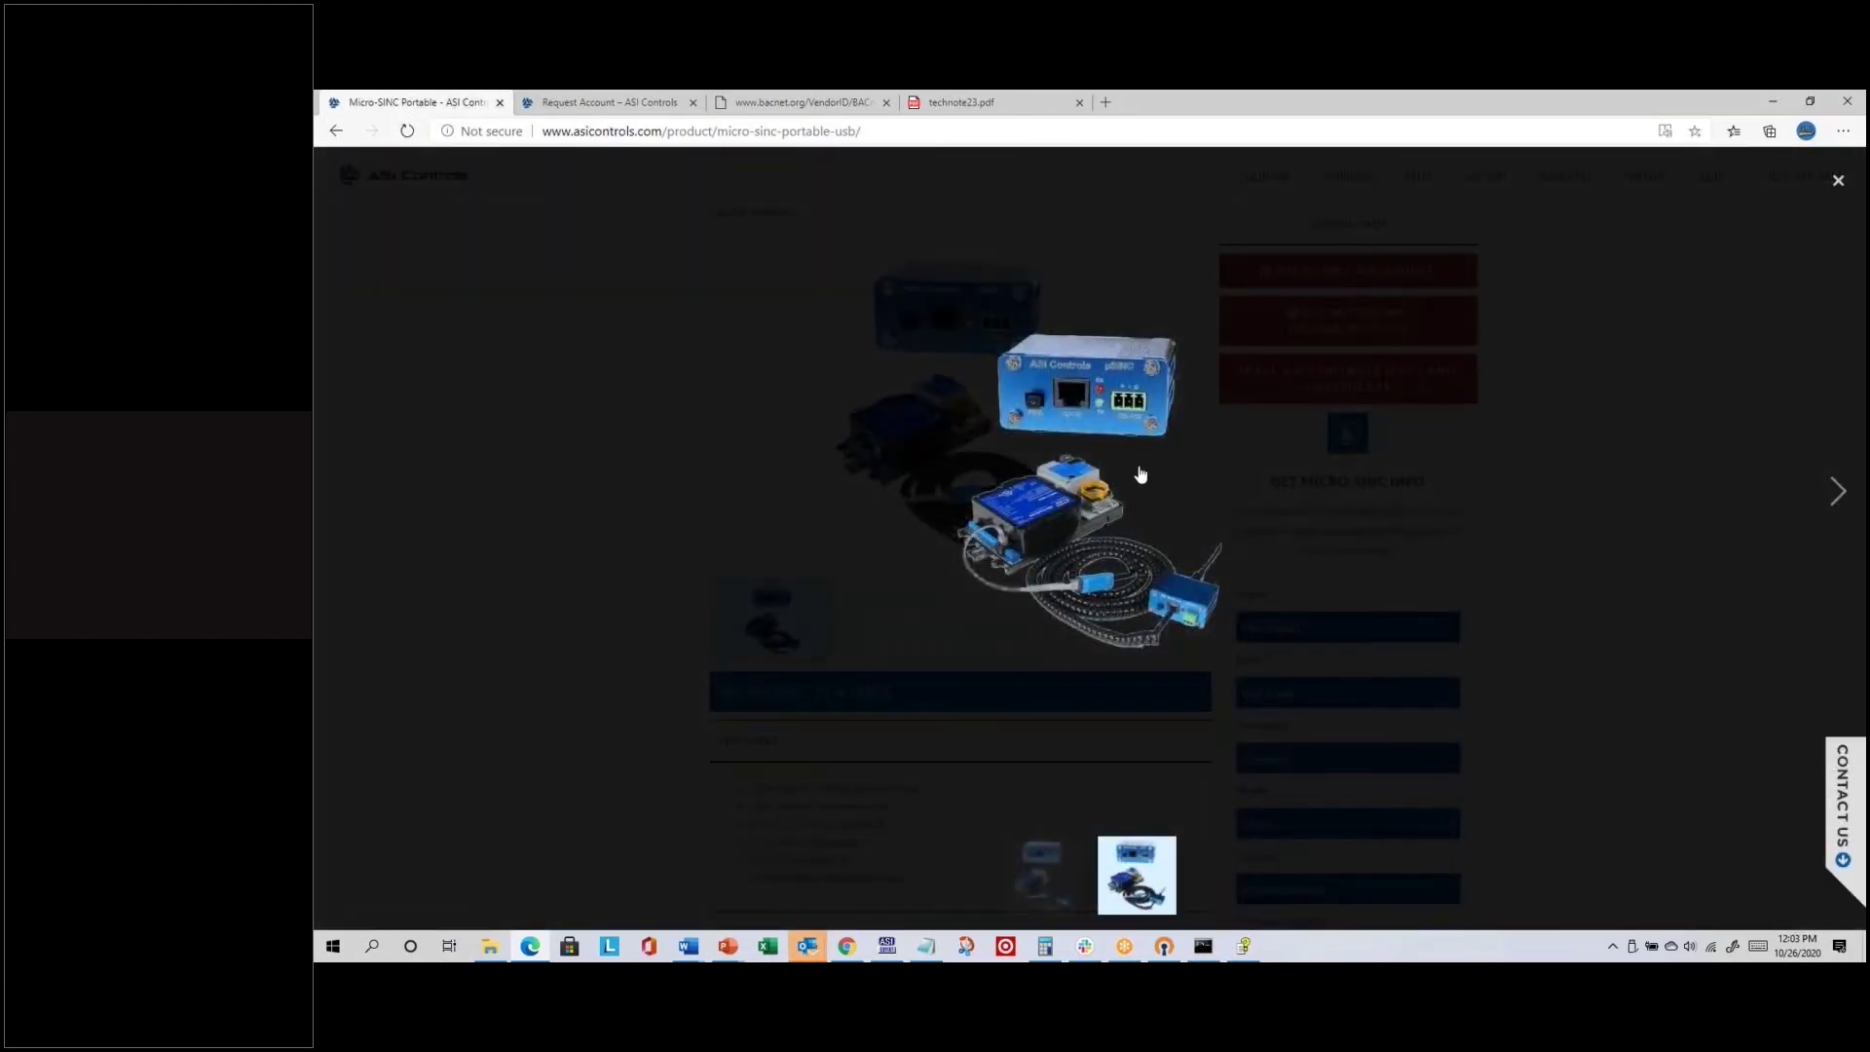
{"action": "left_click", "coordinate": [1838, 180]}
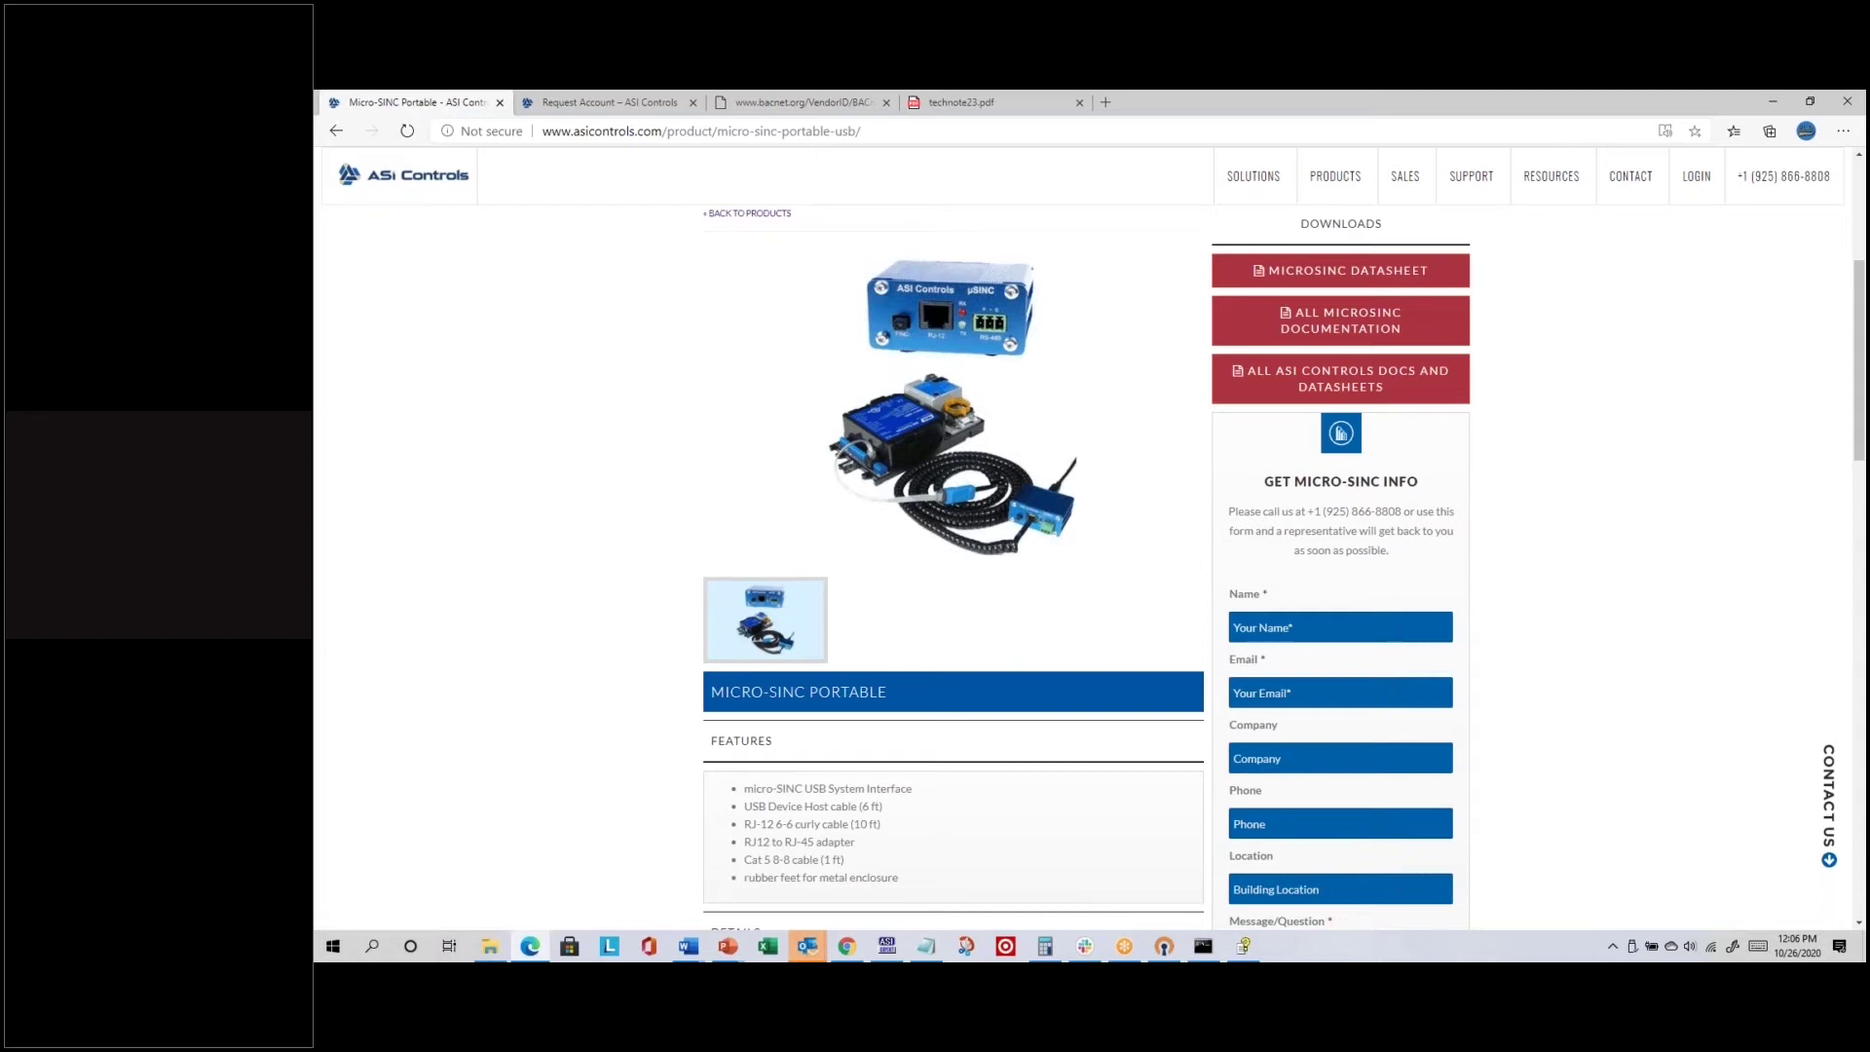
Step: Switch to ASI Visual Expert and create a new project named "October 26 Training COM" with no extra connection options
{"action": "key", "text": "alt+Tab"}
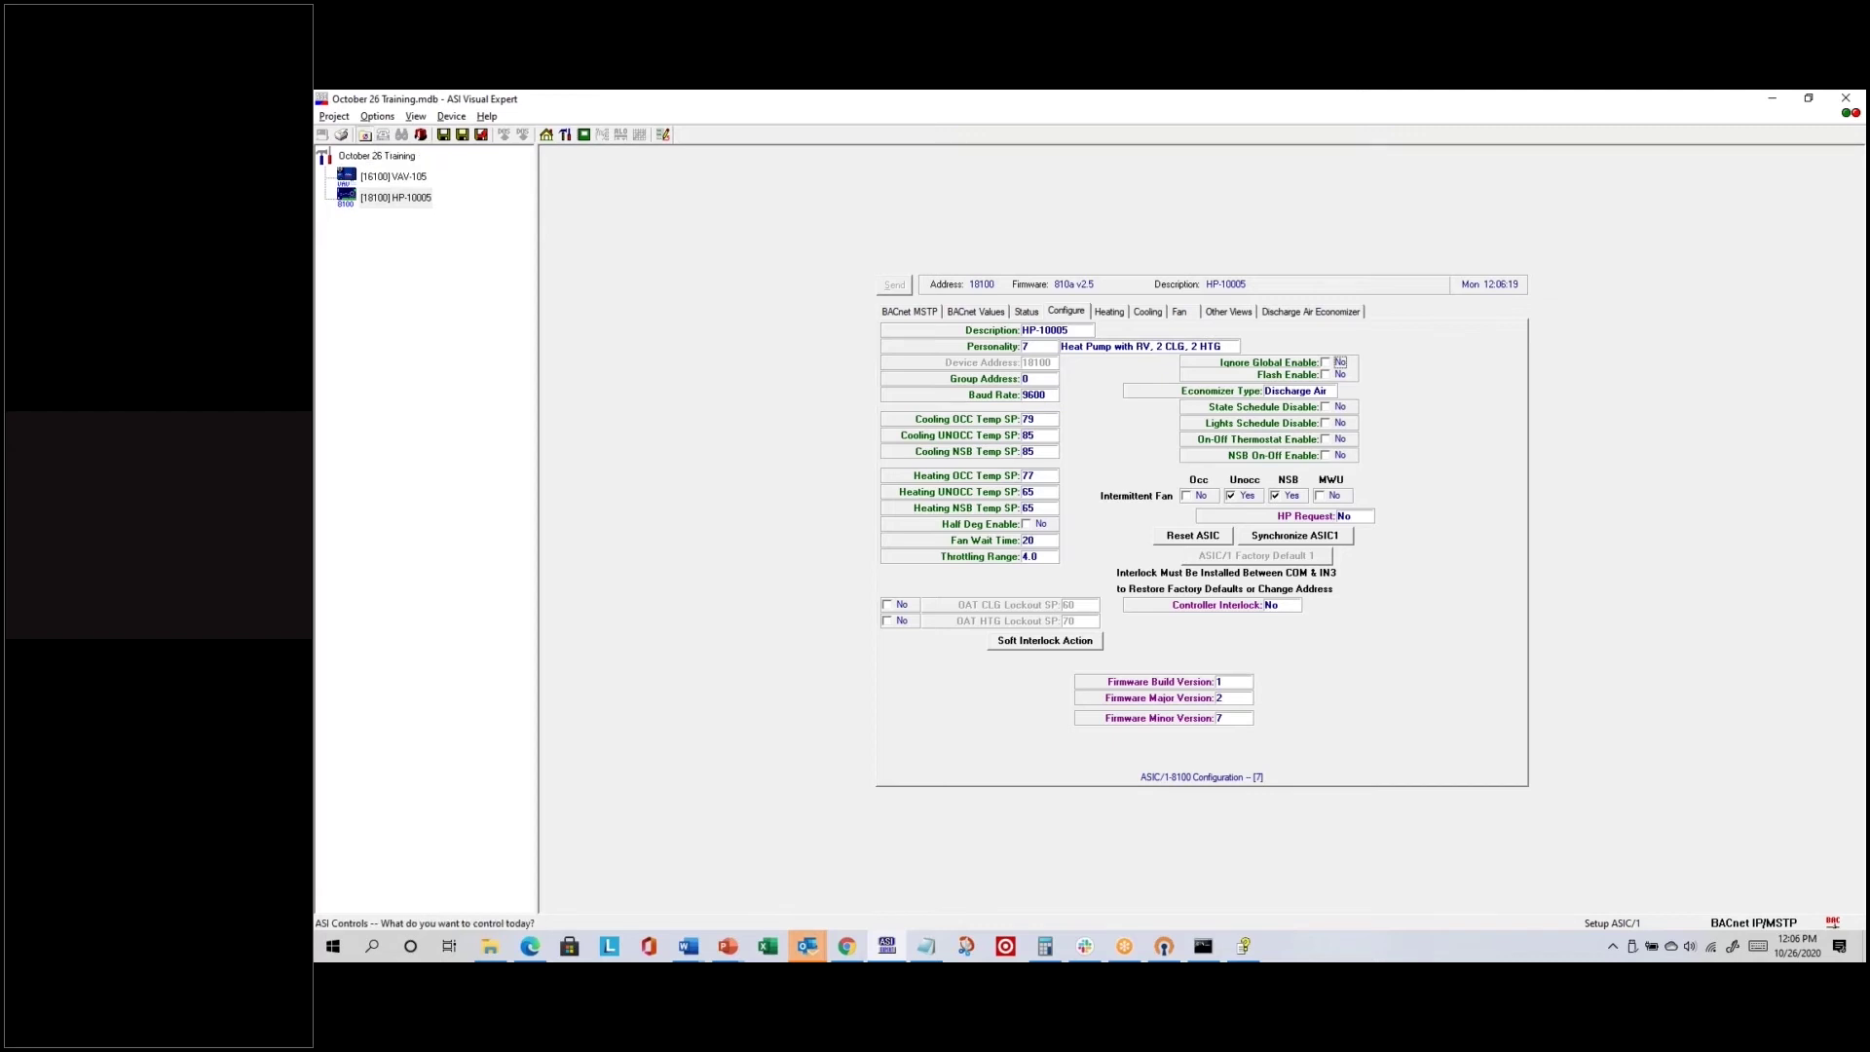
{"action": "left_click", "coordinate": [365, 137]}
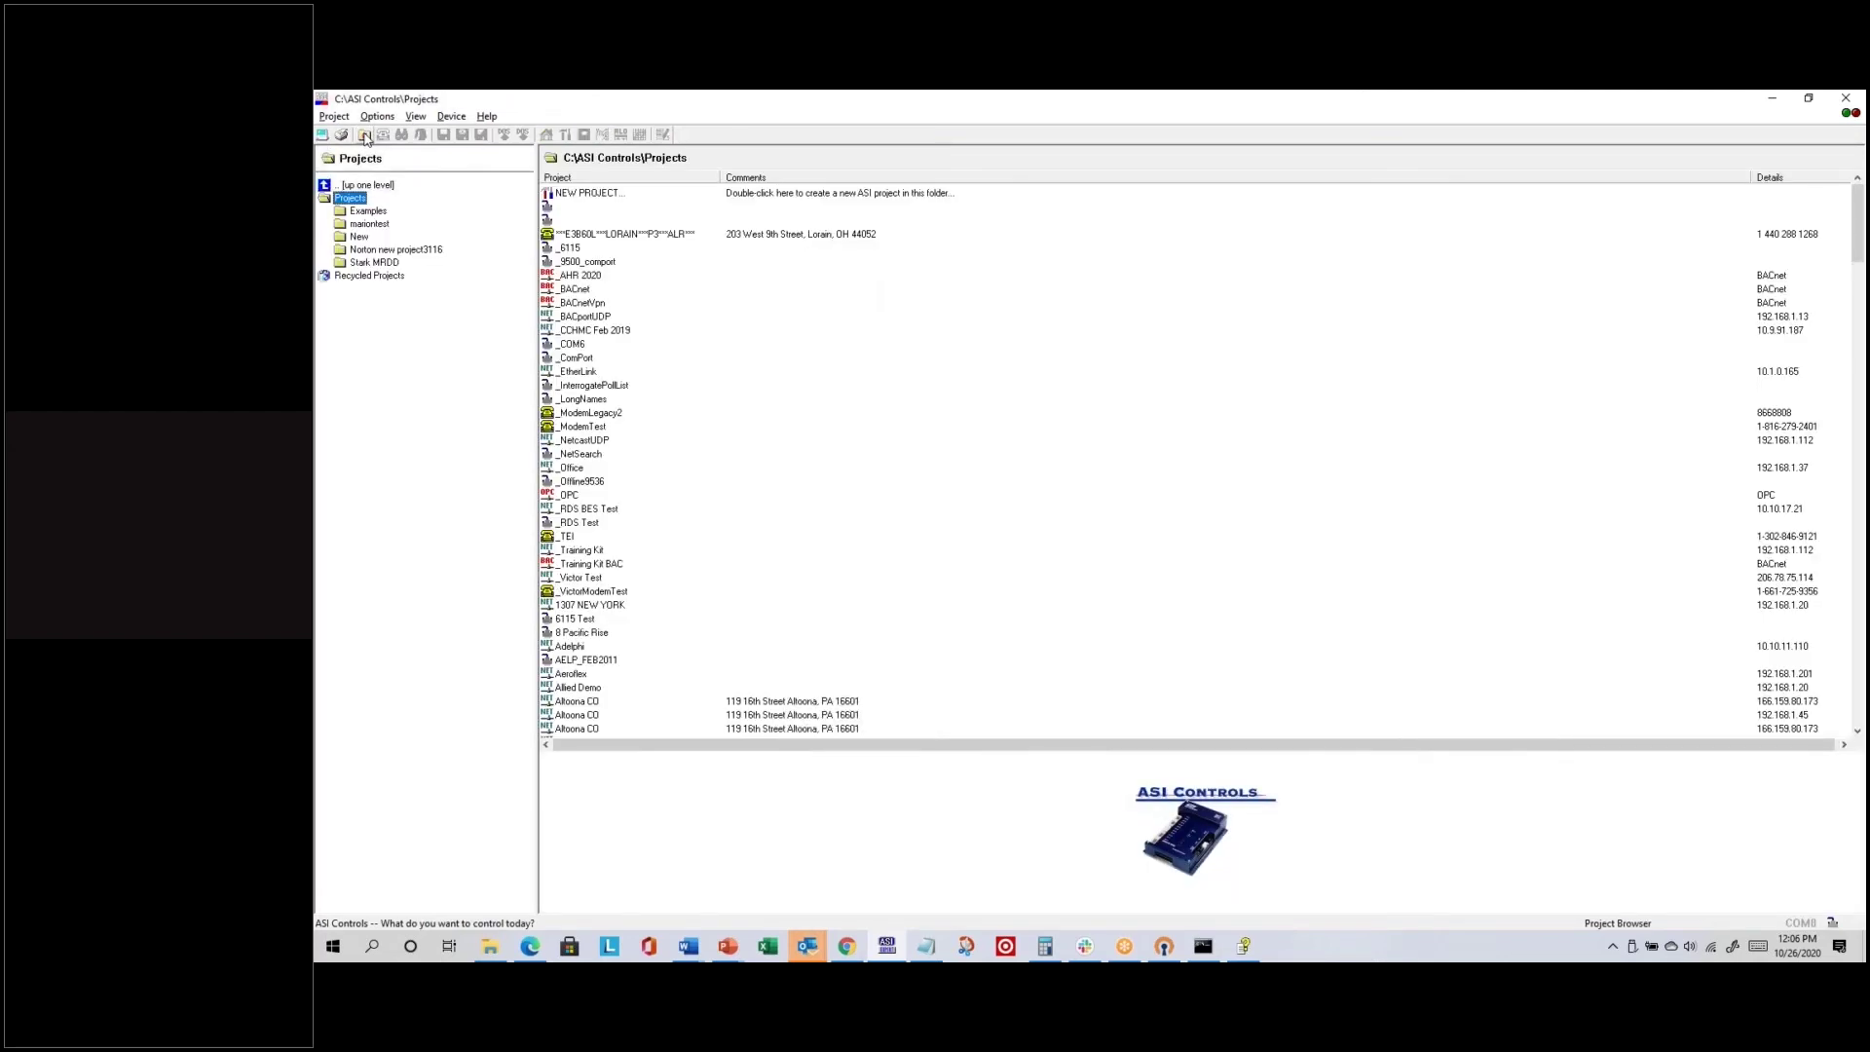
{"action": "double_click", "coordinate": [598, 192]}
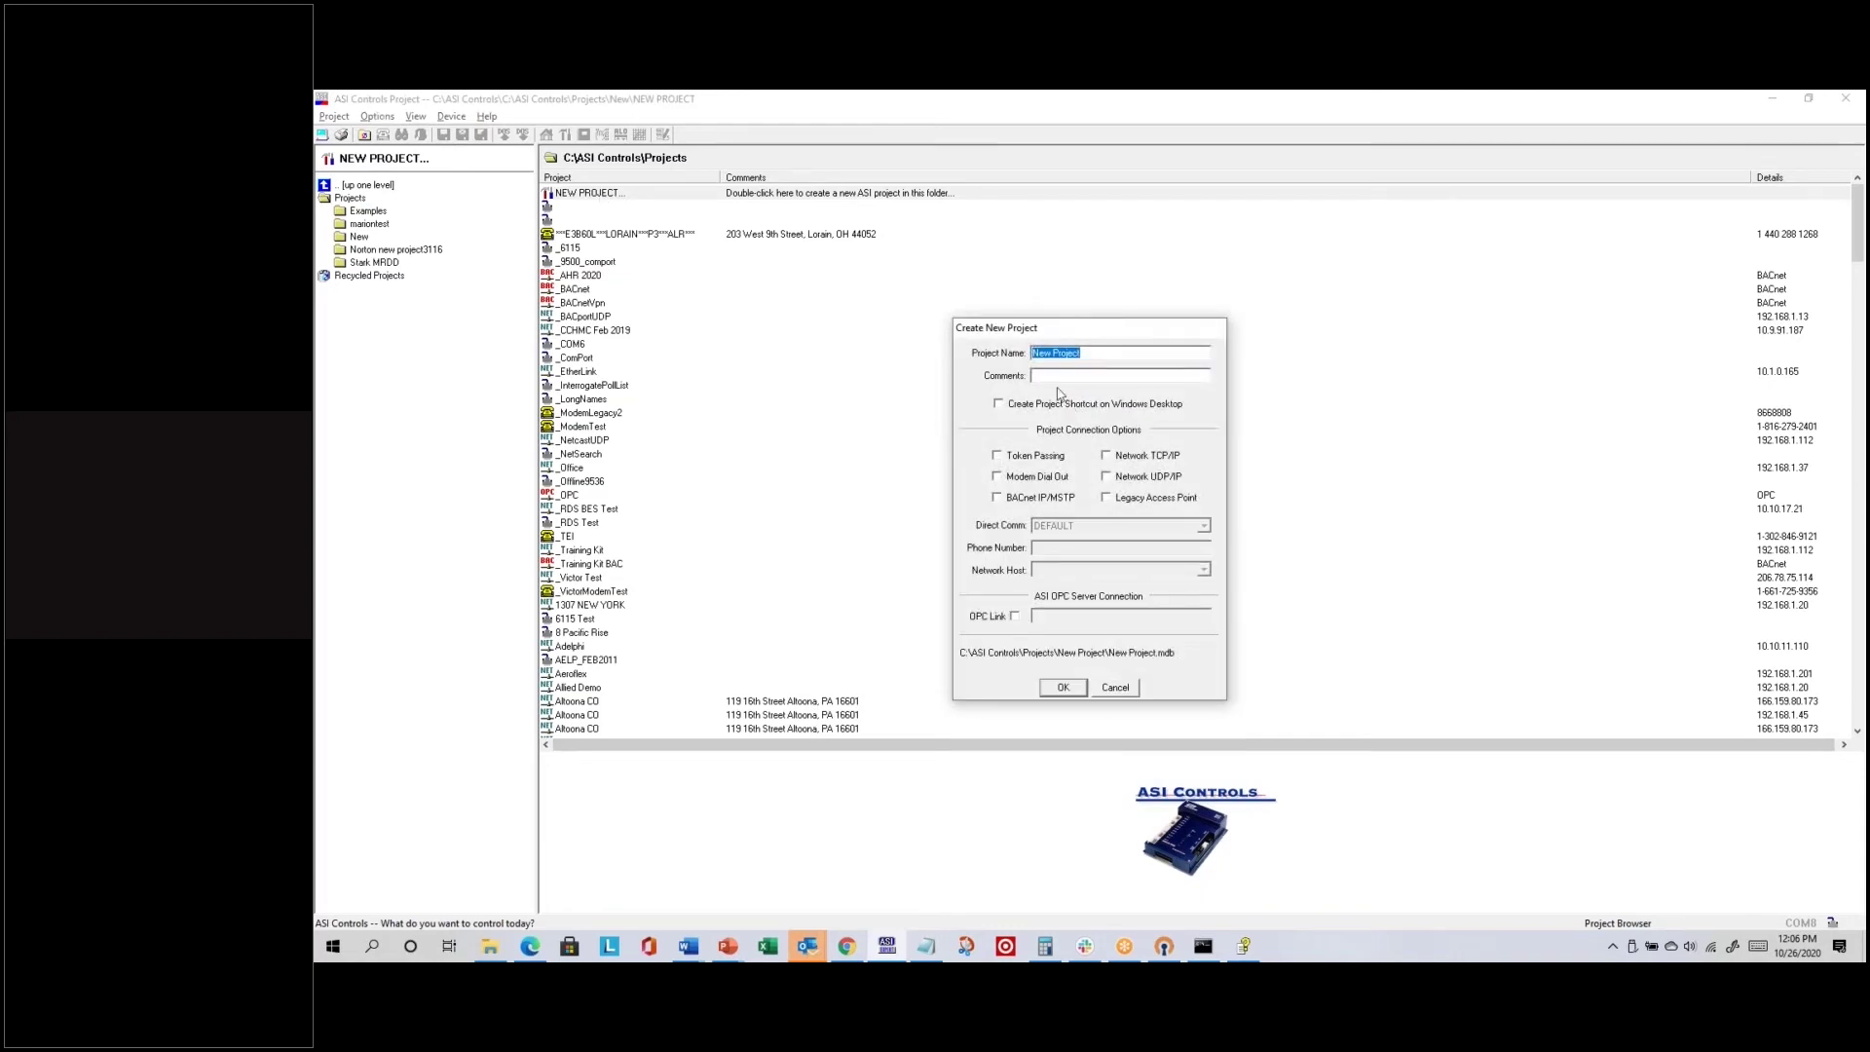
{"action": "type", "text": "October 26 Training COM"}
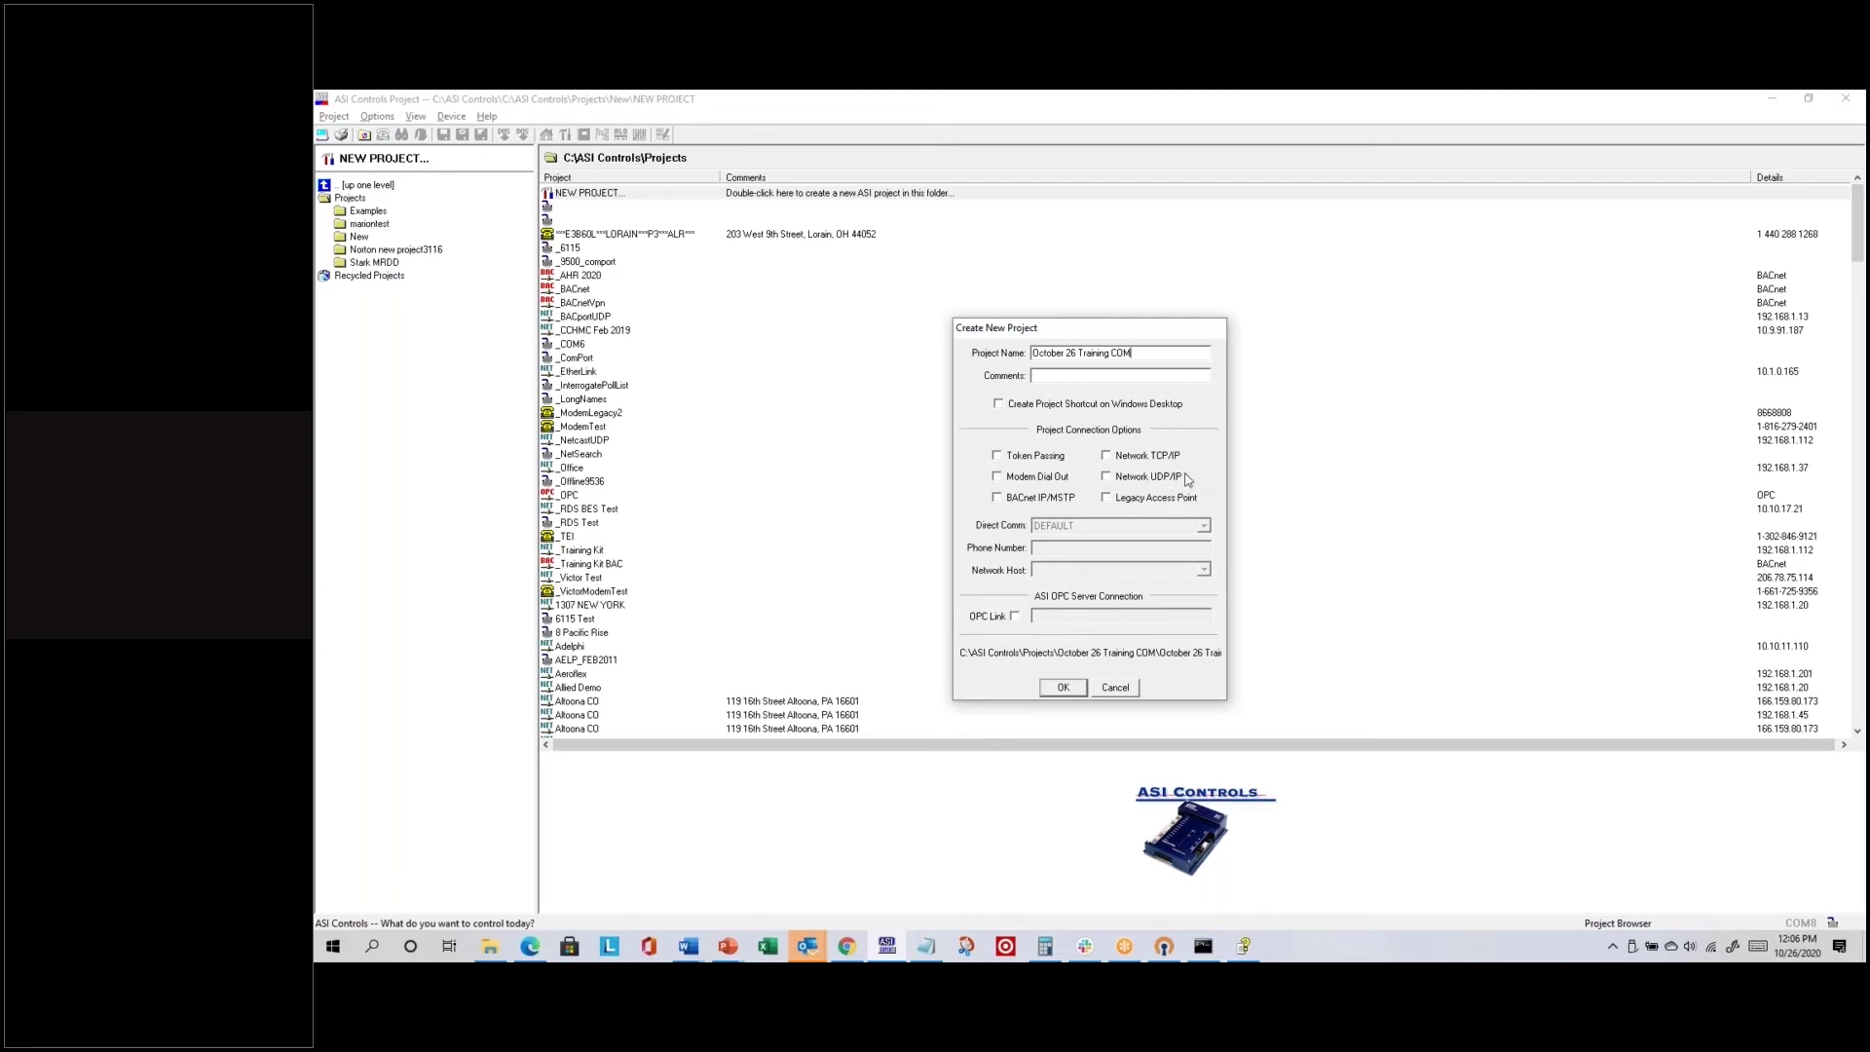
{"action": "left_click", "coordinate": [1062, 688]}
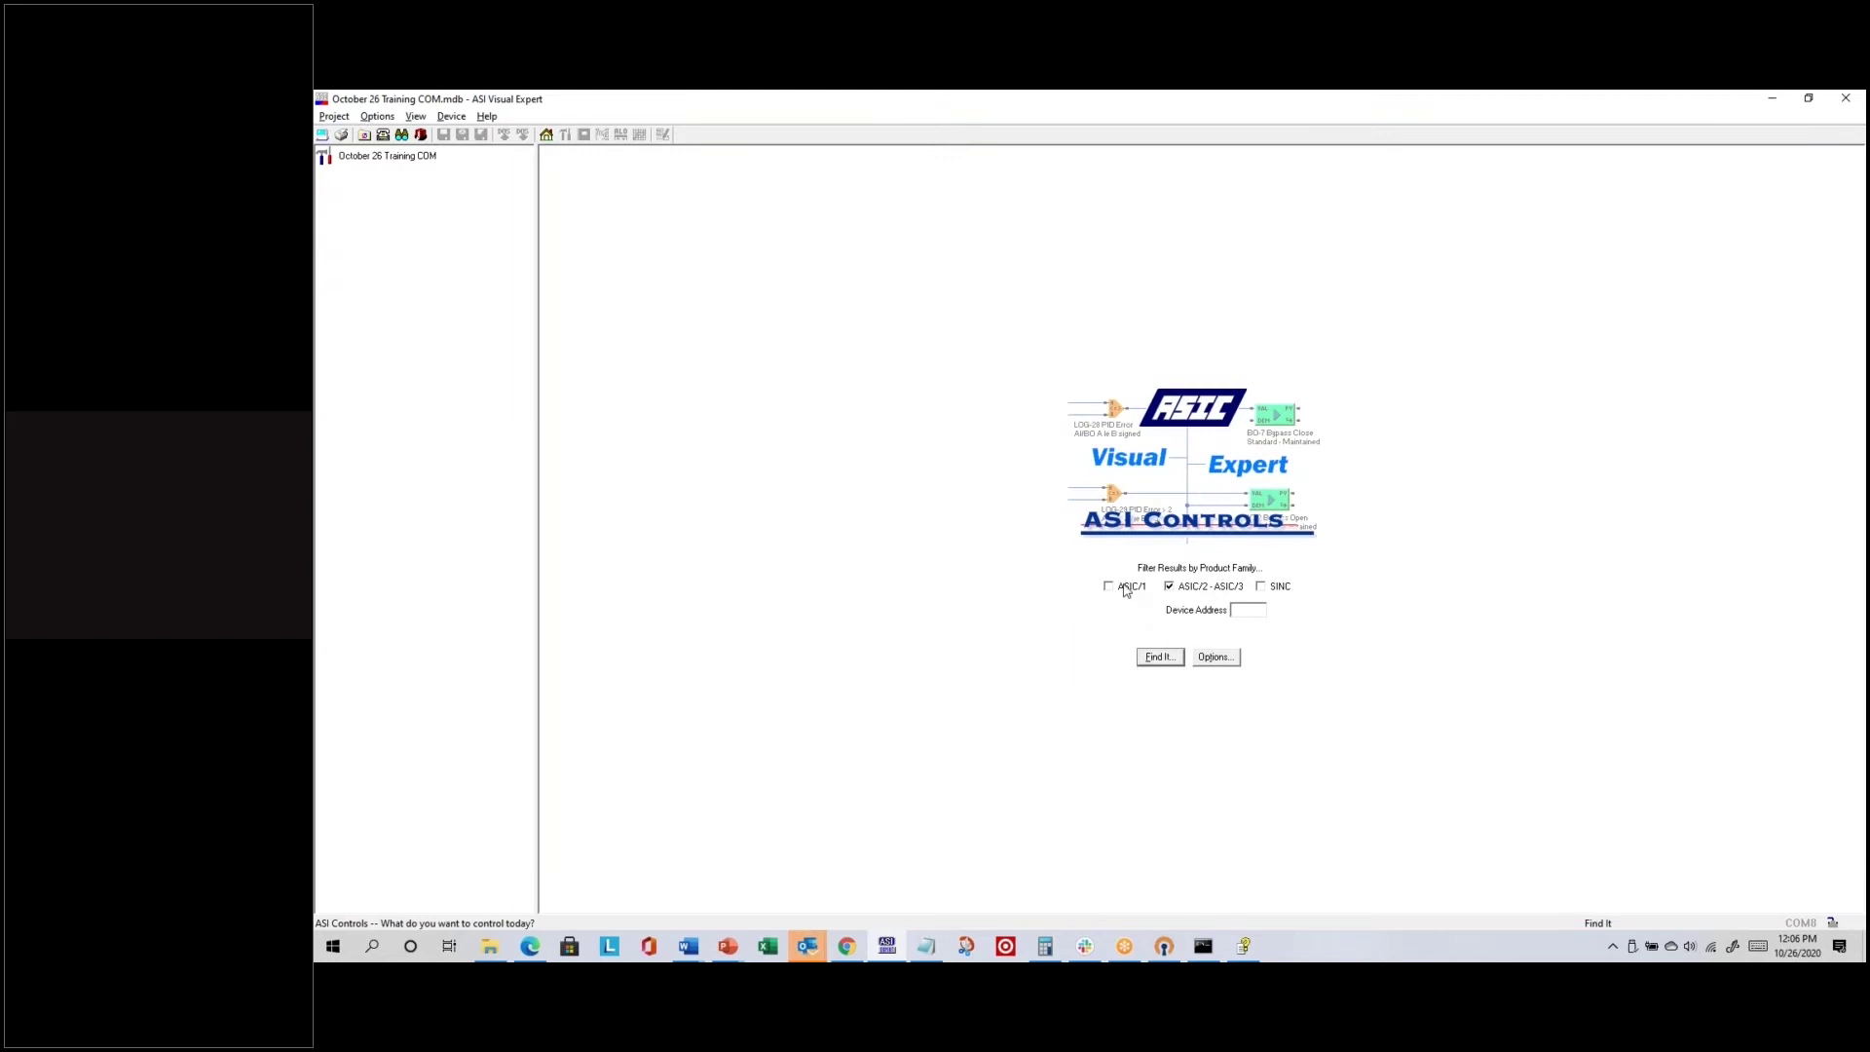
Step: Set the project's system communications to serial port COM4 (USB Serial Port)
{"action": "left_click", "coordinate": [1219, 659]}
{"action": "left_click", "coordinate": [1153, 386]}
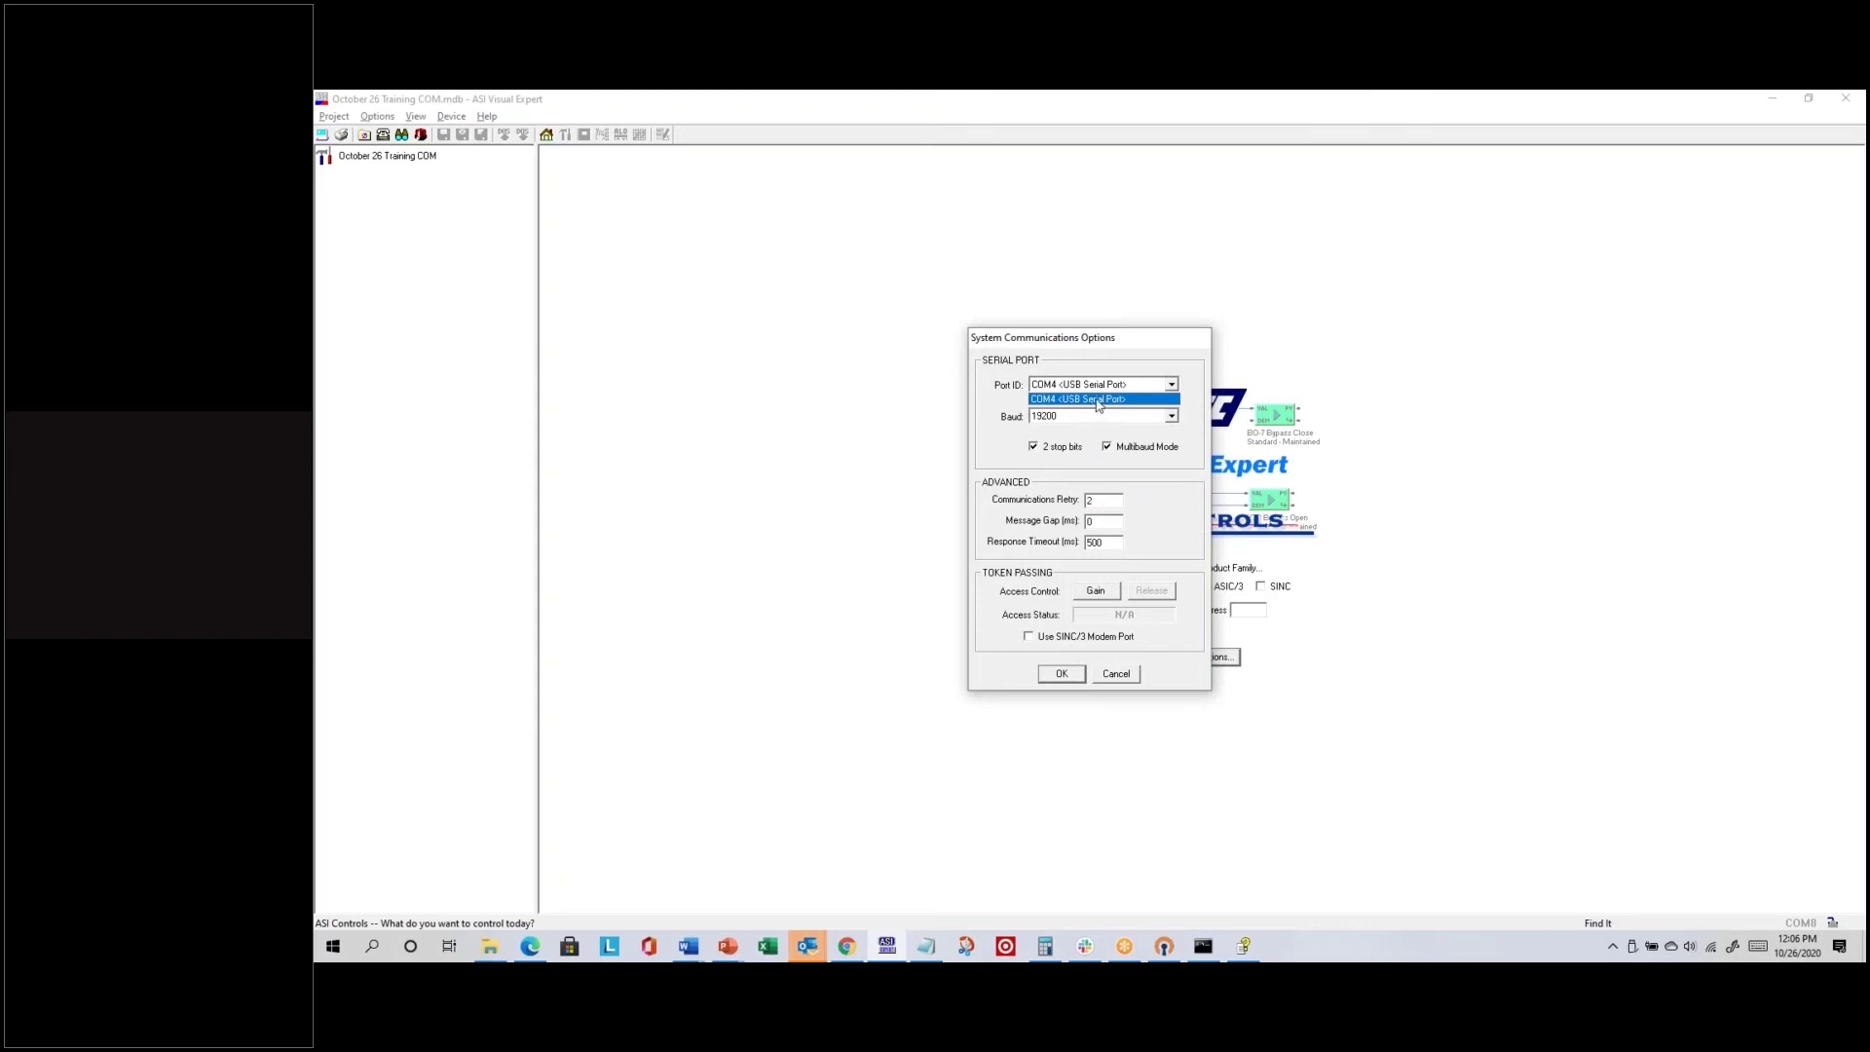
{"action": "left_click", "coordinate": [1099, 400]}
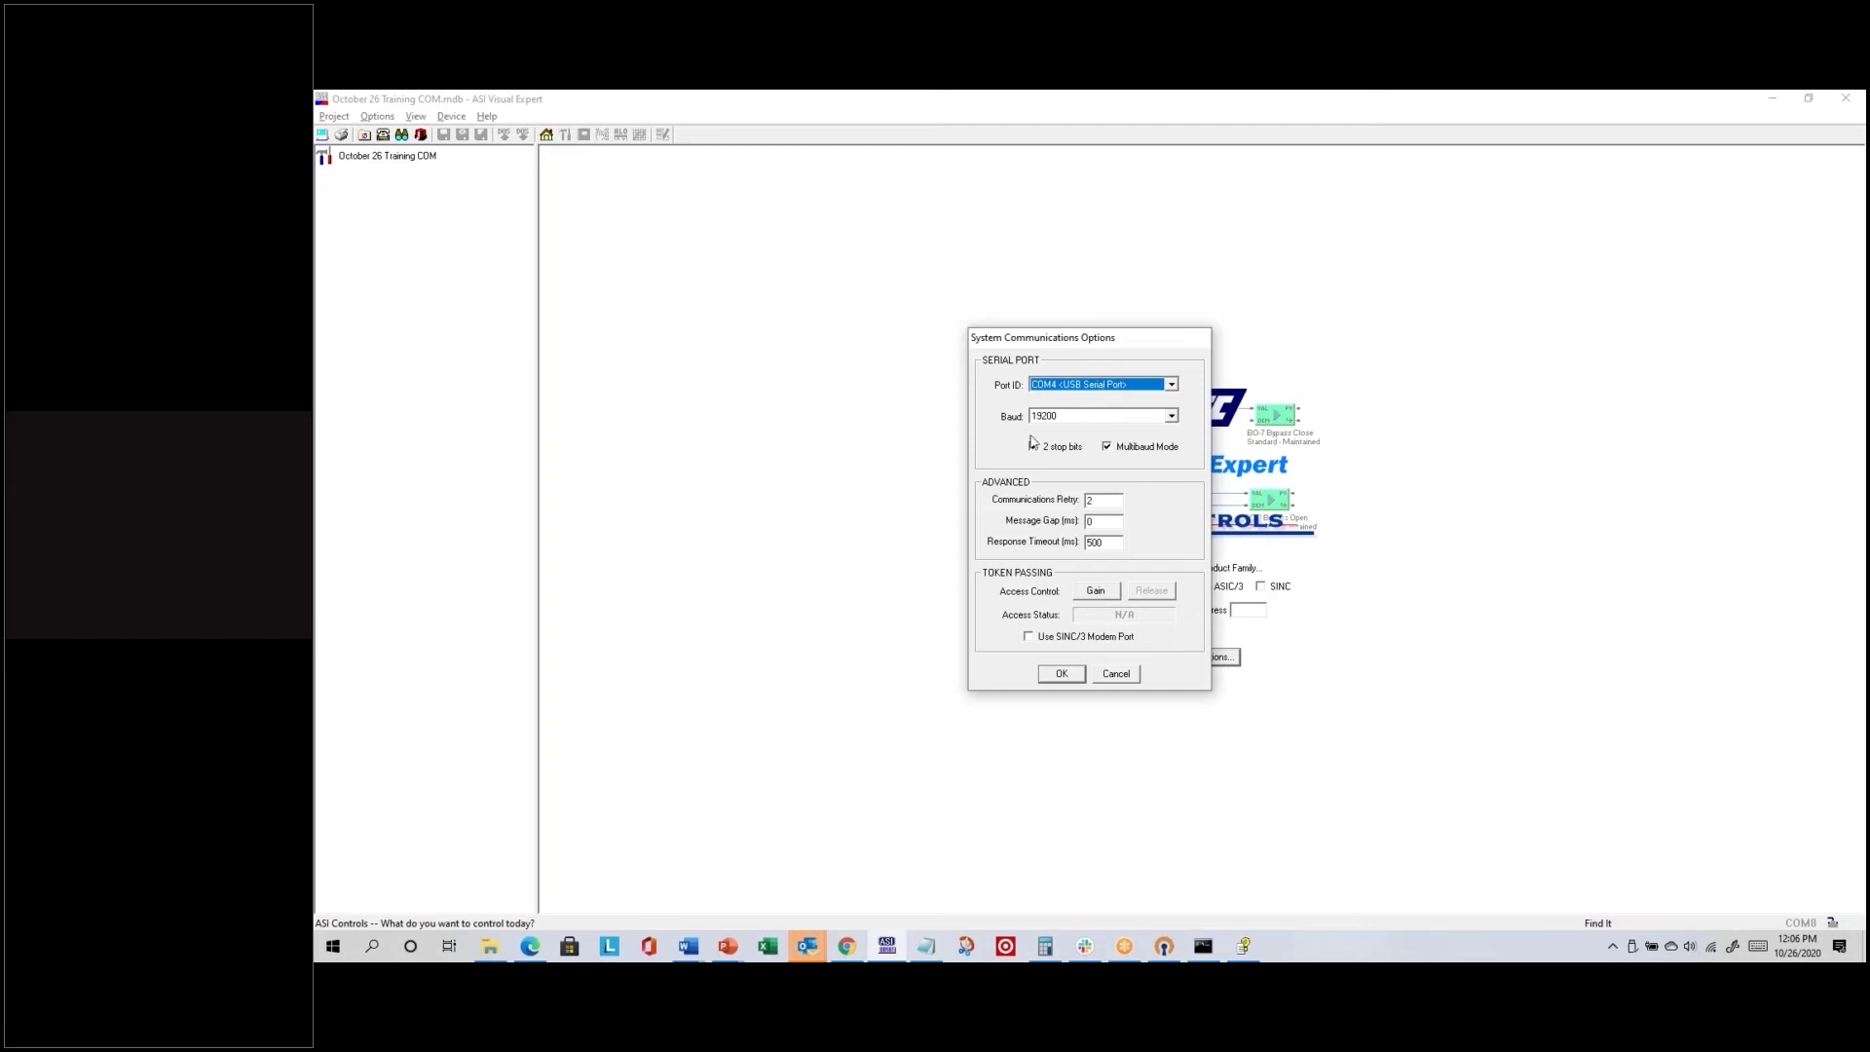
{"action": "left_click", "coordinate": [1059, 675]}
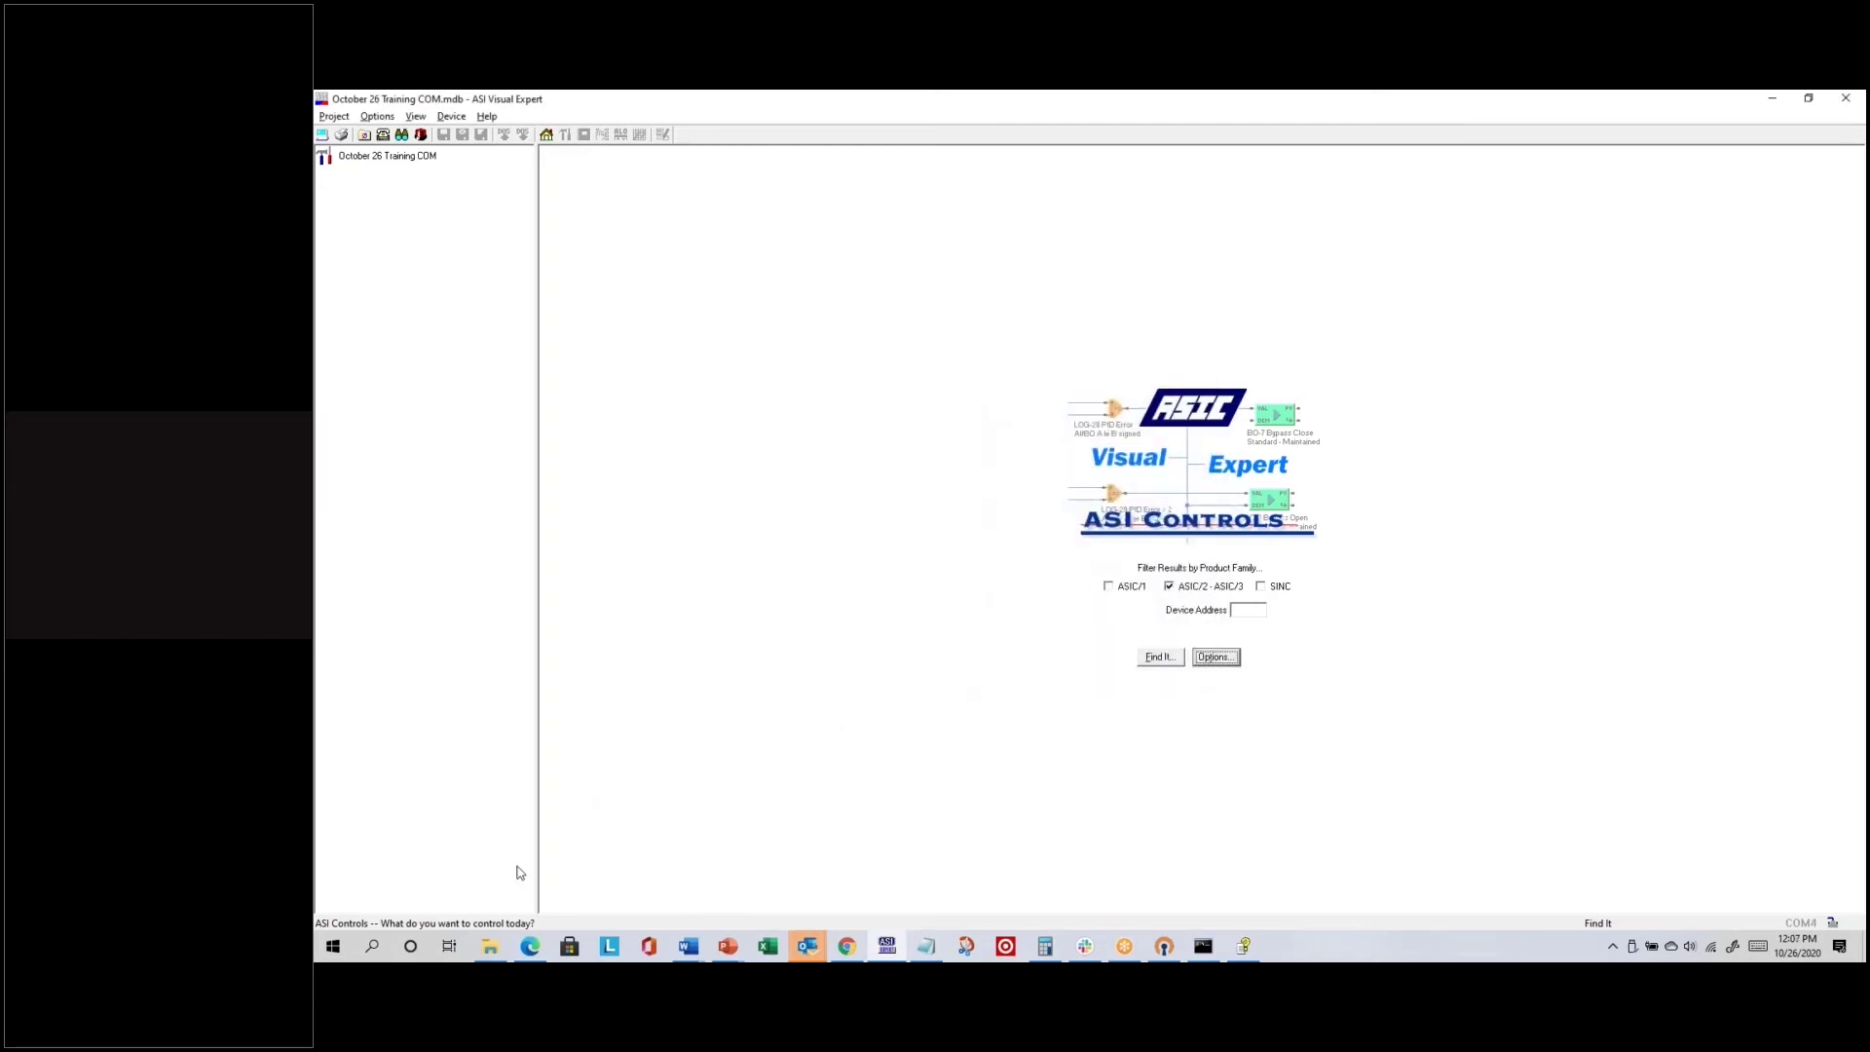
Step: Switch to File Explorer and open the Drivers folder inside ASI Controls on the C: drive
{"action": "left_click", "coordinate": [490, 946]}
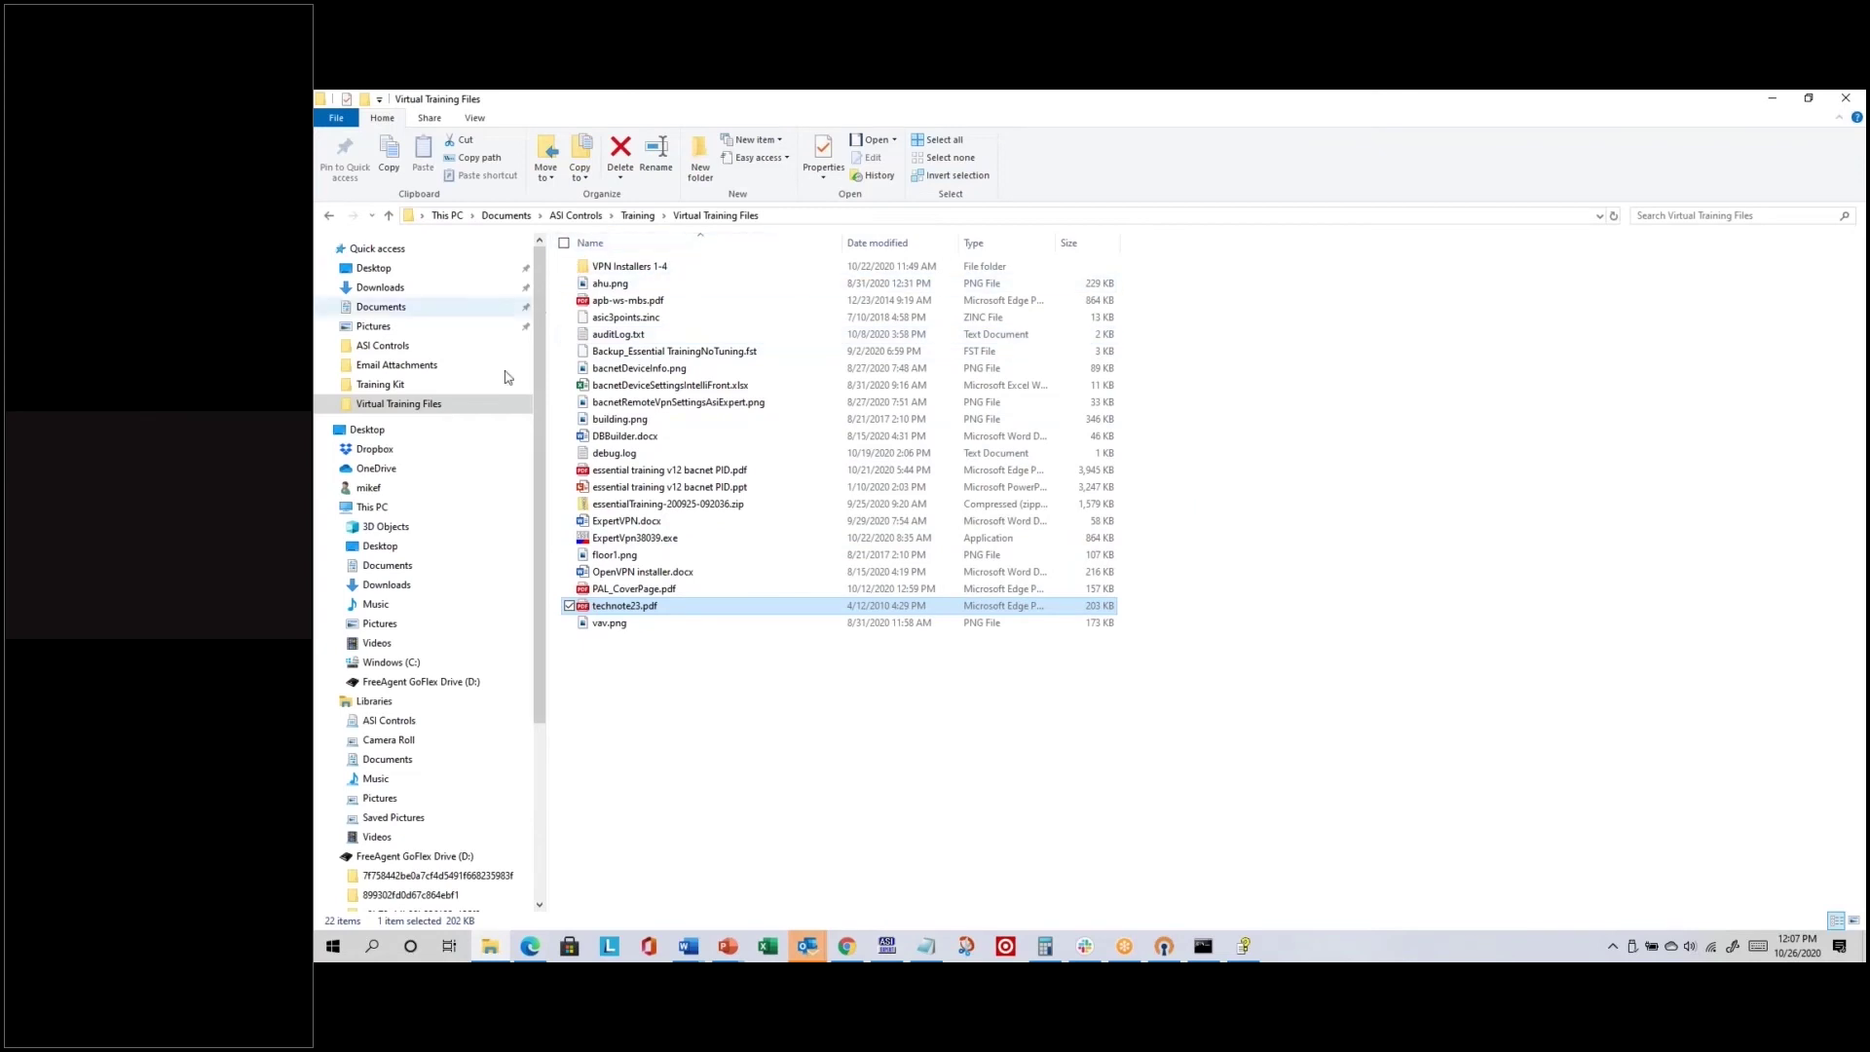
{"action": "left_click", "coordinate": [434, 662]}
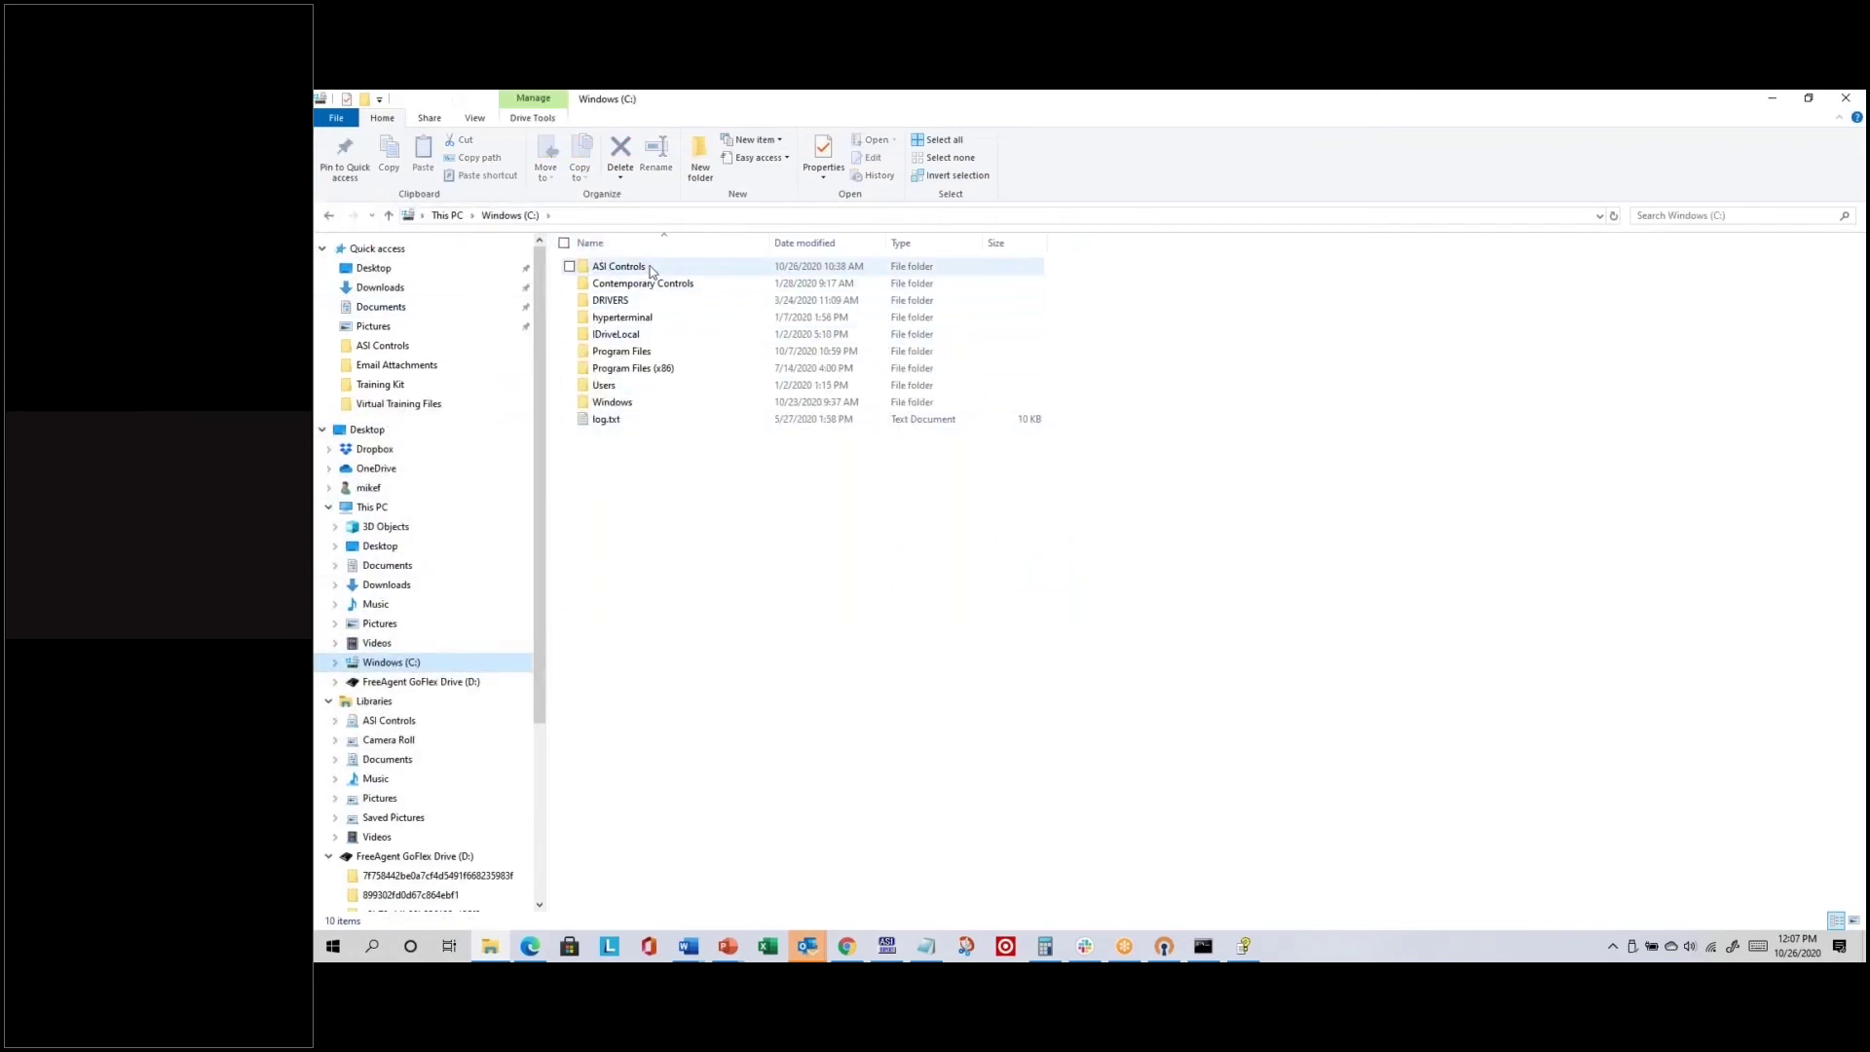
{"action": "double_click", "coordinate": [651, 268]}
{"action": "left_click", "coordinate": [640, 319]}
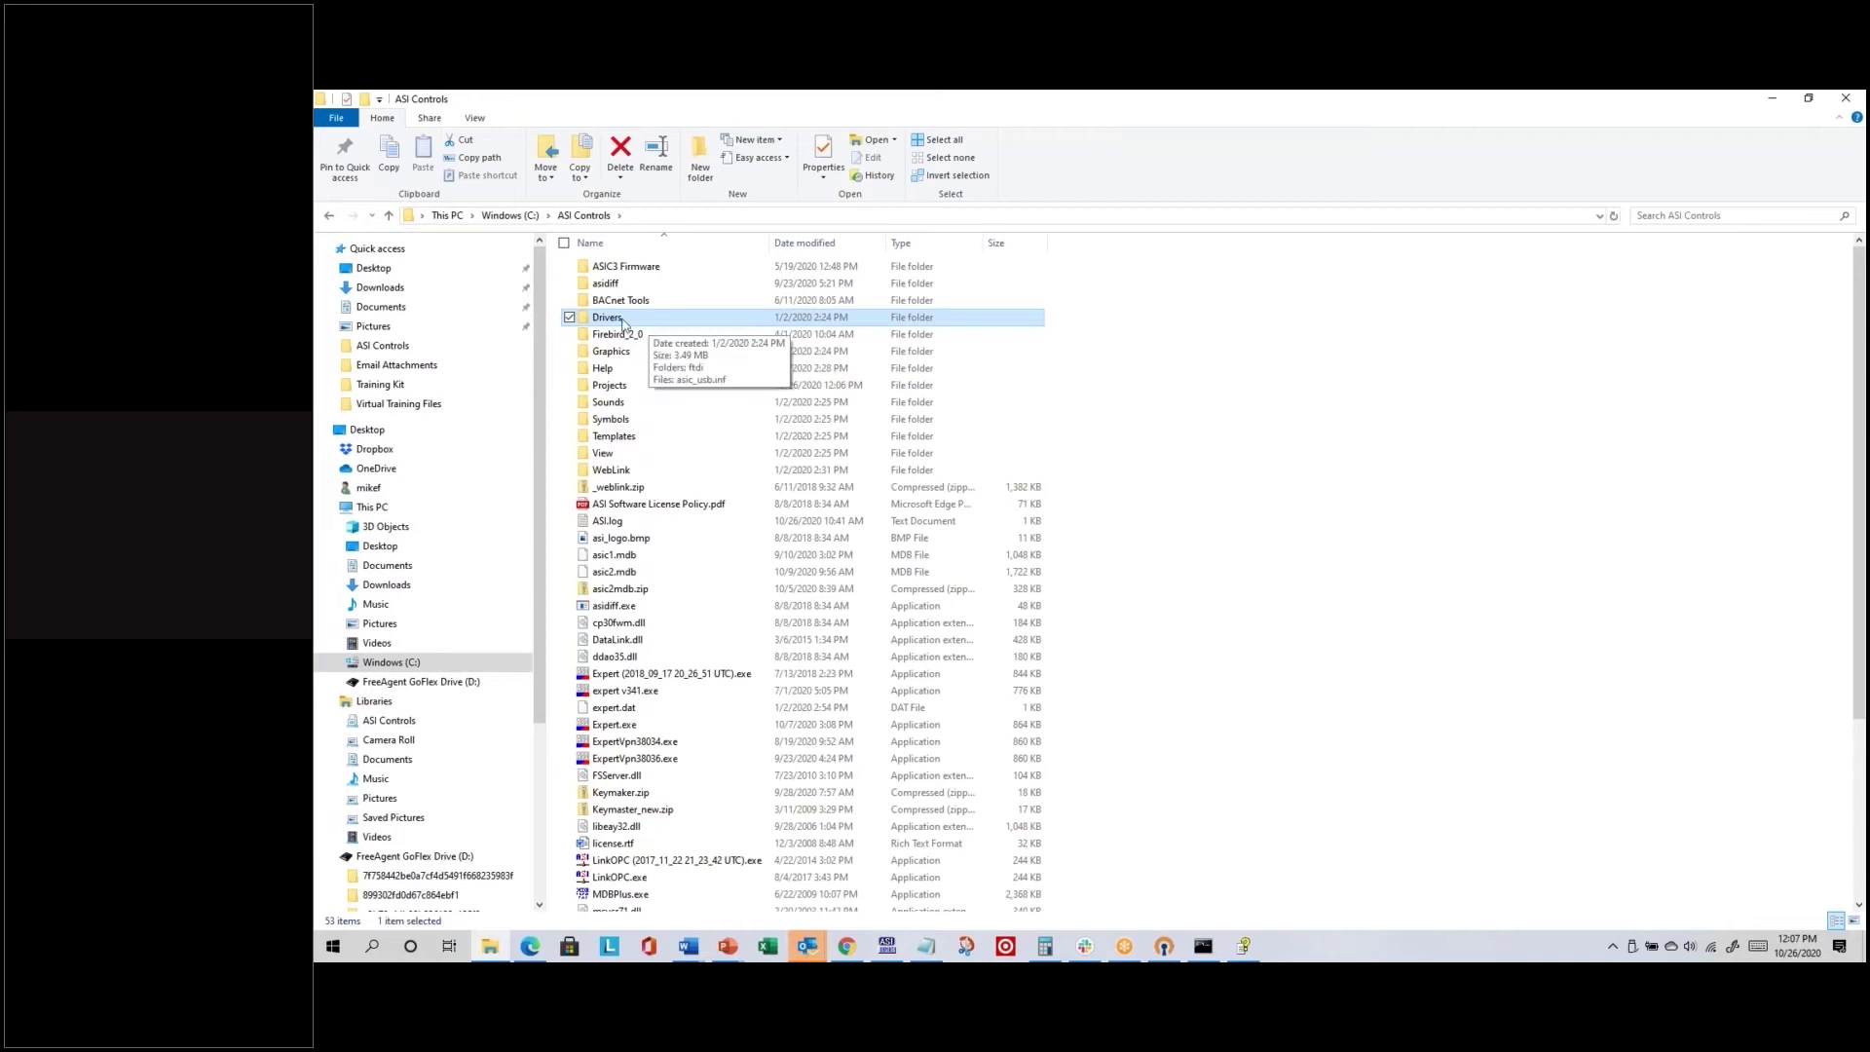
{"action": "double_click", "coordinate": [626, 321]}
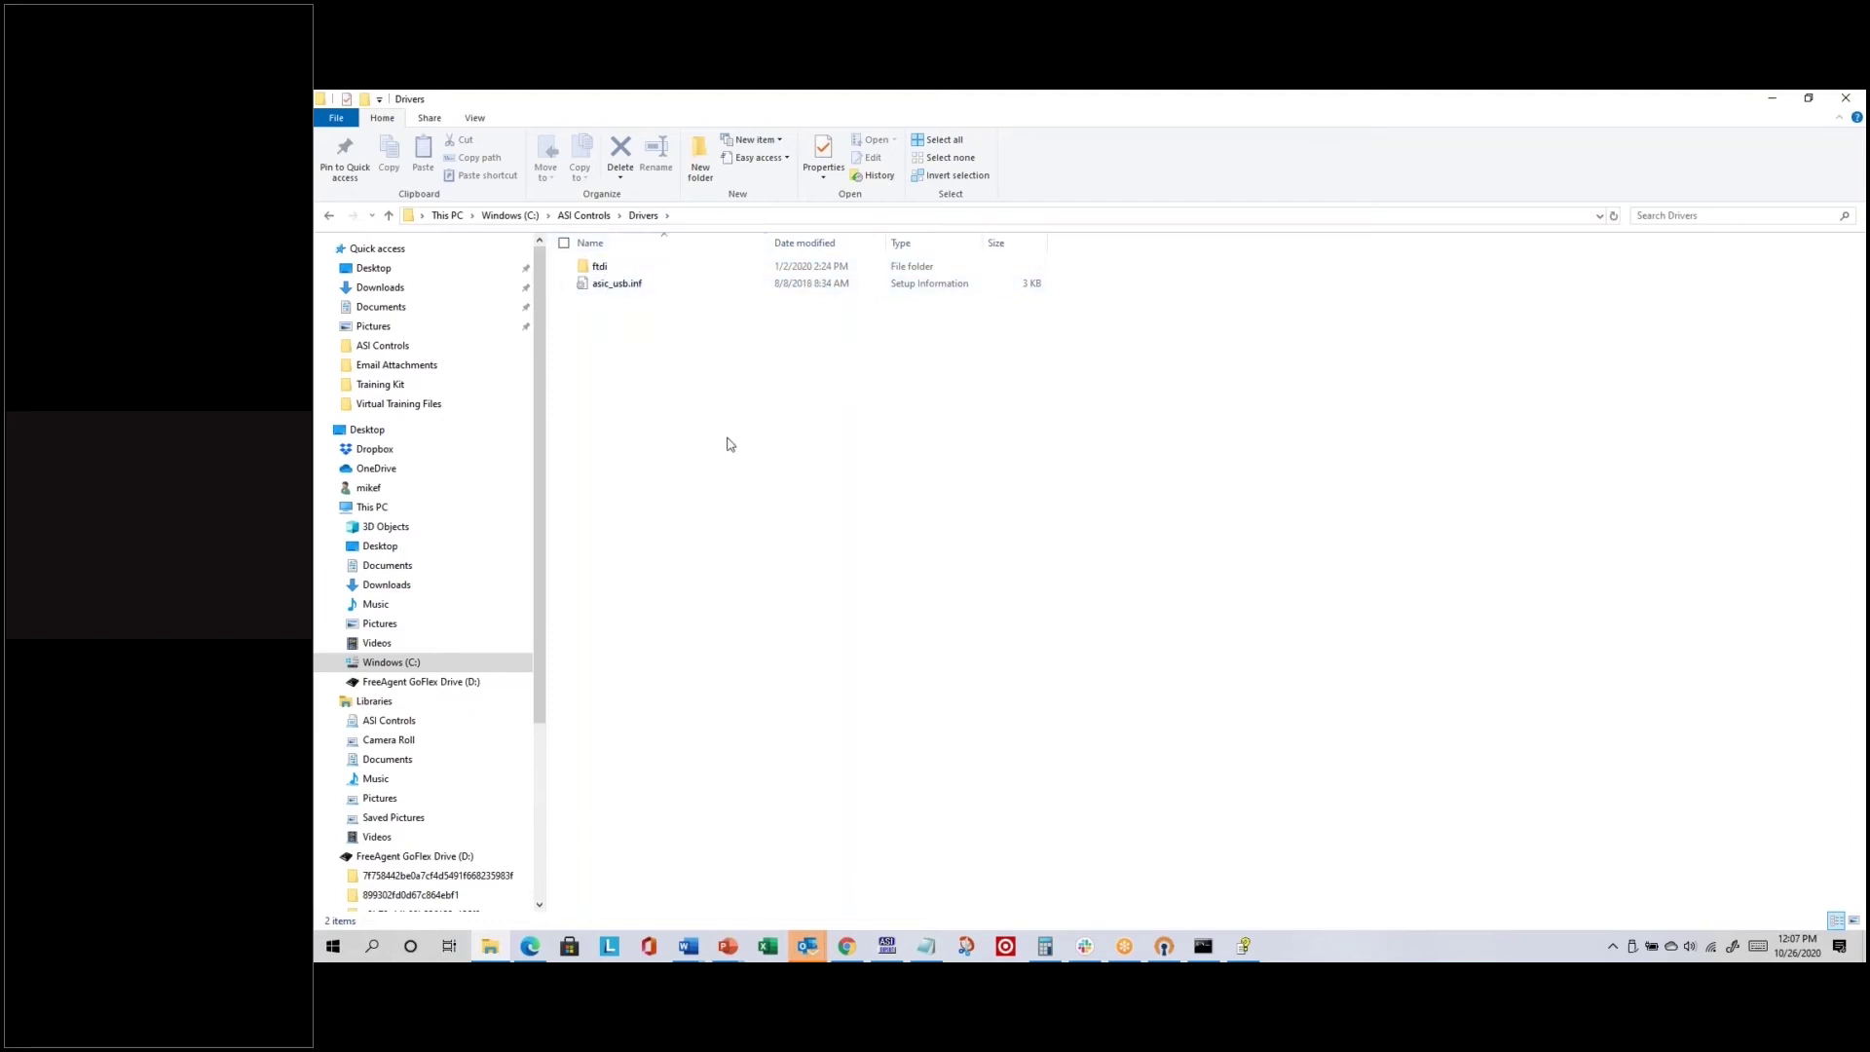
Step: Return to Visual Expert and filter the device search to the ASIC/1 family only, leaving the device address blank
{"action": "key", "text": "alt+Tab"}
{"action": "left_click", "coordinate": [1109, 589]}
{"action": "left_click", "coordinate": [1169, 587]}
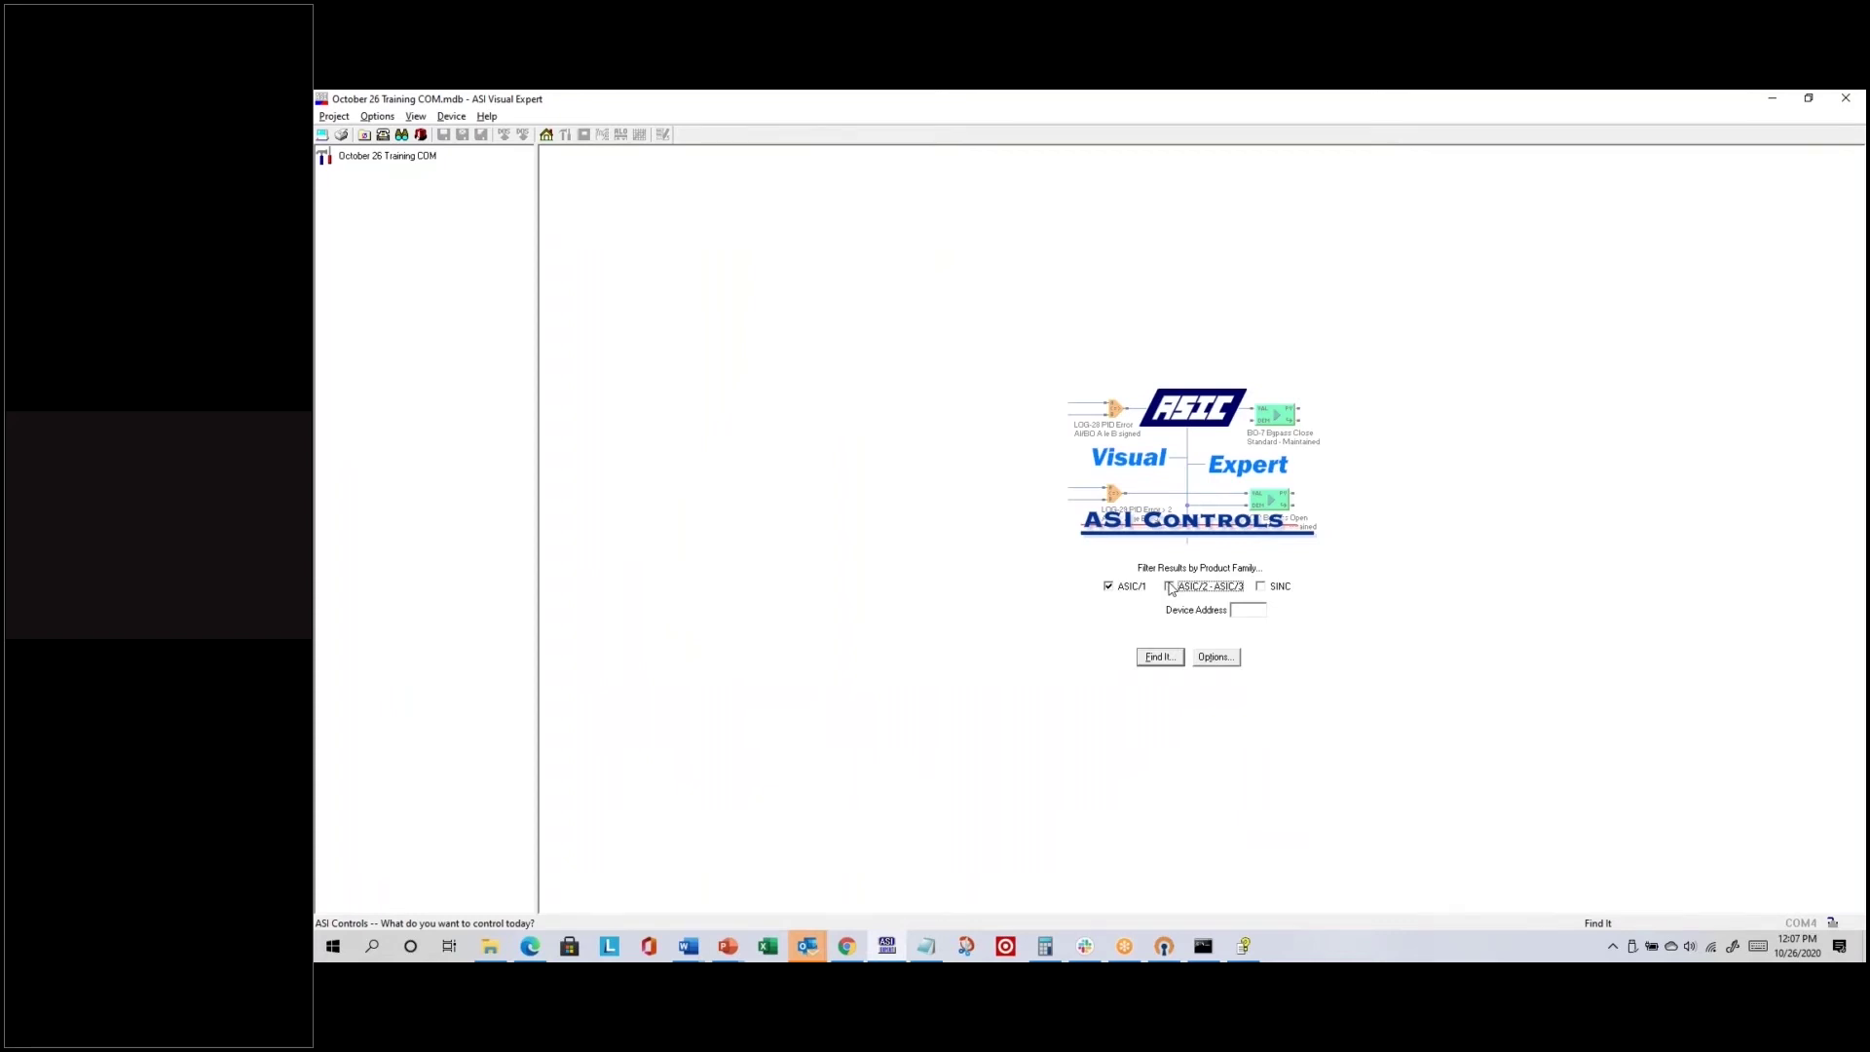
{"action": "left_click", "coordinate": [1260, 610]}
Step: Look at the Micro-SINC Portable page in the browser and return to the device search in Visual Expert
{"action": "left_click", "coordinate": [853, 950]}
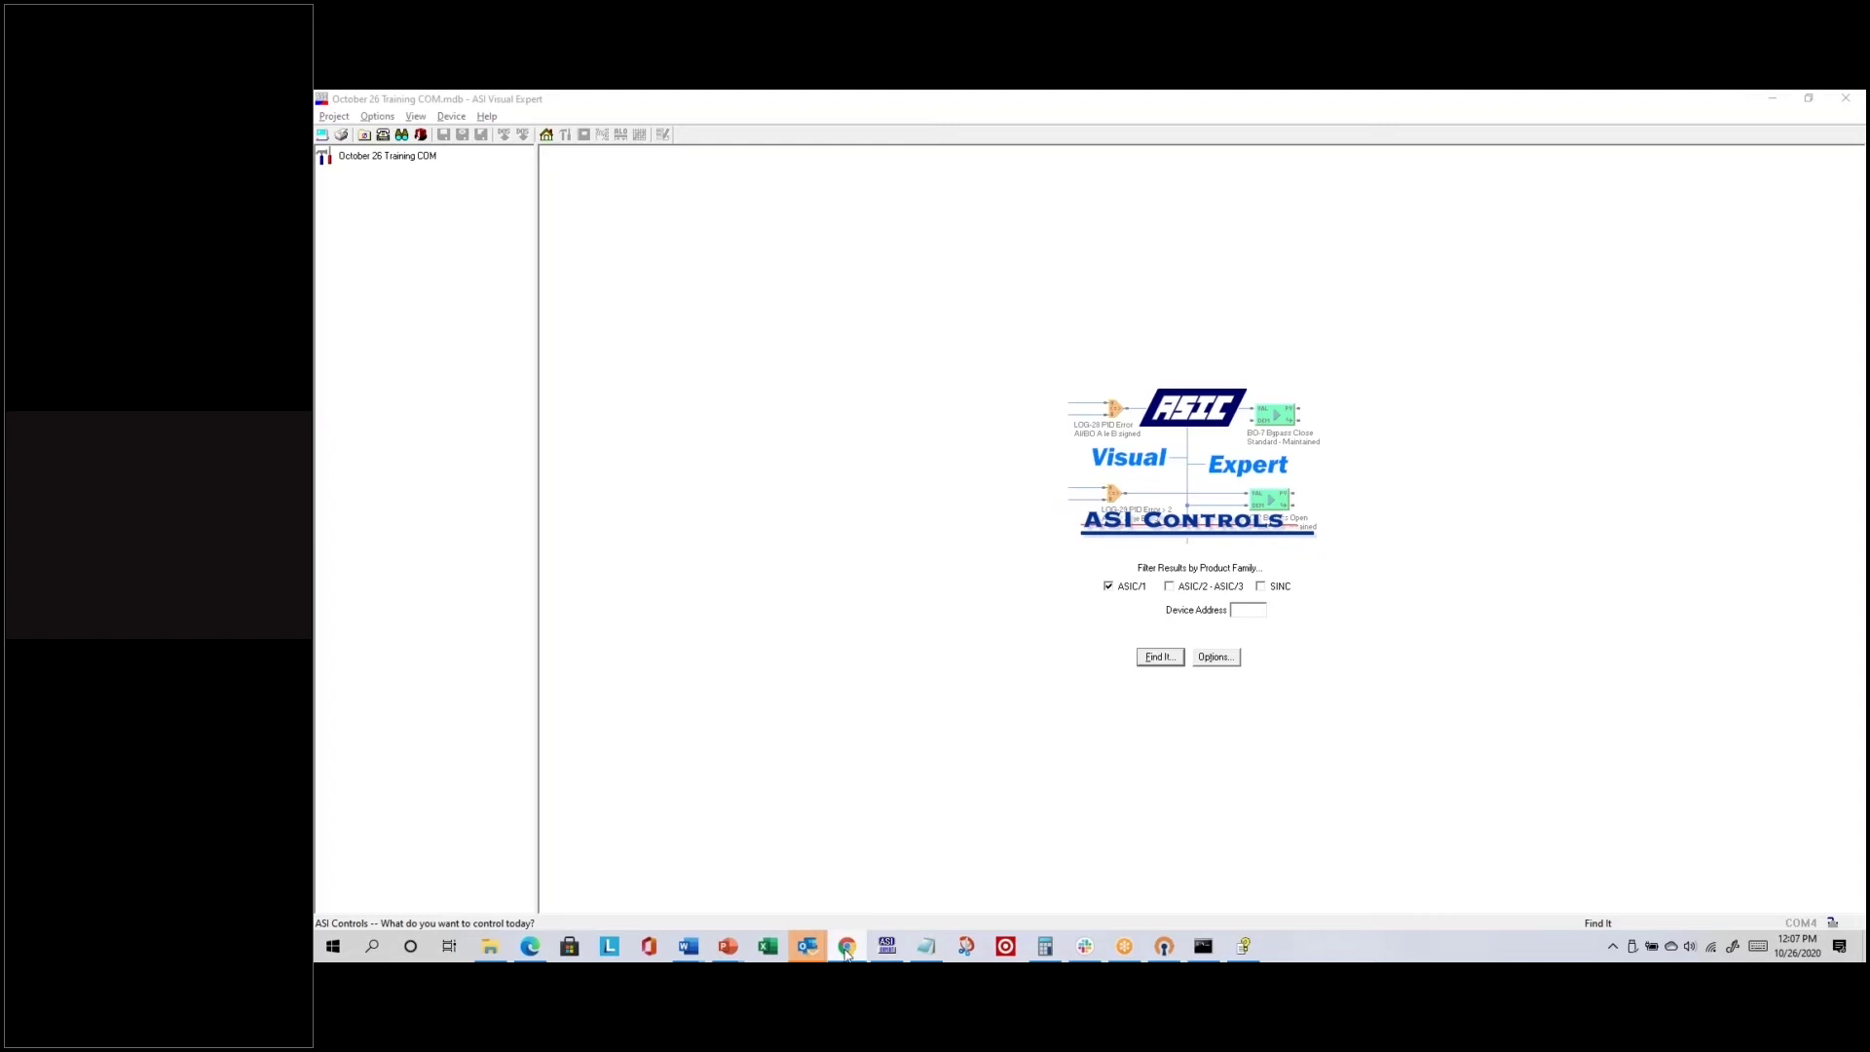
{"action": "left_click", "coordinate": [529, 946]}
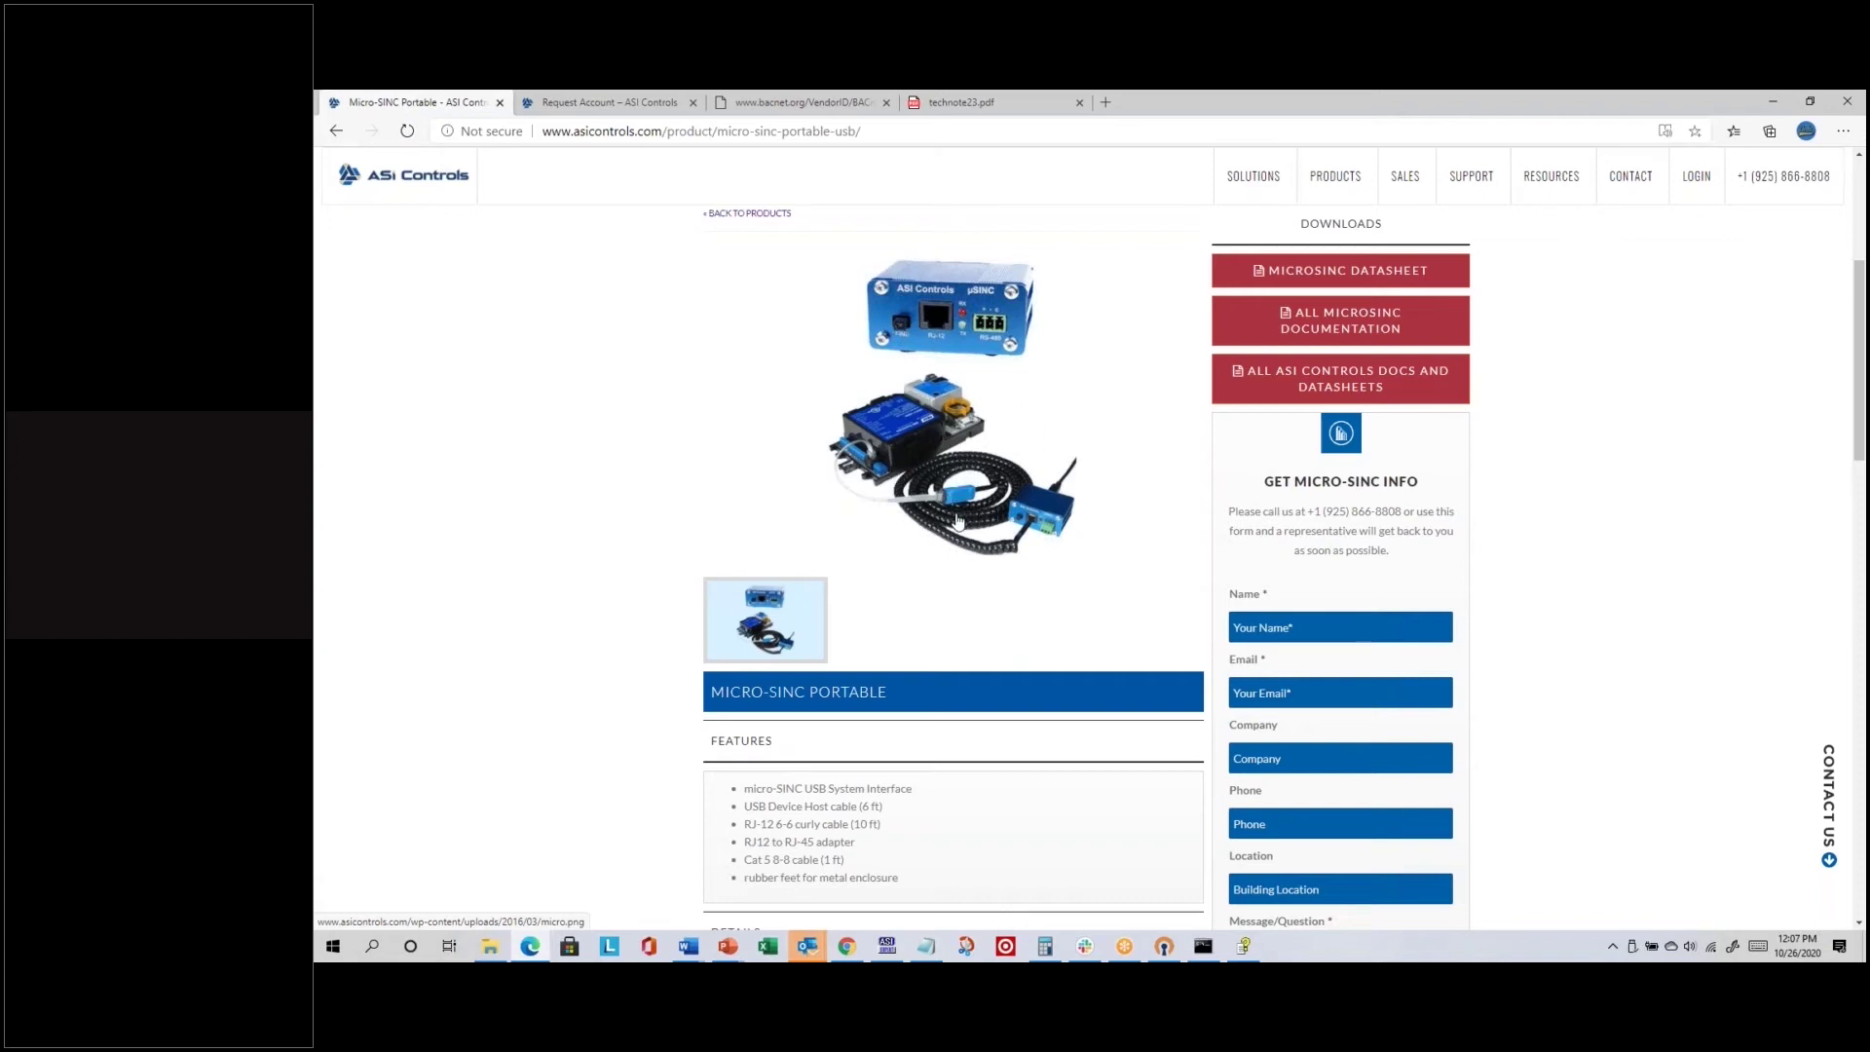
{"action": "key", "text": "alt+Tab"}
{"action": "key", "text": "alt+Tab"}
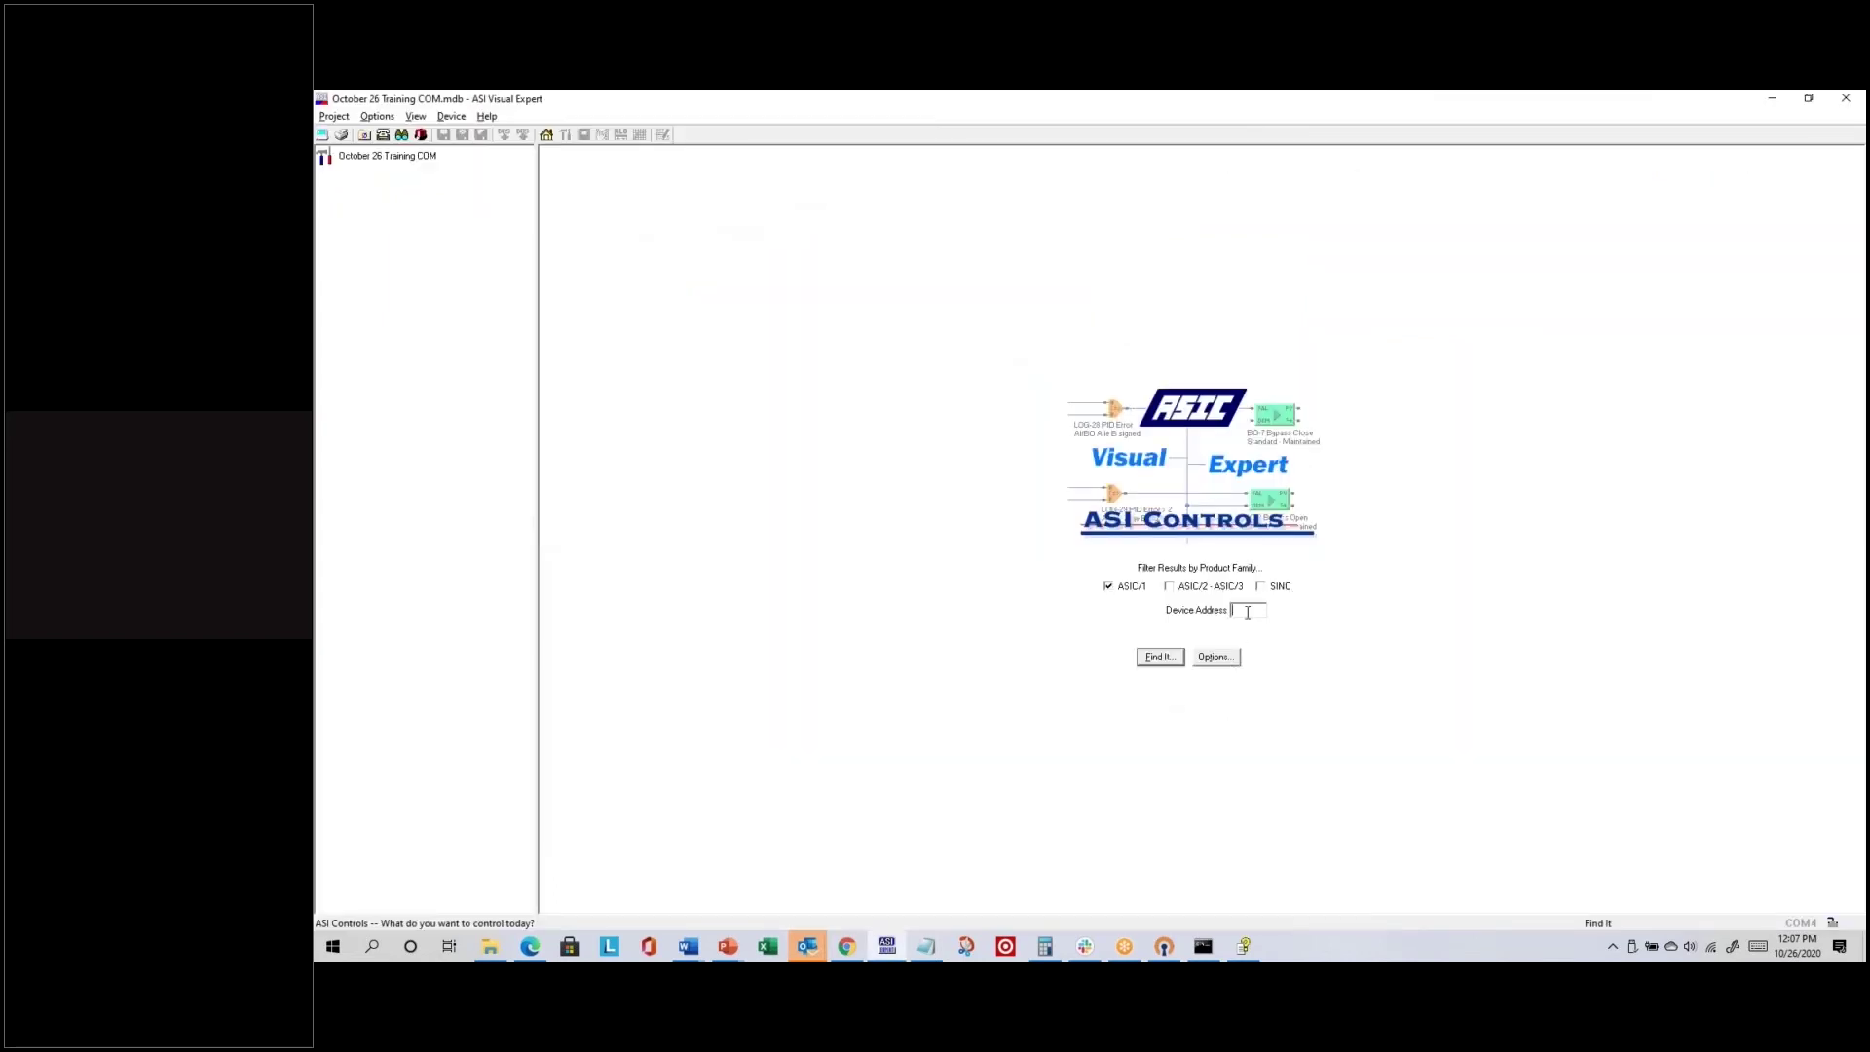
Step: Find the connected ASIC/1 controller, change its address to 101 from its device profile, and accept the profile
{"action": "left_click", "coordinate": [1159, 660]}
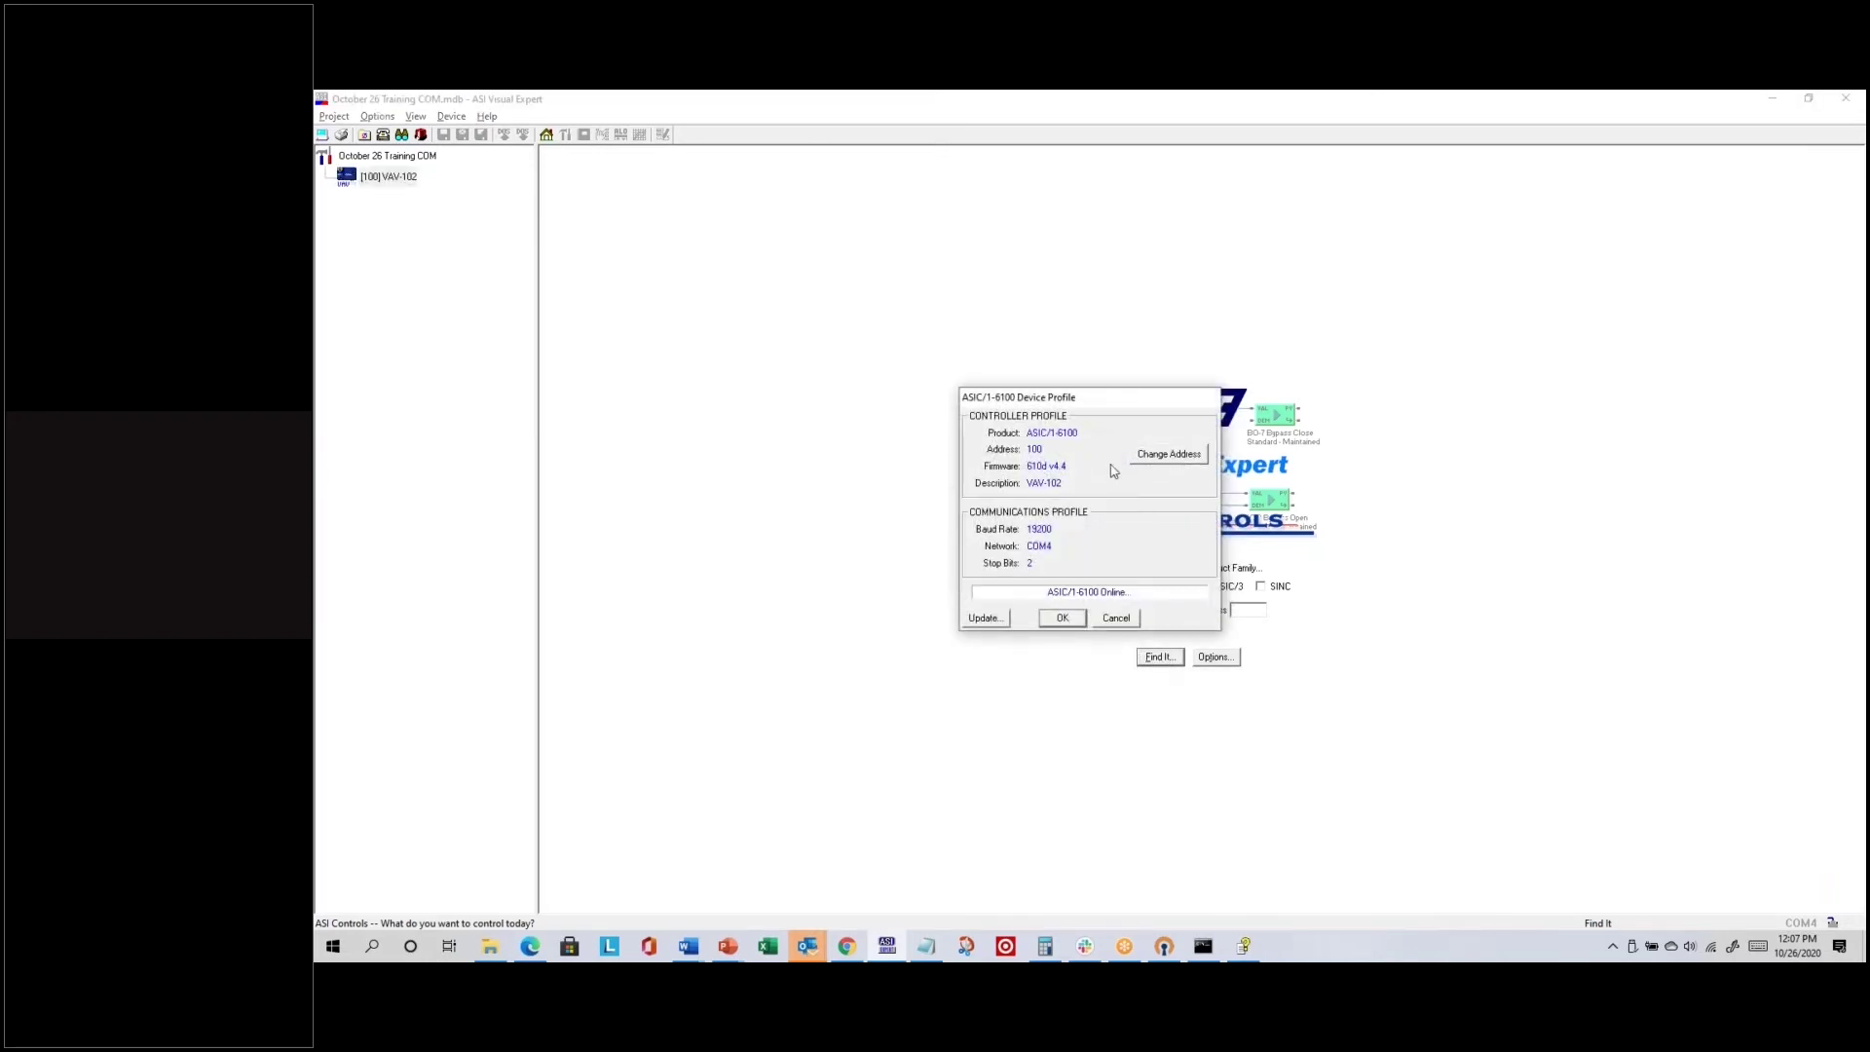
{"action": "left_click_drag", "start_coordinate": [1094, 407], "coordinate": [918, 405]}
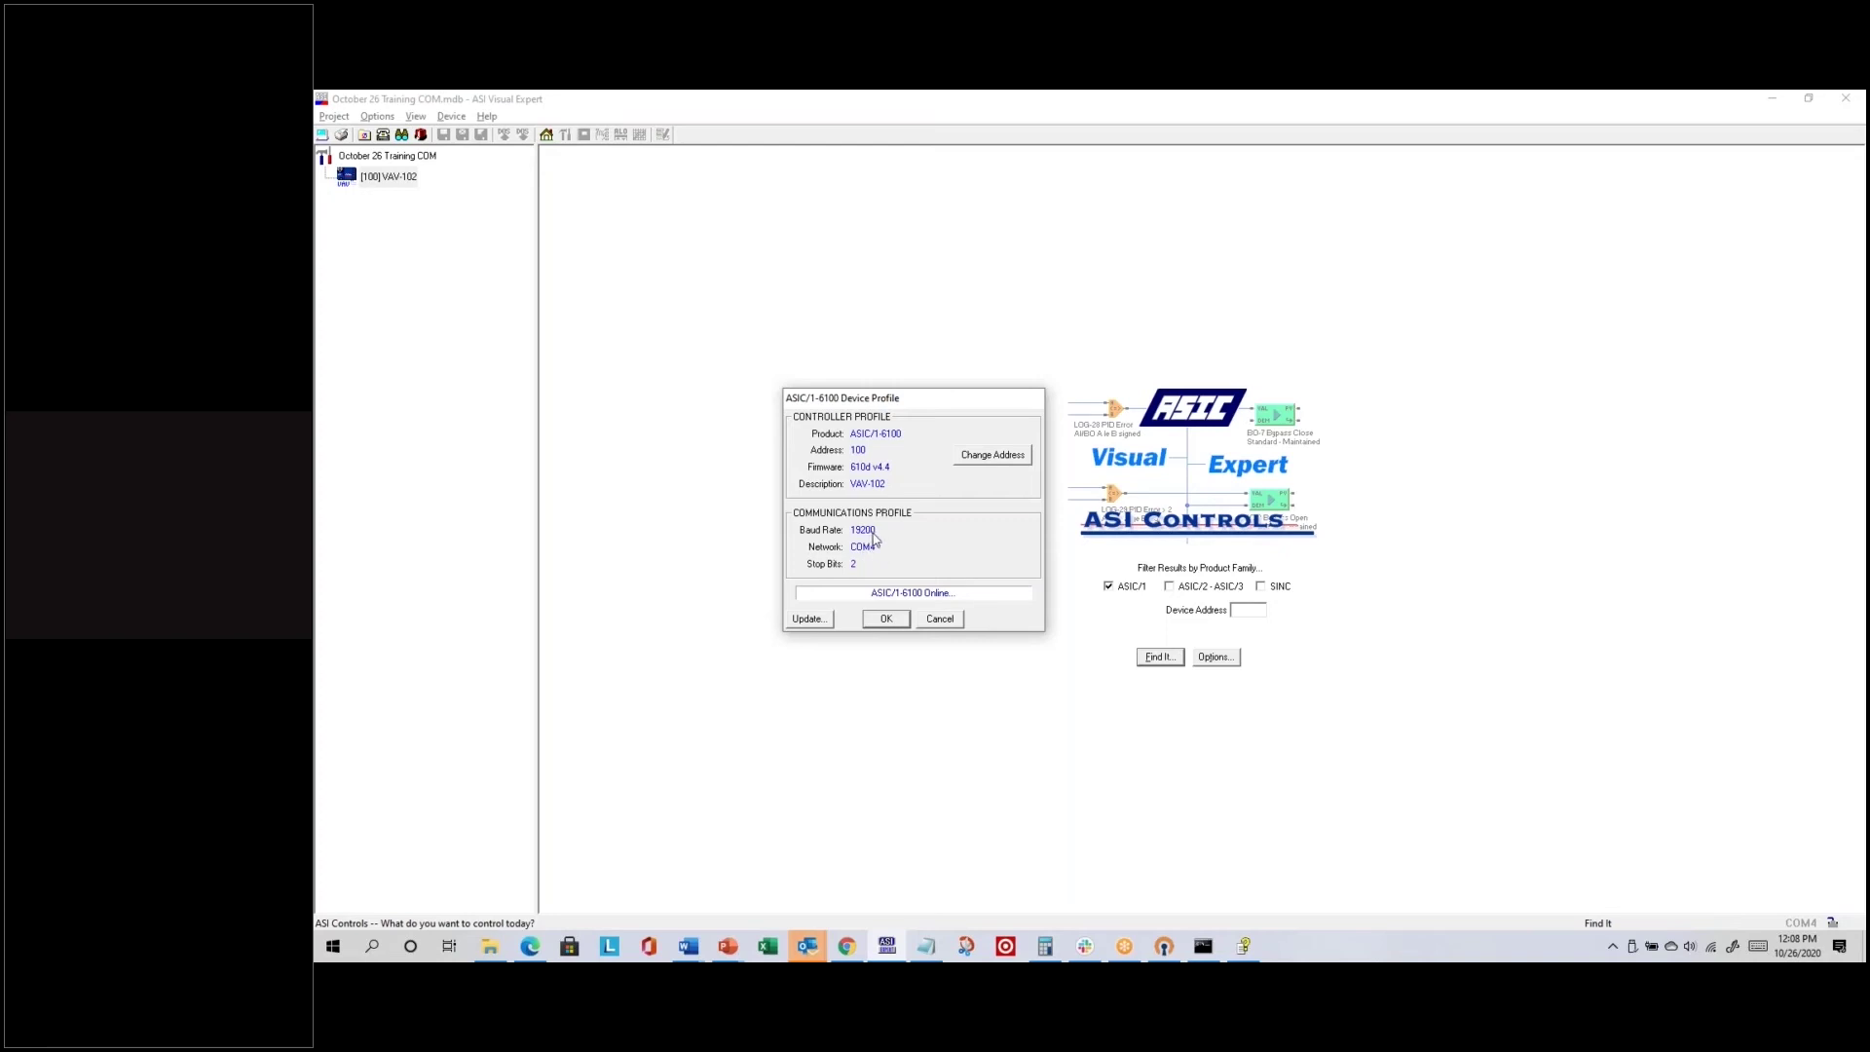
{"action": "left_click", "coordinate": [989, 464]}
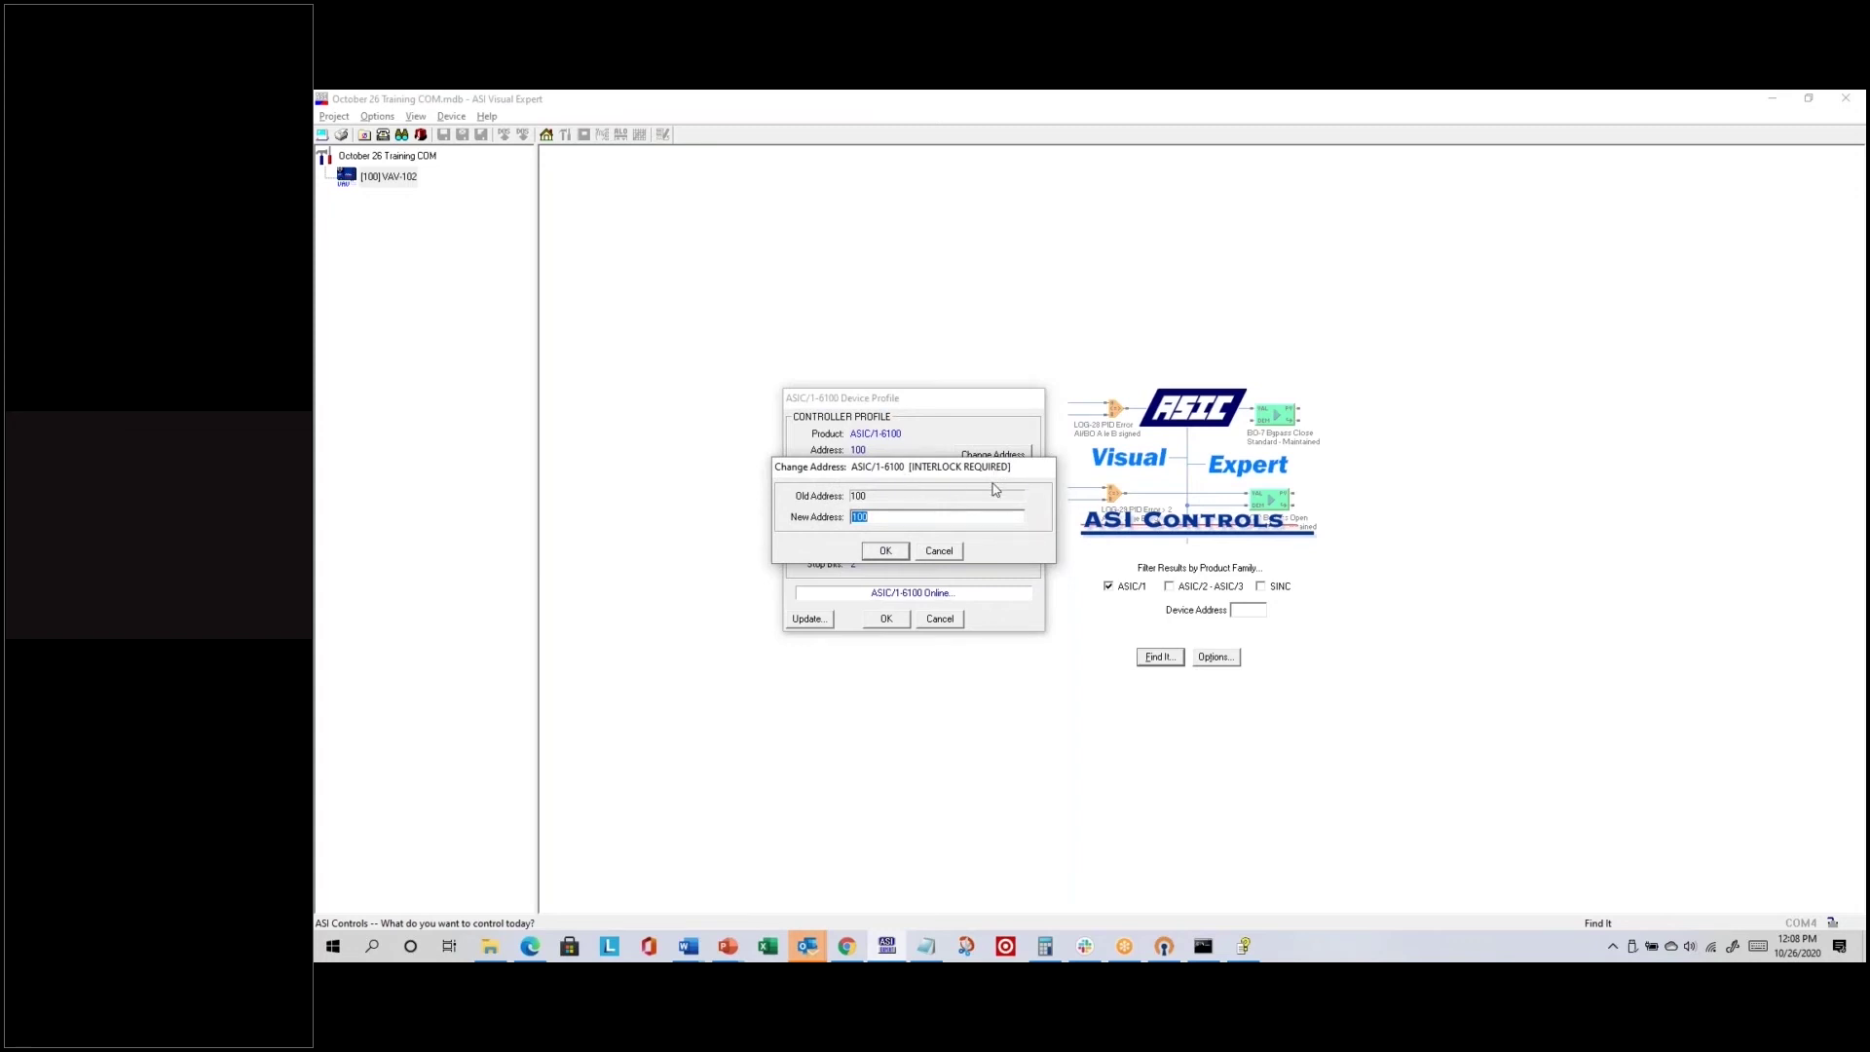
{"action": "type", "text": "101"}
{"action": "key", "text": "Return"}
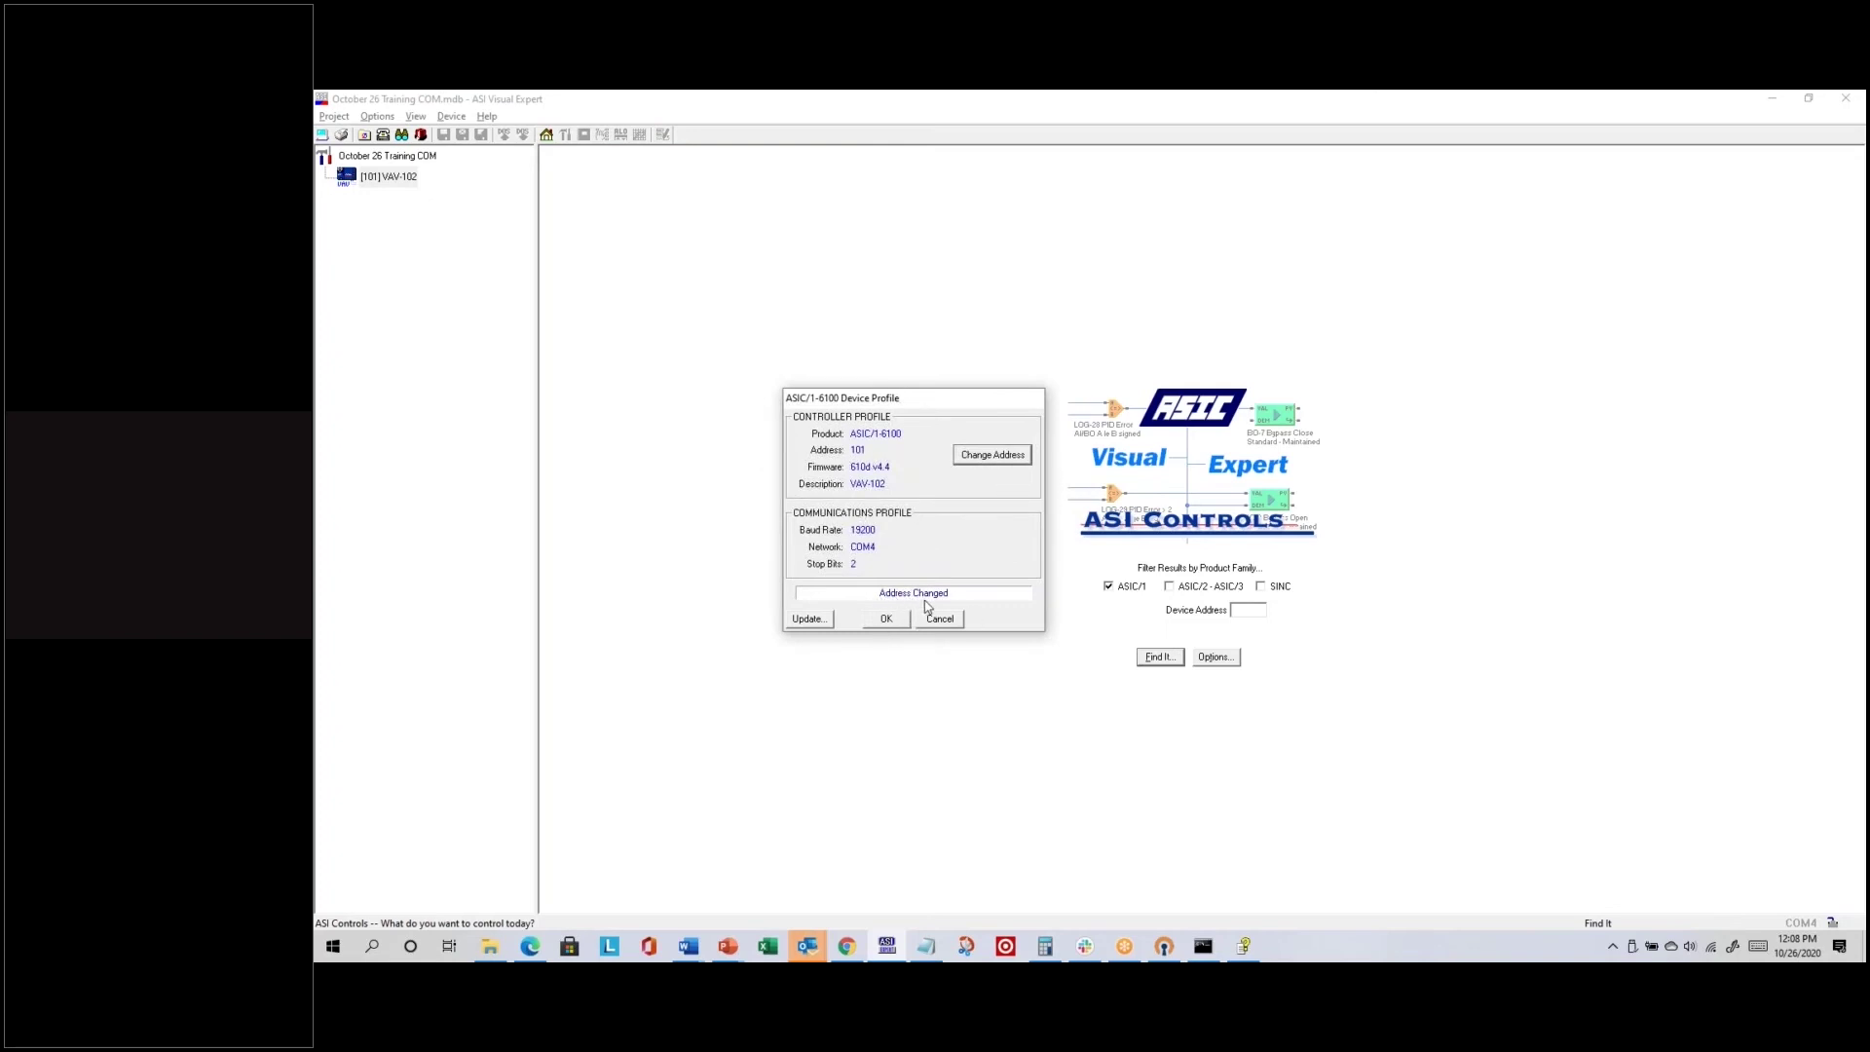
{"action": "left_click", "coordinate": [886, 619]}
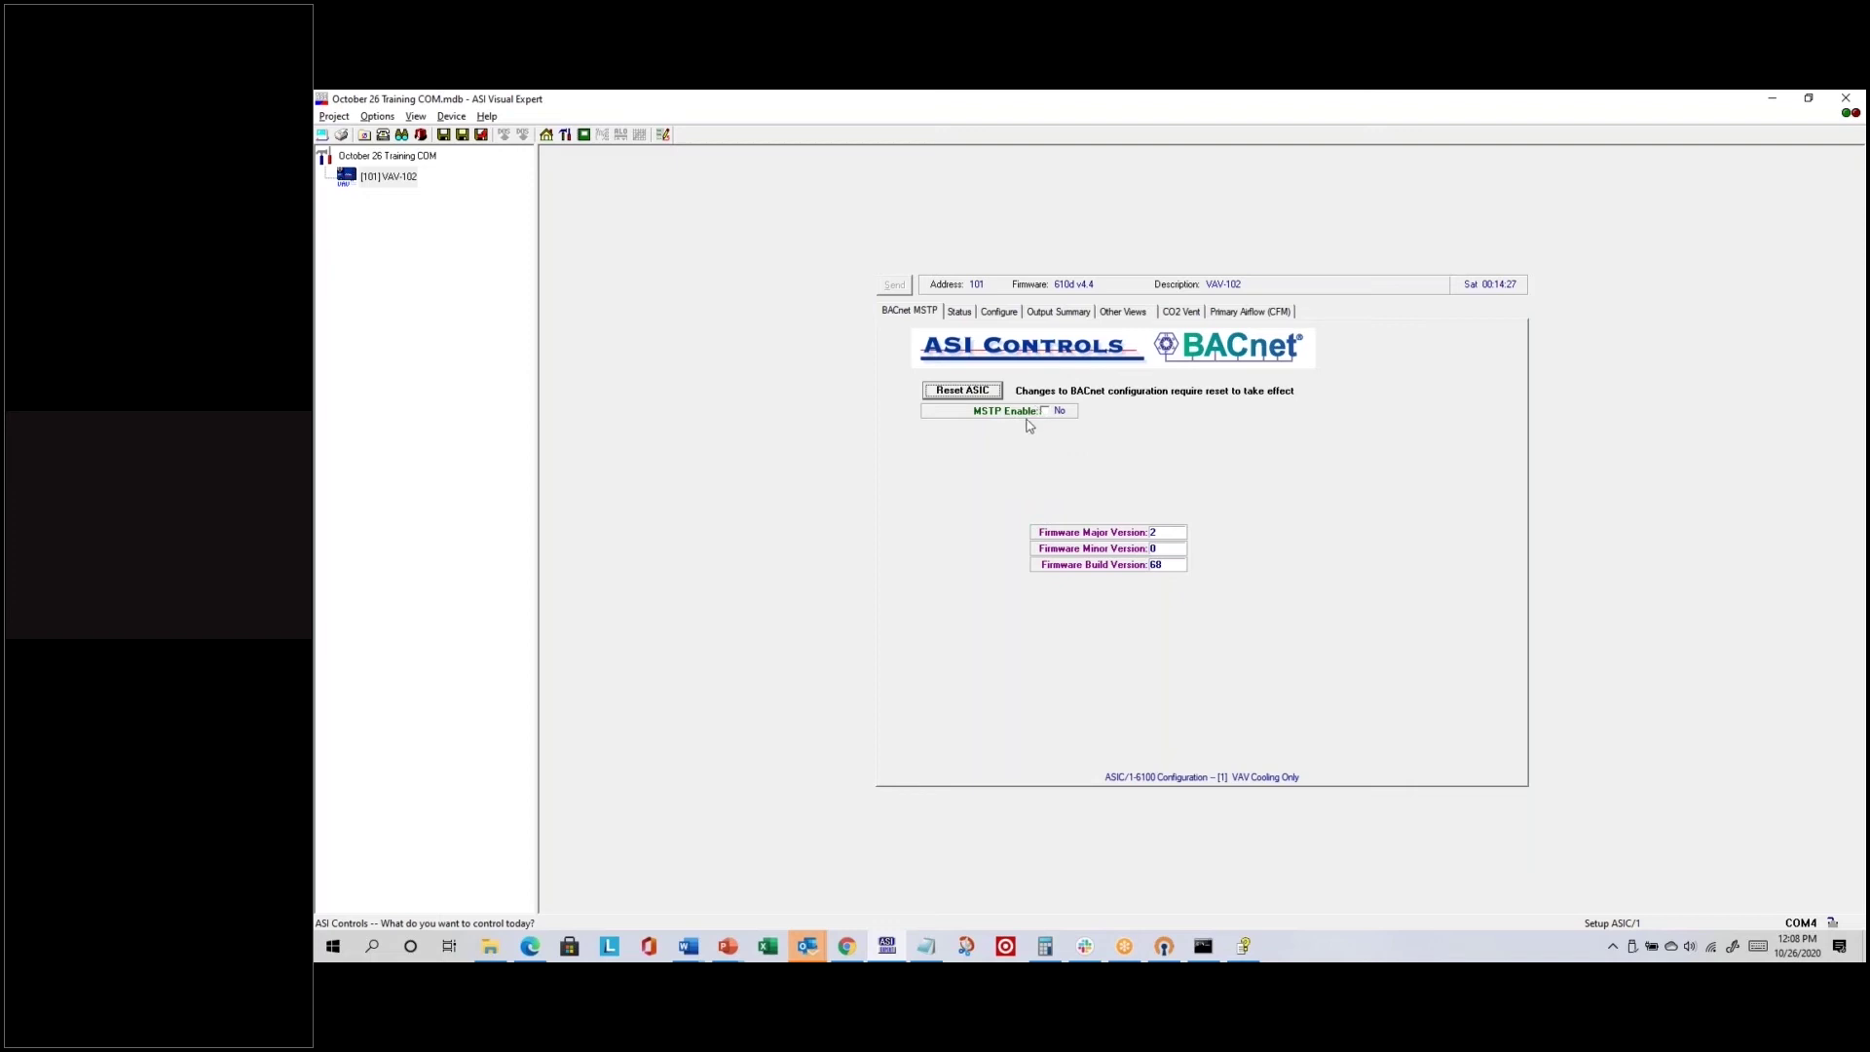
Step: View the controller's Configure page, then consult the Micro-SINC Portable web page and return to Visual Expert
{"action": "left_click", "coordinate": [999, 311]}
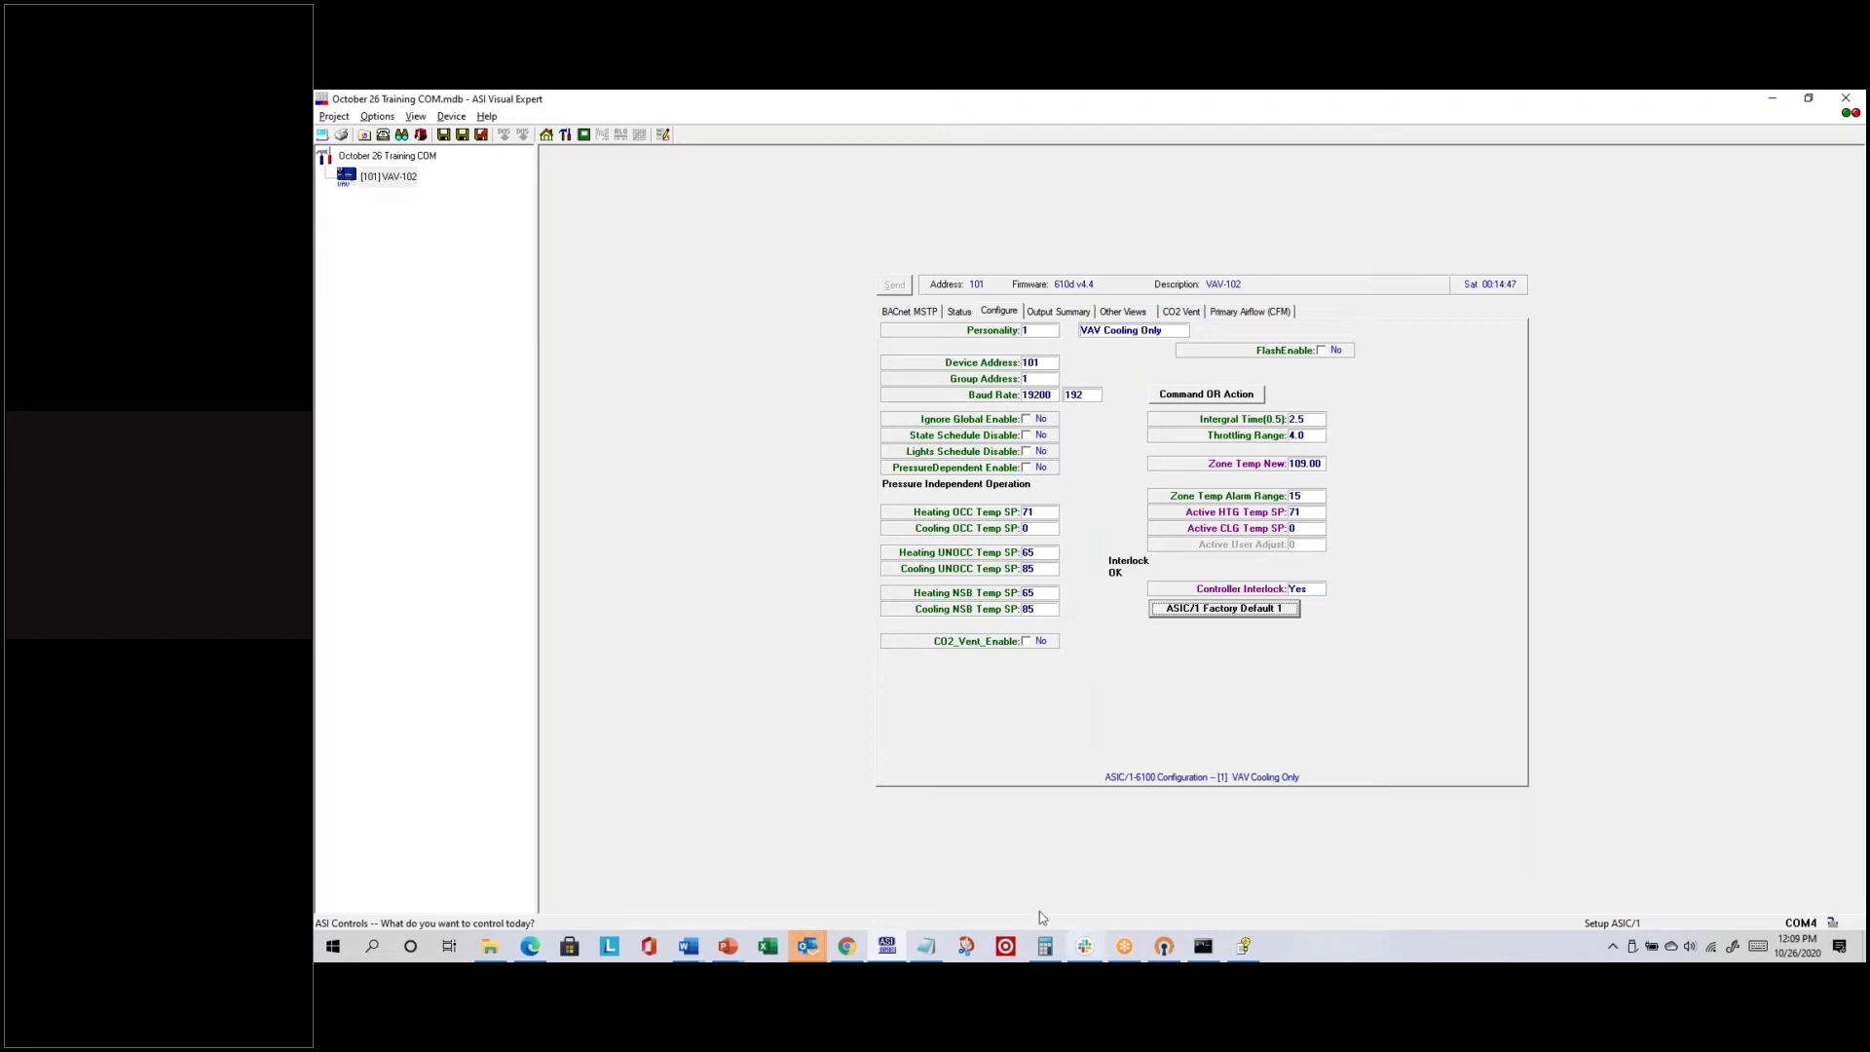
{"action": "left_click", "coordinate": [530, 946]}
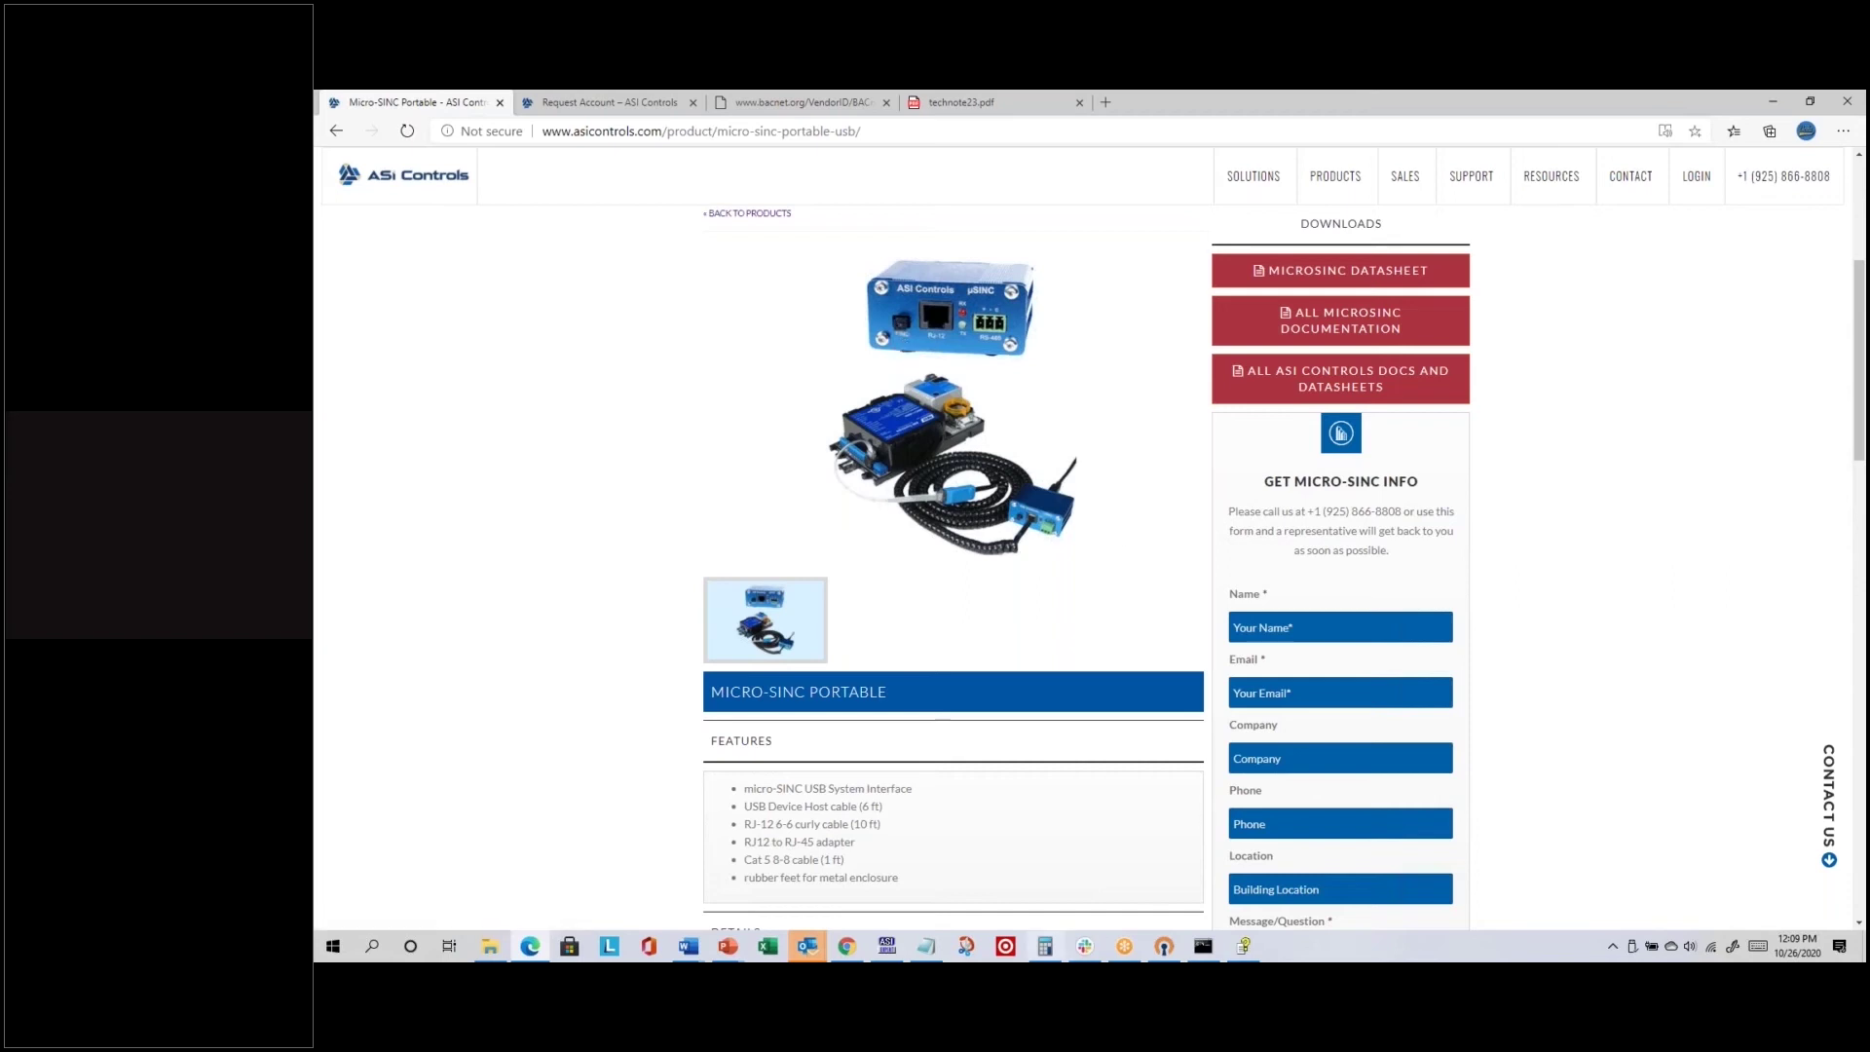
{"action": "left_click", "coordinate": [886, 945]}
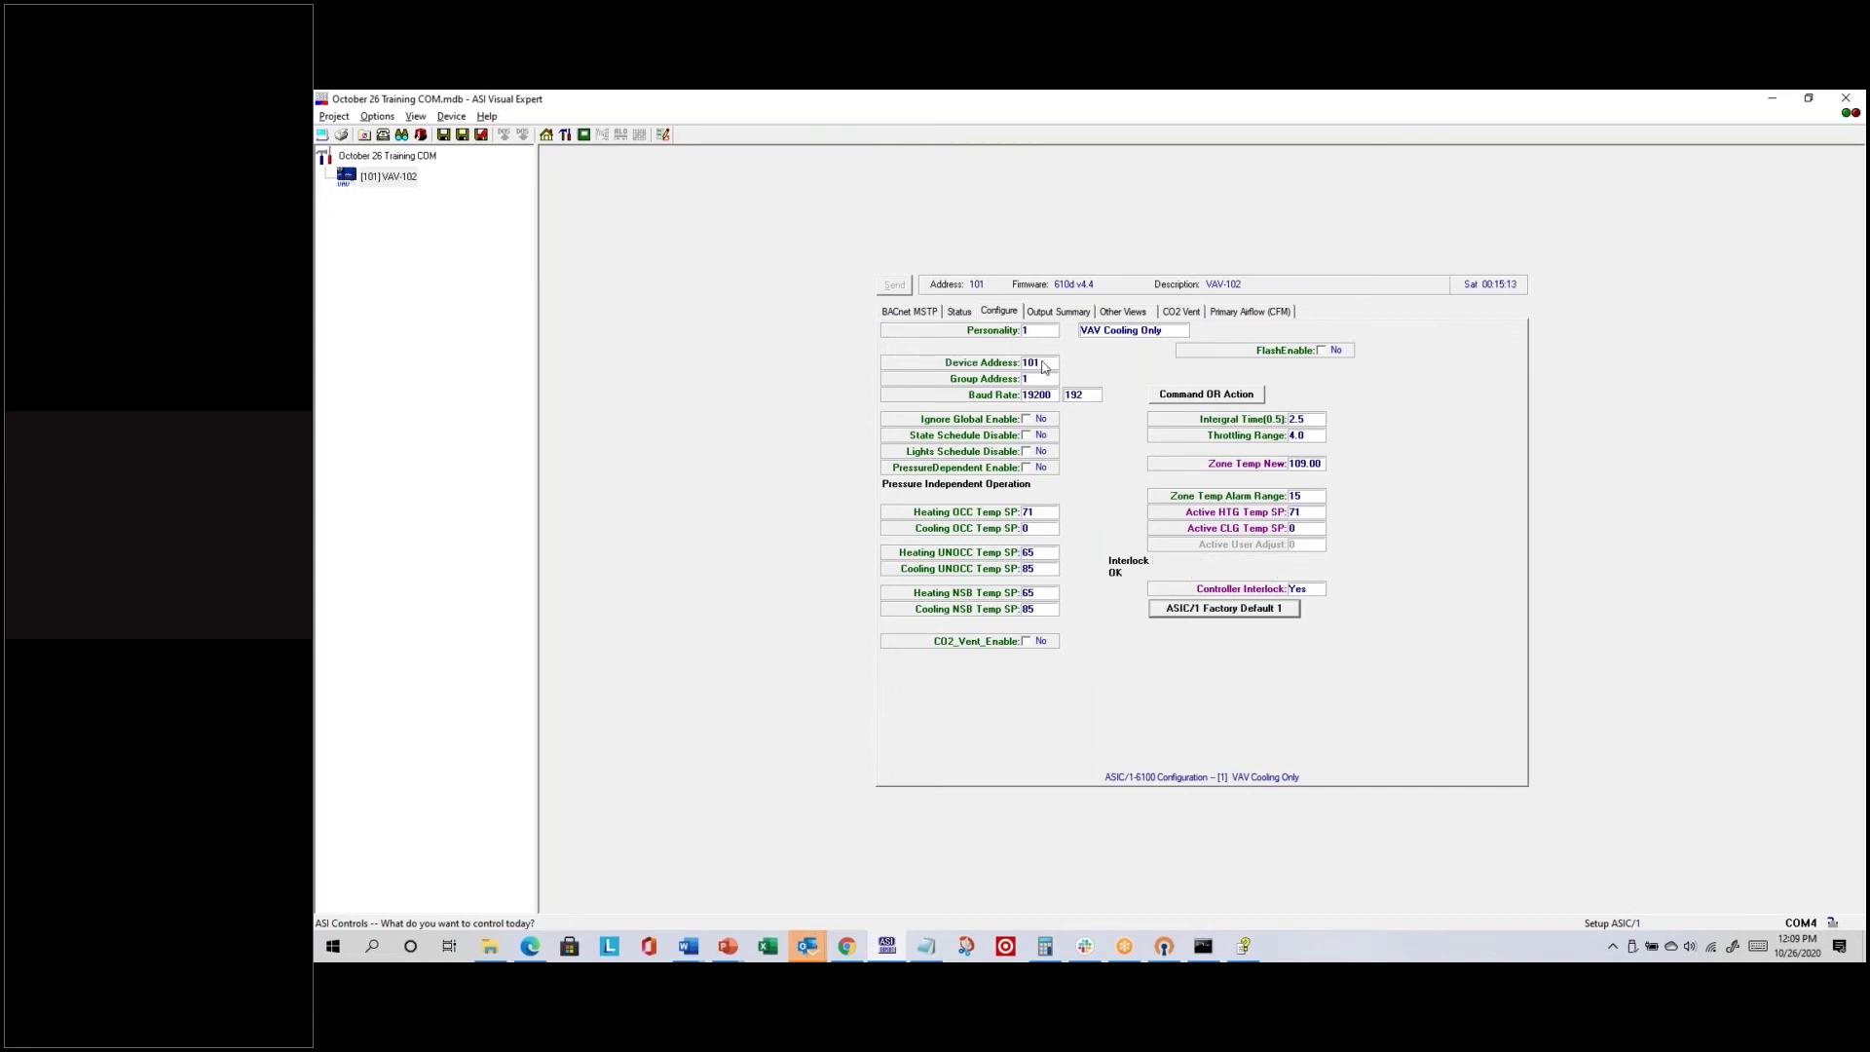
Step: Set the controller's Device Address to 100 on its Configure page
{"action": "left_click", "coordinate": [1040, 364]}
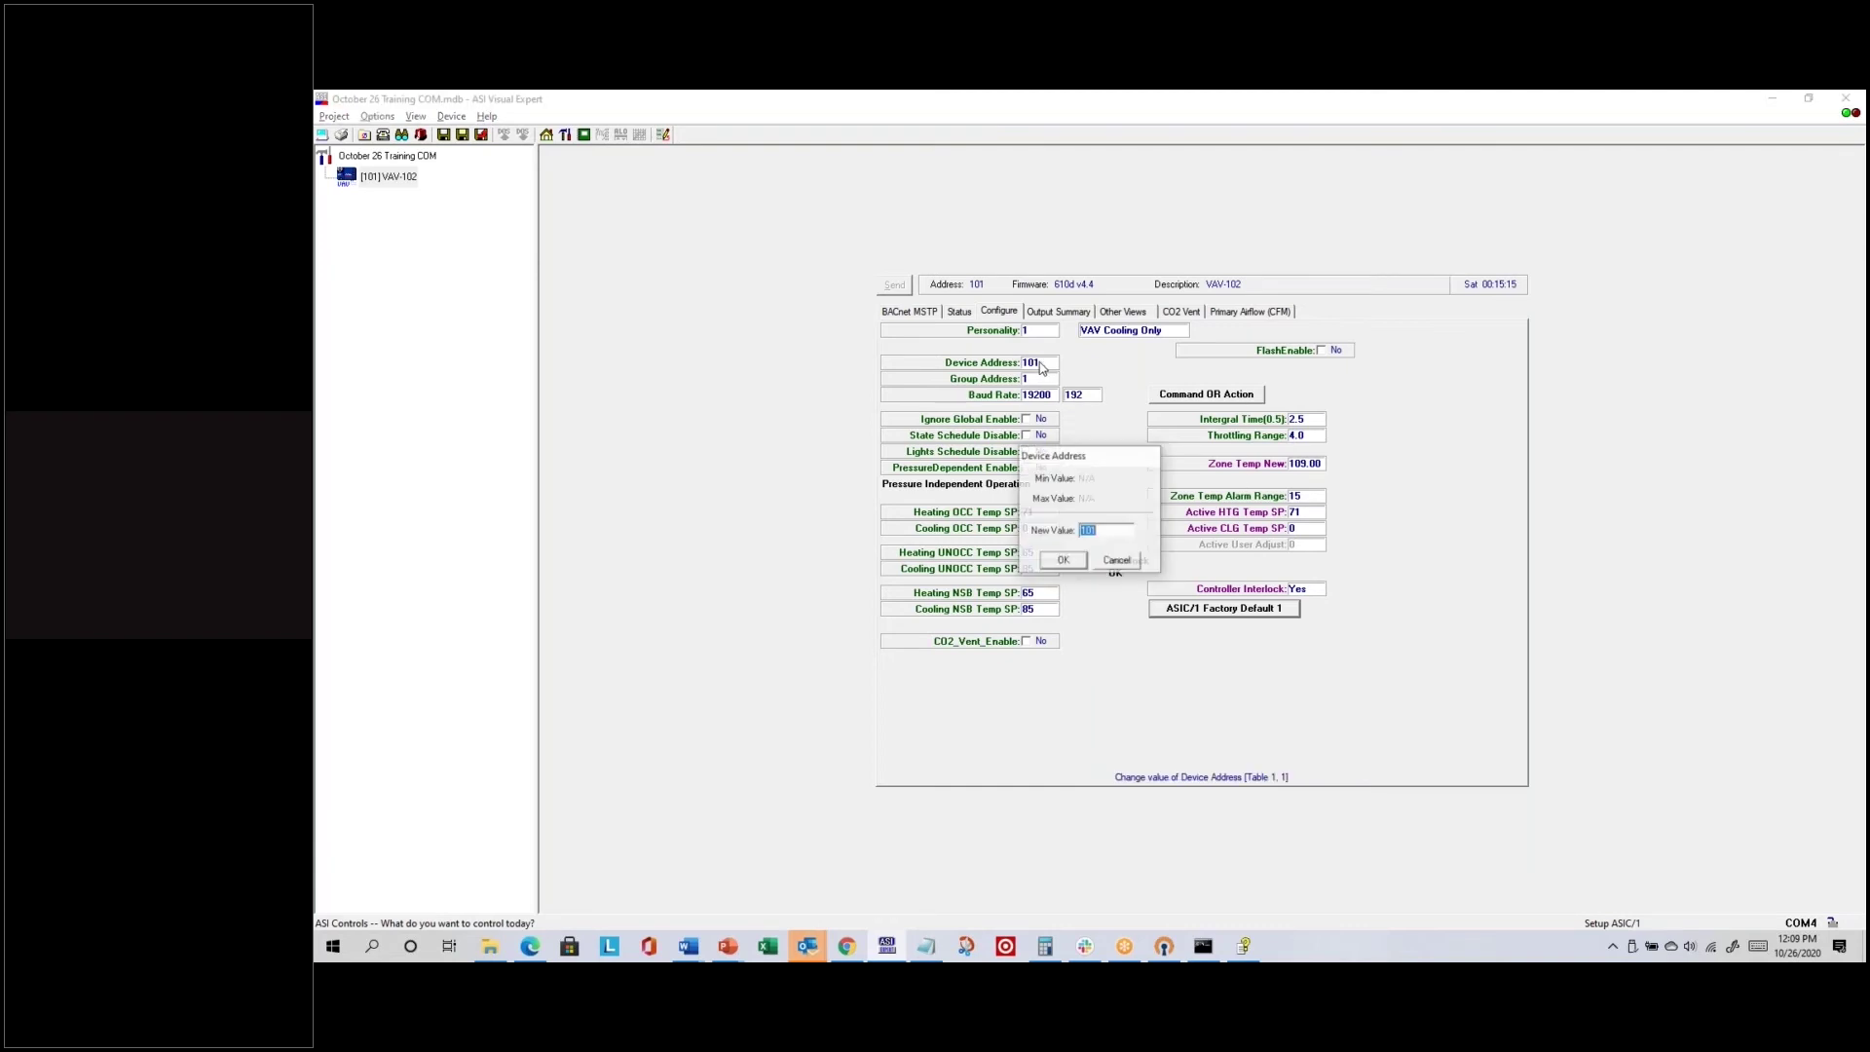
{"action": "type", "text": "100"}
{"action": "key", "text": "Return"}
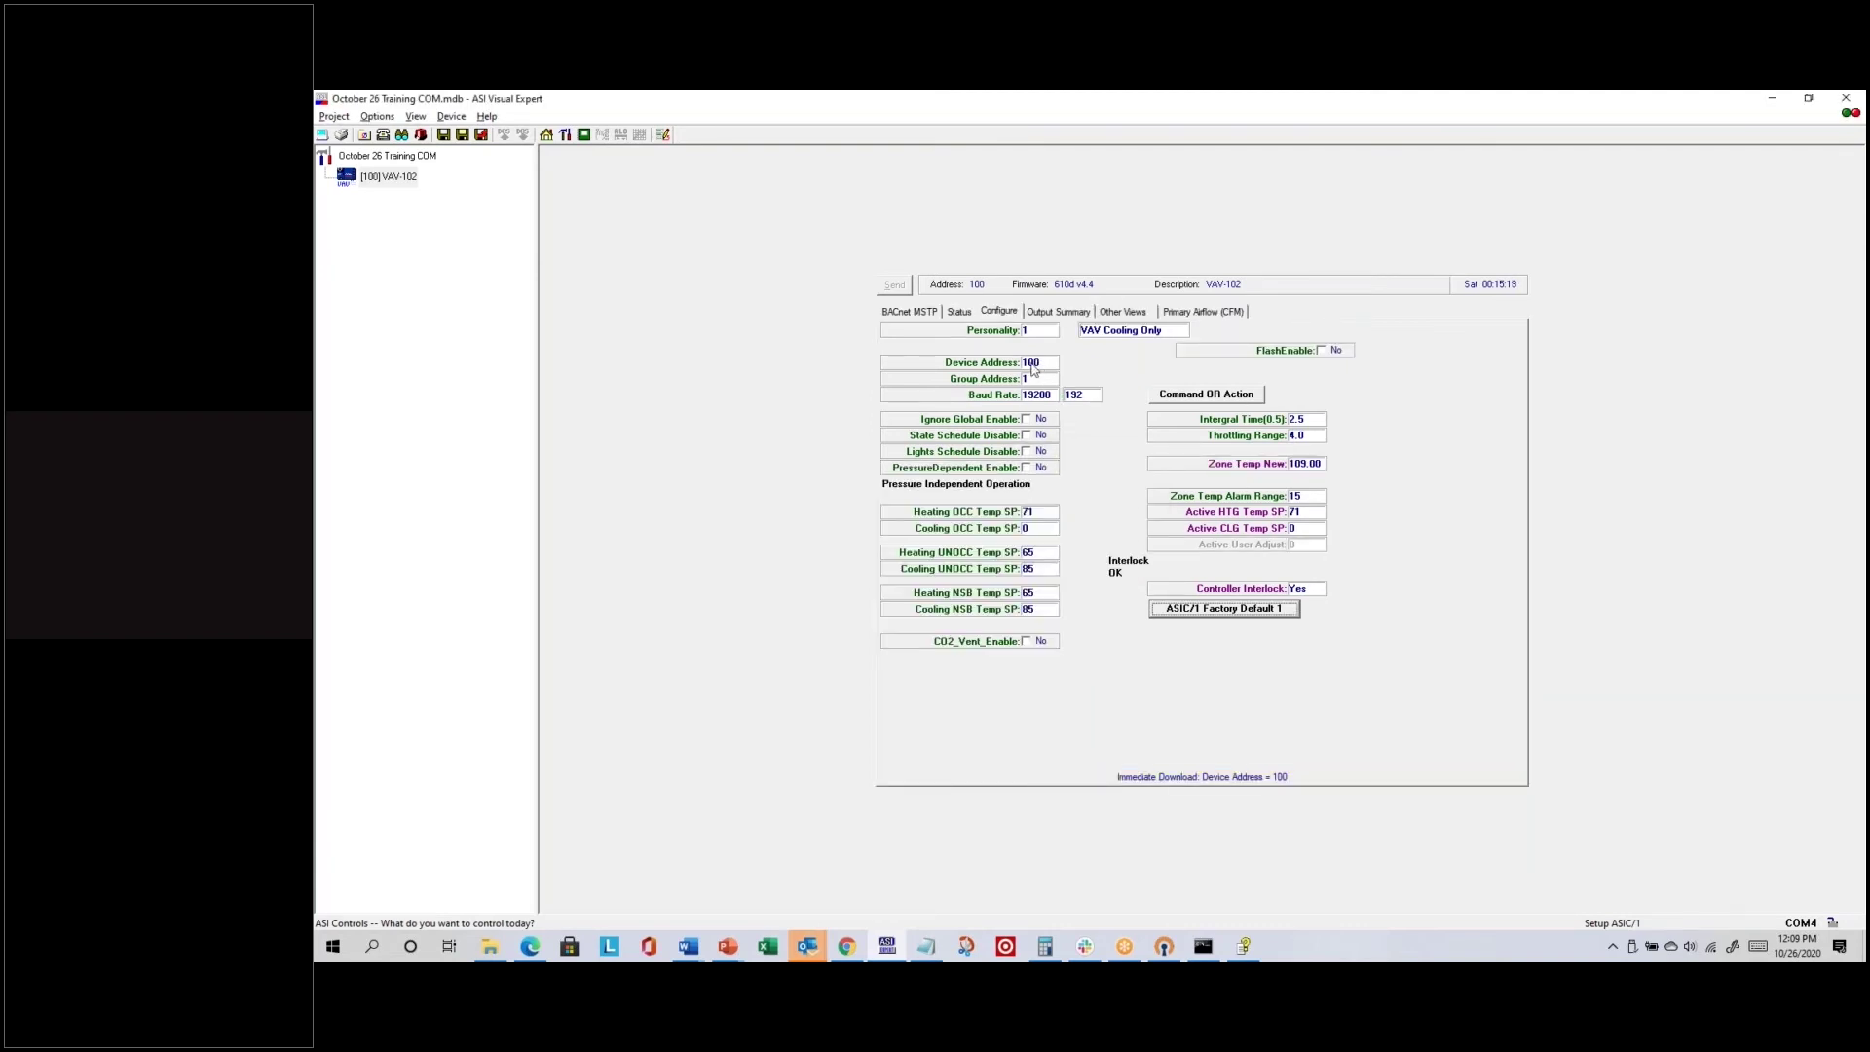
Step: View the controller's Status page, then enable MSTP on the BACnet MSTP page and disable it again
{"action": "left_click", "coordinate": [959, 313]}
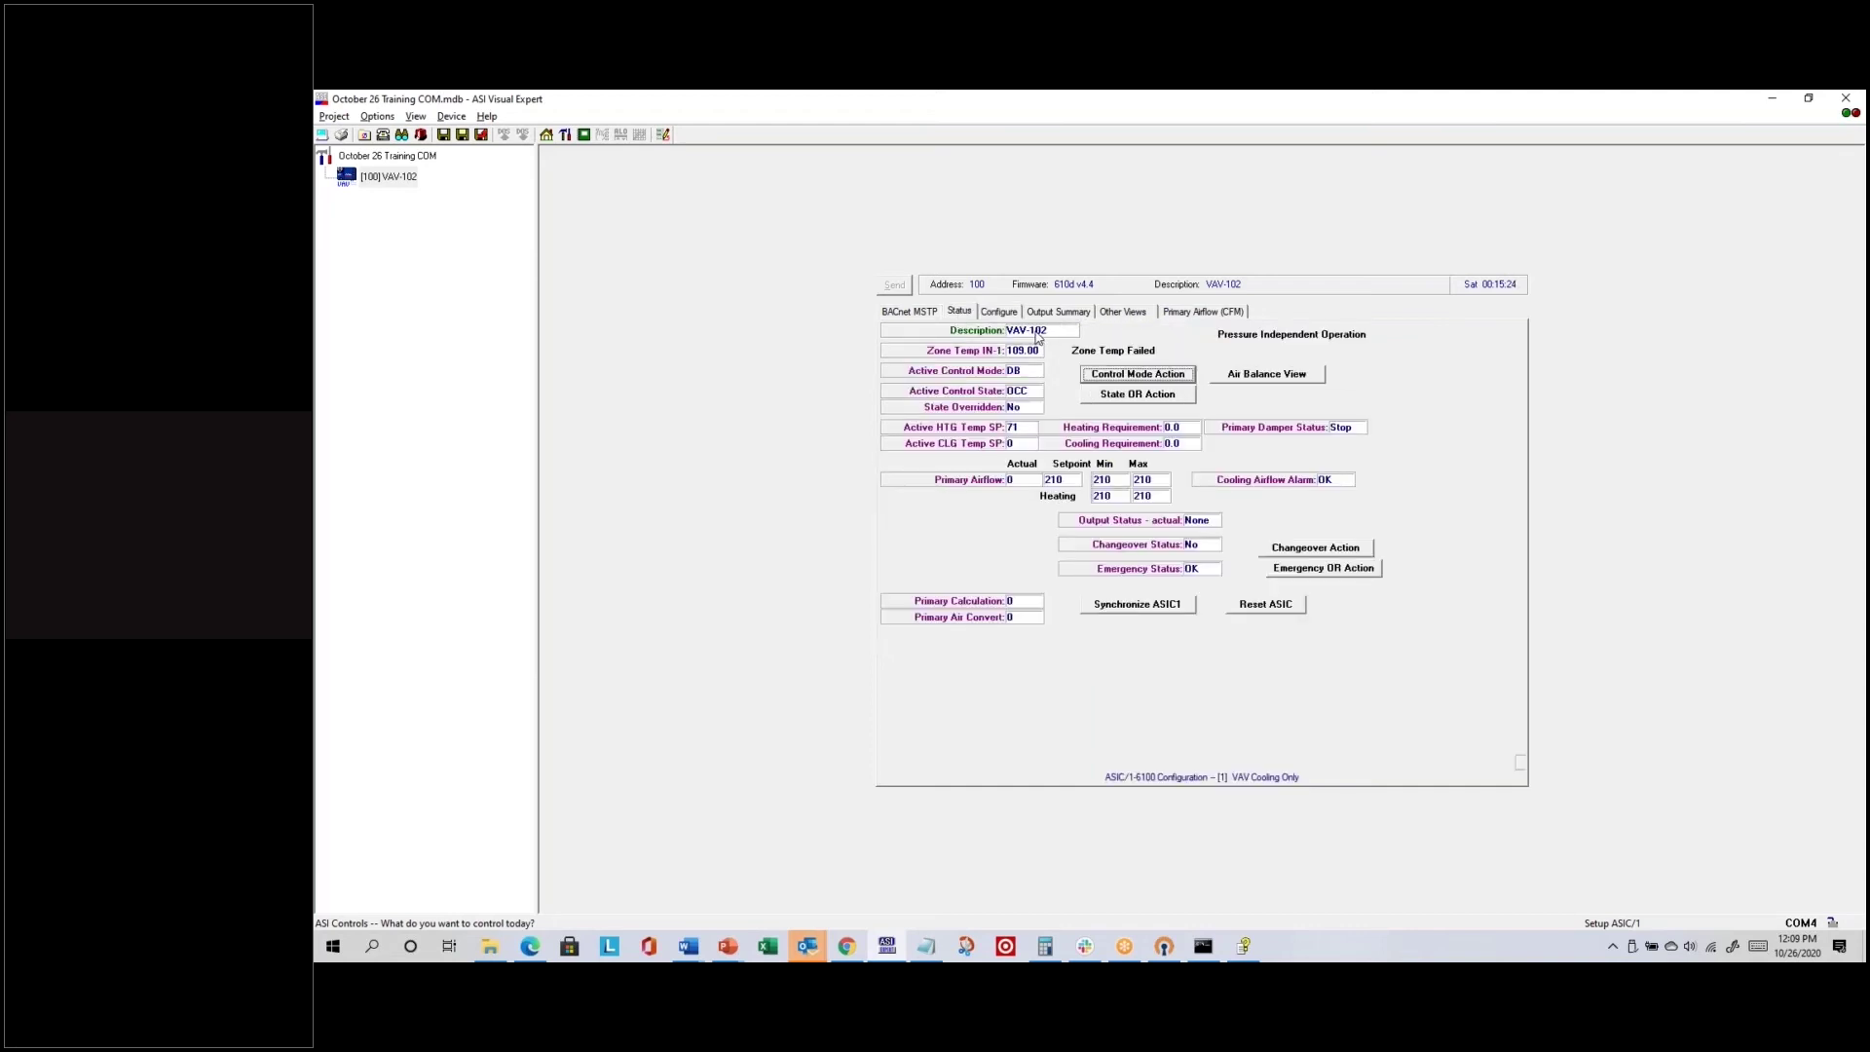
{"action": "left_click", "coordinate": [915, 315]}
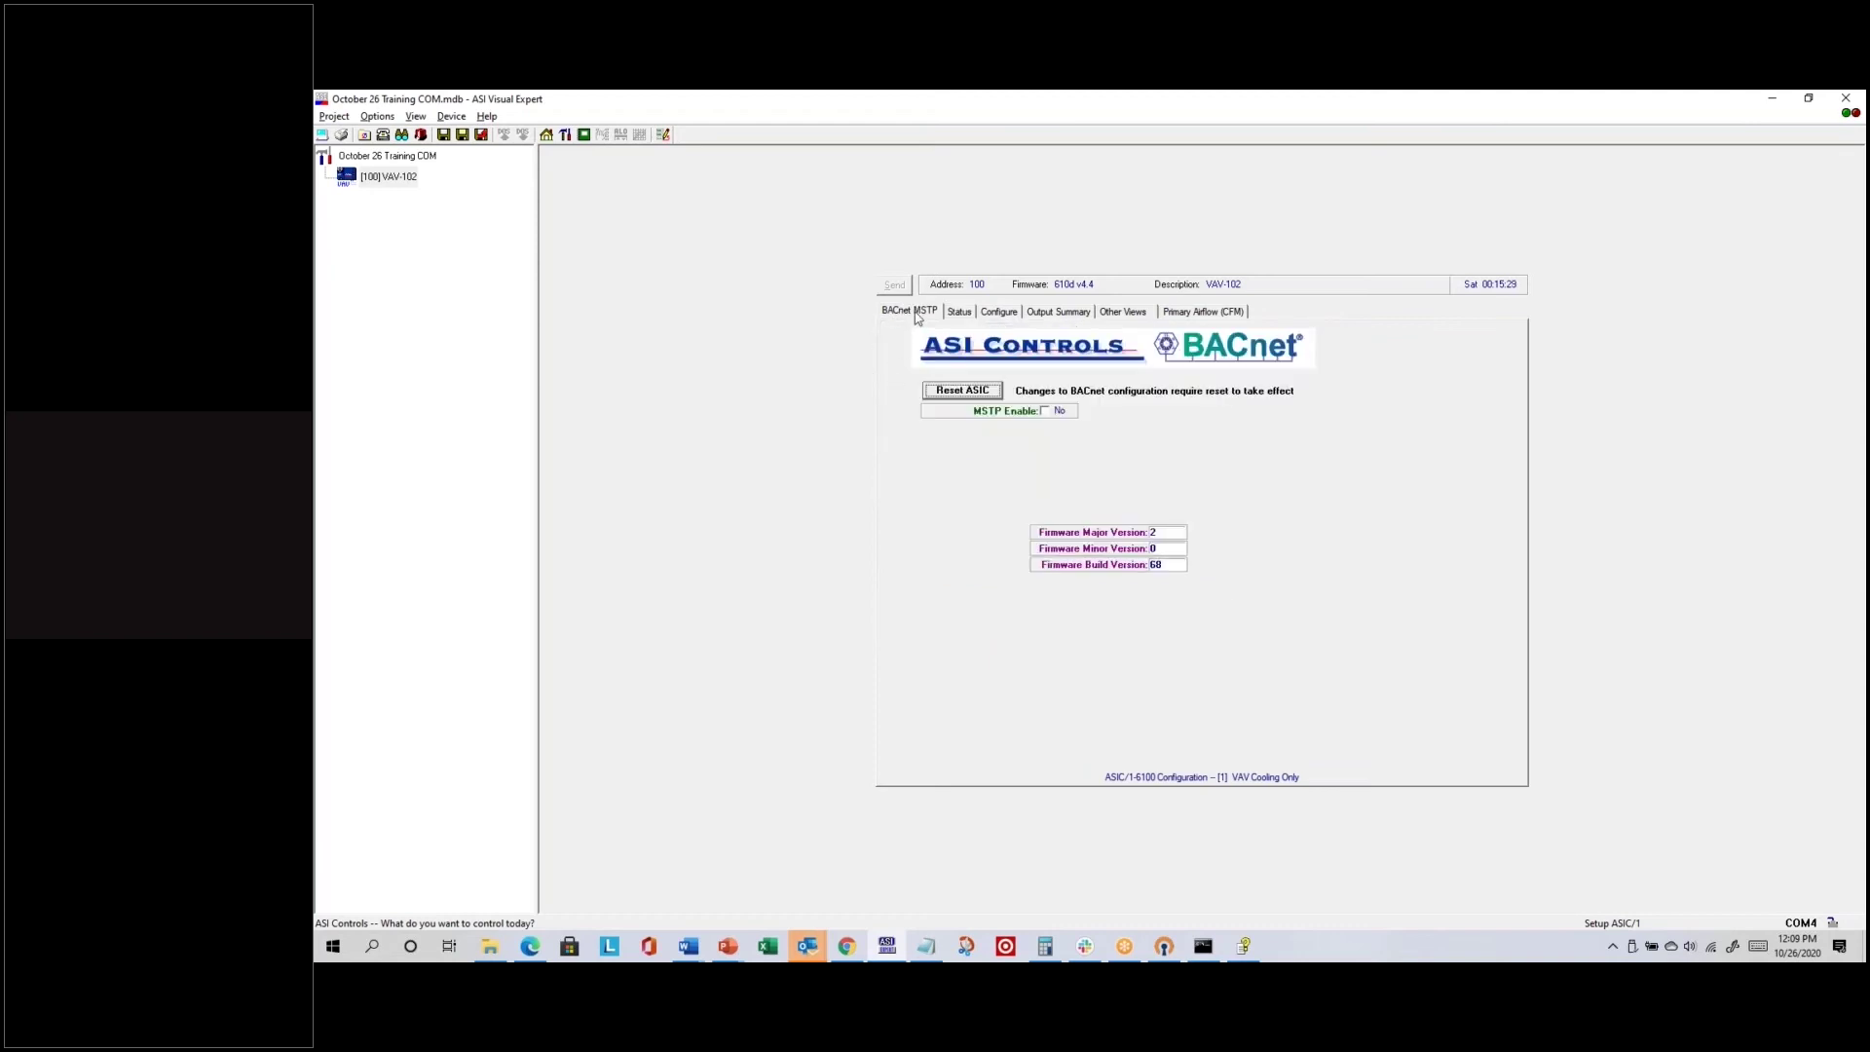
{"action": "left_click", "coordinate": [1047, 413]}
{"action": "left_click", "coordinate": [1046, 412]}
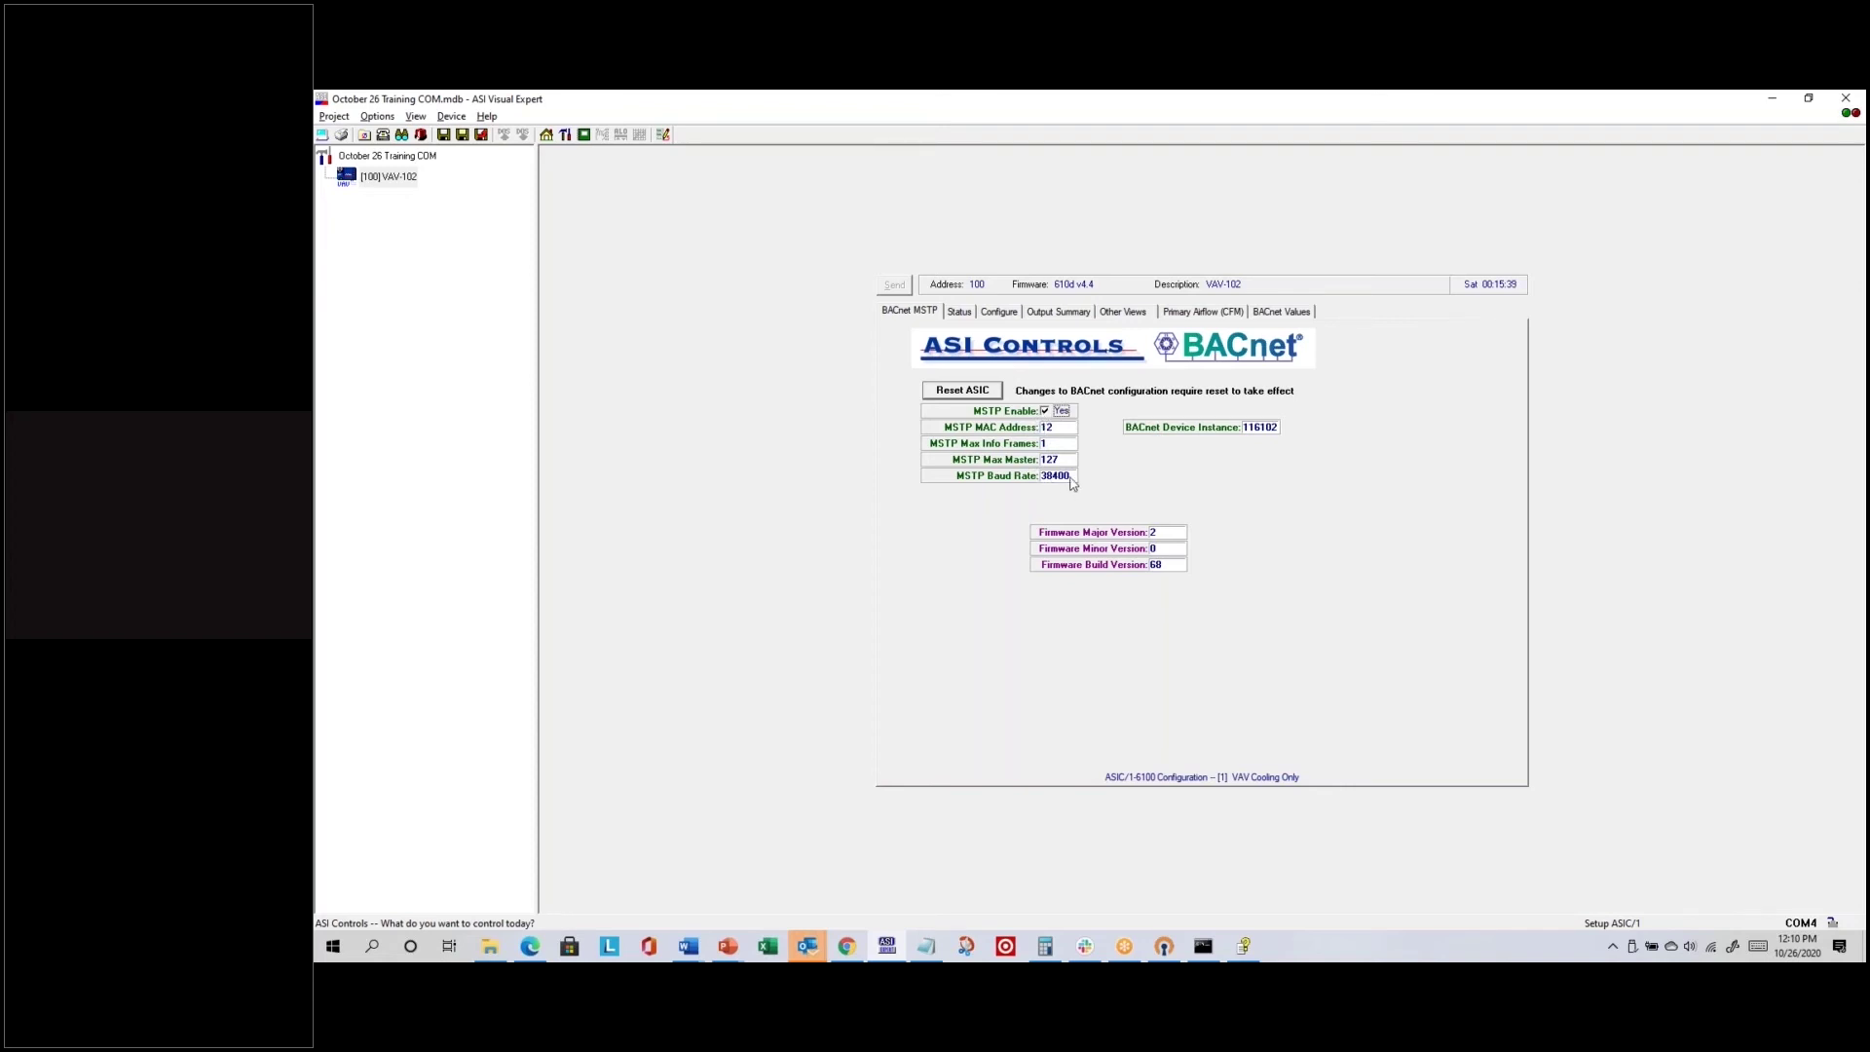
{"action": "left_click", "coordinate": [1052, 414]}
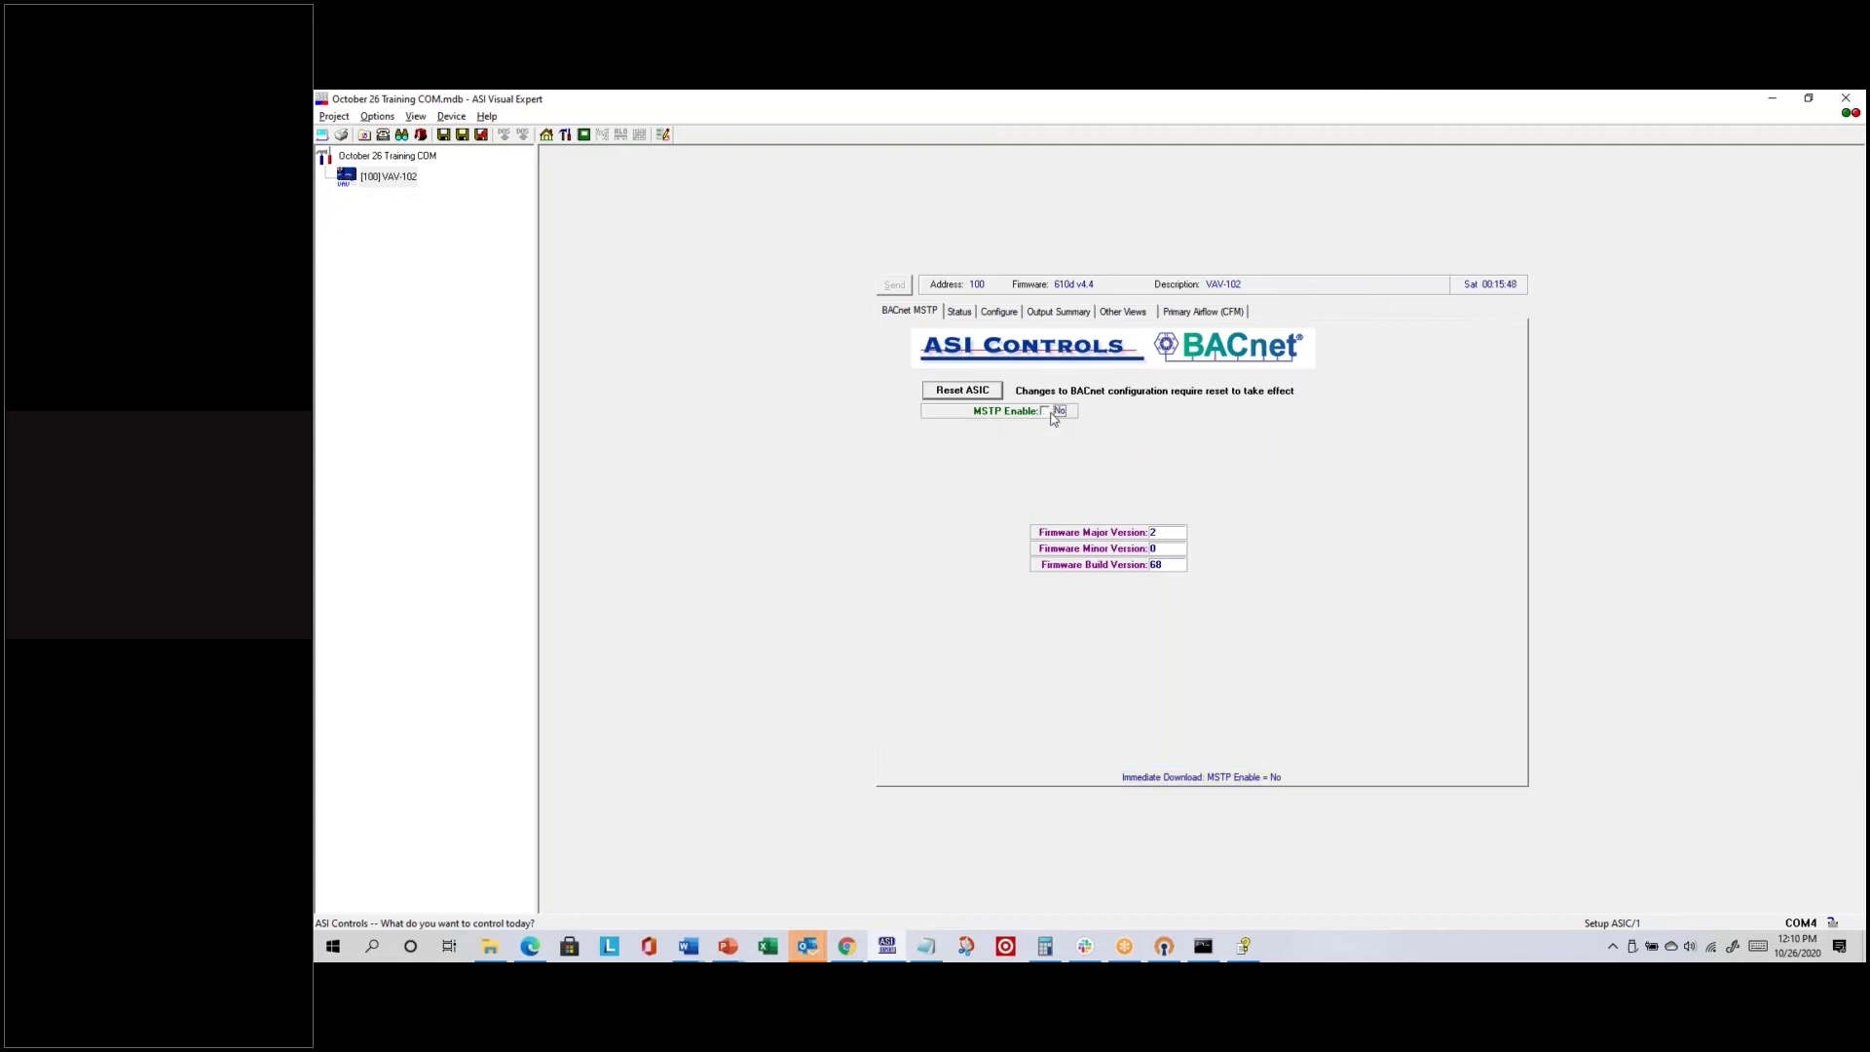
Step: Check the Baud Rate on the controller's Configure page and switch to the ASIC/1 Interlock slide in the PowerPoint show
{"action": "left_click", "coordinate": [1004, 313]}
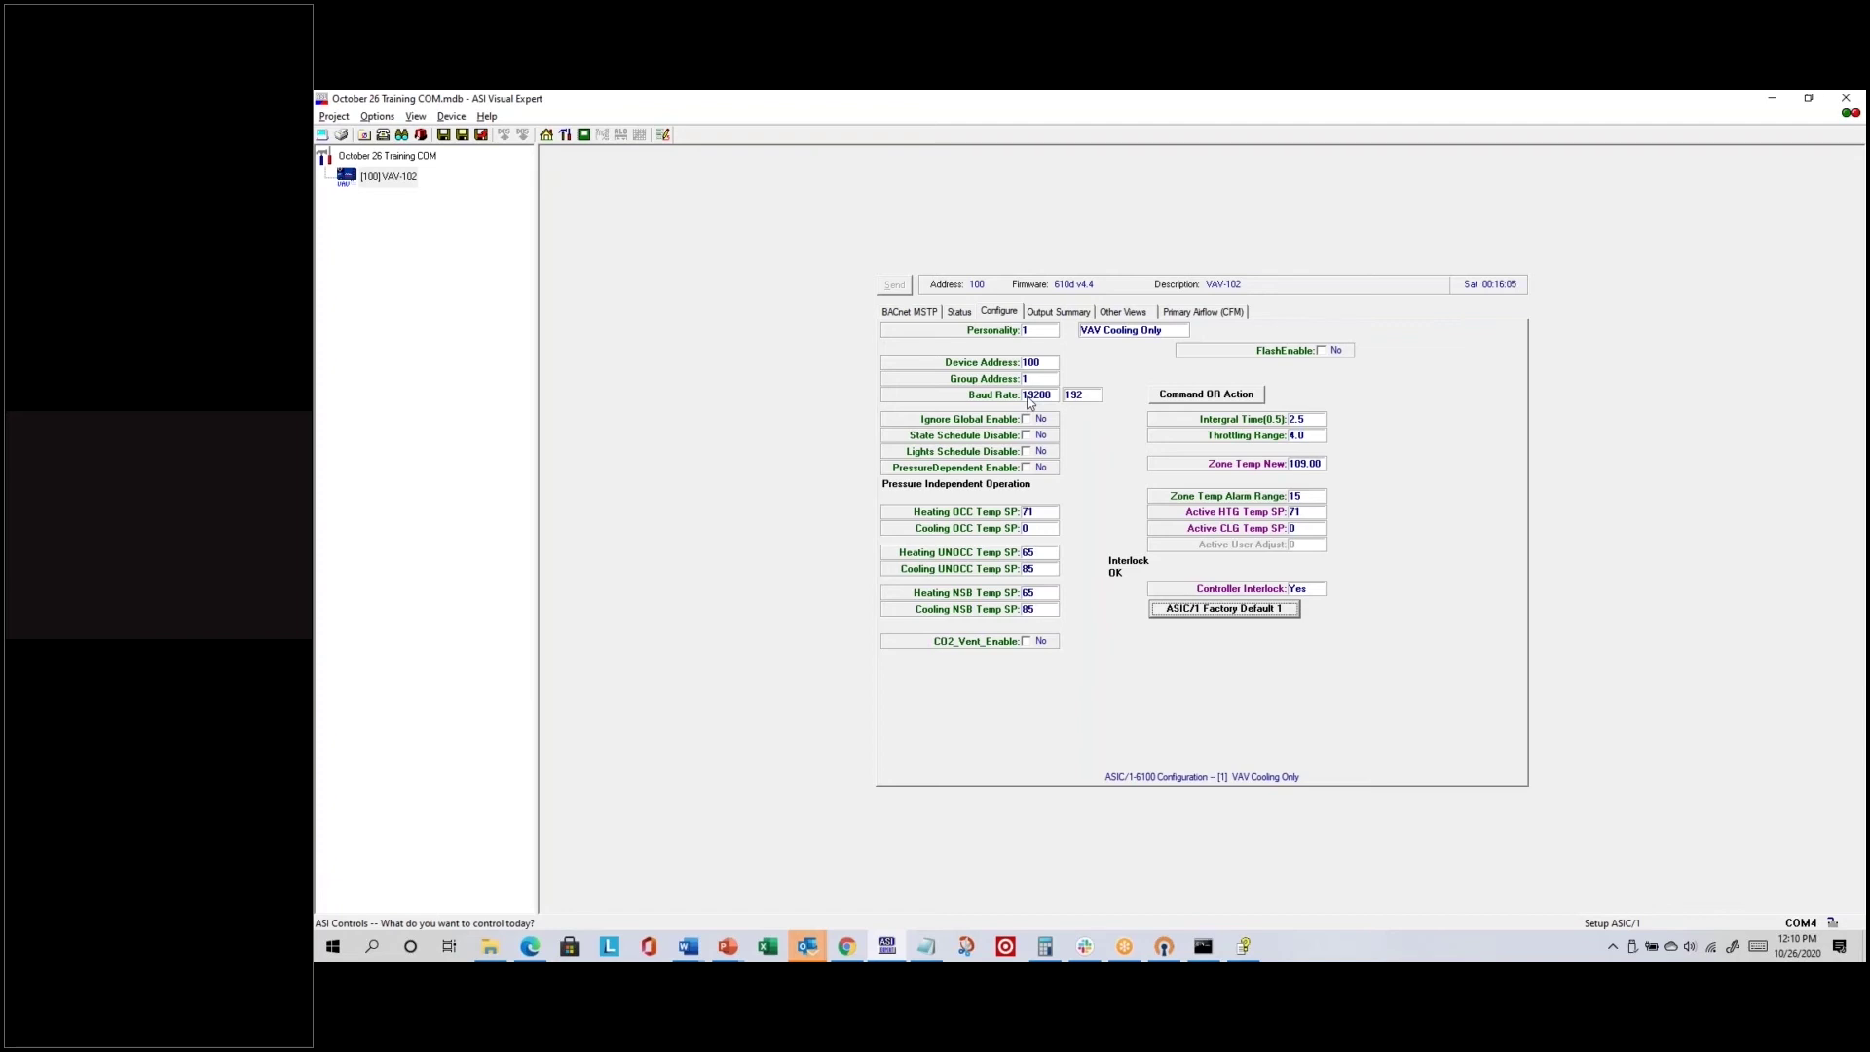
{"action": "key", "text": "alt+Tab"}
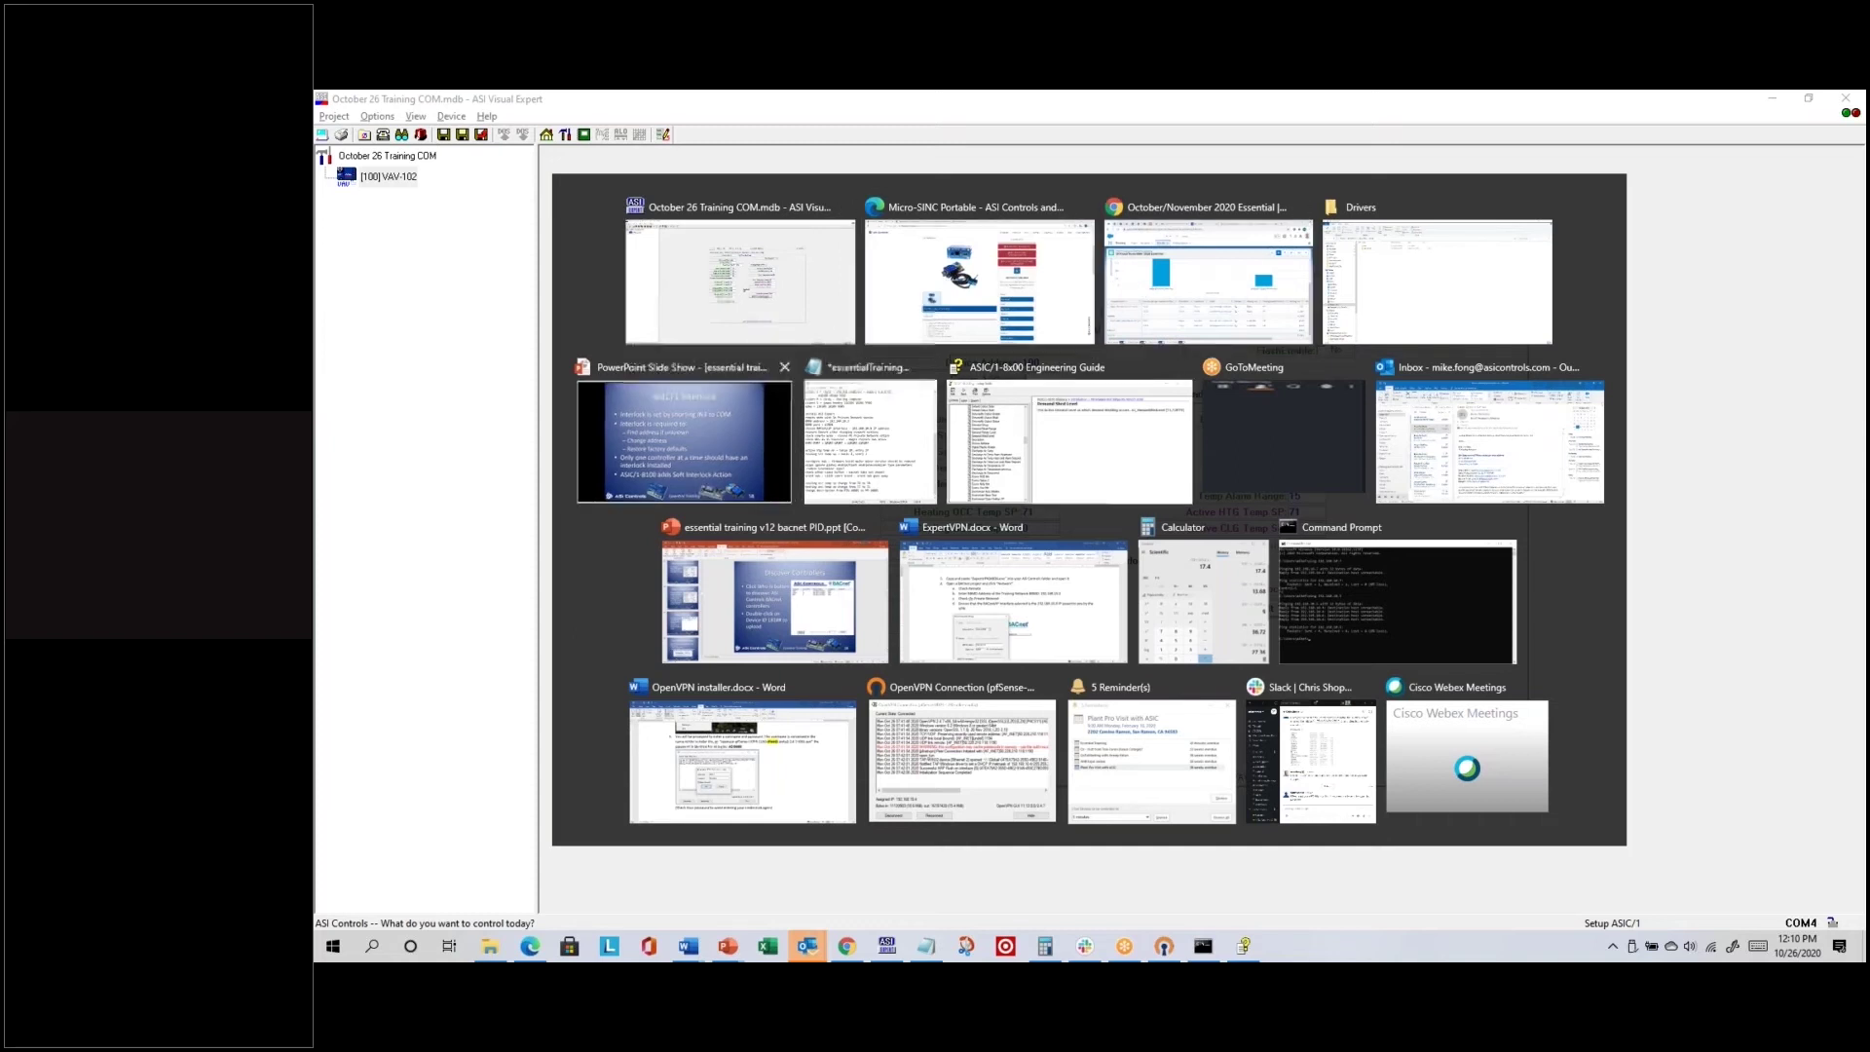
{"action": "key", "text": "Return"}
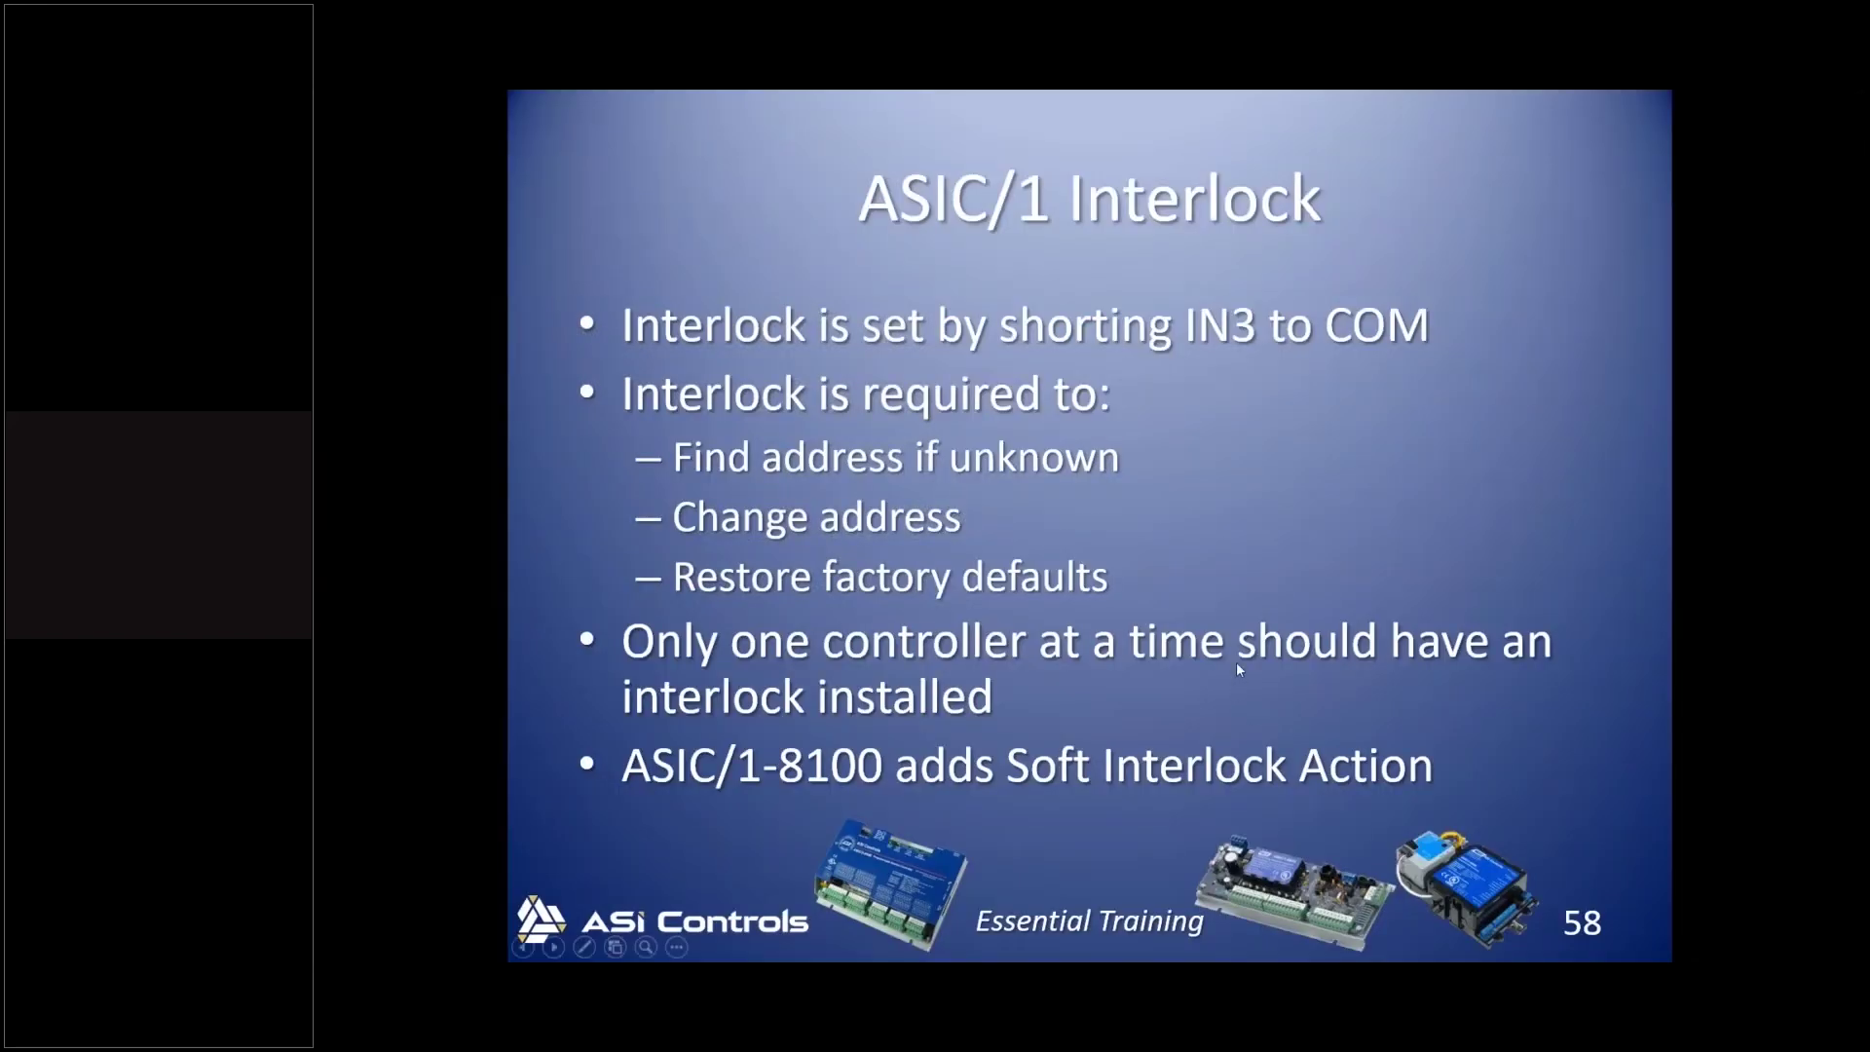